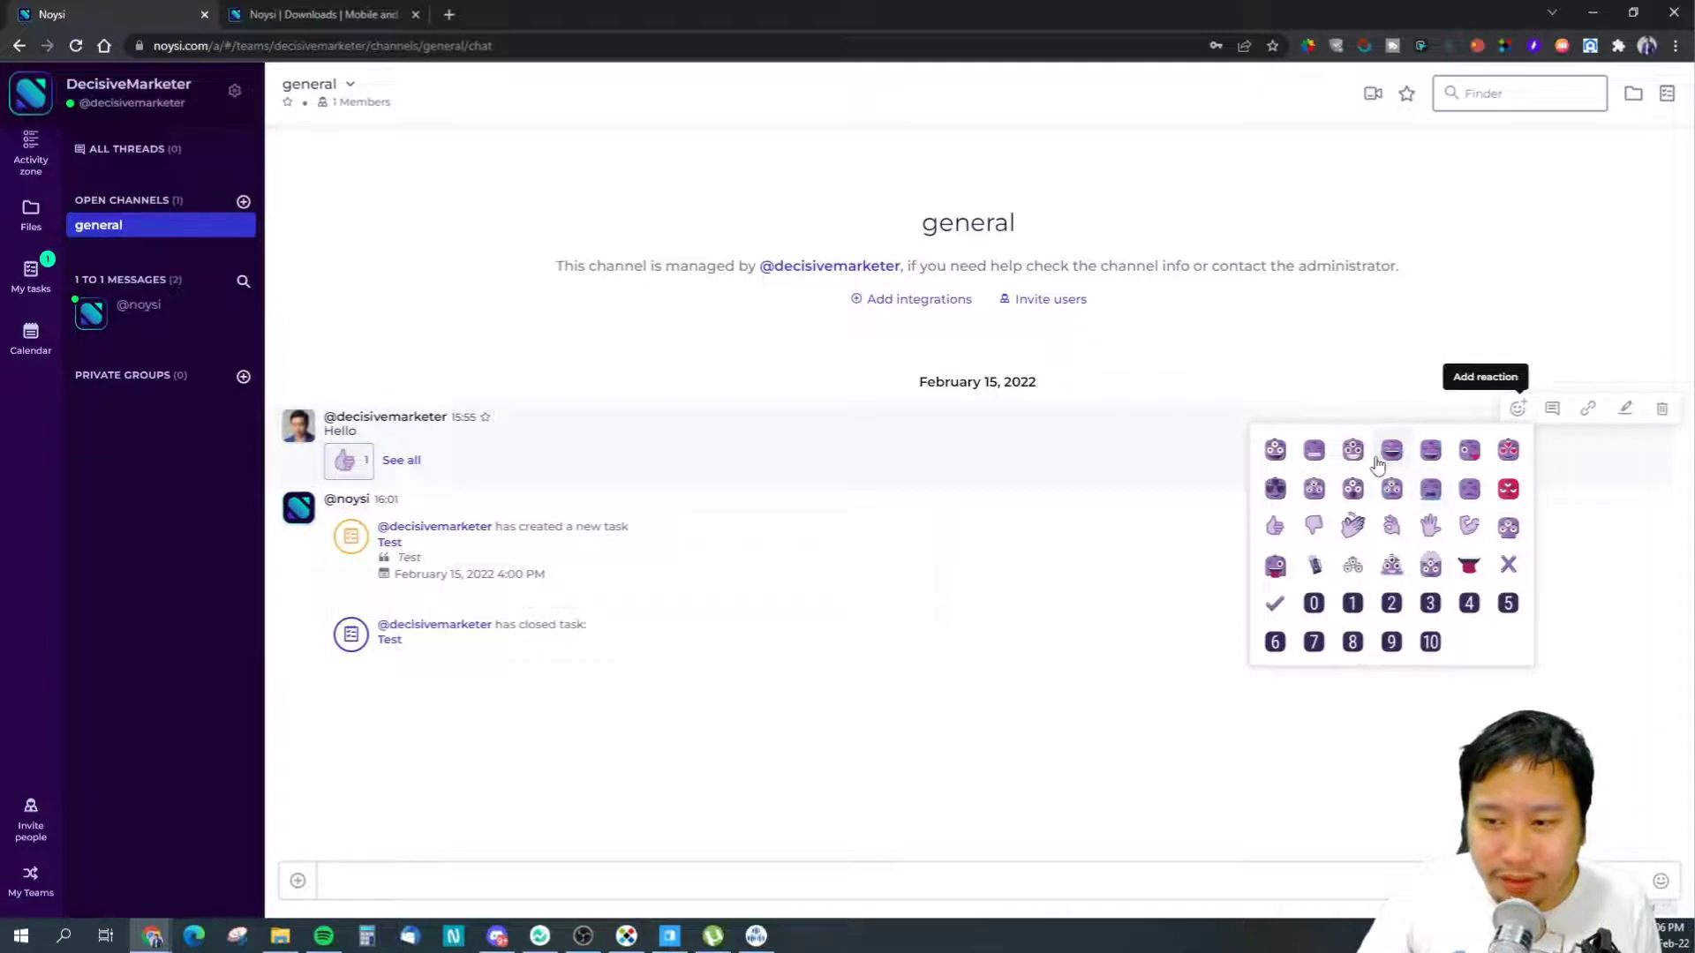
- Add a purple emoji and a 0 reaction to the Hello message, then open Add integrations
{"action": "left_click", "coordinate": [1357, 459]}
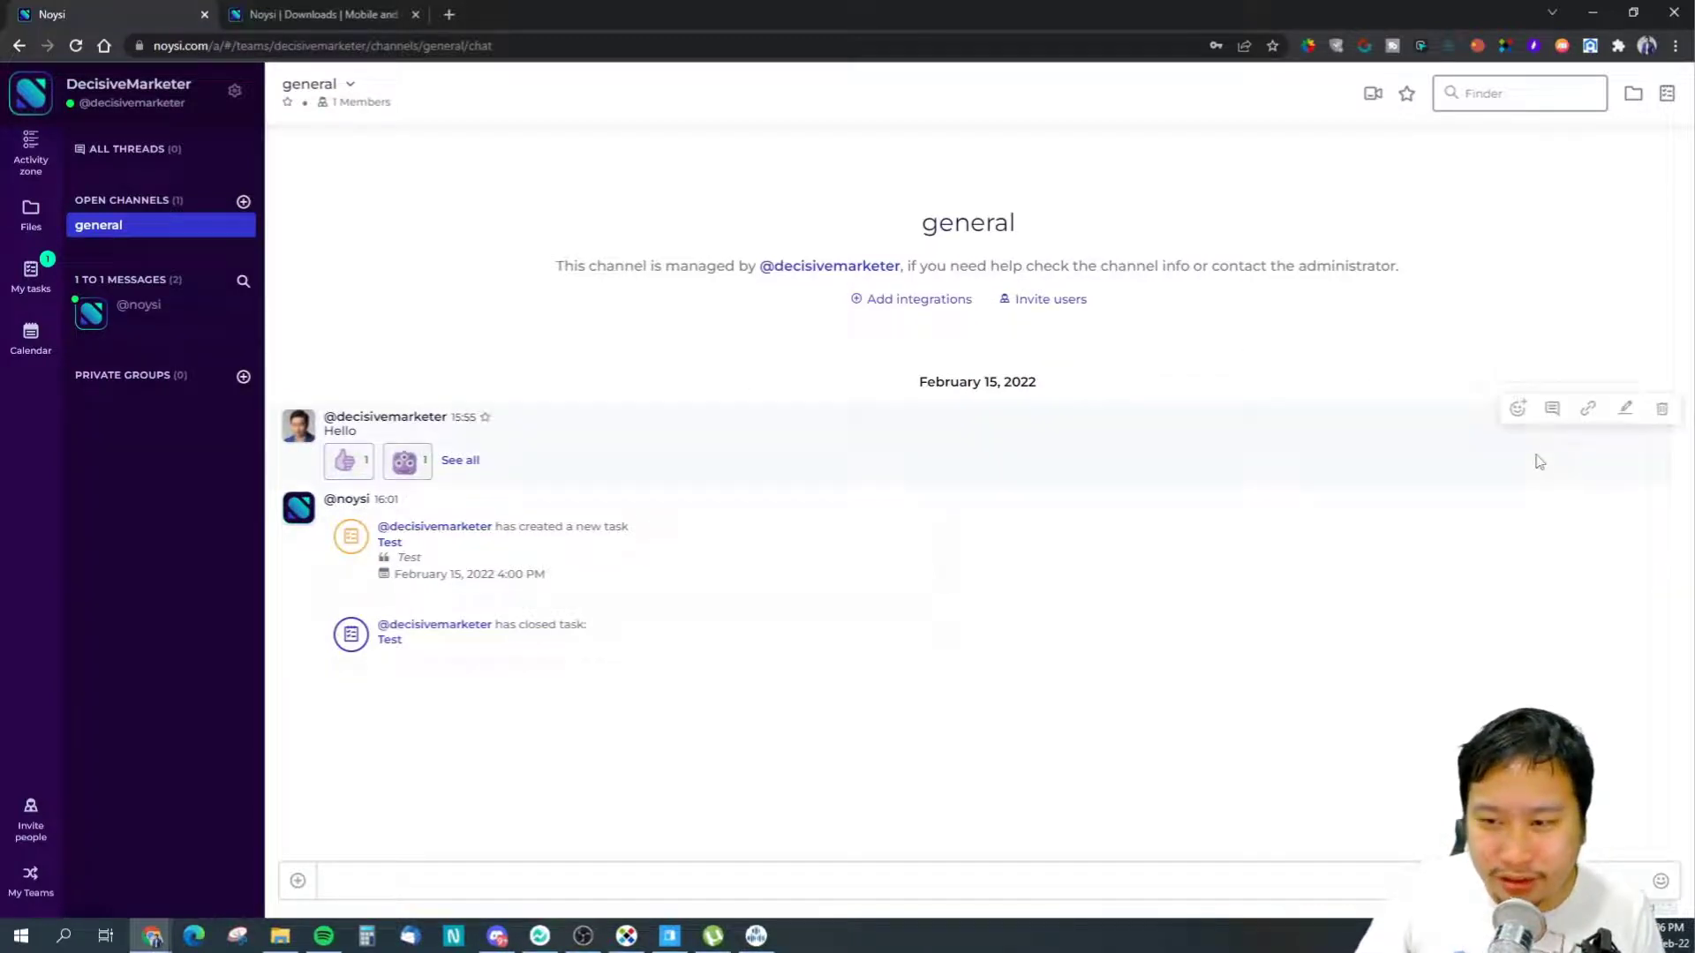
{"action": "left_click", "coordinate": [1518, 408]}
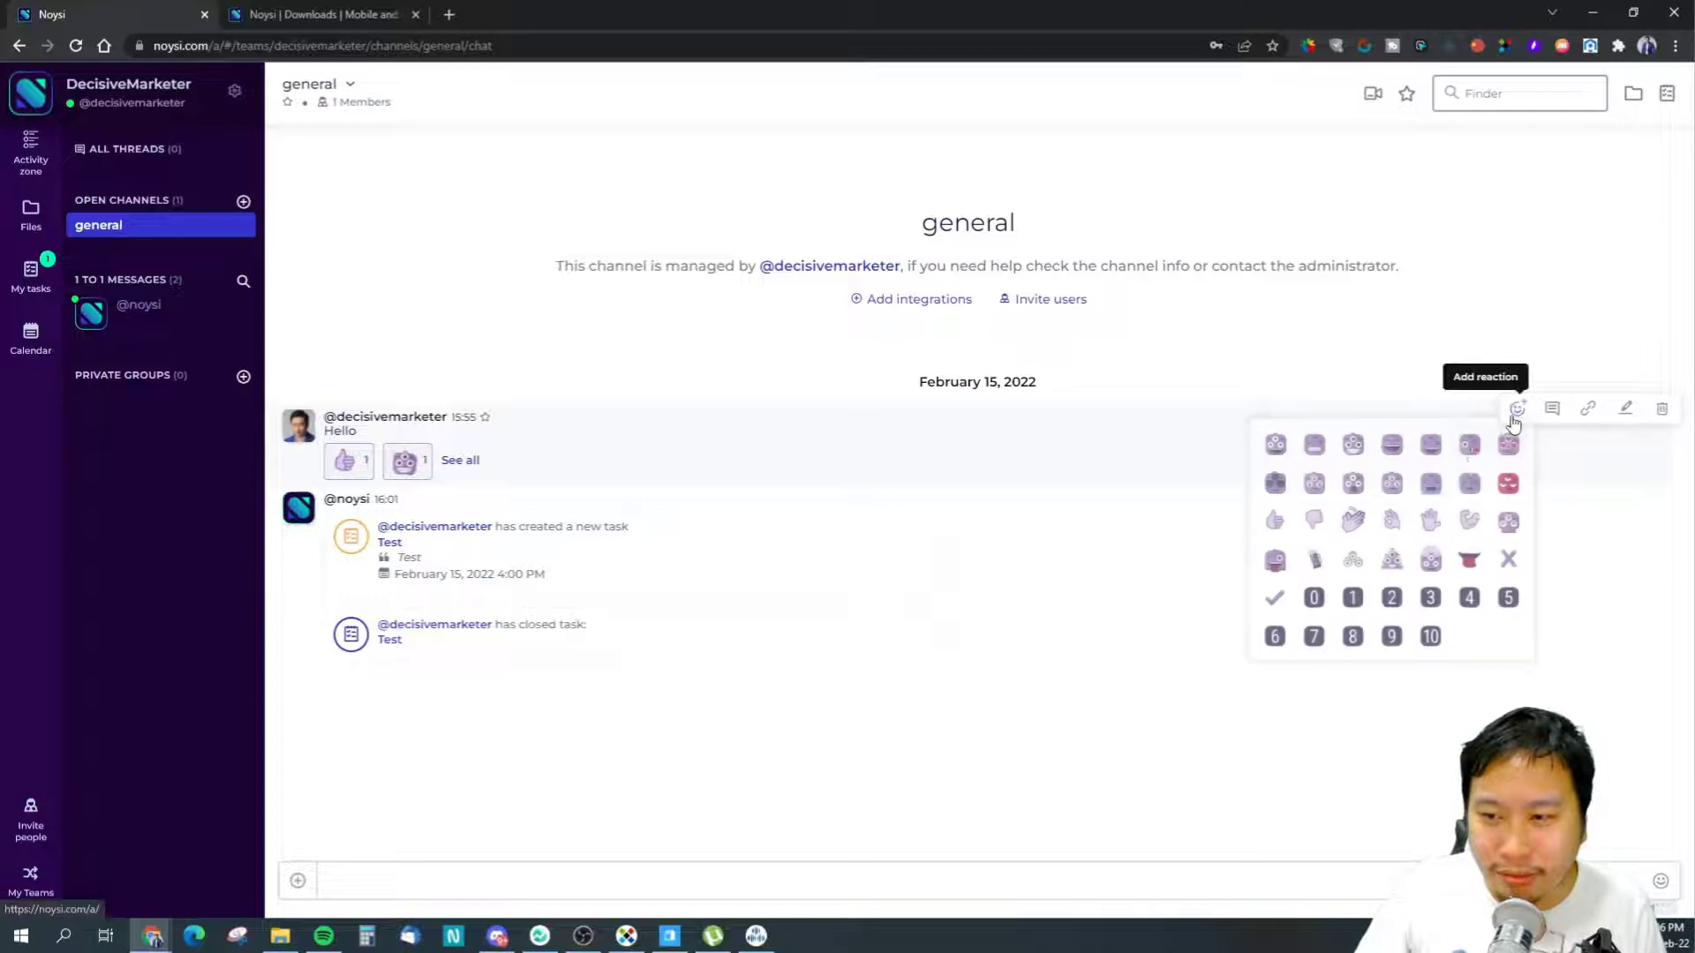
{"action": "left_click", "coordinate": [1317, 603]}
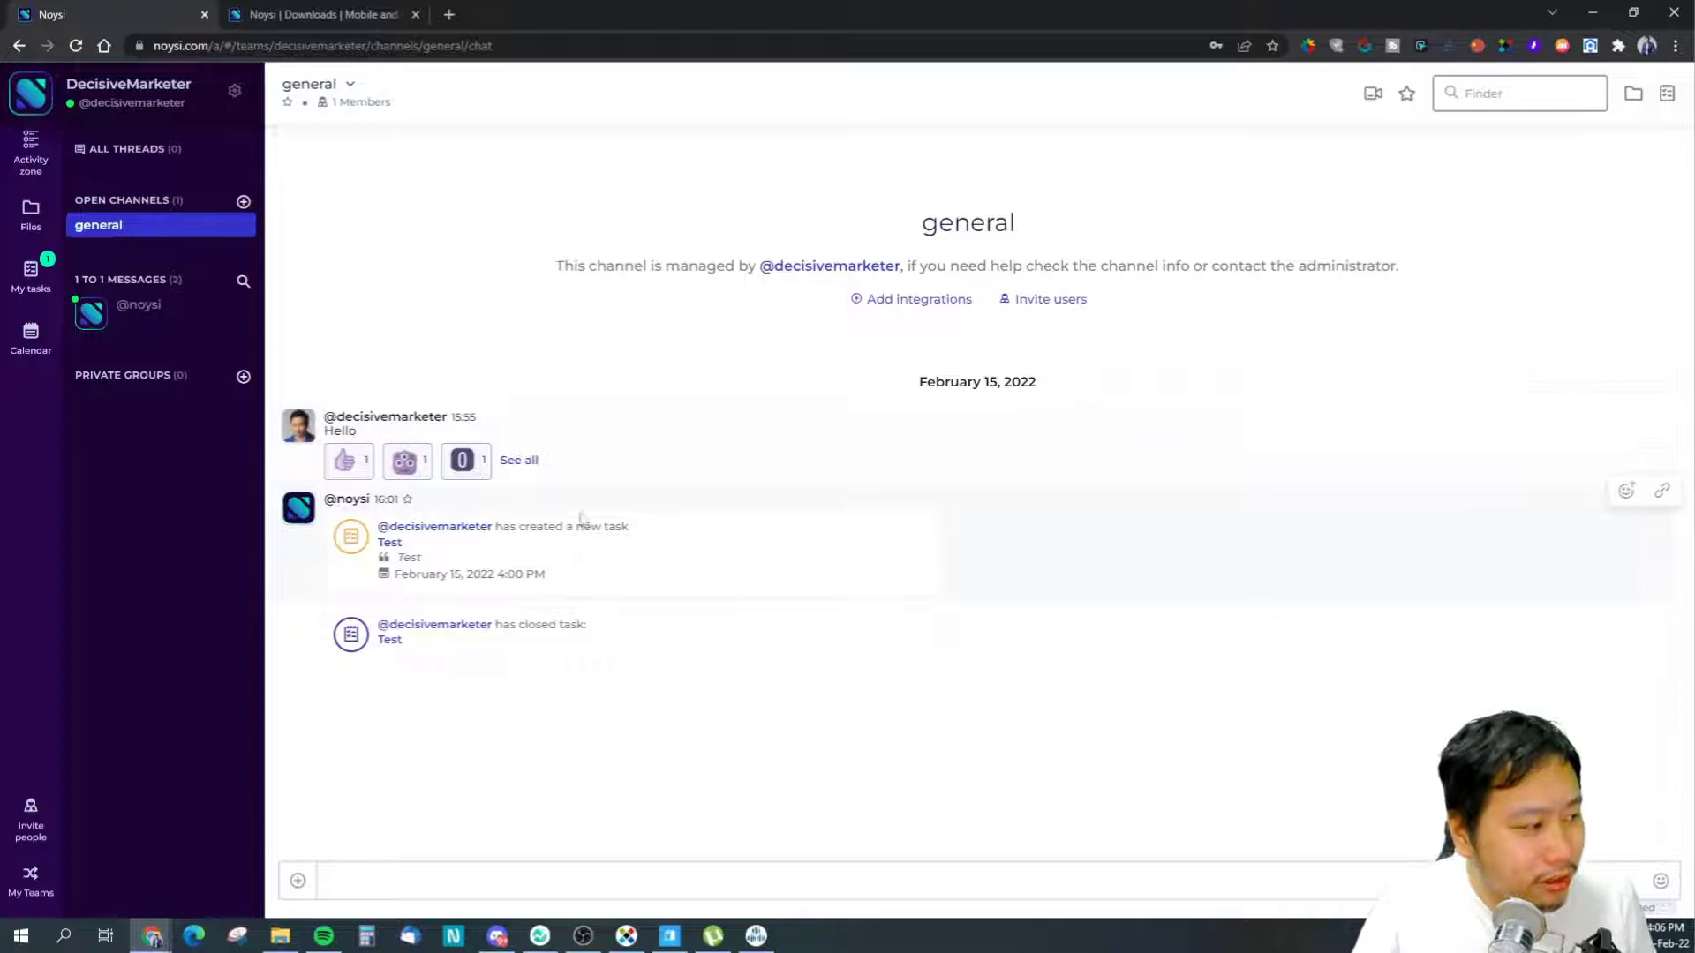
{"action": "left_click", "coordinate": [913, 300]}
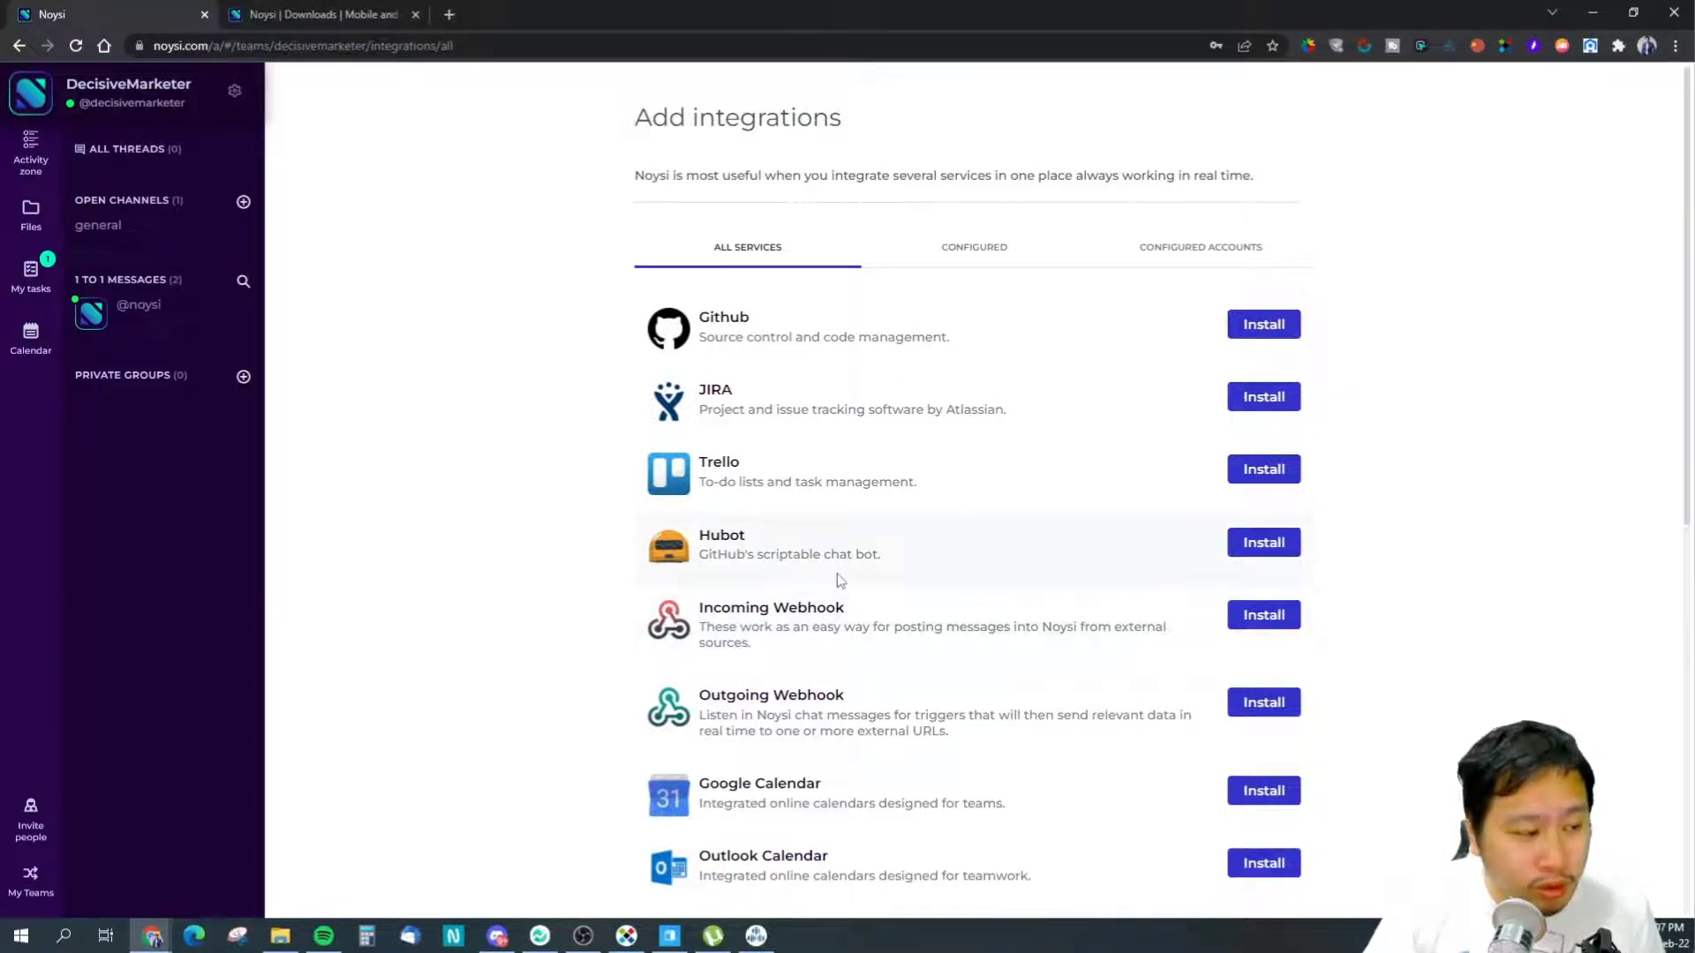
- Highlight parts of the Incoming and Outgoing Webhook descriptions on the integrations page
{"action": "left_click_drag", "start_coordinate": [708, 631], "coordinate": [1016, 630]}
{"action": "left_click", "coordinate": [834, 629]}
{"action": "left_click", "coordinate": [1018, 631]}
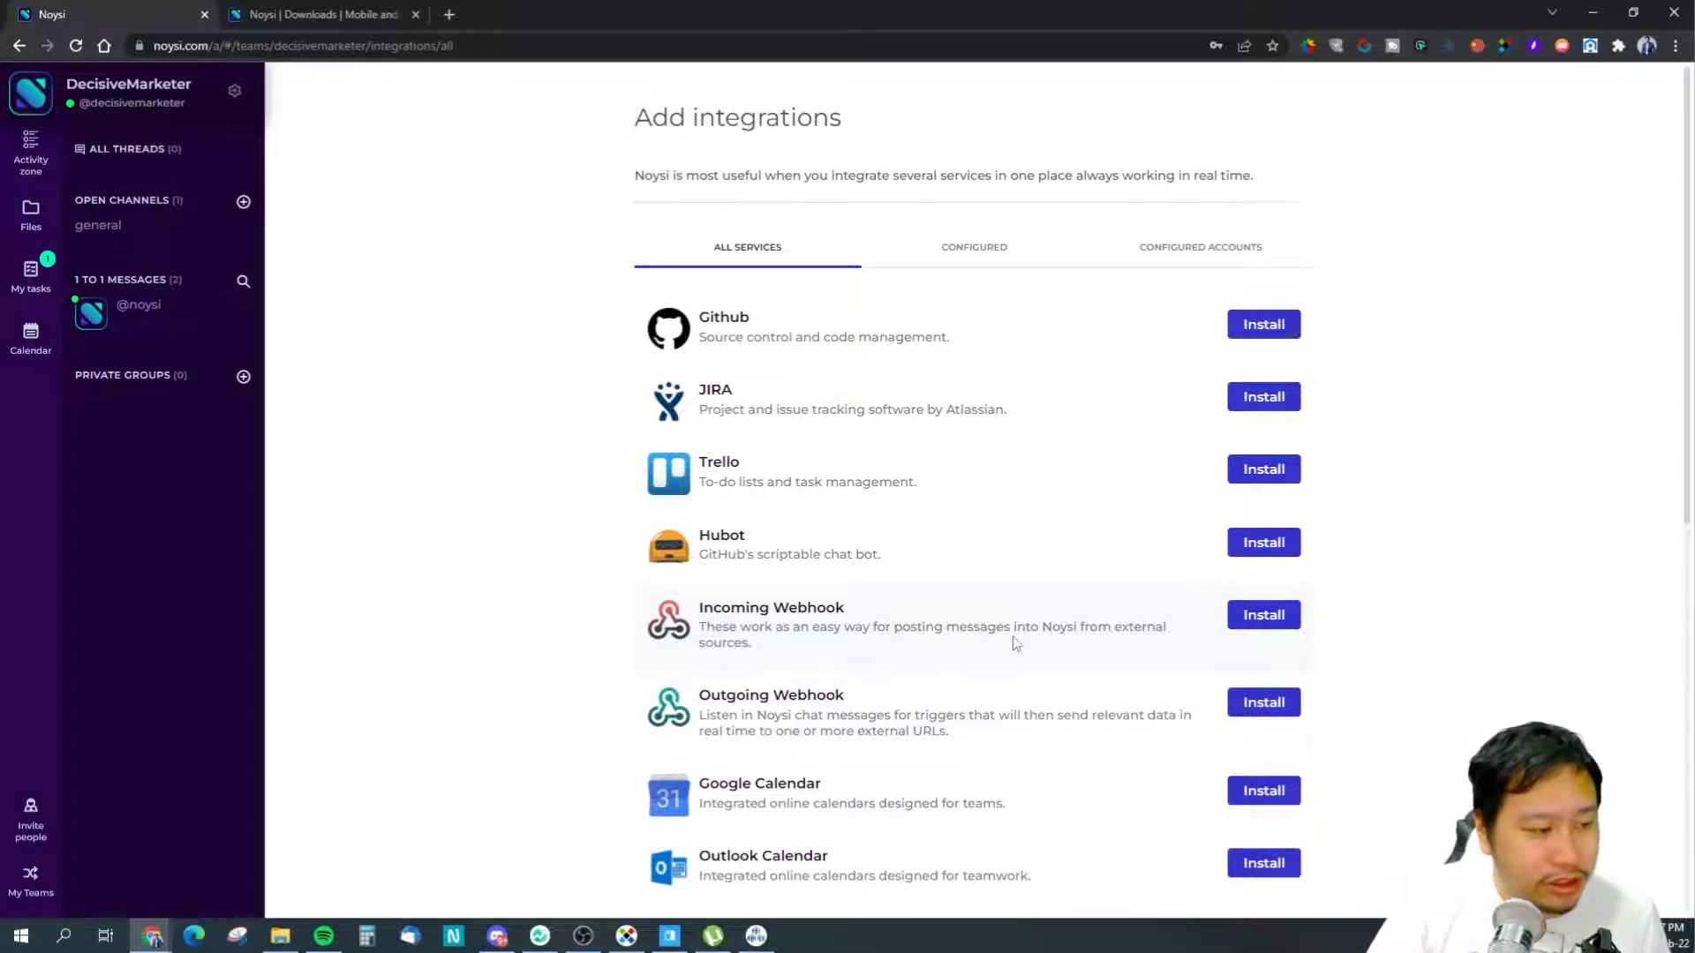
{"action": "left_click", "coordinate": [884, 709]}
{"action": "left_click_drag", "start_coordinate": [752, 711], "coordinate": [887, 715]}
{"action": "left_click", "coordinate": [920, 716]}
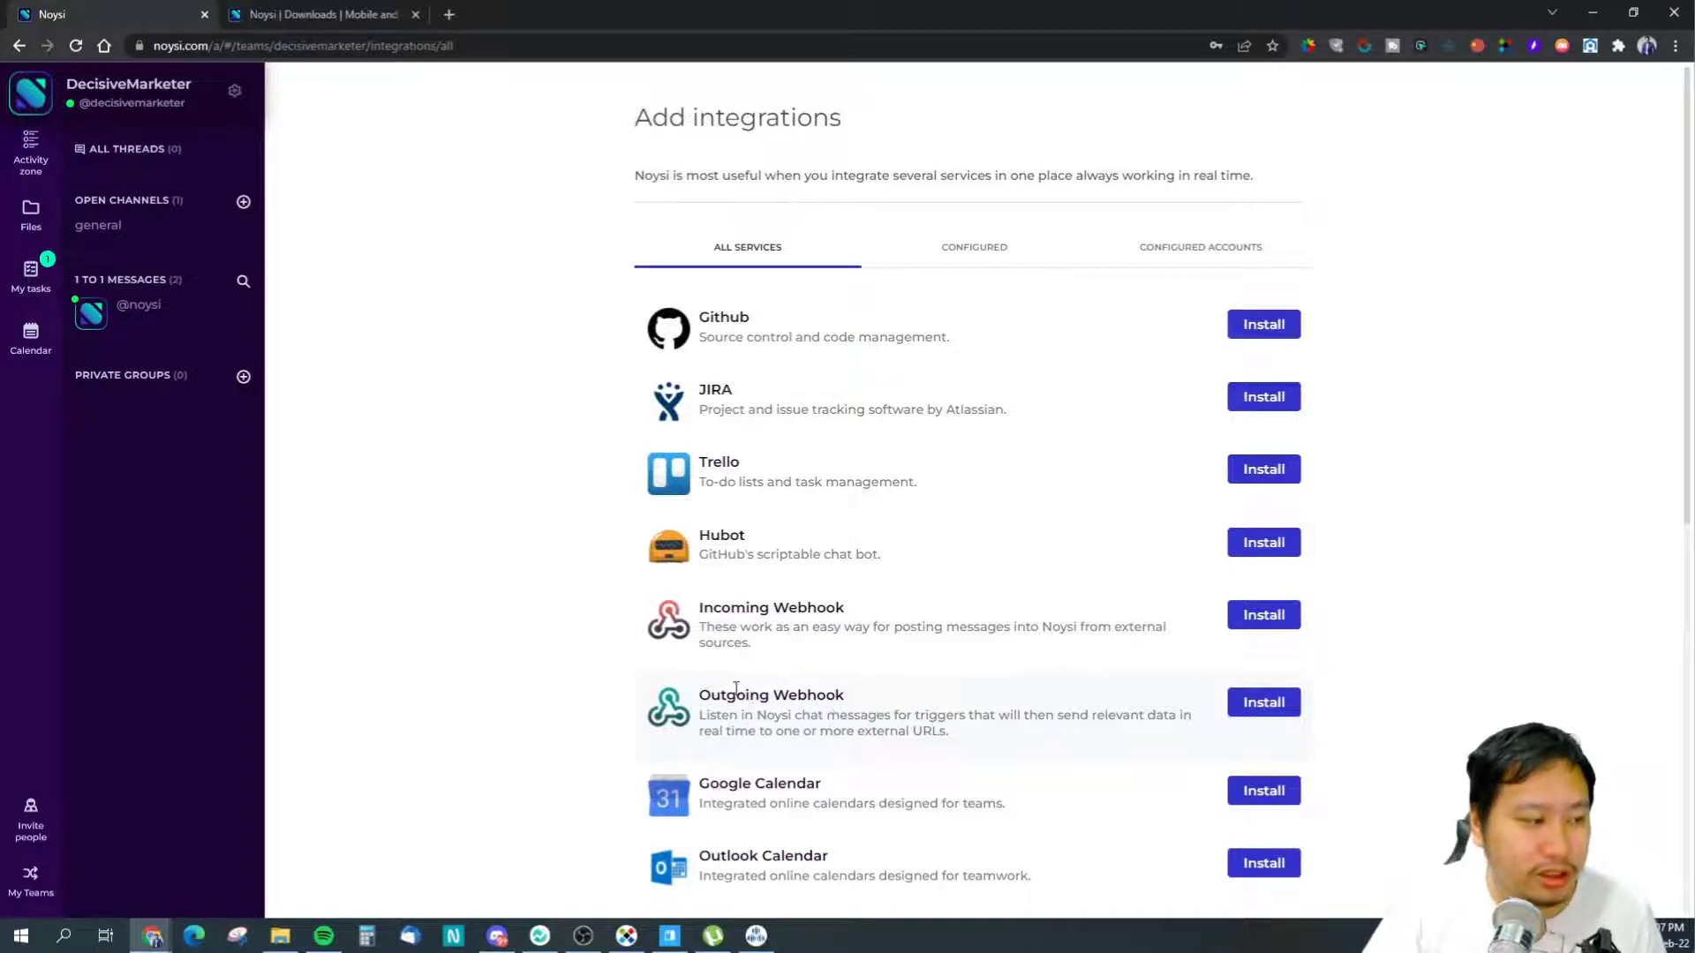
- Scroll down to the API Authorization token field, then back up the services list
{"action": "scroll", "coordinate": [821, 717], "scroll_direction": "down", "scroll_amount": 2}
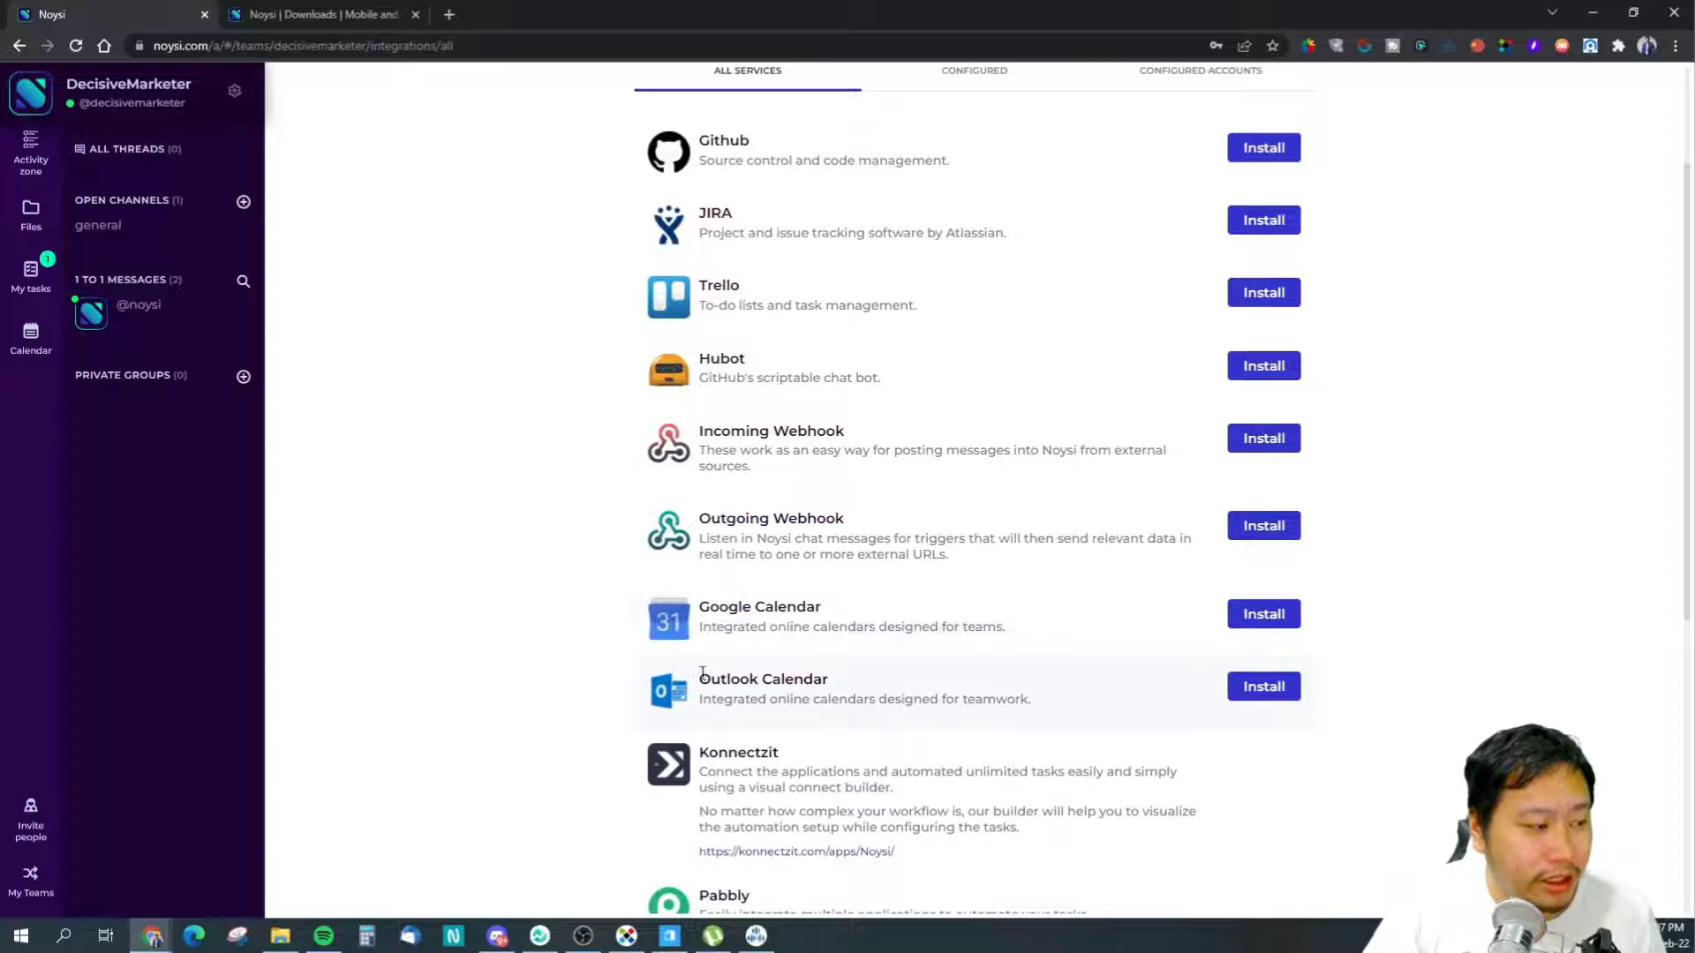
{"action": "scroll", "coordinate": [773, 693], "scroll_direction": "down", "scroll_amount": 3}
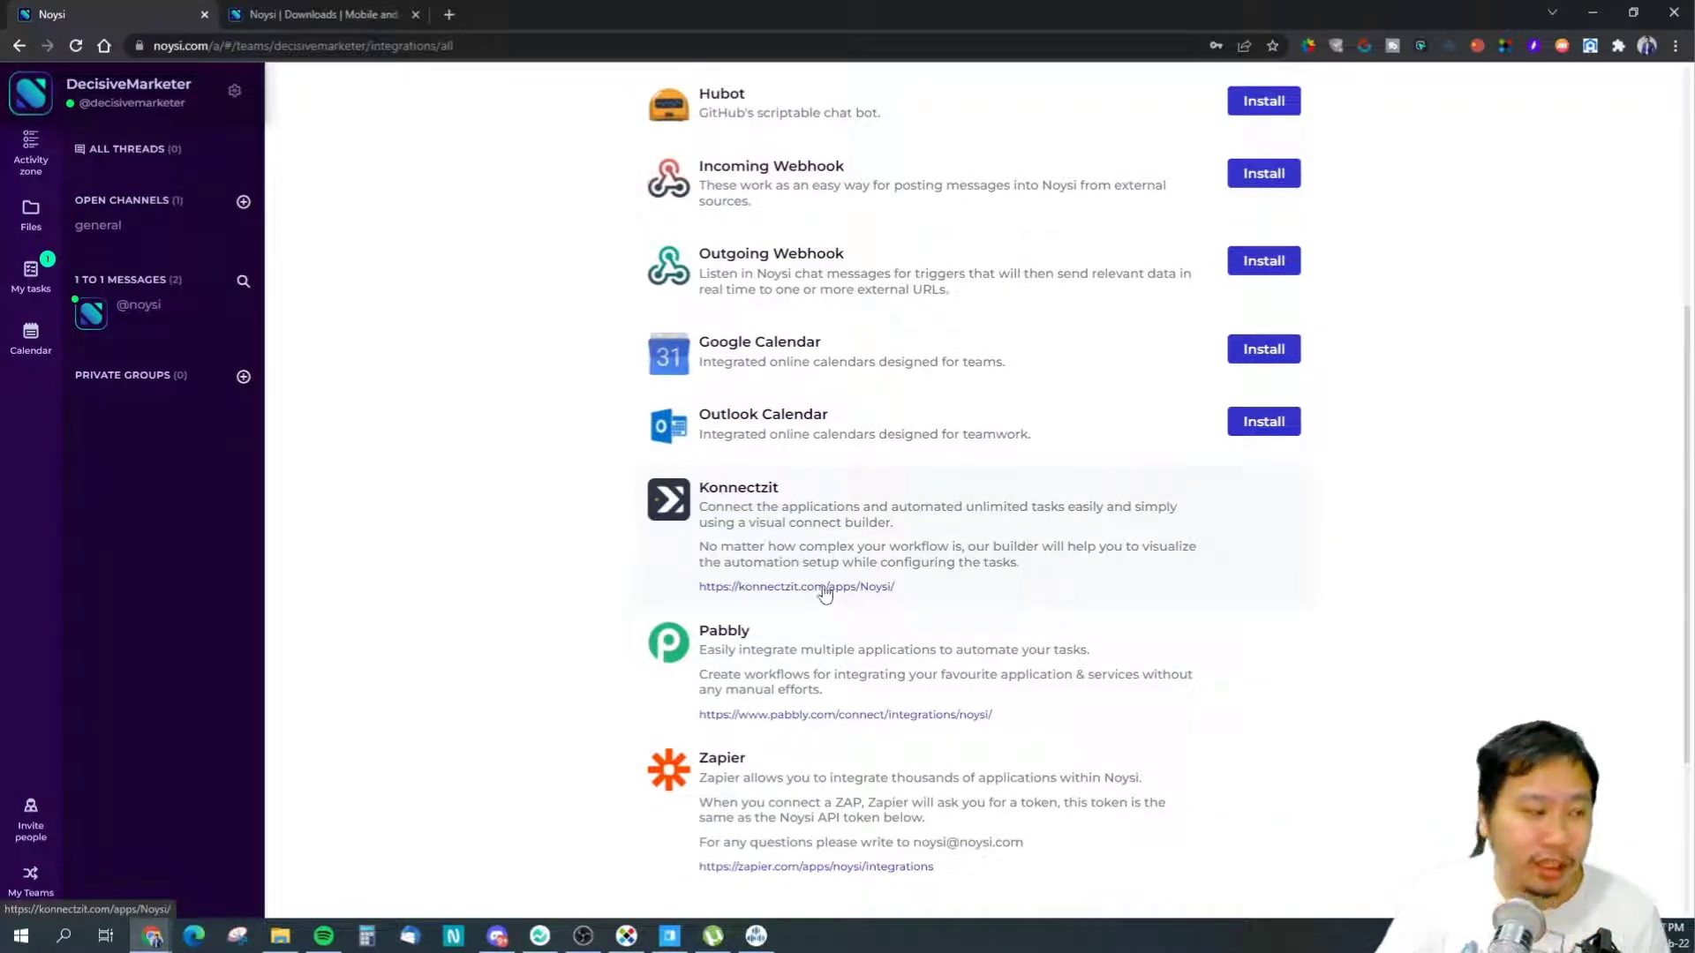
{"action": "scroll", "coordinate": [728, 644], "scroll_direction": "down", "scroll_amount": 1}
{"action": "scroll", "coordinate": [732, 637], "scroll_direction": "down", "scroll_amount": 3}
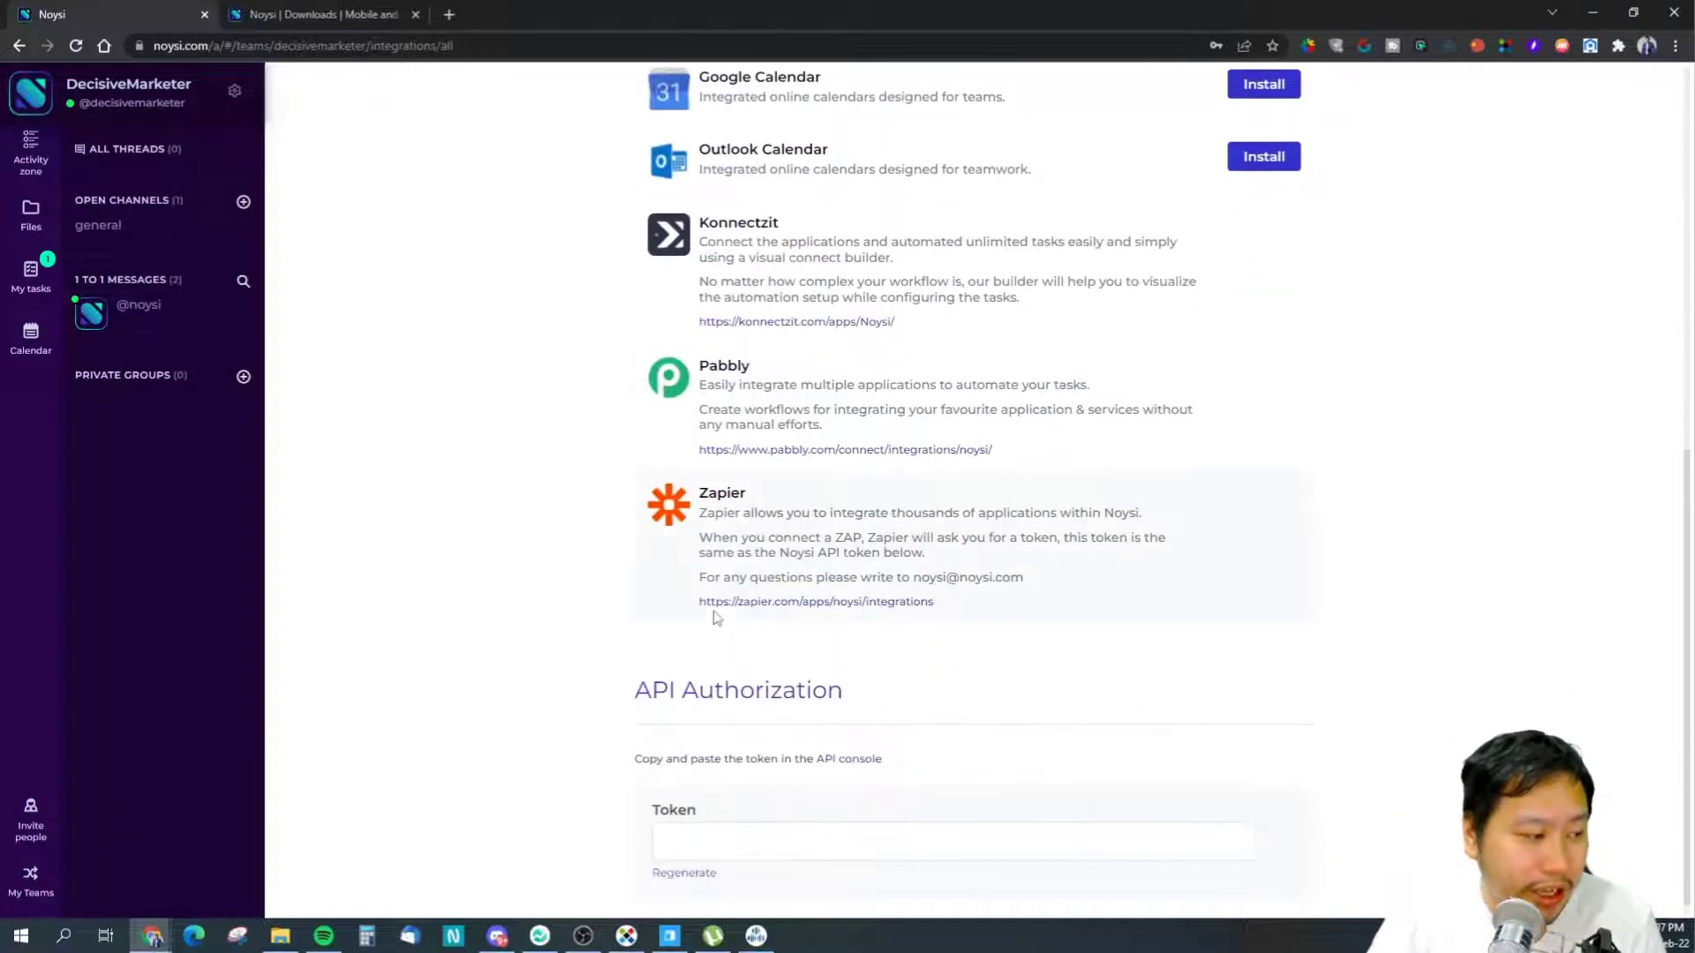
{"action": "scroll", "coordinate": [877, 576], "scroll_direction": "down", "scroll_amount": 1}
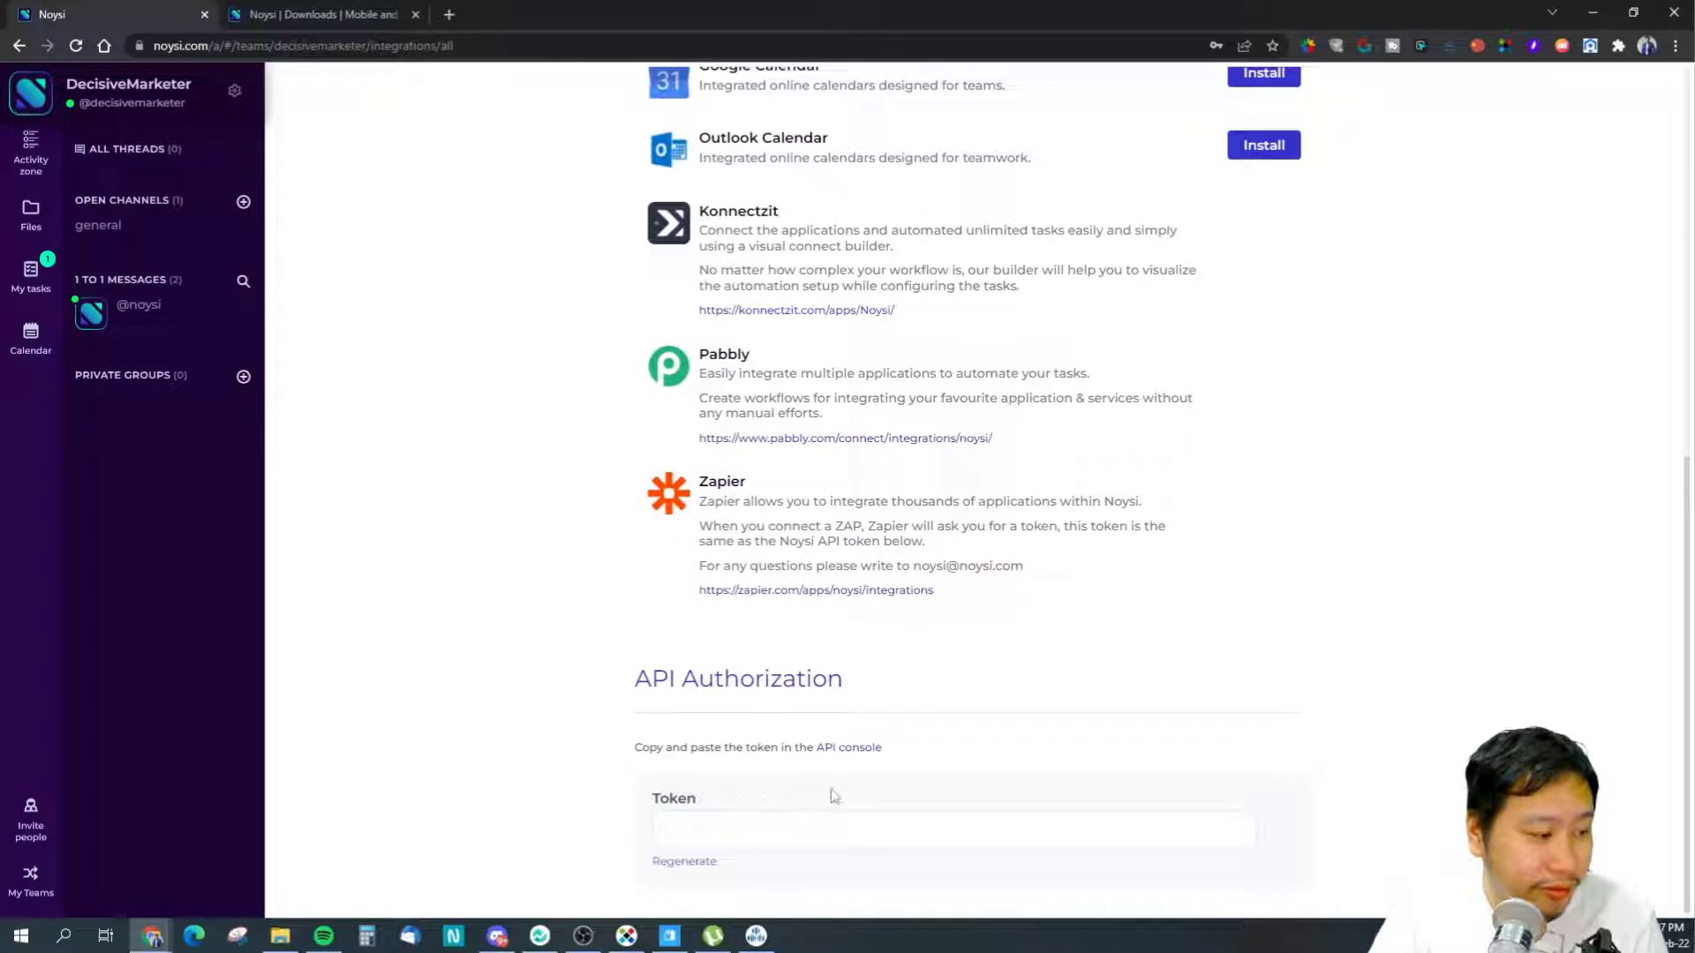
{"action": "left_click", "coordinate": [752, 835]}
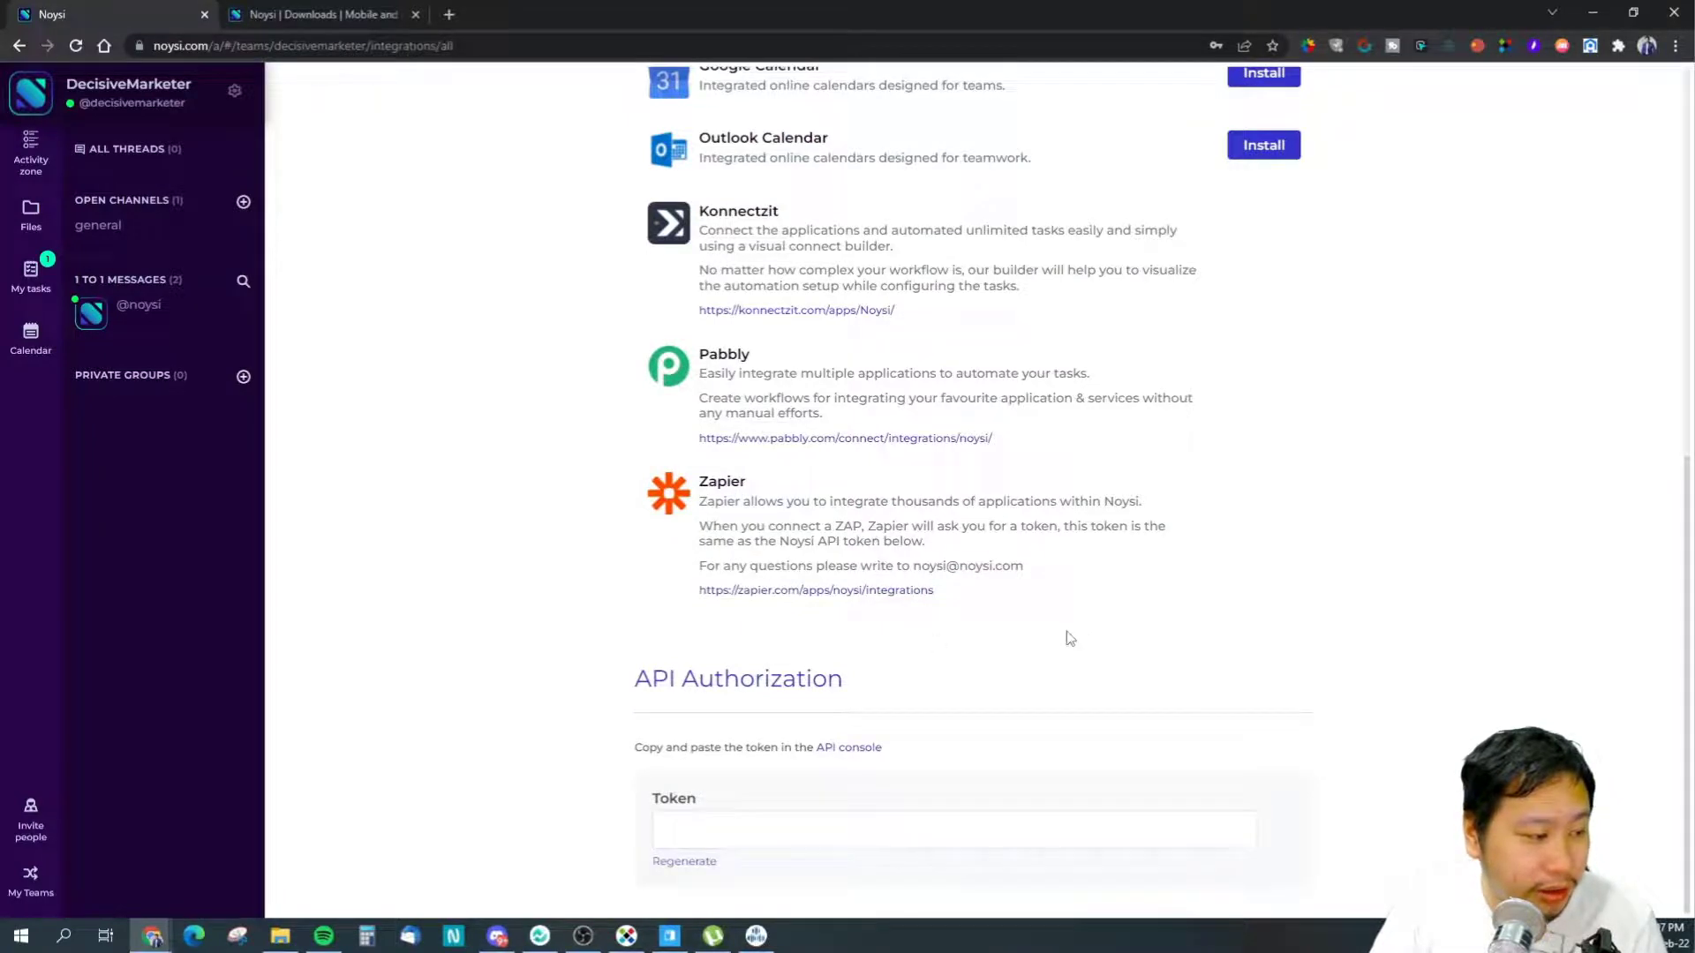
{"action": "scroll", "coordinate": [1091, 635], "scroll_direction": "up", "scroll_amount": 6}
{"action": "scroll", "coordinate": [1088, 636], "scroll_direction": "up", "scroll_amount": 2}
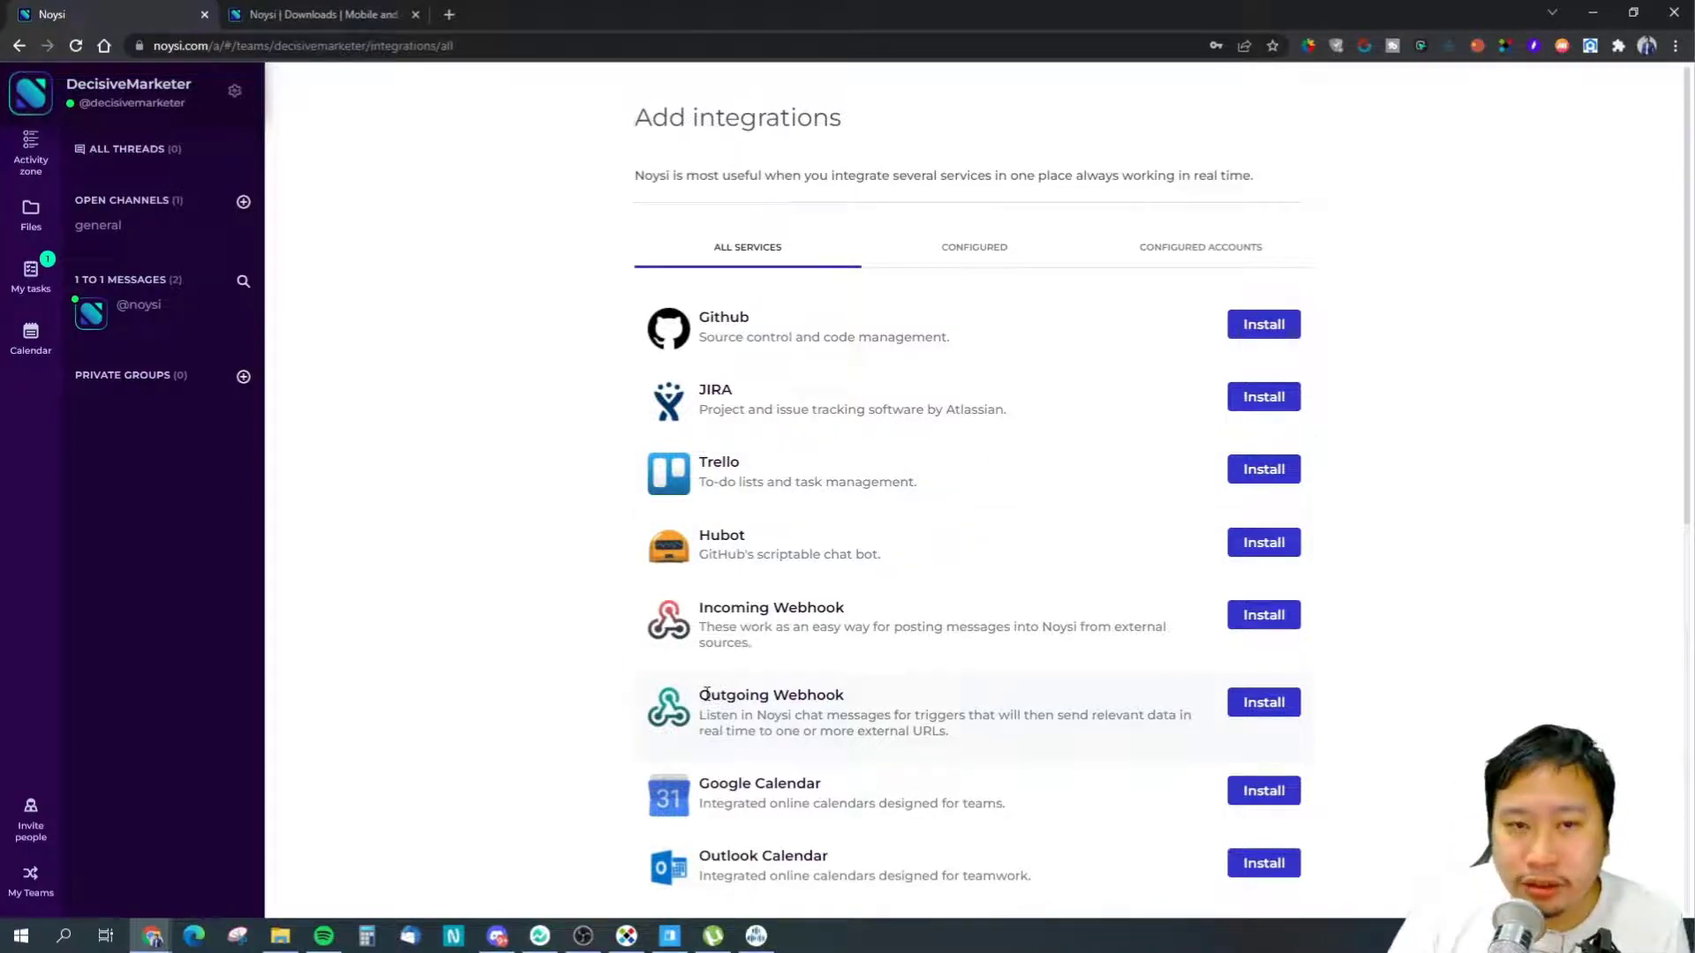
- Highlight the Outgoing Webhook entry text and scroll through the services list
{"action": "left_click_drag", "start_coordinate": [706, 695], "coordinate": [895, 720]}
{"action": "left_click", "coordinate": [895, 722]}
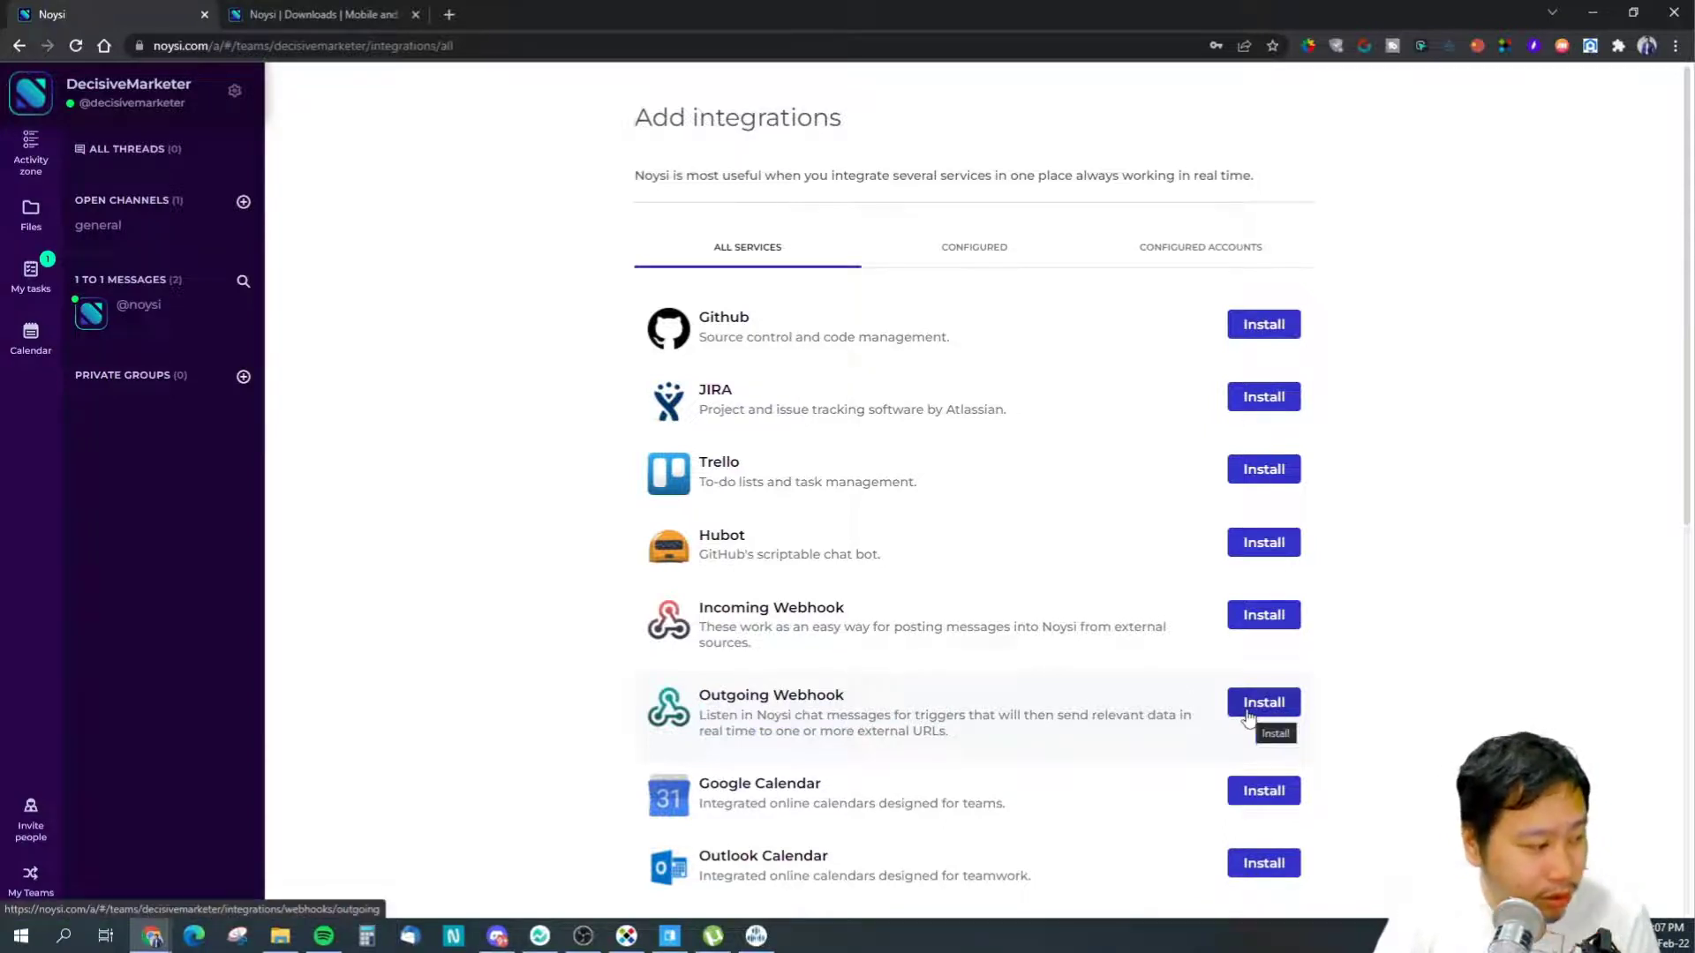
{"action": "scroll", "coordinate": [830, 720], "scroll_direction": "down", "scroll_amount": 5}
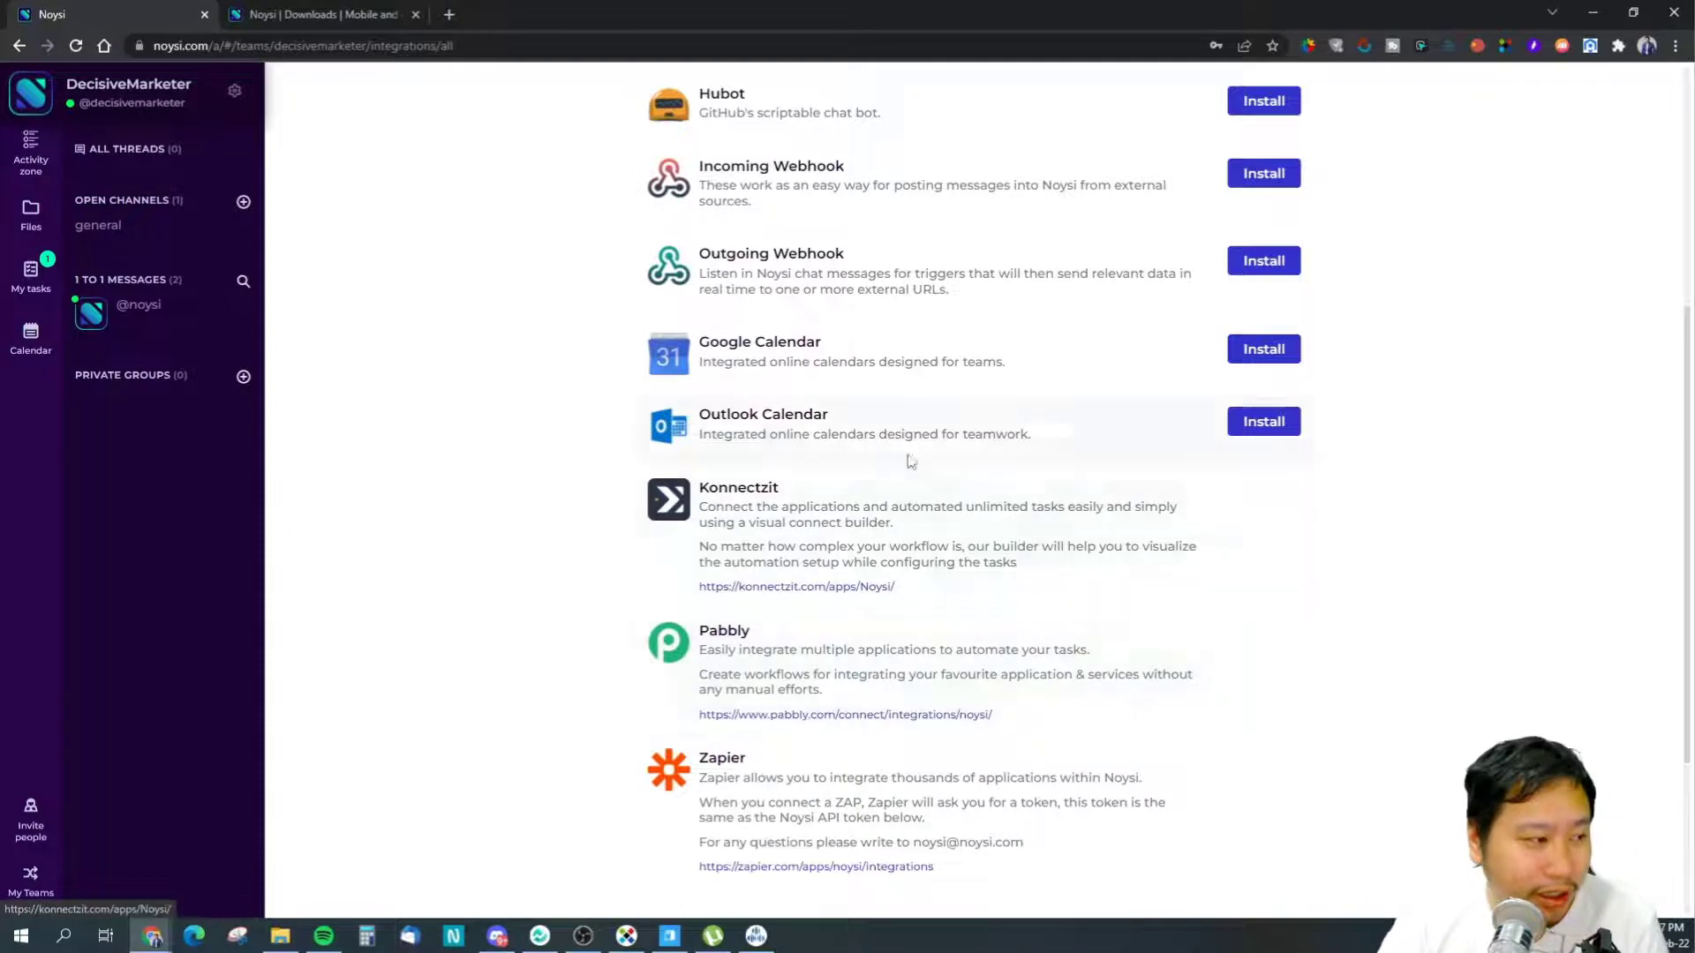
{"action": "scroll", "coordinate": [1085, 654], "scroll_direction": "up", "scroll_amount": 4}
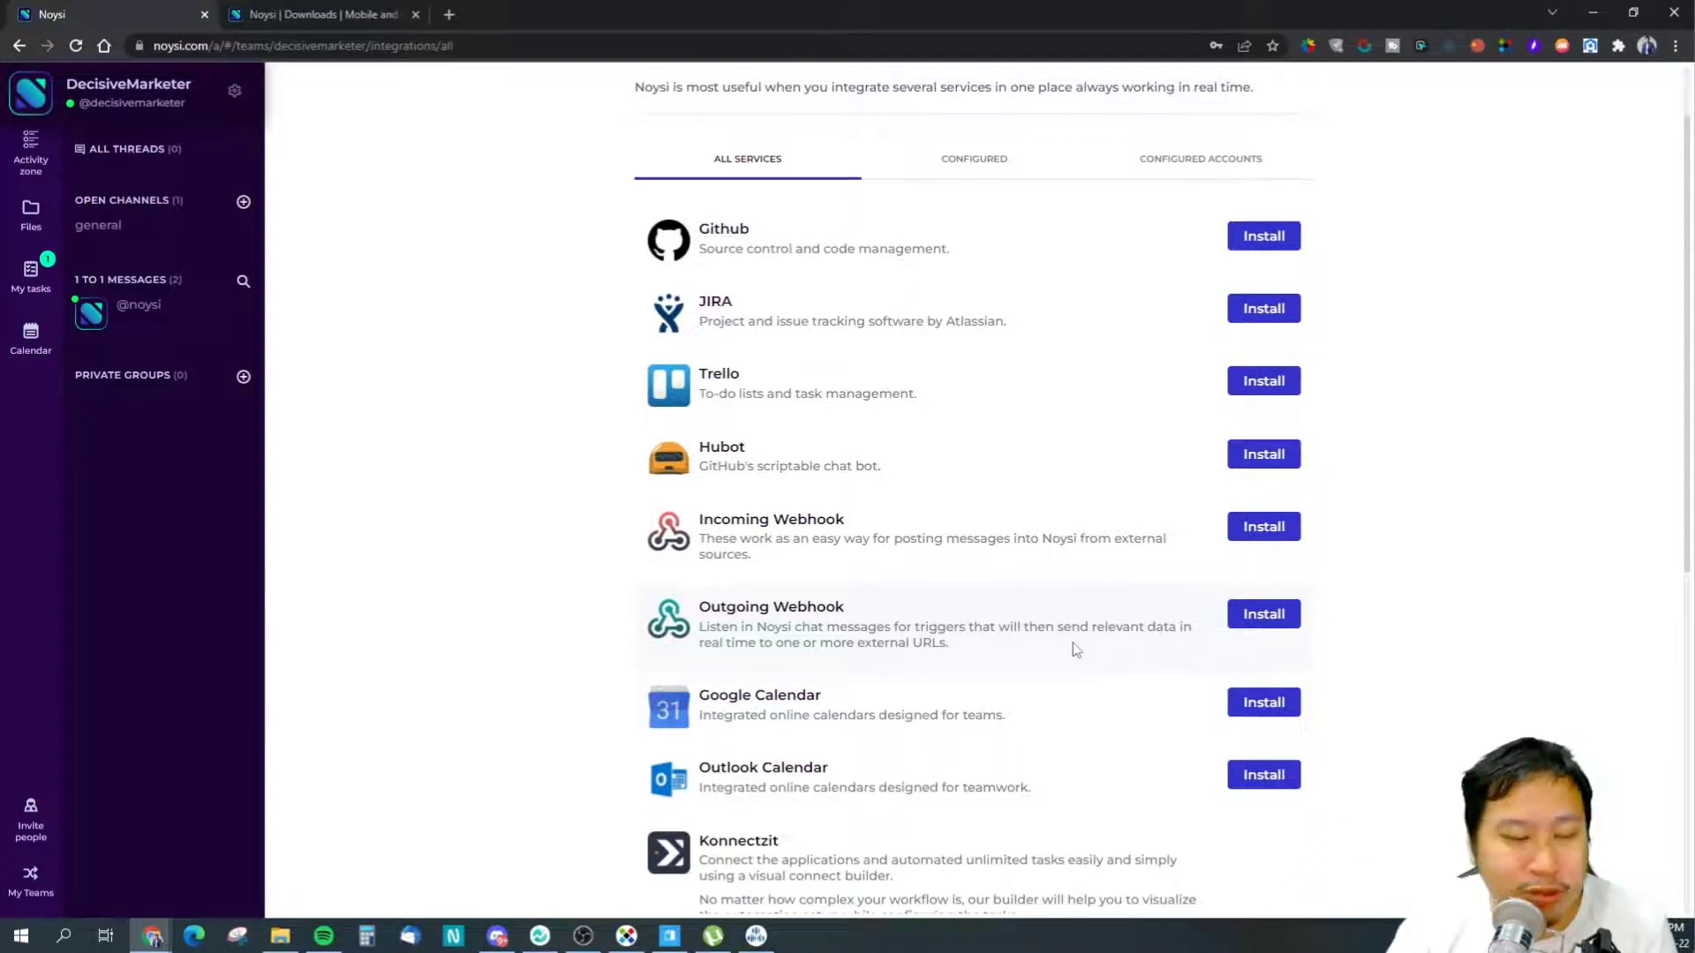
- View the Configured and Configured Accounts tabs, then go back to All Services
{"action": "left_click", "coordinate": [987, 169]}
{"action": "left_click", "coordinate": [1179, 265]}
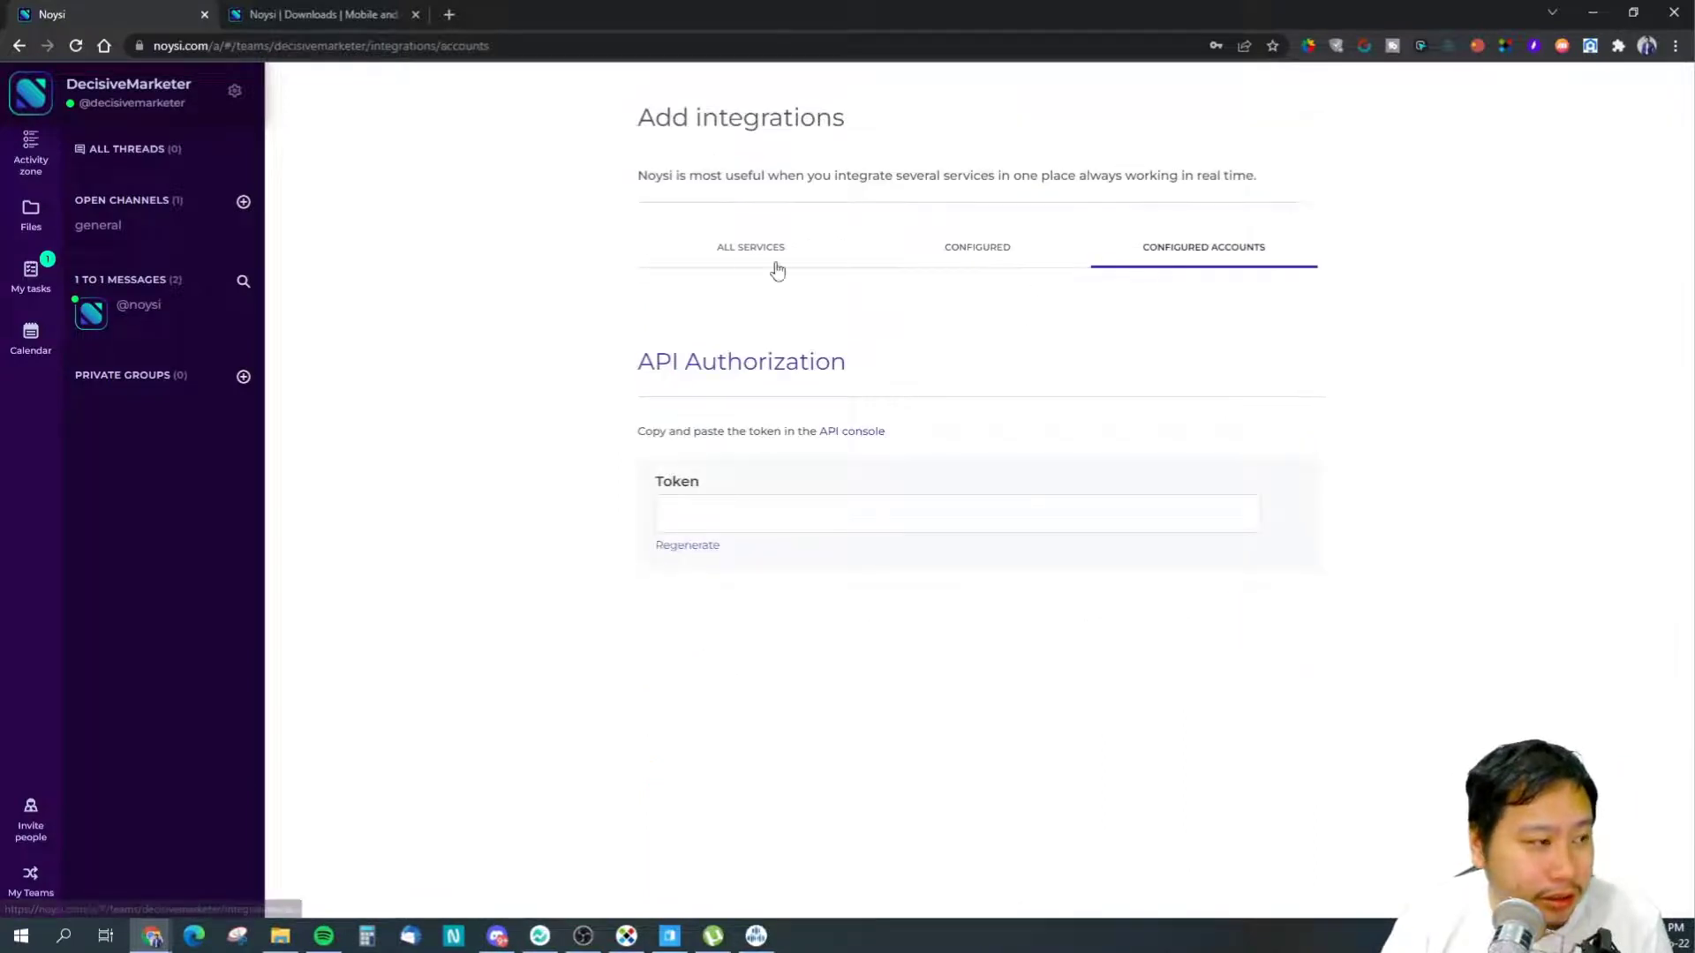
{"action": "left_click", "coordinate": [750, 256]}
{"action": "left_click", "coordinate": [1214, 255]}
{"action": "left_click", "coordinate": [664, 263]}
- Scroll through the full services list, then return to the general channel
{"action": "scroll", "coordinate": [610, 552], "scroll_direction": "down", "scroll_amount": 4}
{"action": "scroll", "coordinate": [1271, 393], "scroll_direction": "up", "scroll_amount": 4}
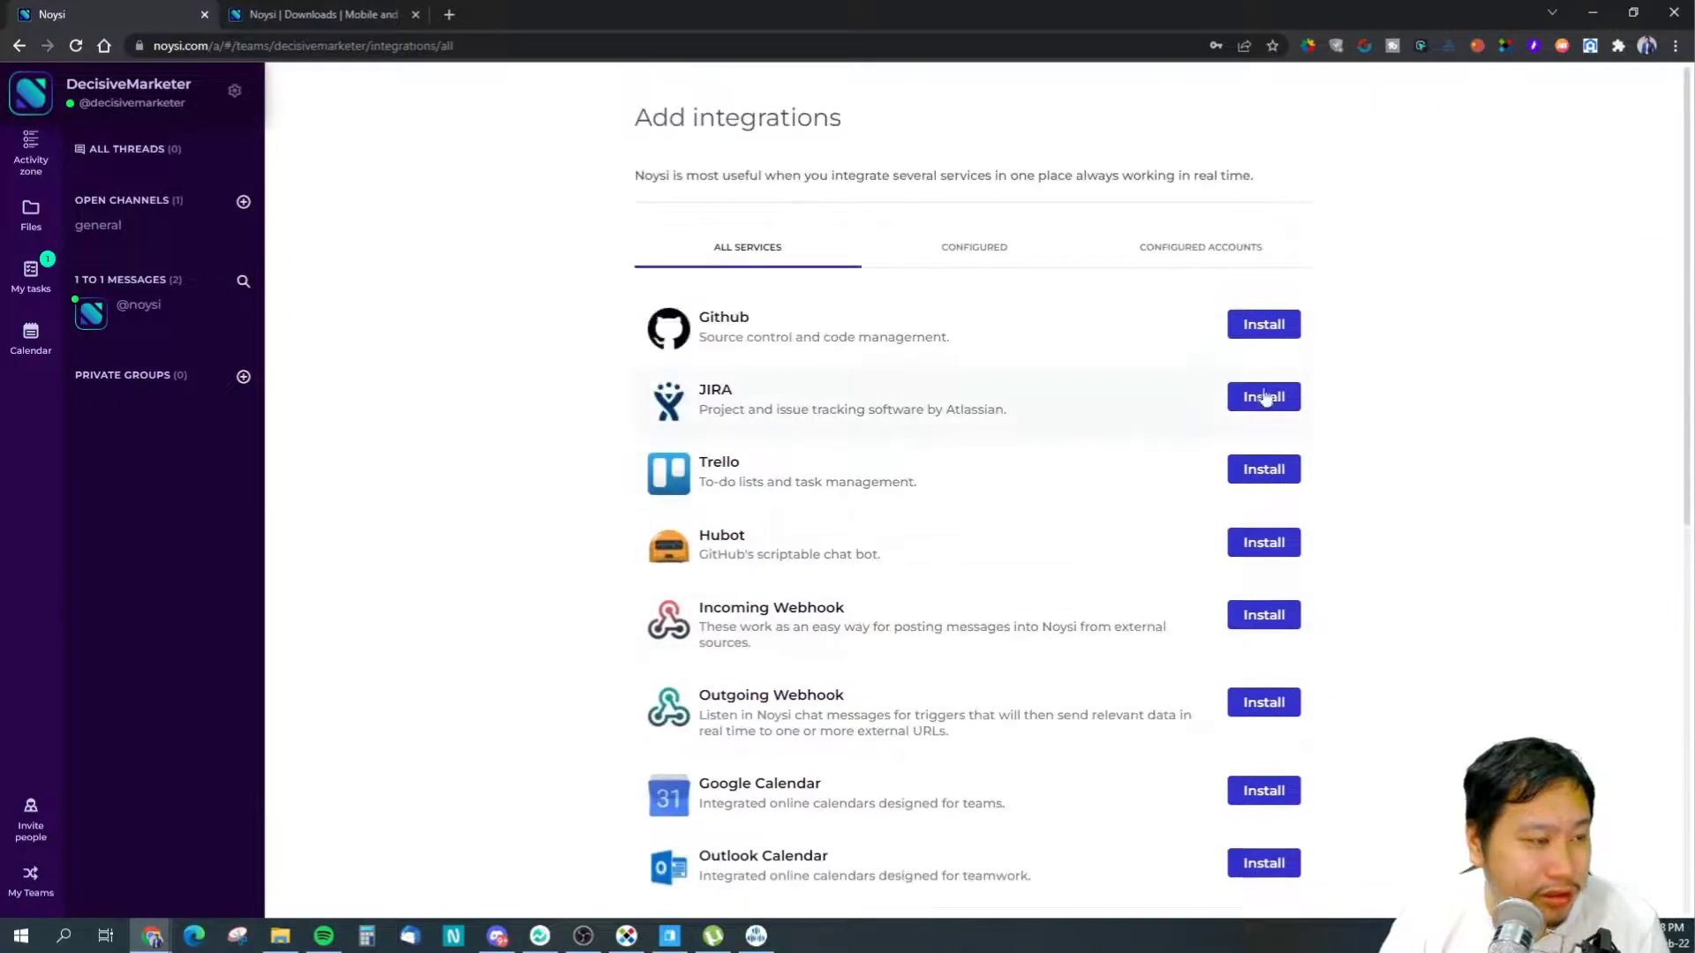
{"action": "scroll", "coordinate": [540, 370], "scroll_direction": "down", "scroll_amount": 3}
{"action": "scroll", "coordinate": [574, 221], "scroll_direction": "up", "scroll_amount": 3}
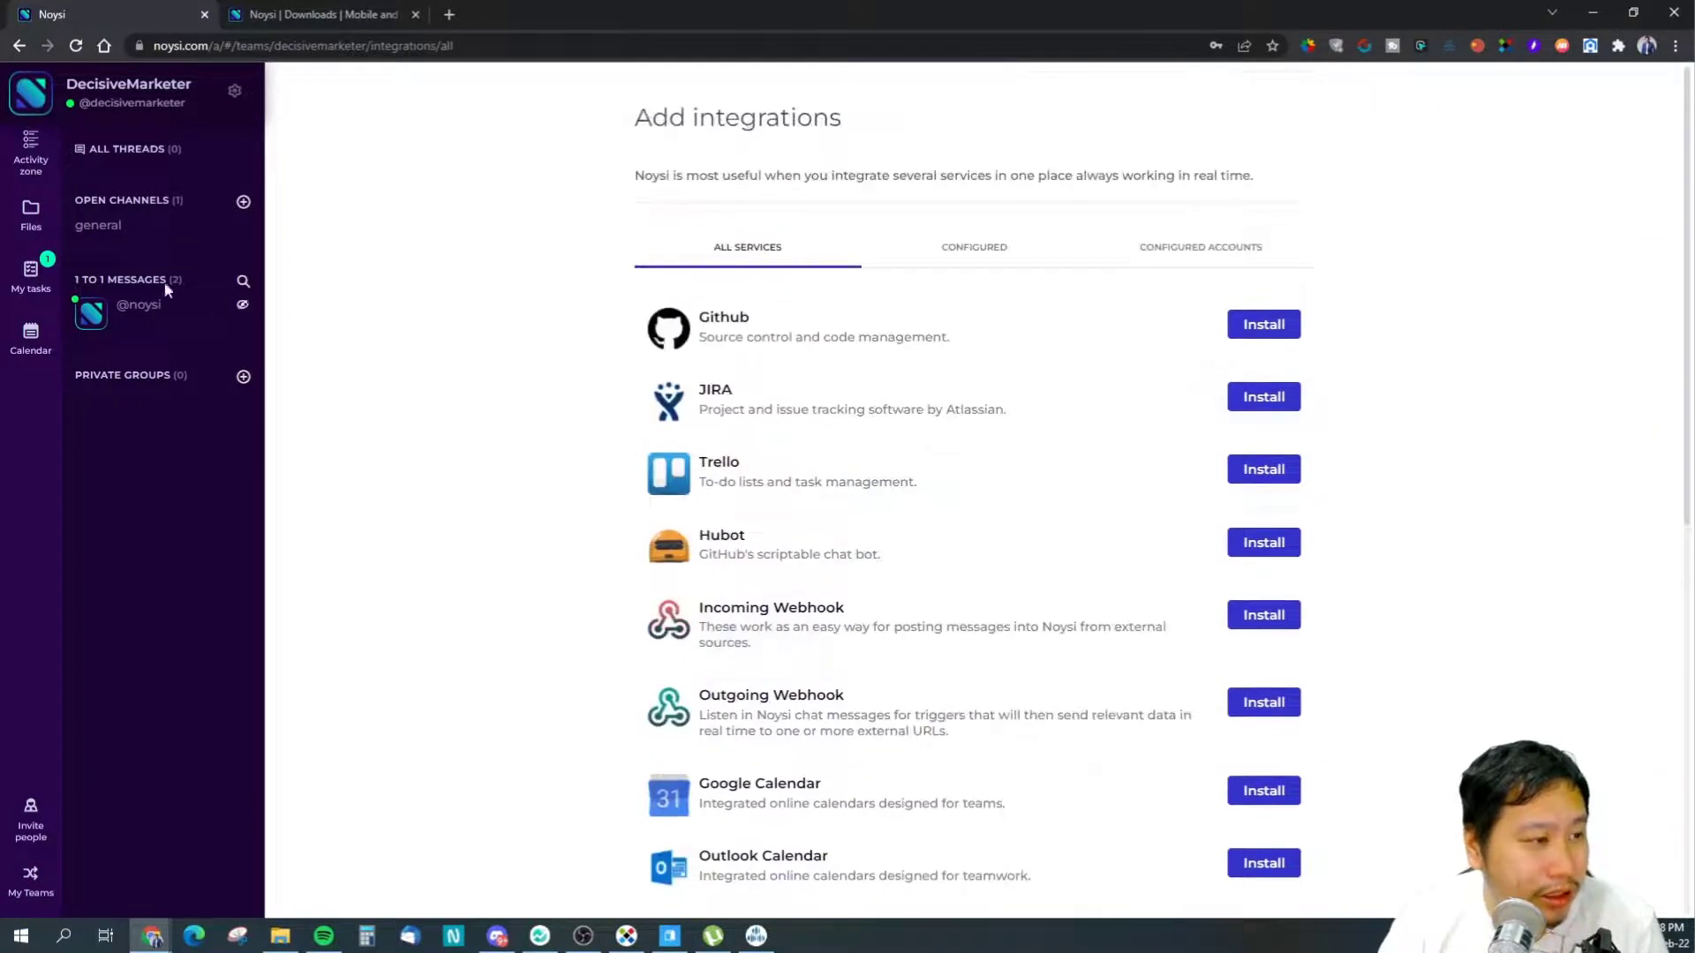
{"action": "scroll", "coordinate": [847, 555], "scroll_direction": "down", "scroll_amount": 2}
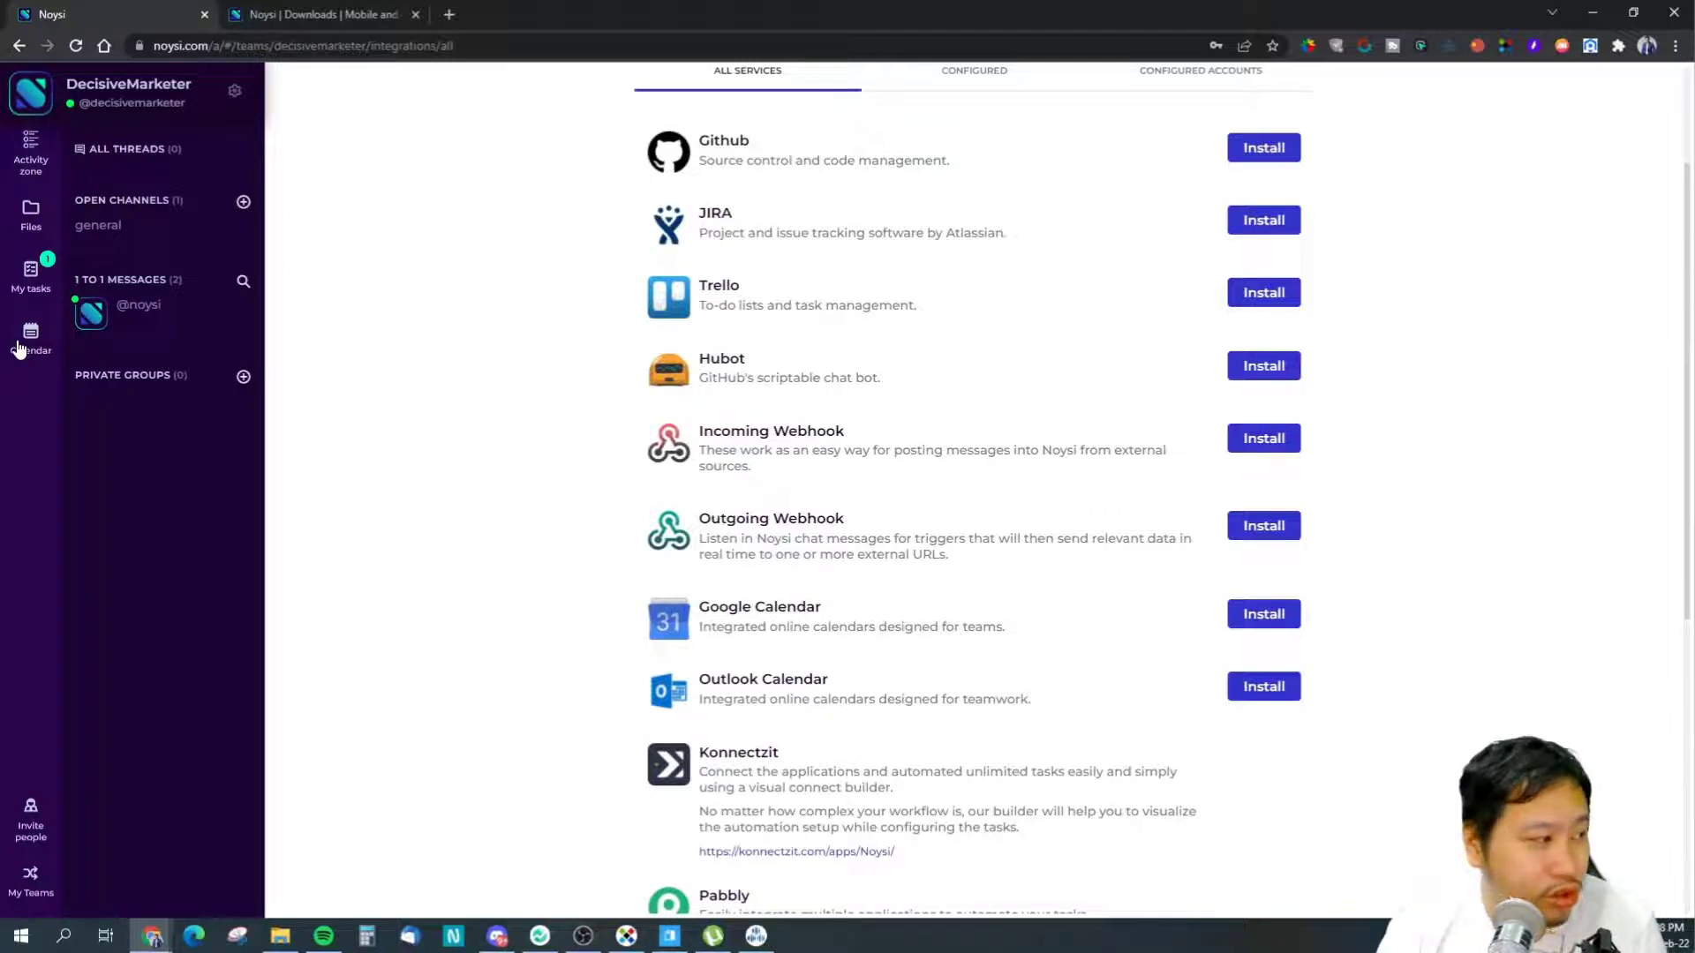
{"action": "scroll", "coordinate": [1548, 114], "scroll_direction": "up", "scroll_amount": 2}
{"action": "scroll", "coordinate": [450, 453], "scroll_direction": "down", "scroll_amount": 8}
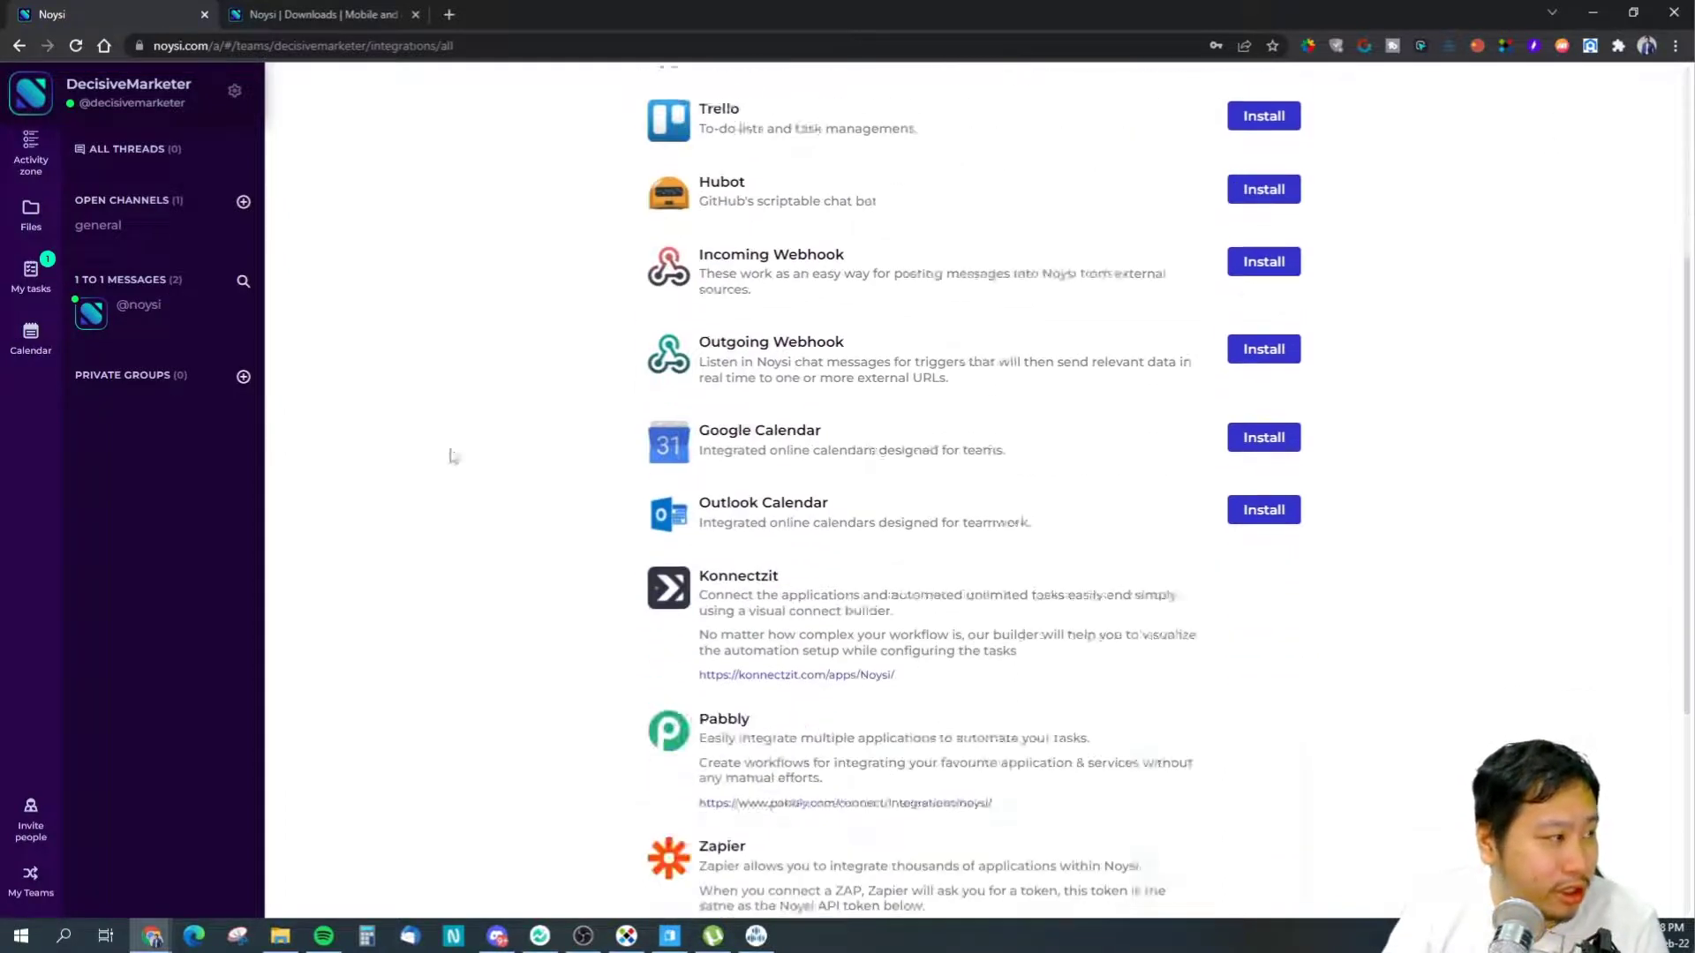
{"action": "left_click", "coordinate": [151, 233]}
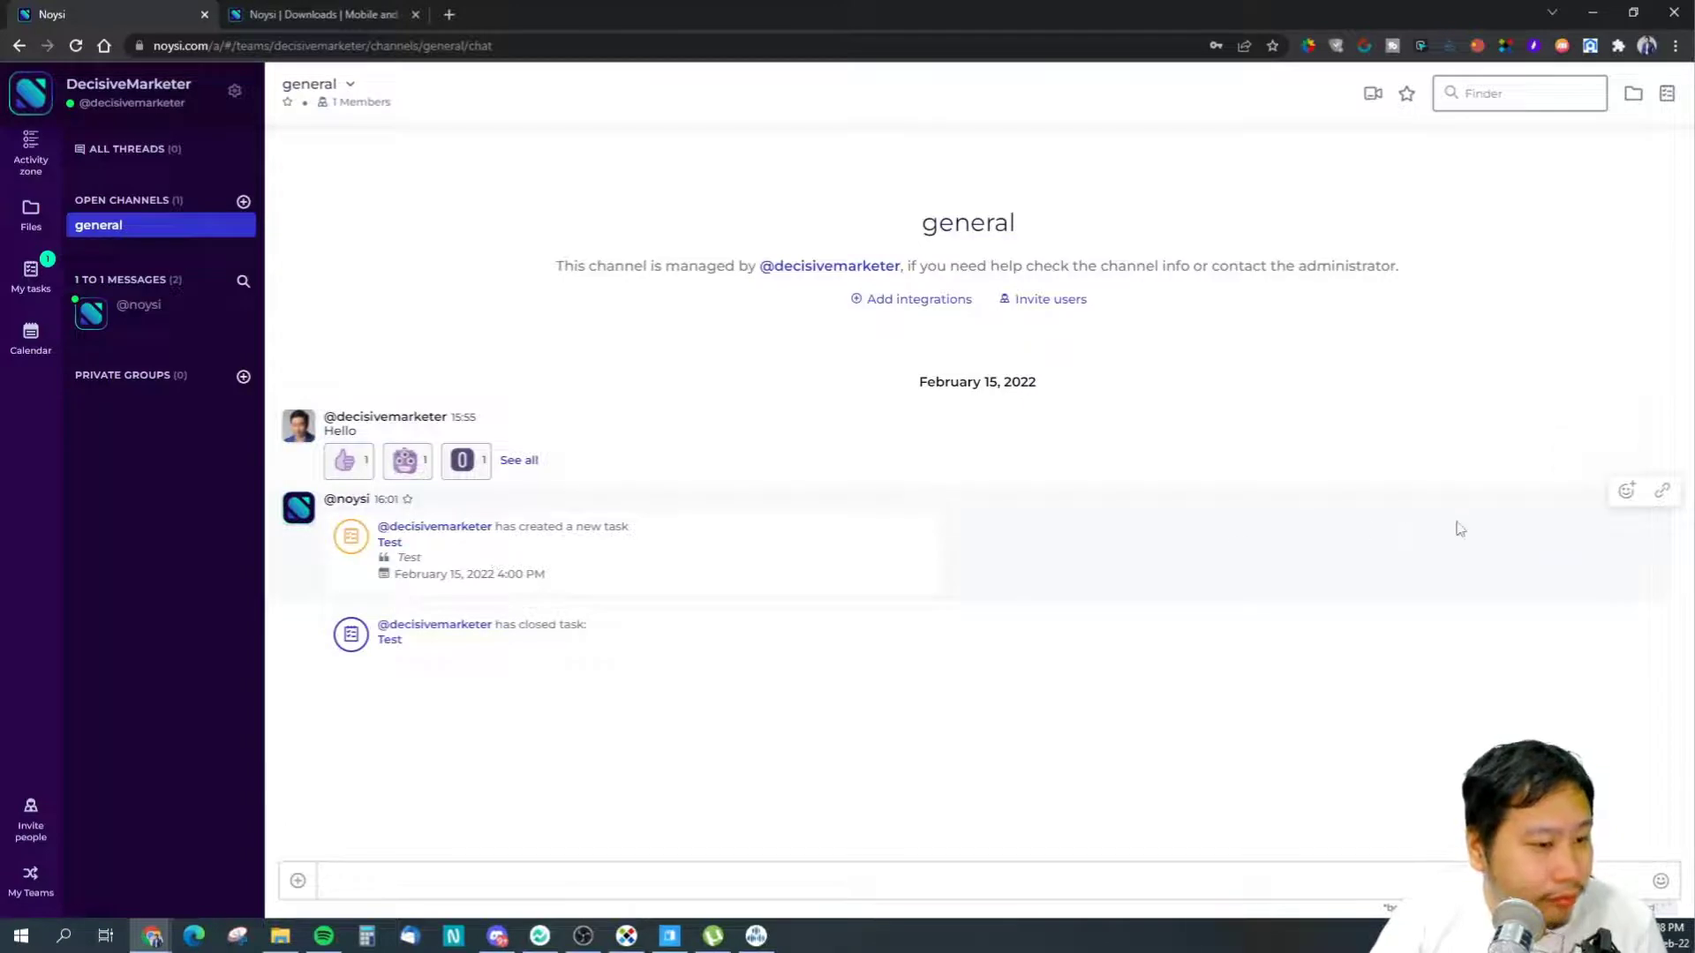
- Copy the task message's permalink and post it in general as a new message
{"action": "left_click", "coordinate": [1663, 493]}
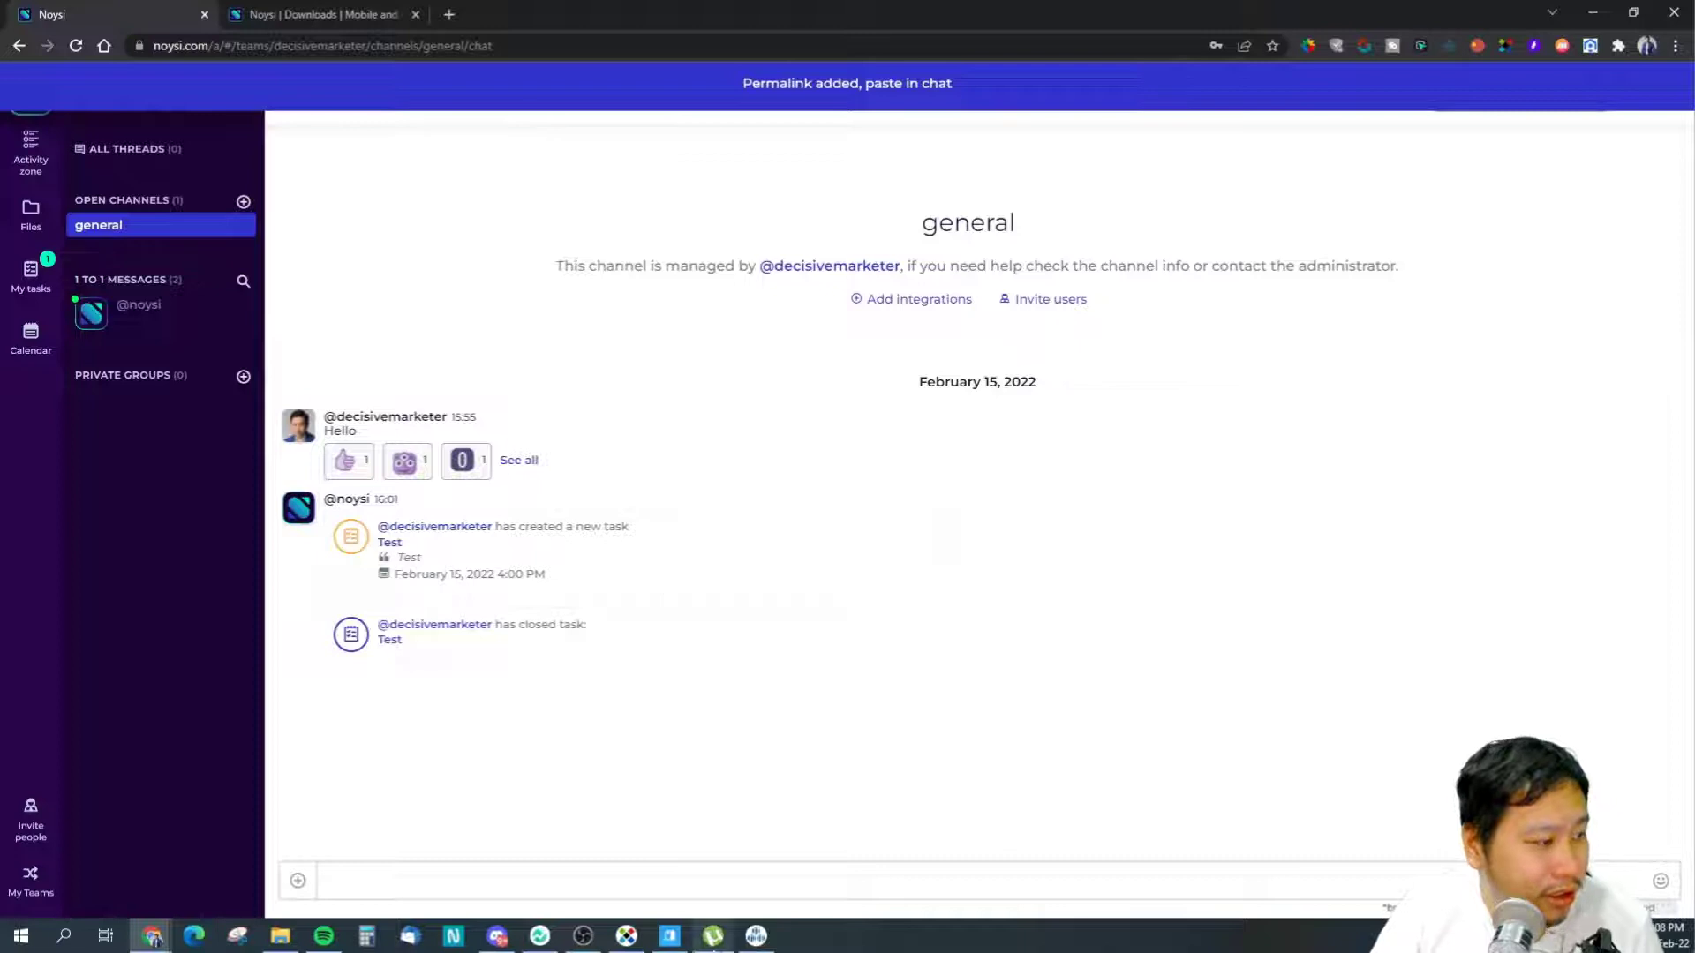
{"action": "left_click", "coordinate": [708, 882]}
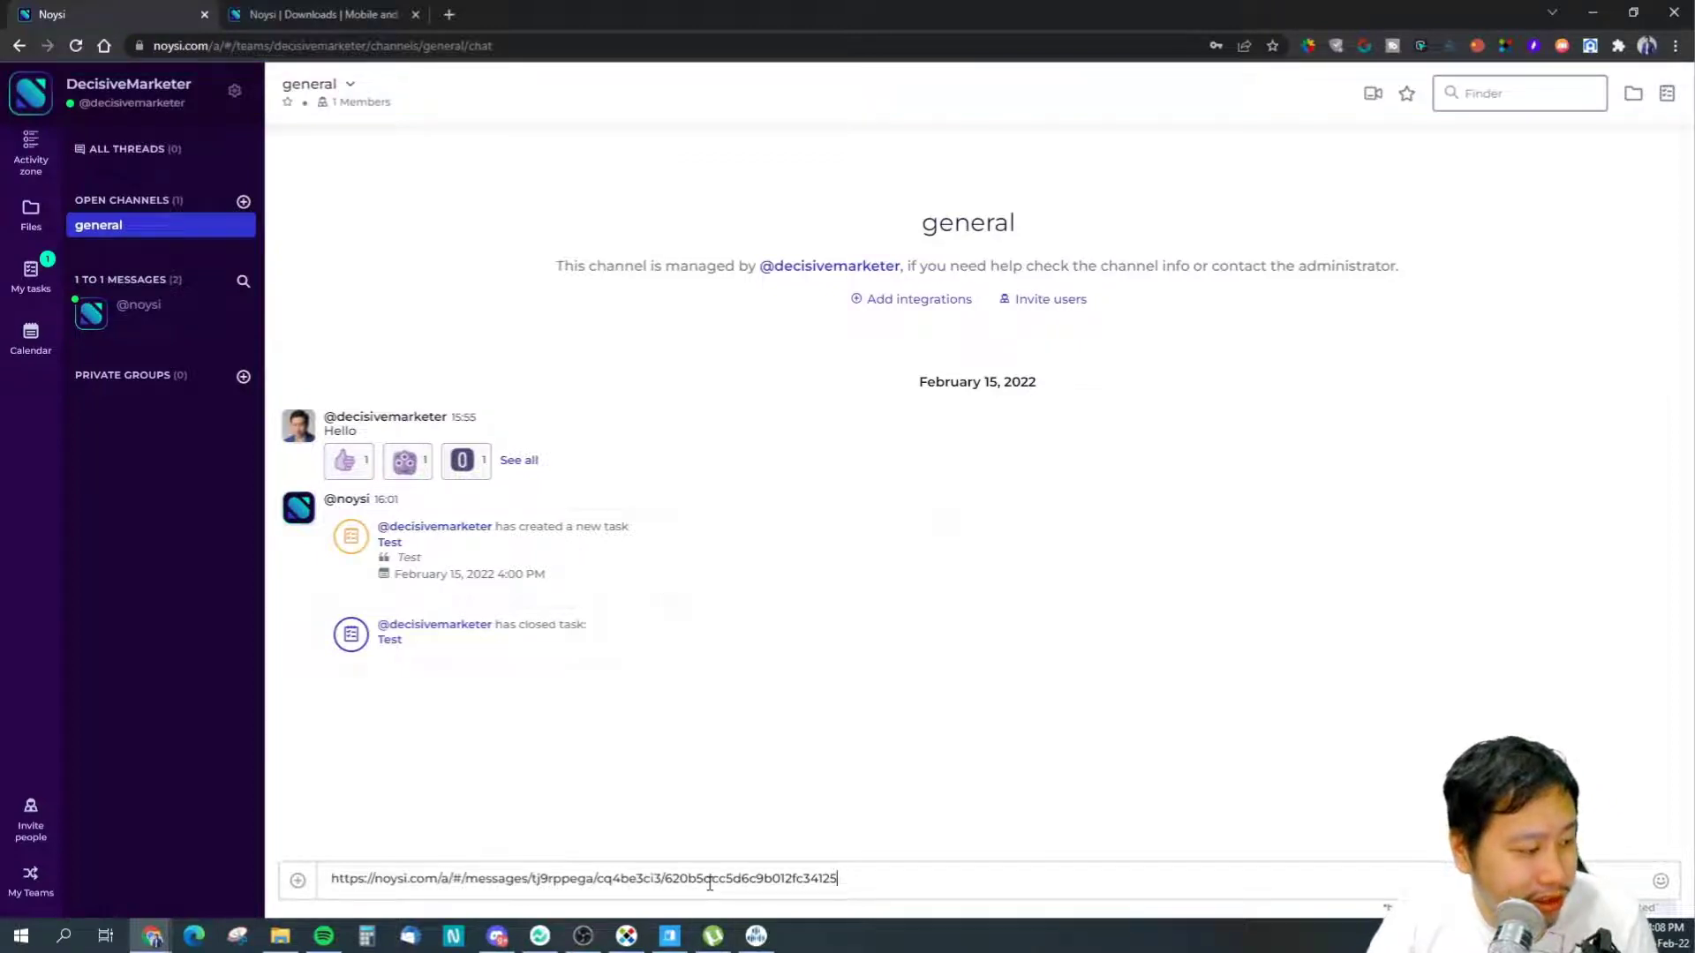
{"action": "key", "text": "Return"}
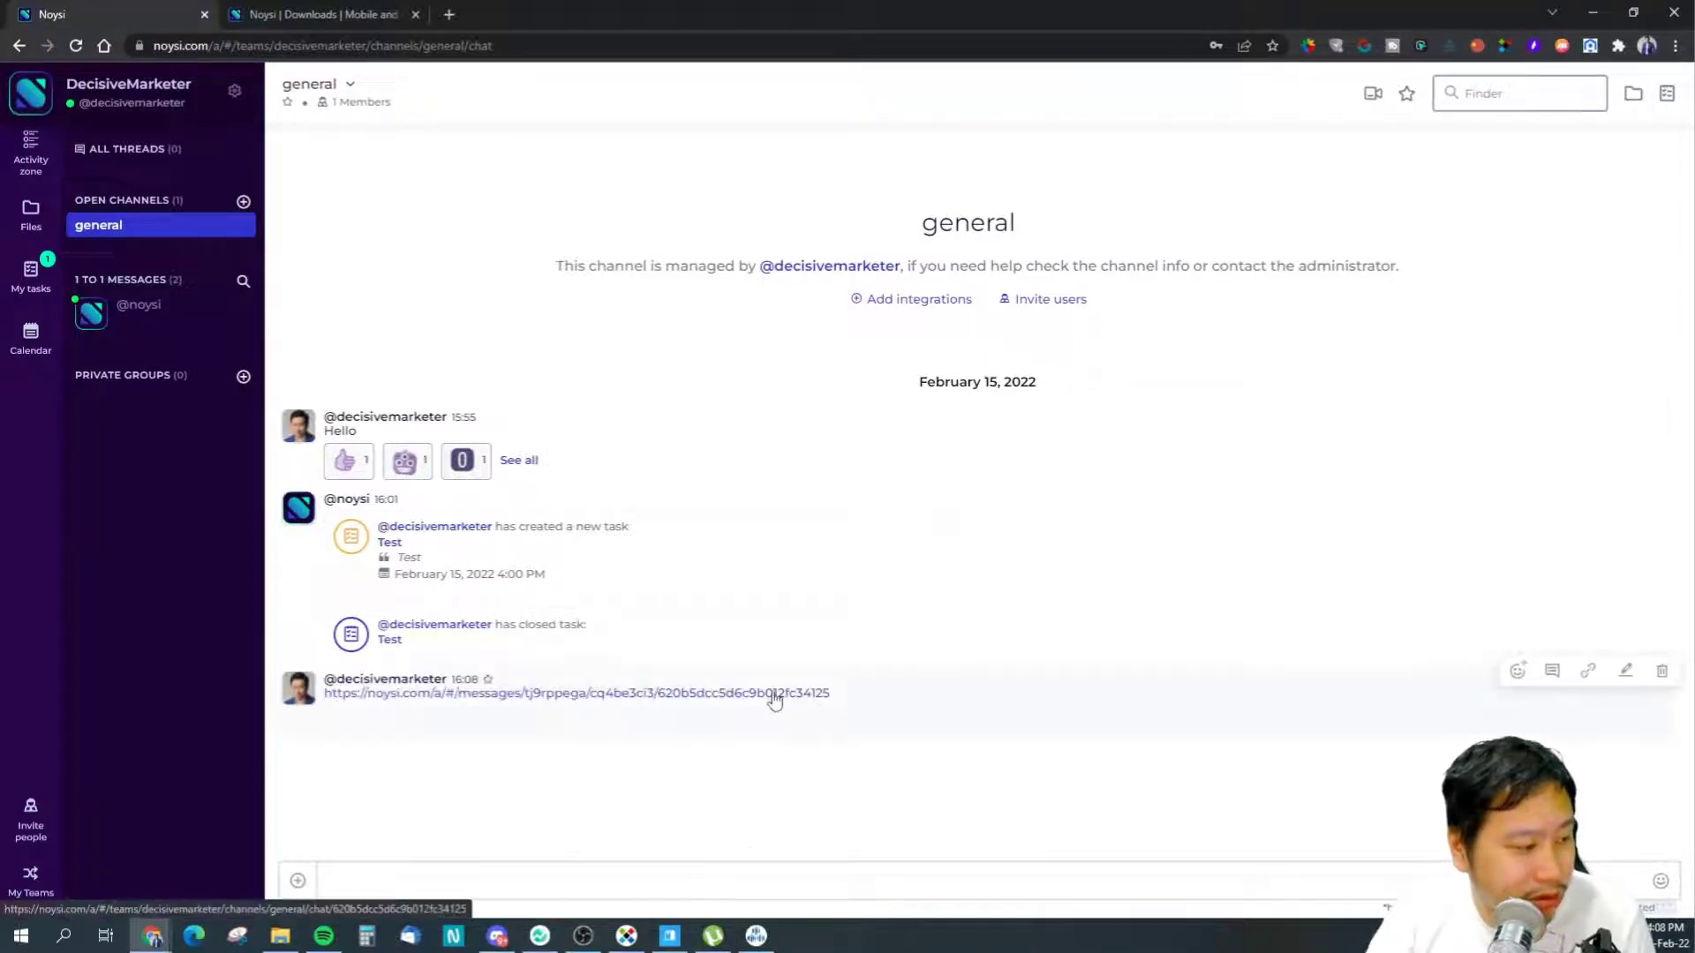
- Jump to the linked task message, return to recent messages, and open the link message's thread
{"action": "left_click", "coordinate": [776, 697]}
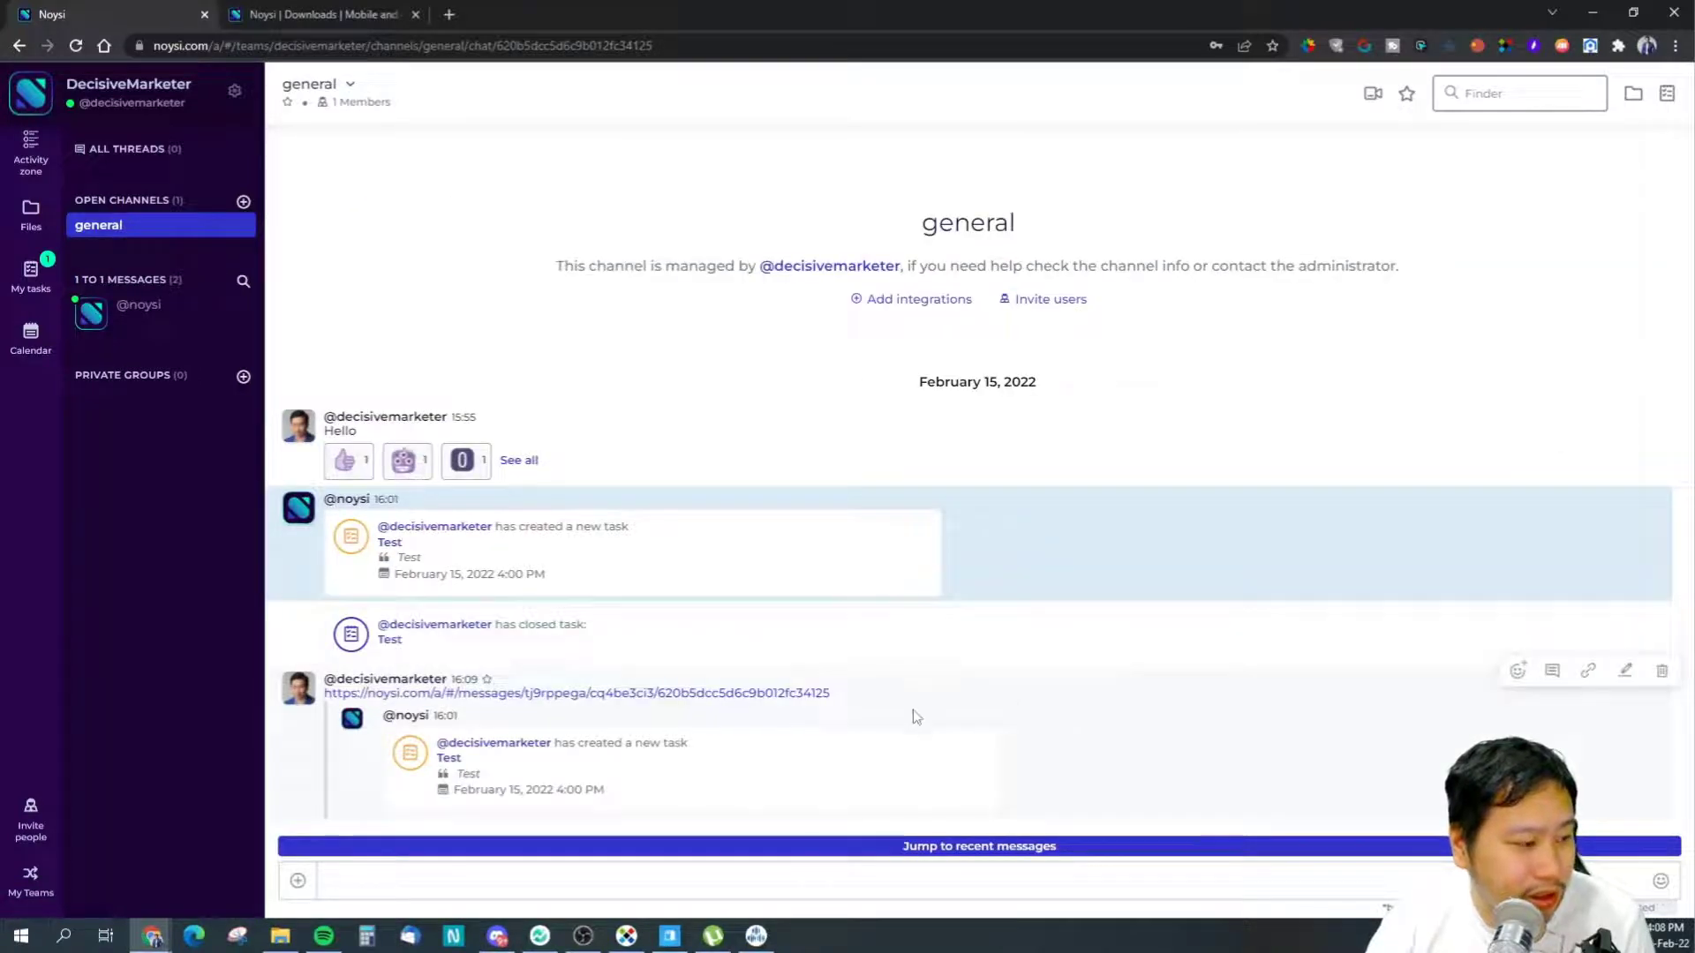
{"action": "left_click", "coordinate": [1021, 849]}
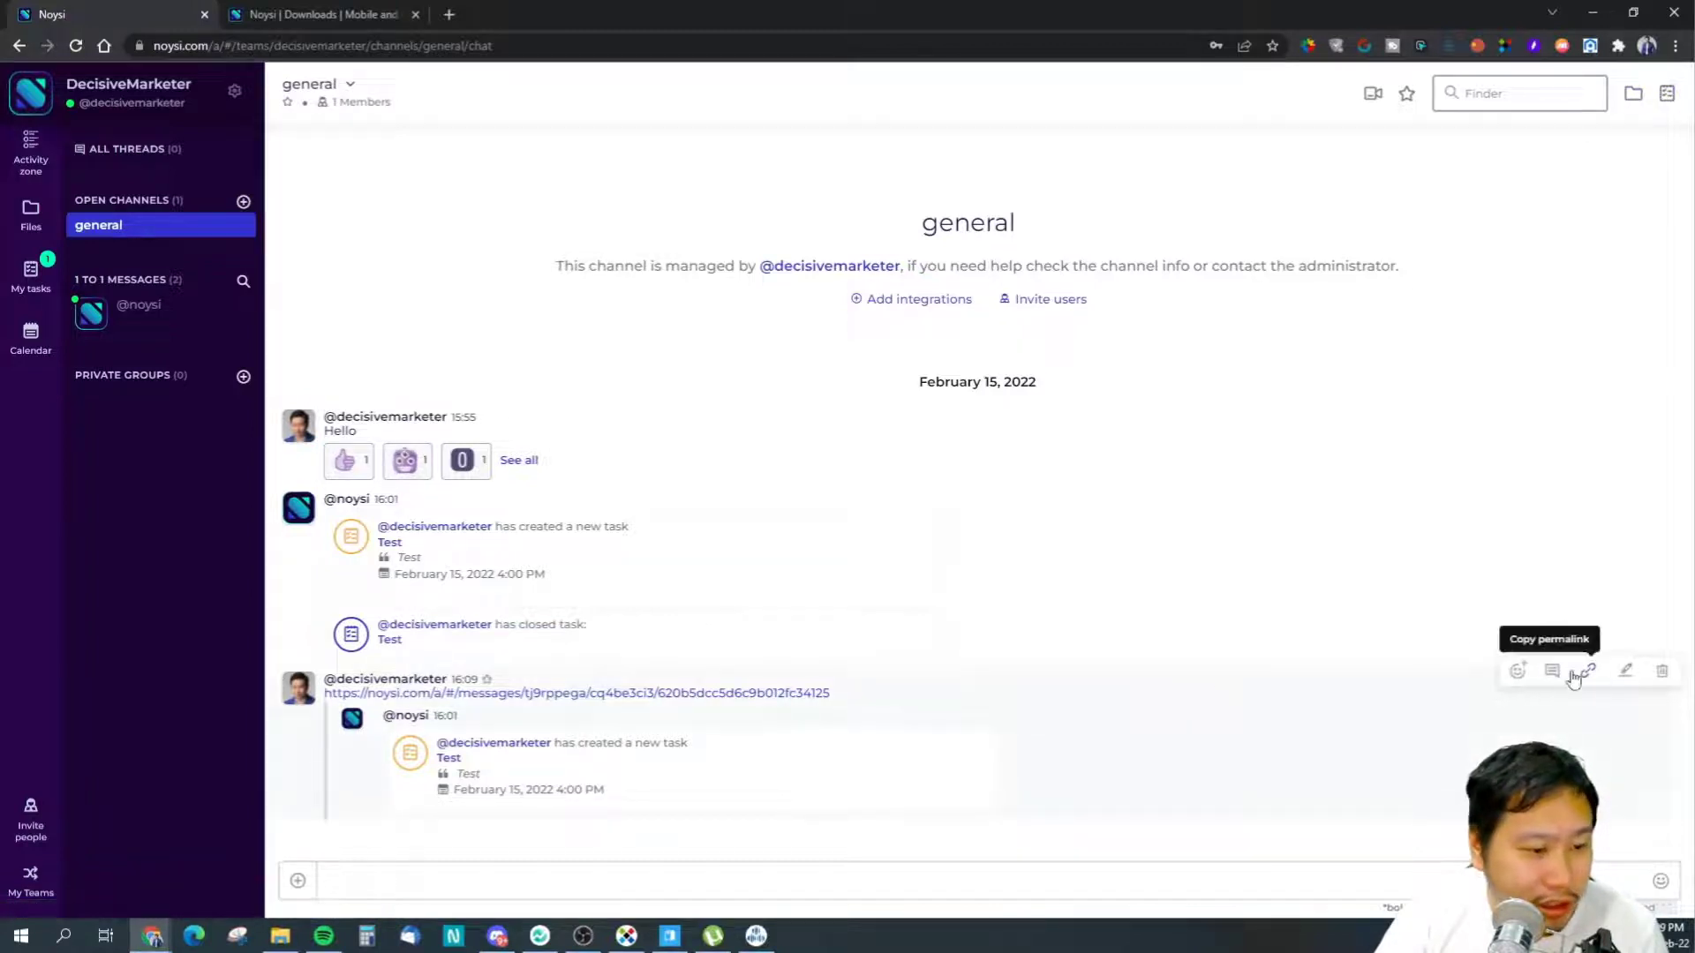
{"action": "left_click", "coordinate": [1551, 673]}
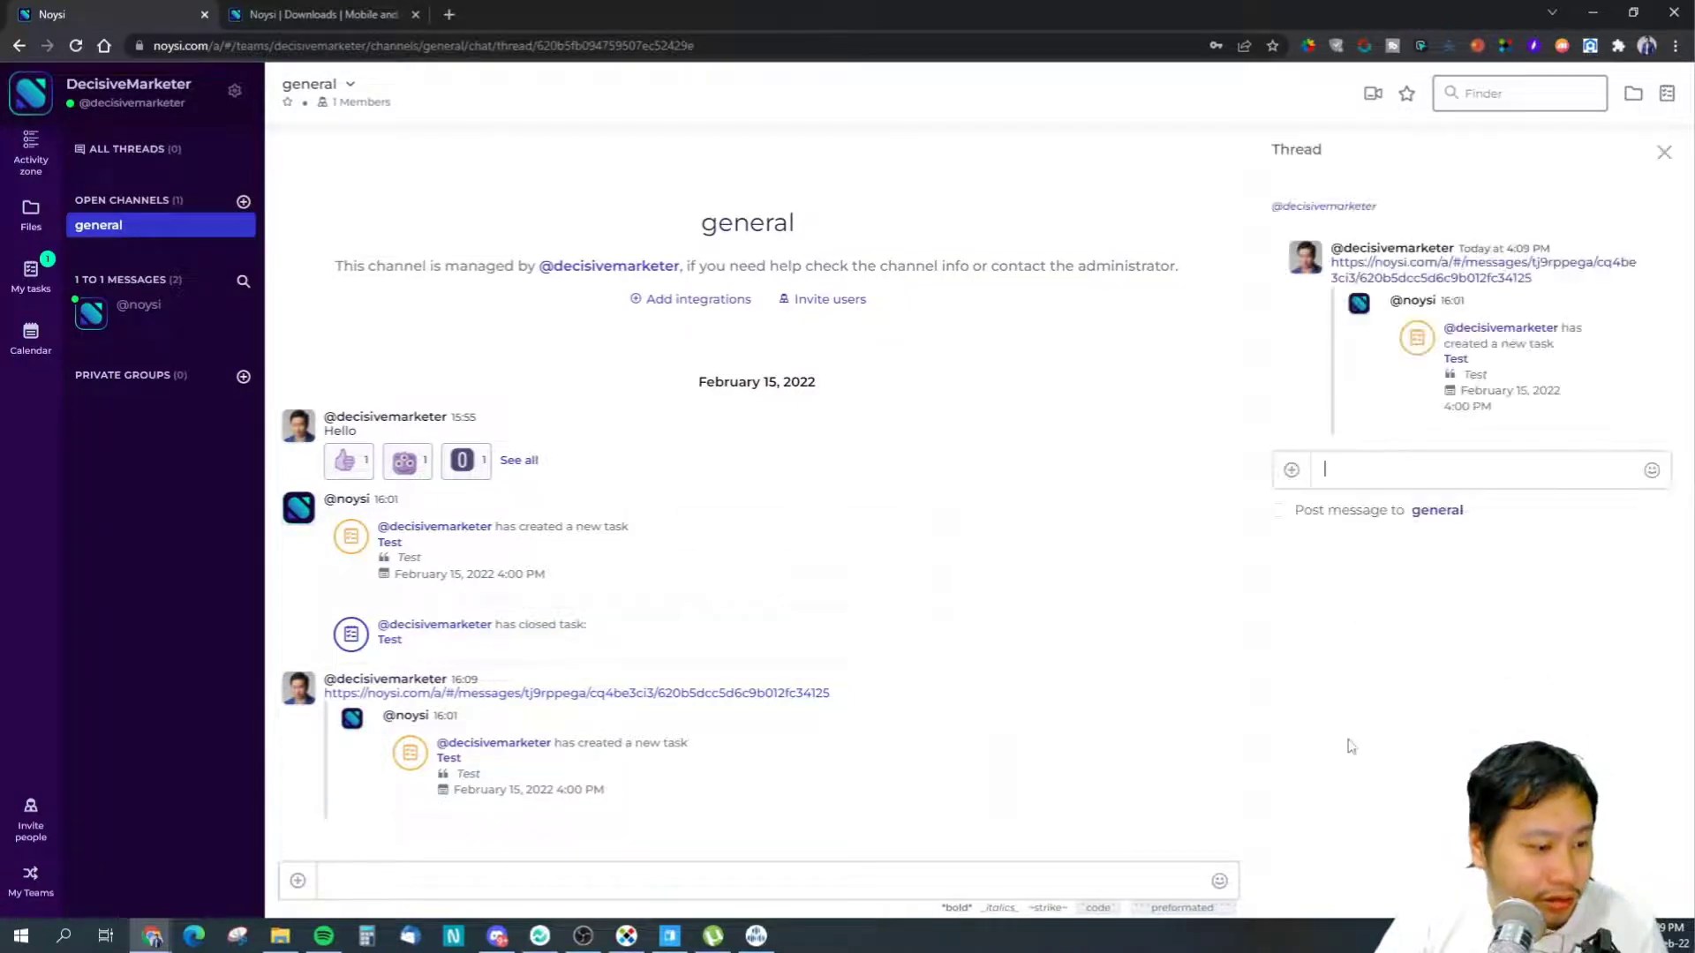
- Reply 'Hello' in the link message's thread
{"action": "left_click", "coordinate": [1438, 479]}
{"action": "type", "text": "Hello"}
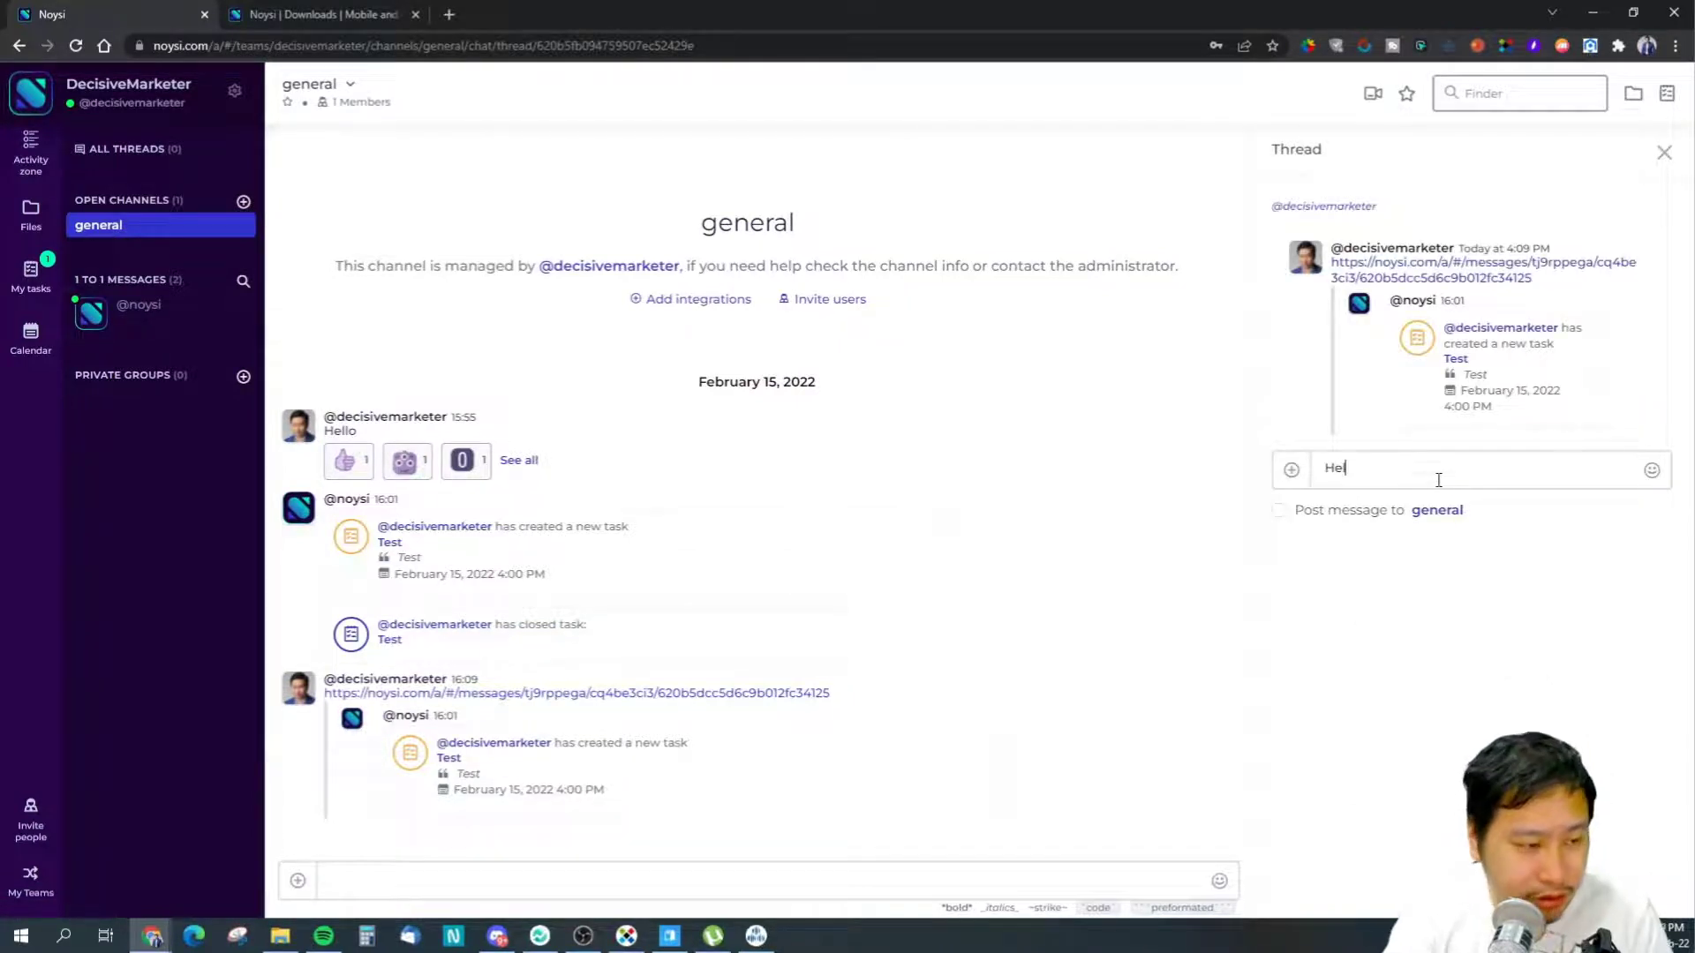
{"action": "key", "text": "Return"}
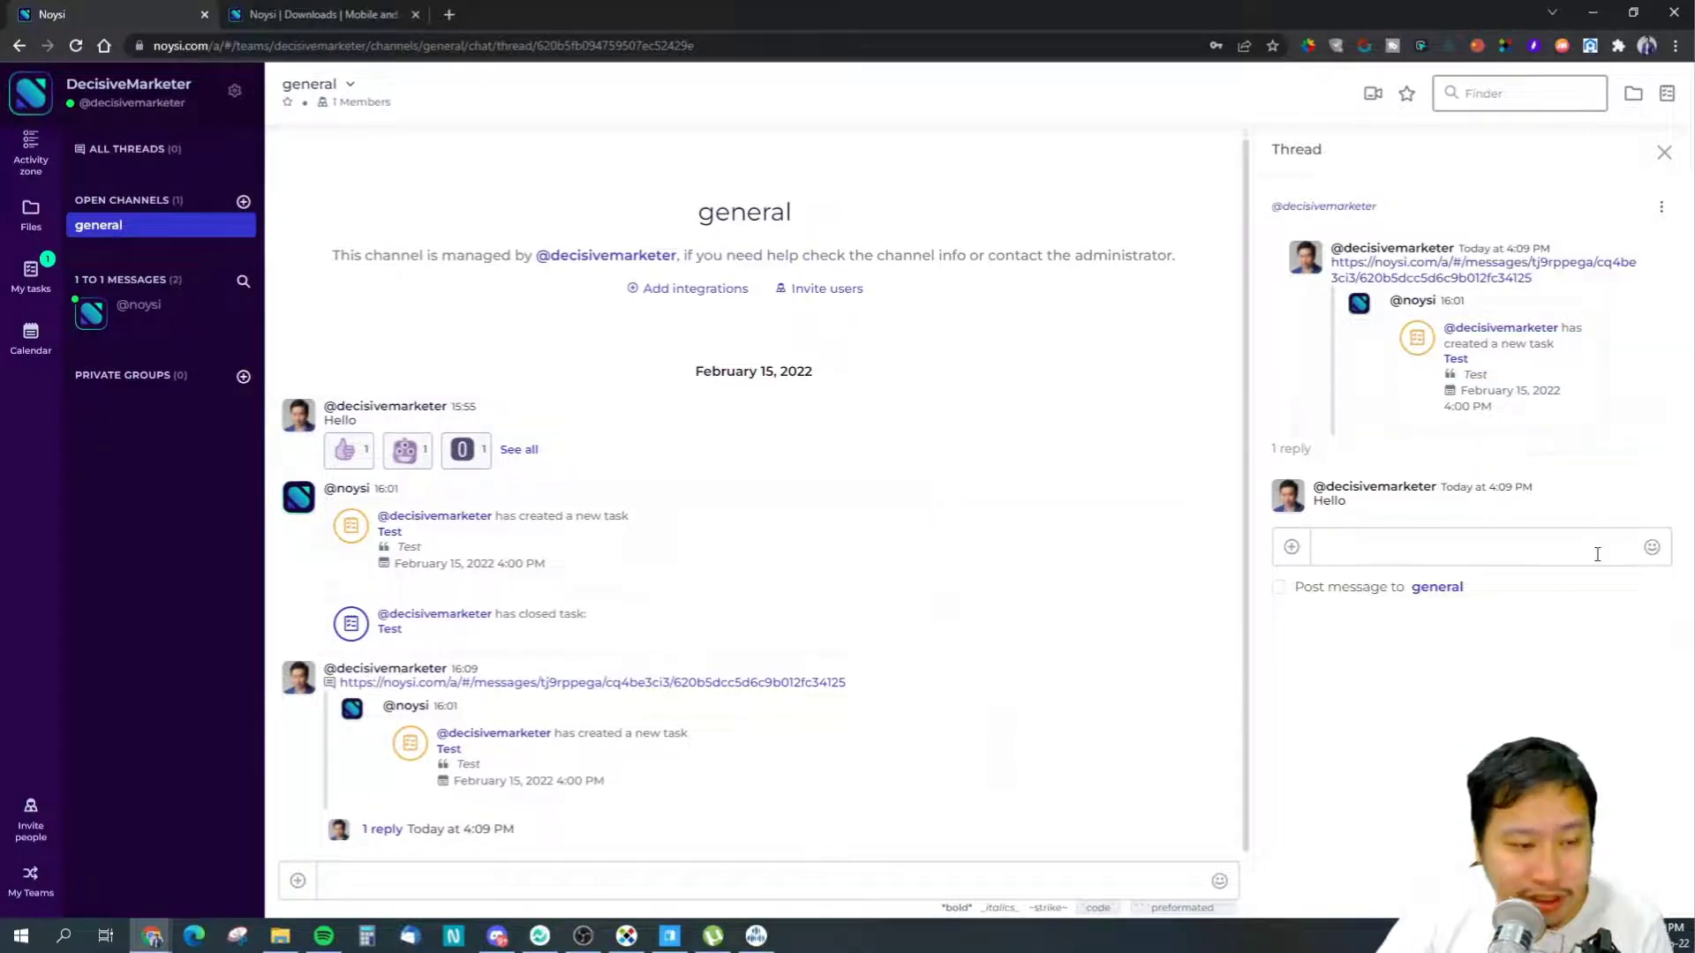
- Send a tongue-out emoji as a thread reply
{"action": "left_click", "coordinate": [1652, 548]}
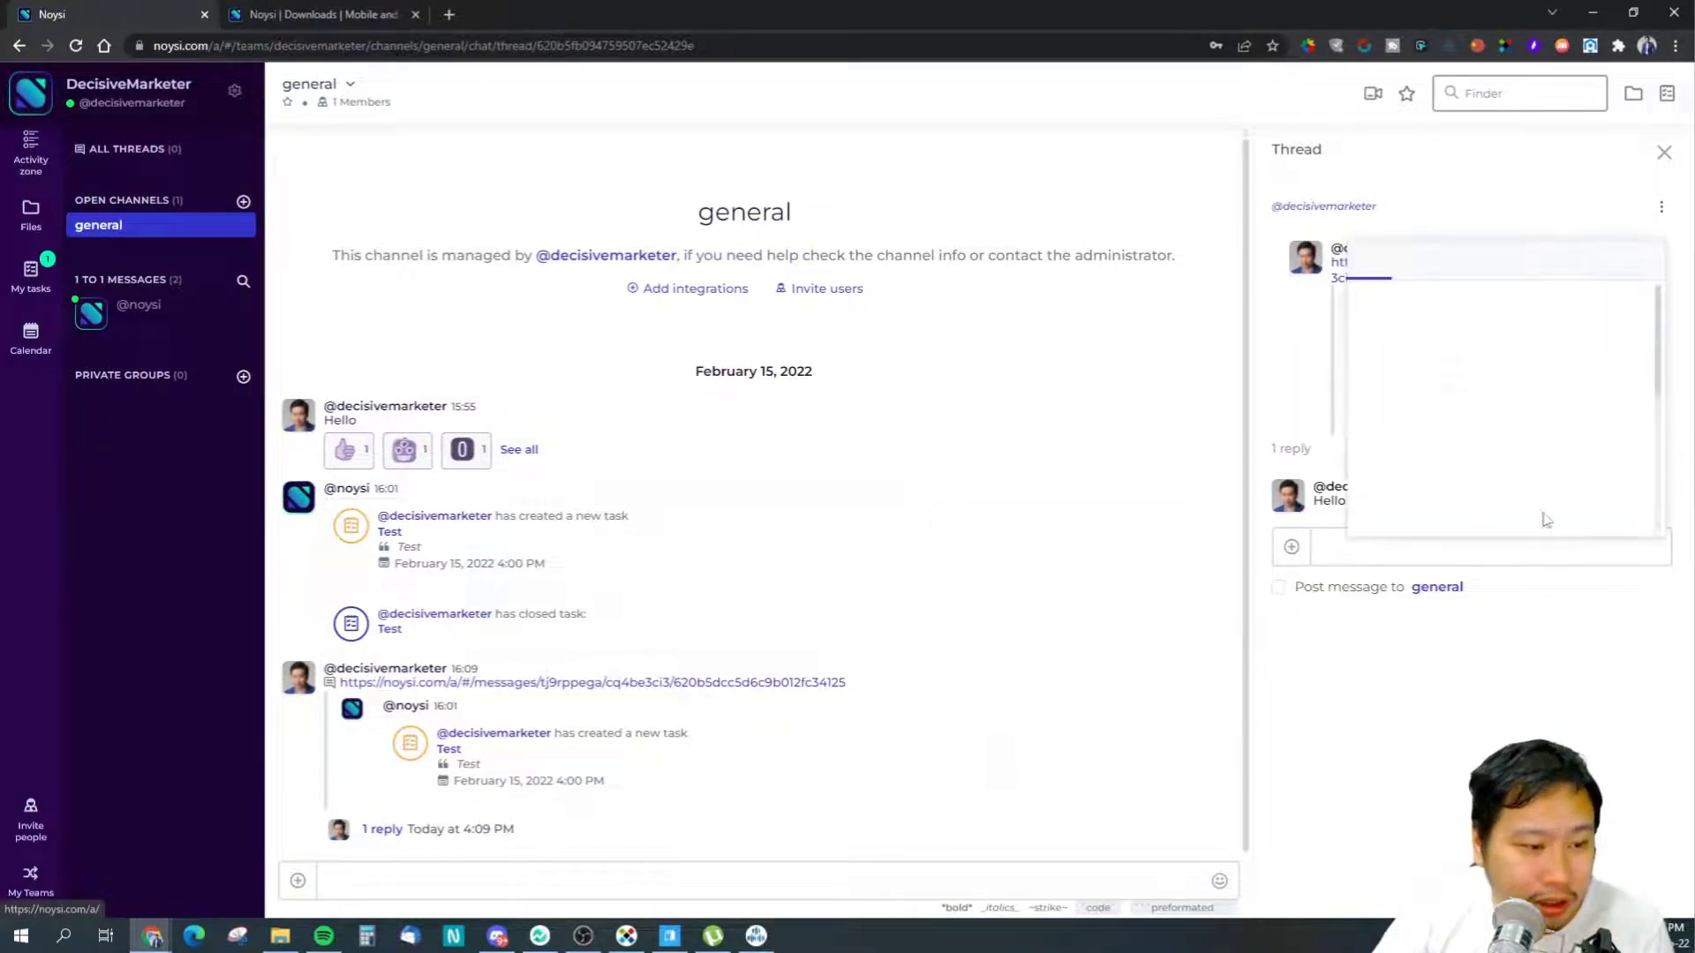
{"action": "left_click", "coordinate": [1639, 359]}
{"action": "left_click", "coordinate": [1525, 560]}
{"action": "key", "text": "Return"}
{"action": "left_click", "coordinate": [1356, 552]}
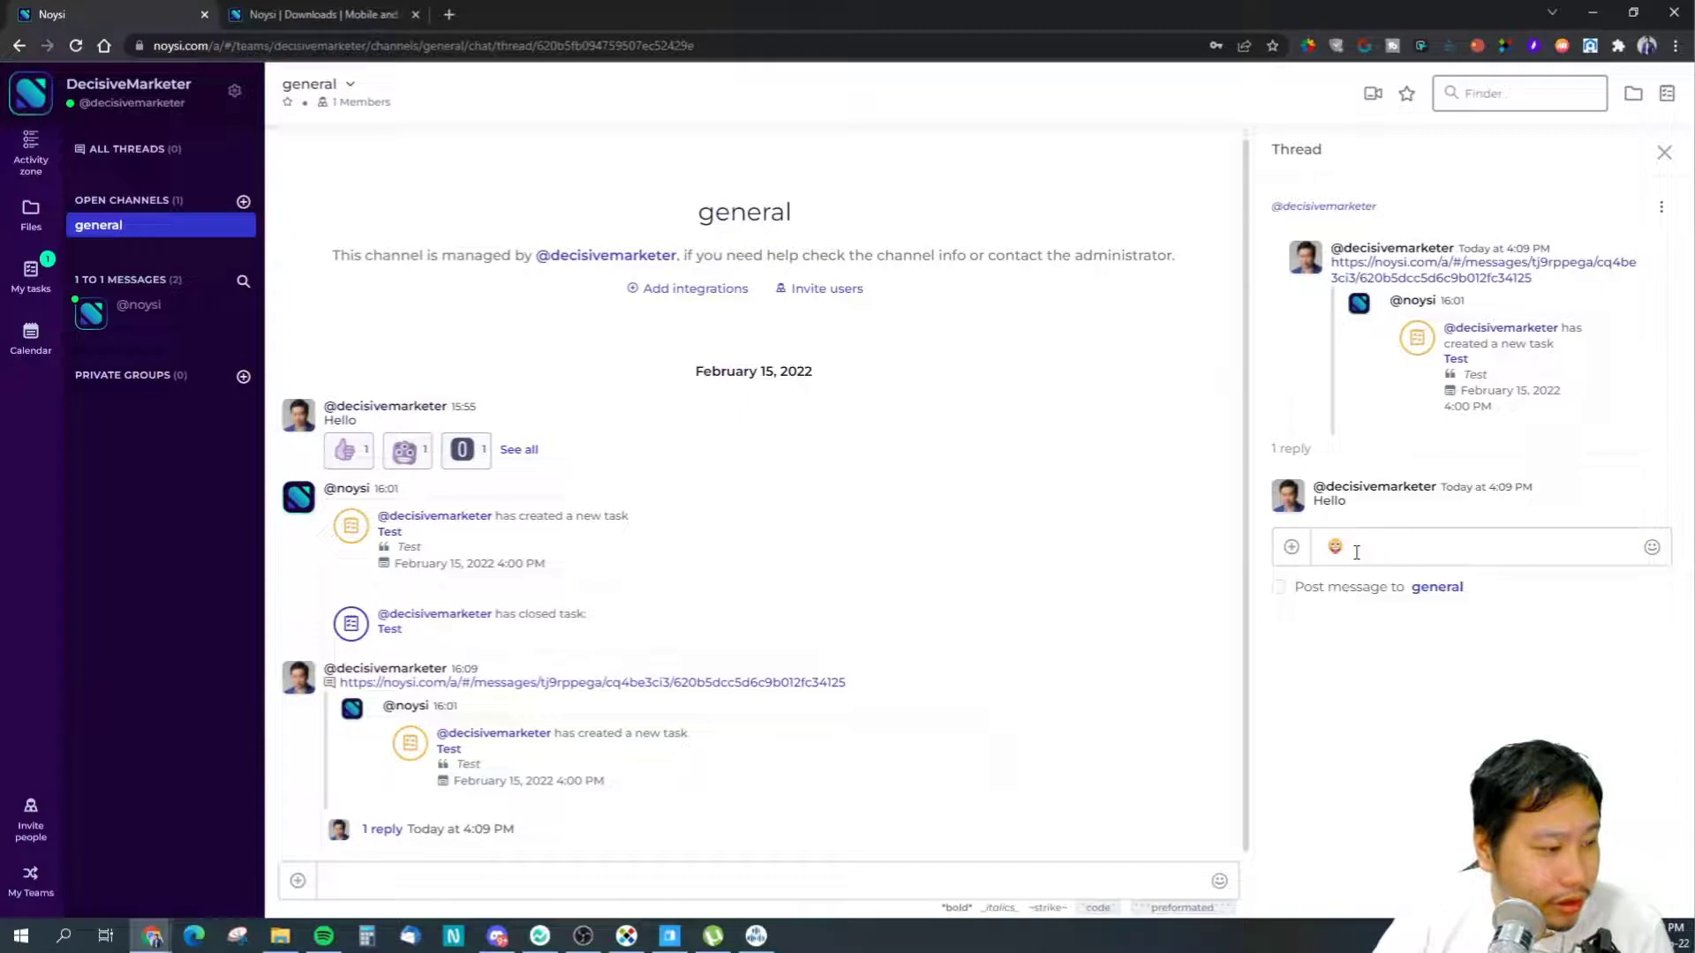
{"action": "key", "text": "Return"}
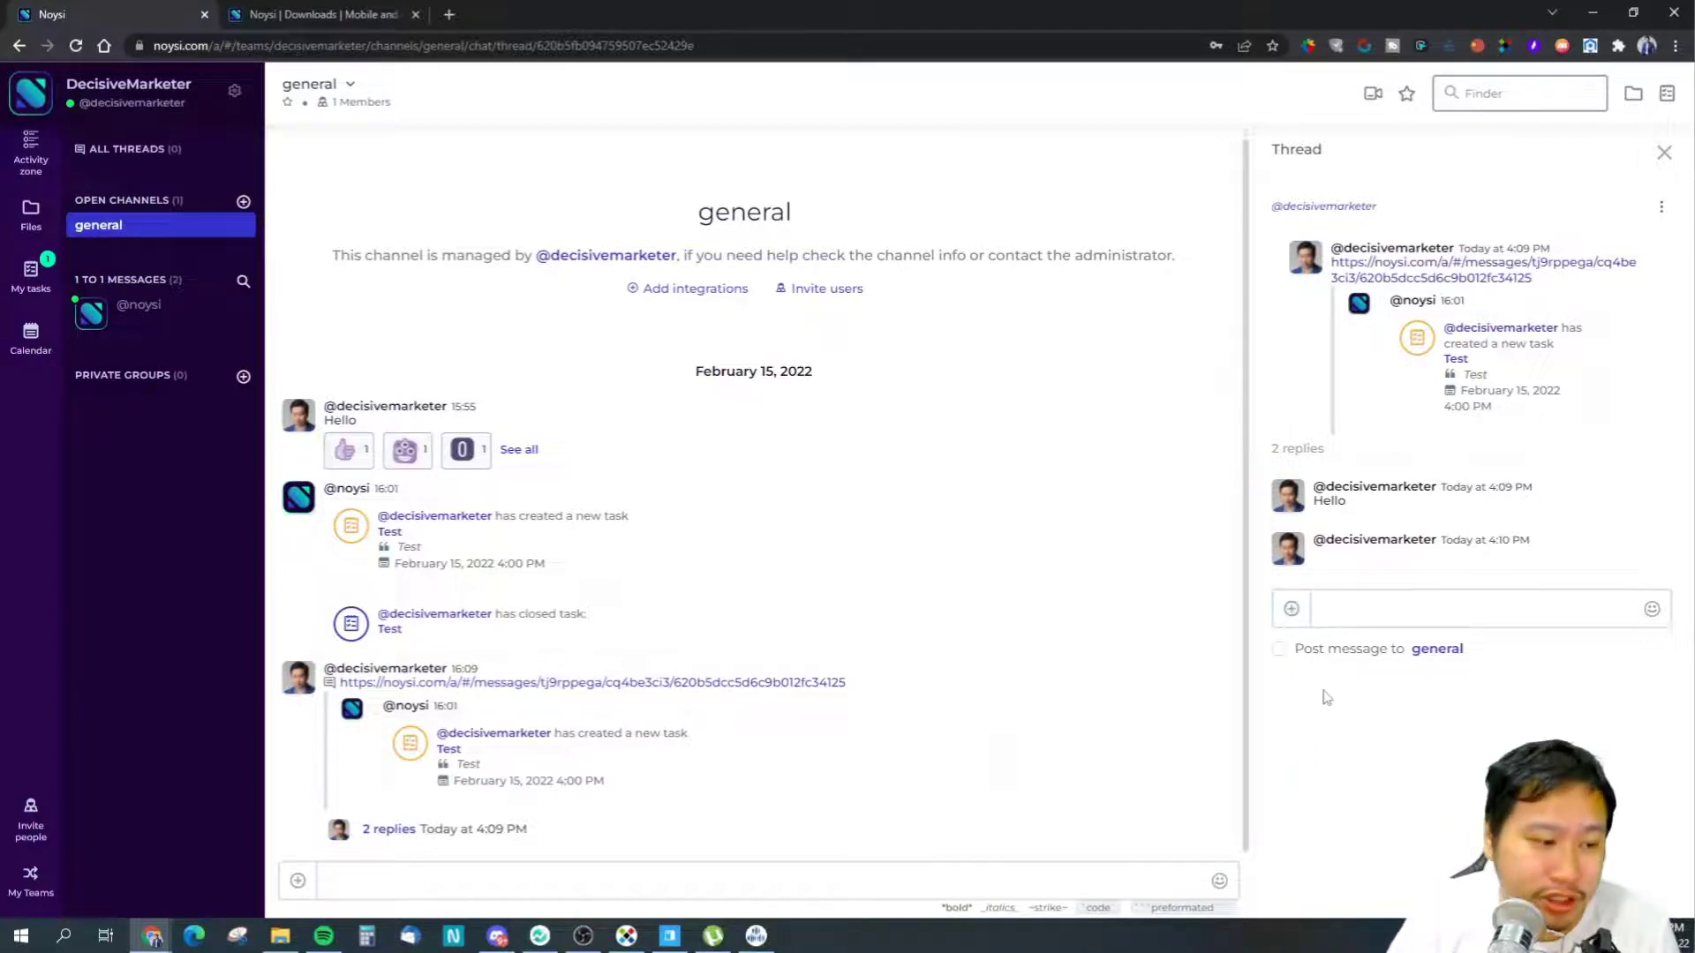
- Reply 'test' in the thread, also posting it to the general channel
{"action": "left_click", "coordinate": [1277, 651]}
{"action": "left_click", "coordinate": [1376, 616]}
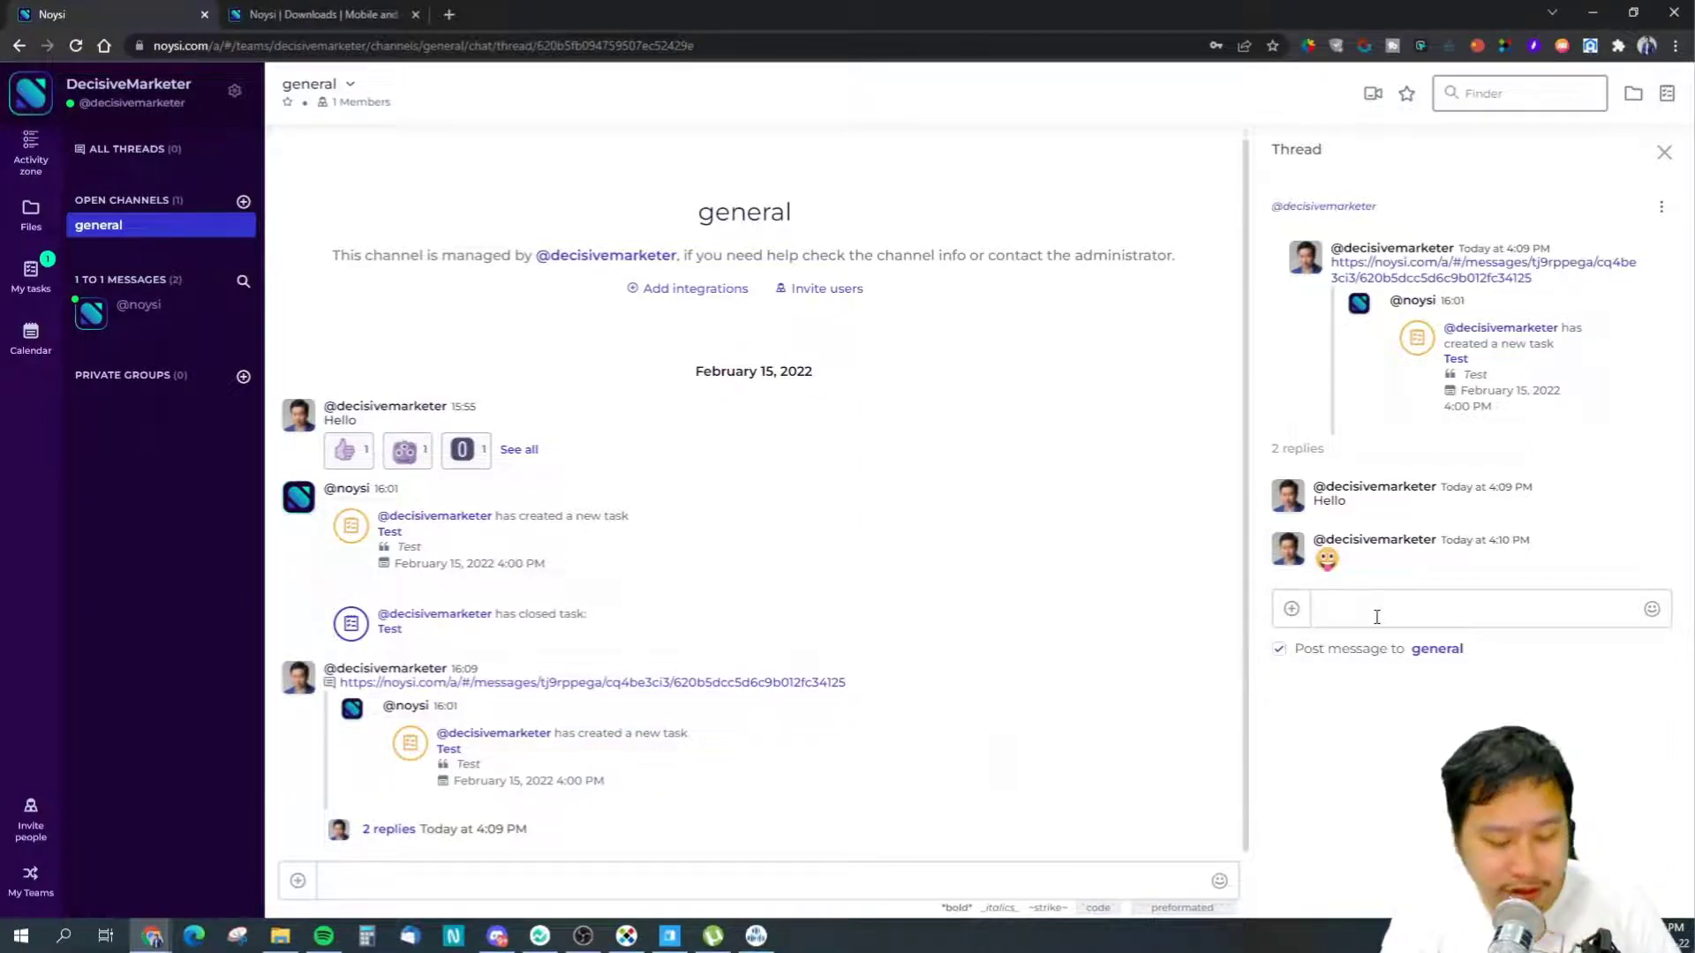
{"action": "type", "text": "tesyt"}
{"action": "key", "text": "BackSpace"}
{"action": "key", "text": "BackSpace"}
{"action": "type", "text": "t"}
{"action": "key", "text": "Return"}
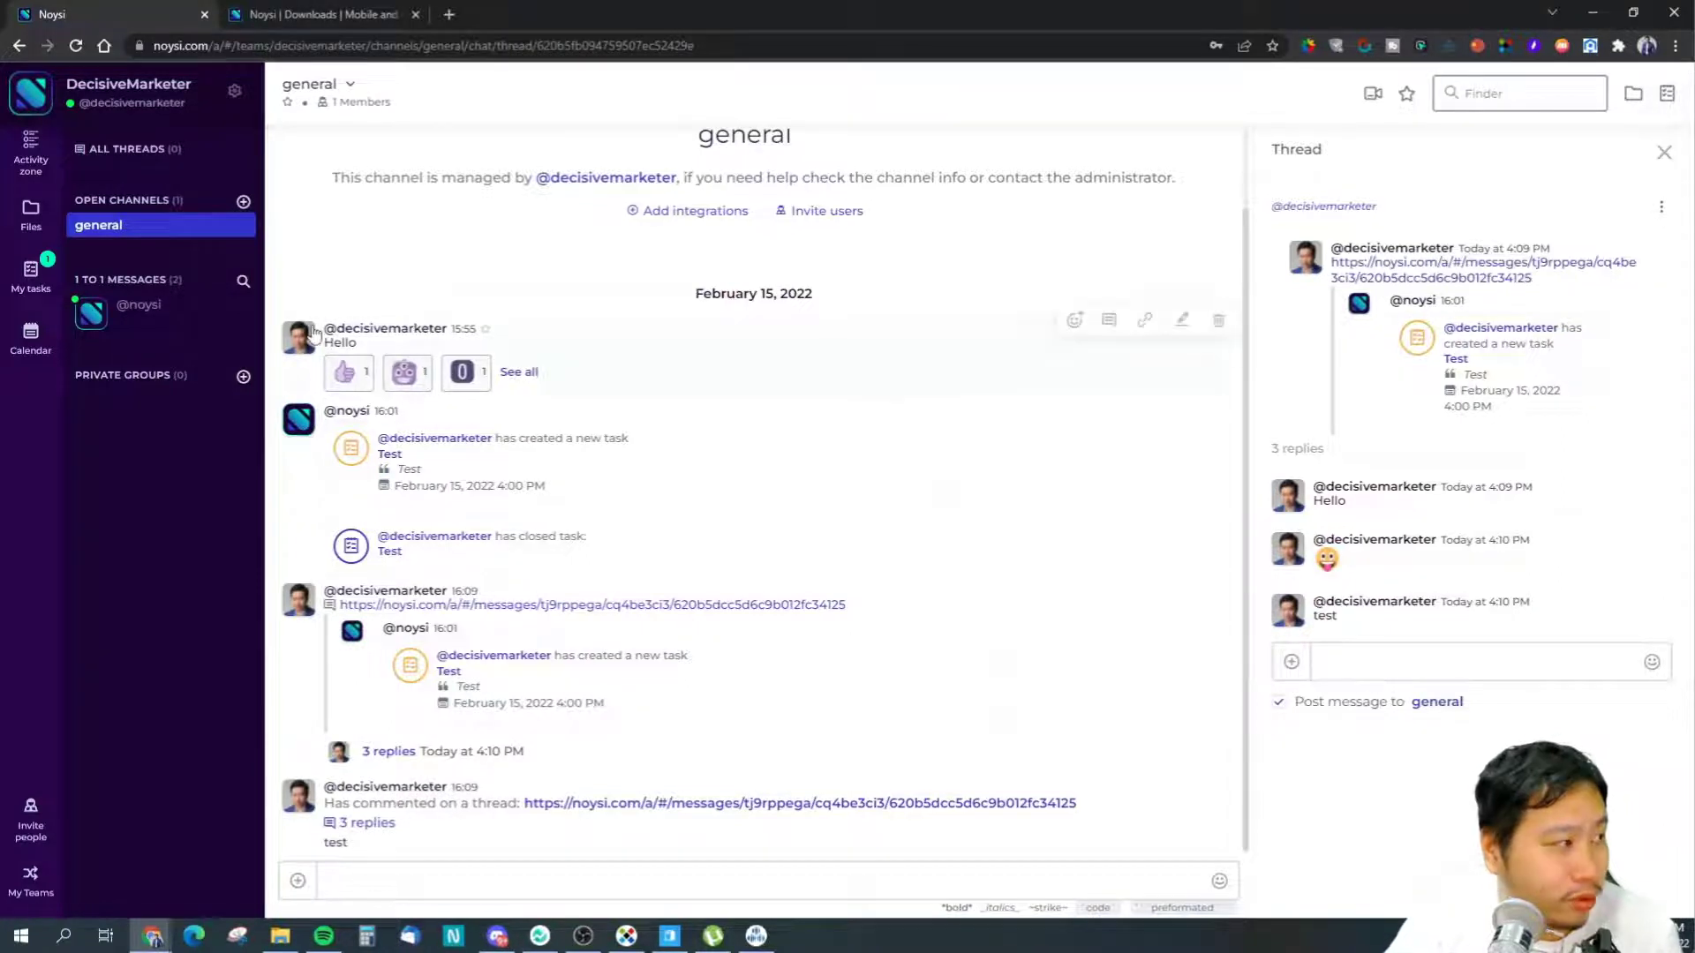
- Review the All Threads page, then go back to the general channel chat
{"action": "left_click", "coordinate": [113, 157]}
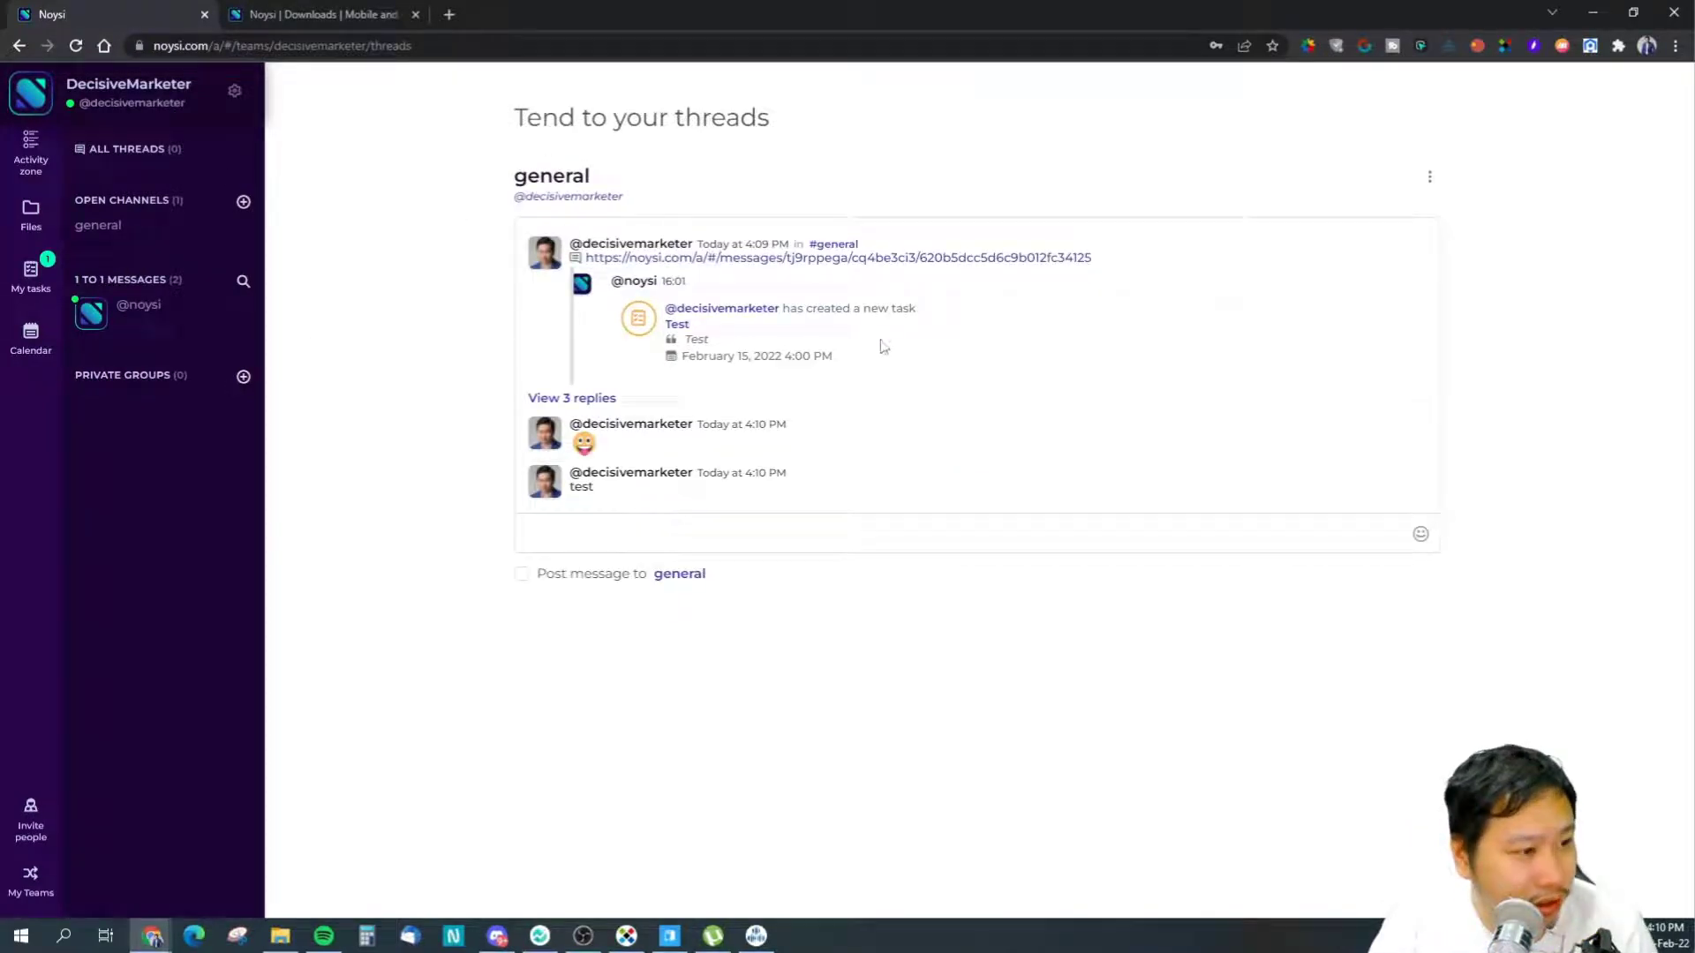
{"action": "left_click", "coordinate": [113, 229]}
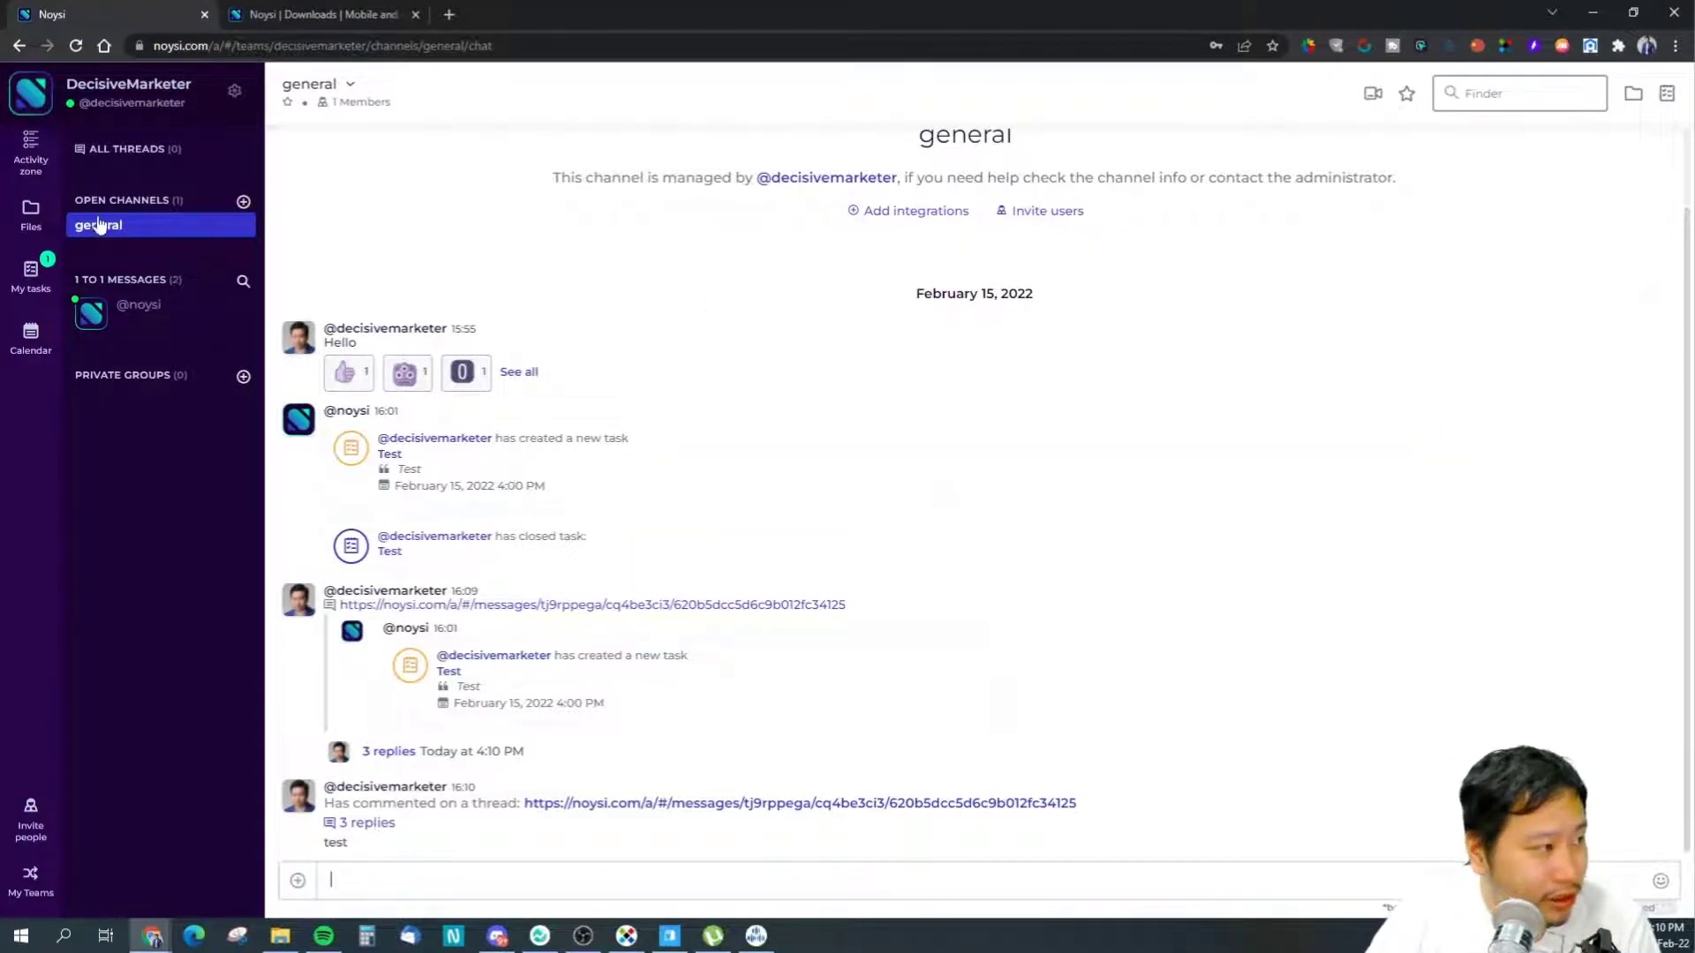
{"action": "left_click", "coordinate": [244, 203]}
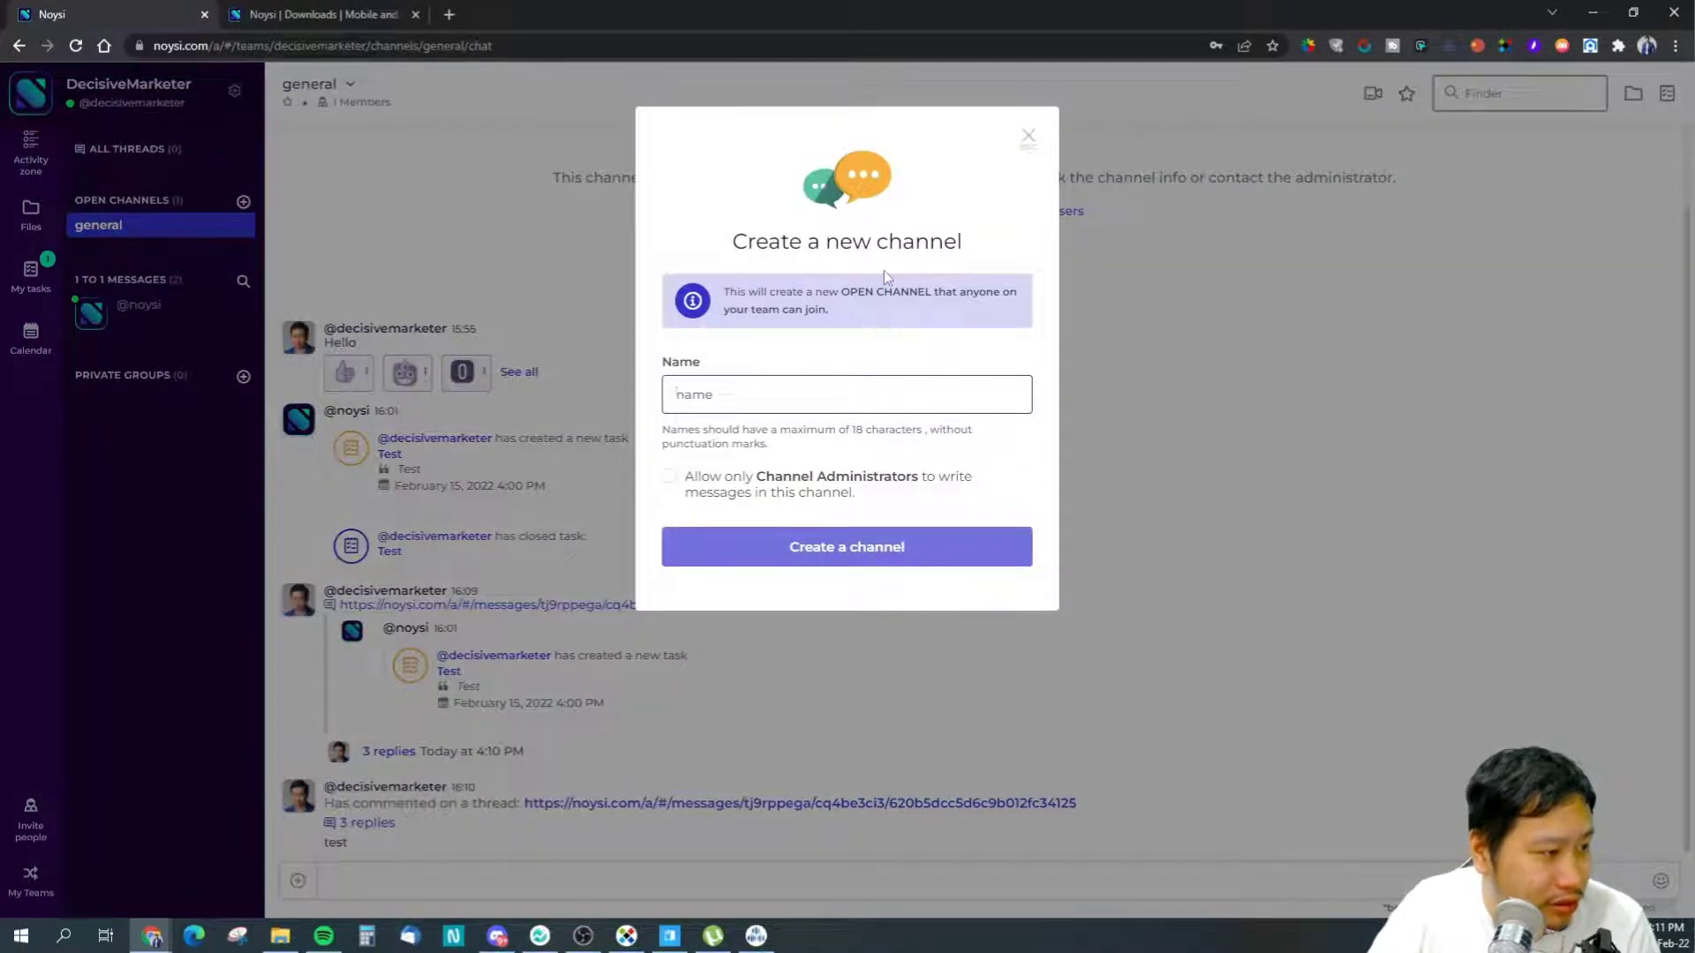
{"action": "left_click", "coordinate": [1029, 138]}
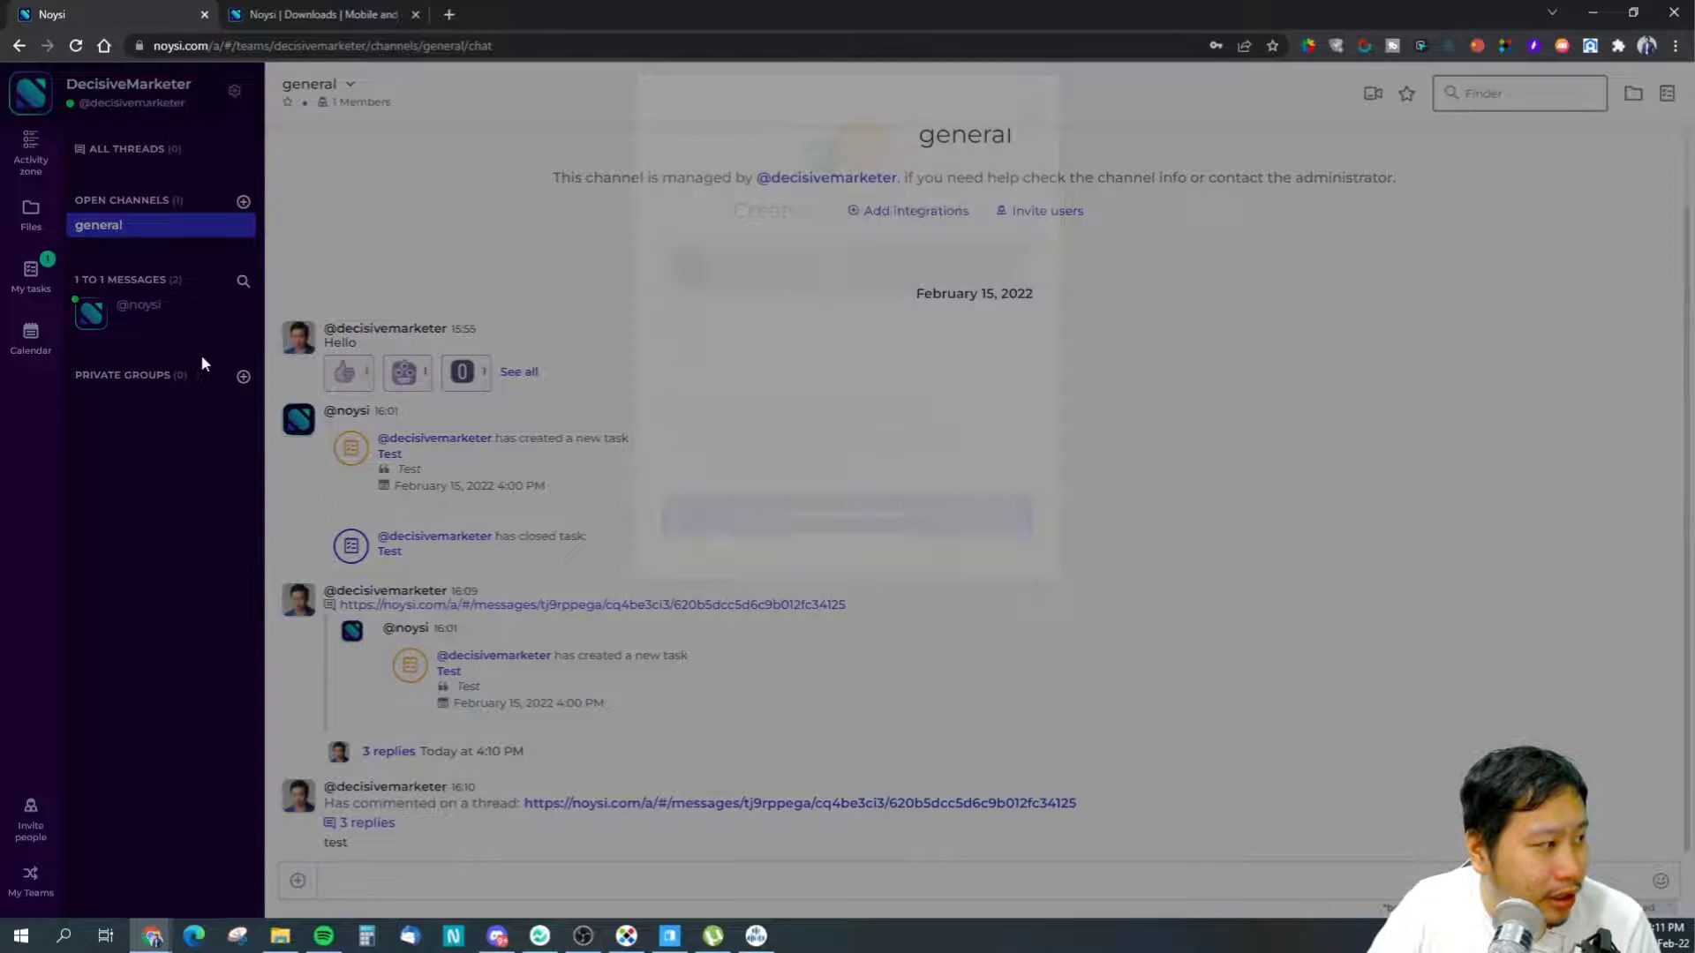
{"action": "left_click", "coordinate": [136, 328]}
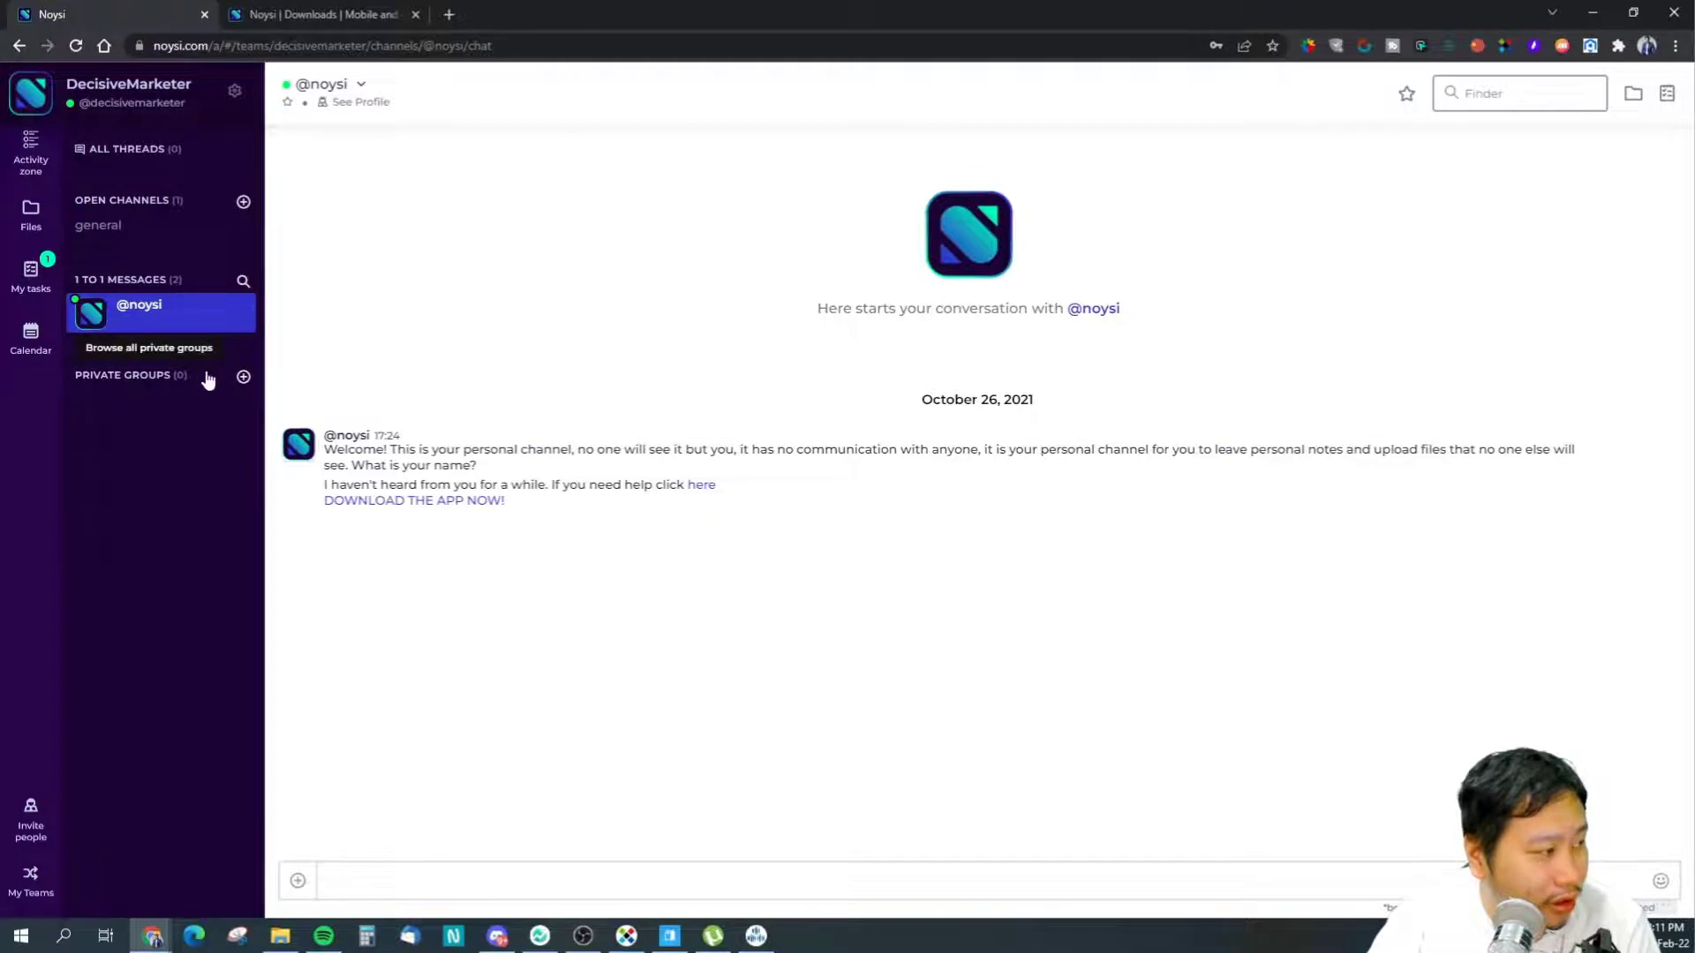
{"action": "left_click", "coordinate": [243, 378]}
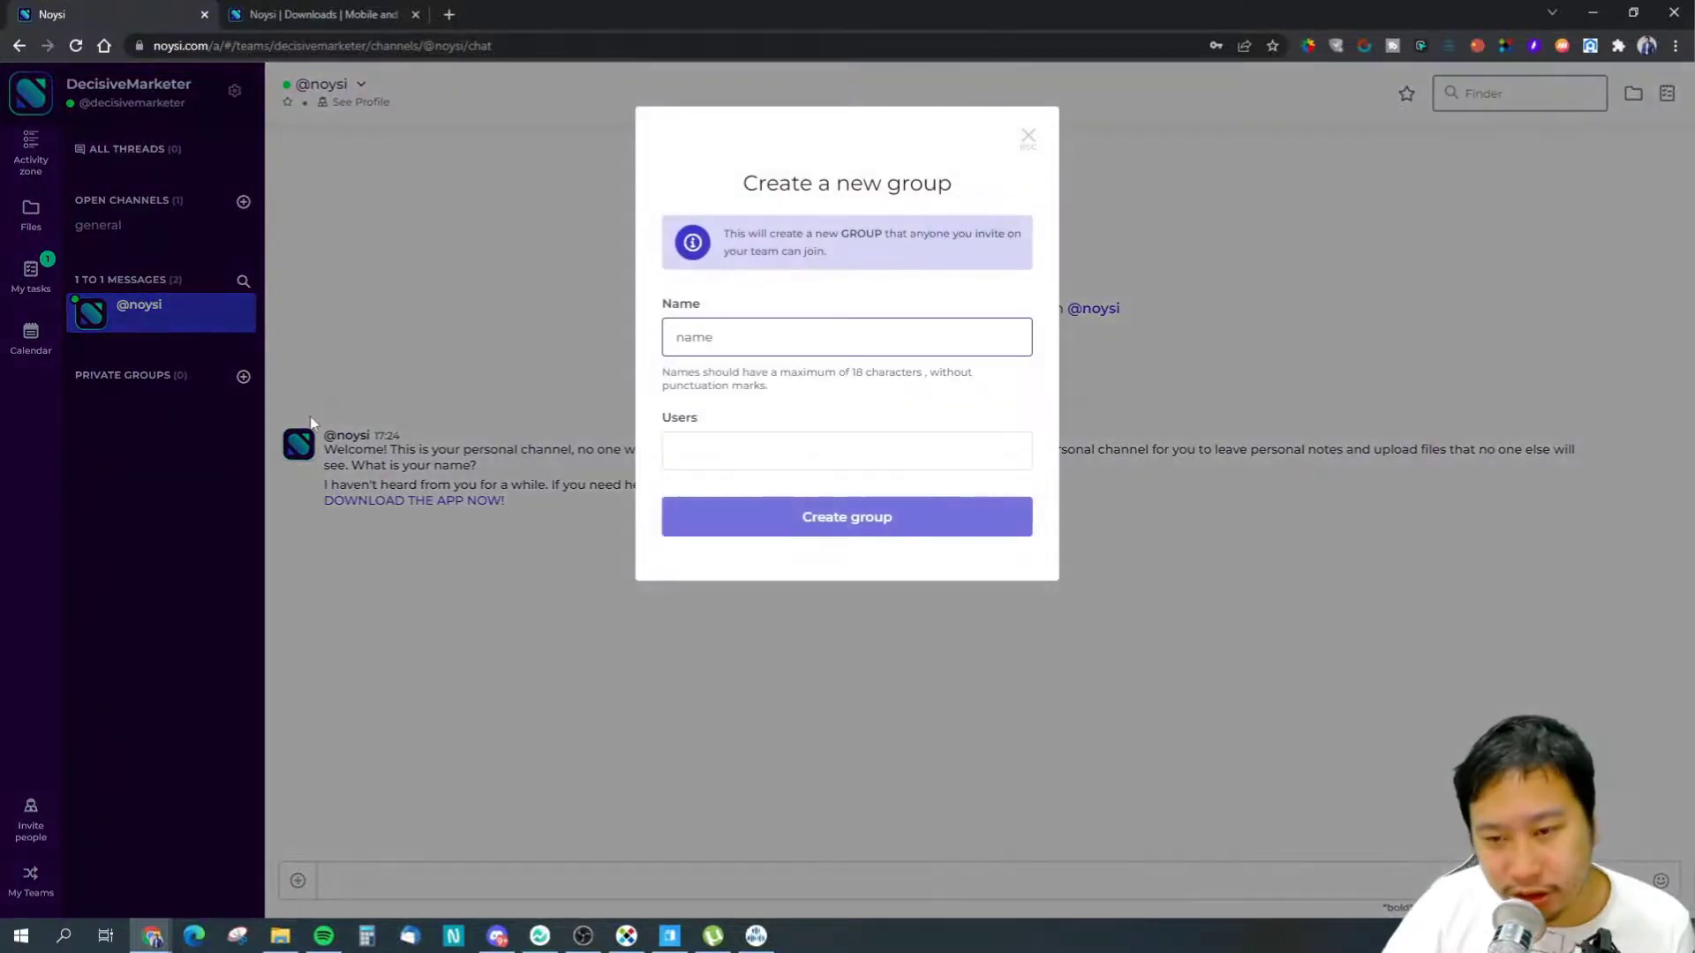
{"action": "left_click", "coordinate": [1027, 137]}
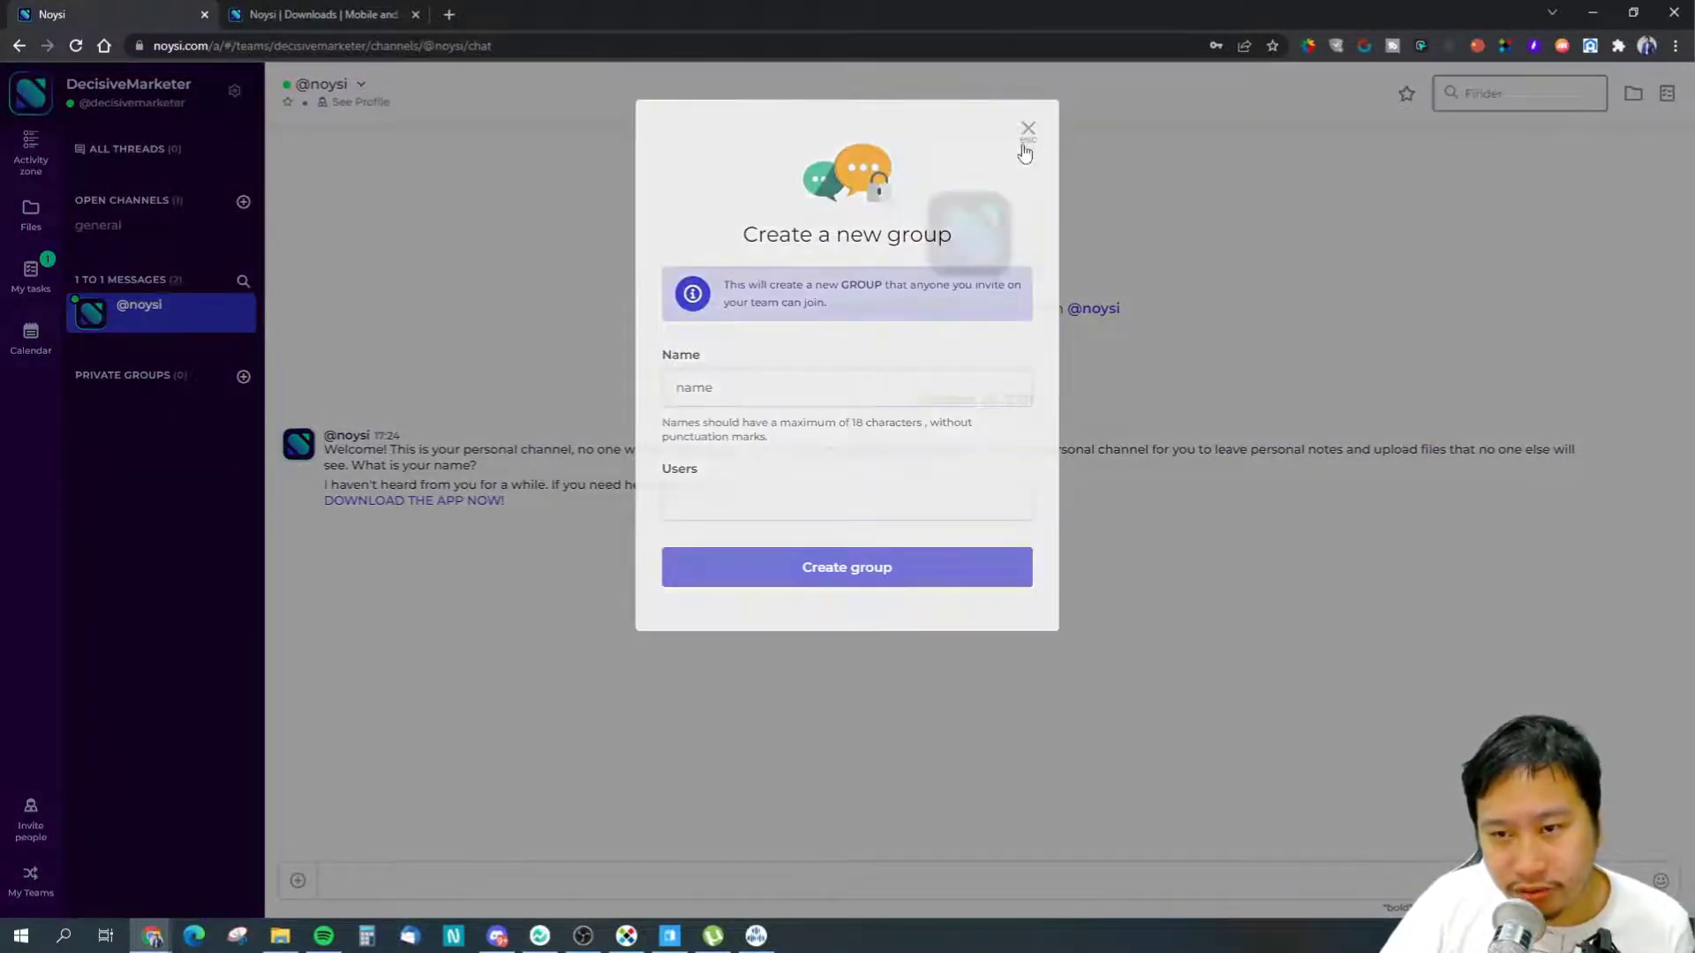
{"action": "left_click", "coordinate": [93, 225]}
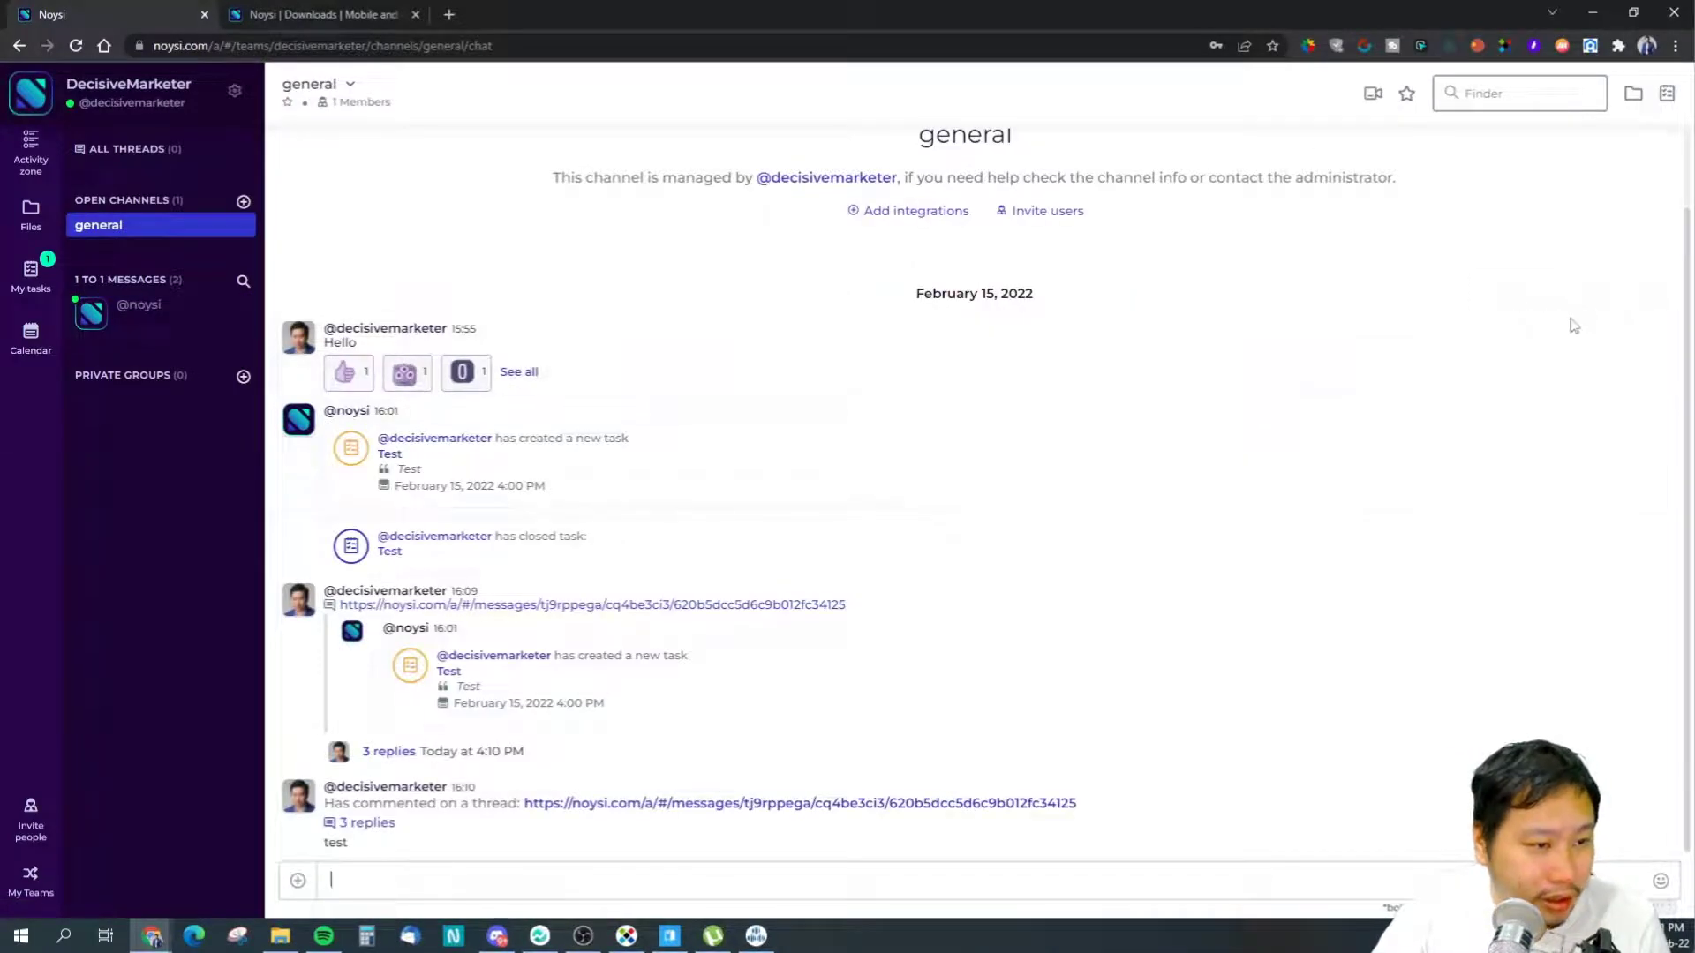
{"action": "left_click", "coordinate": [1620, 320]}
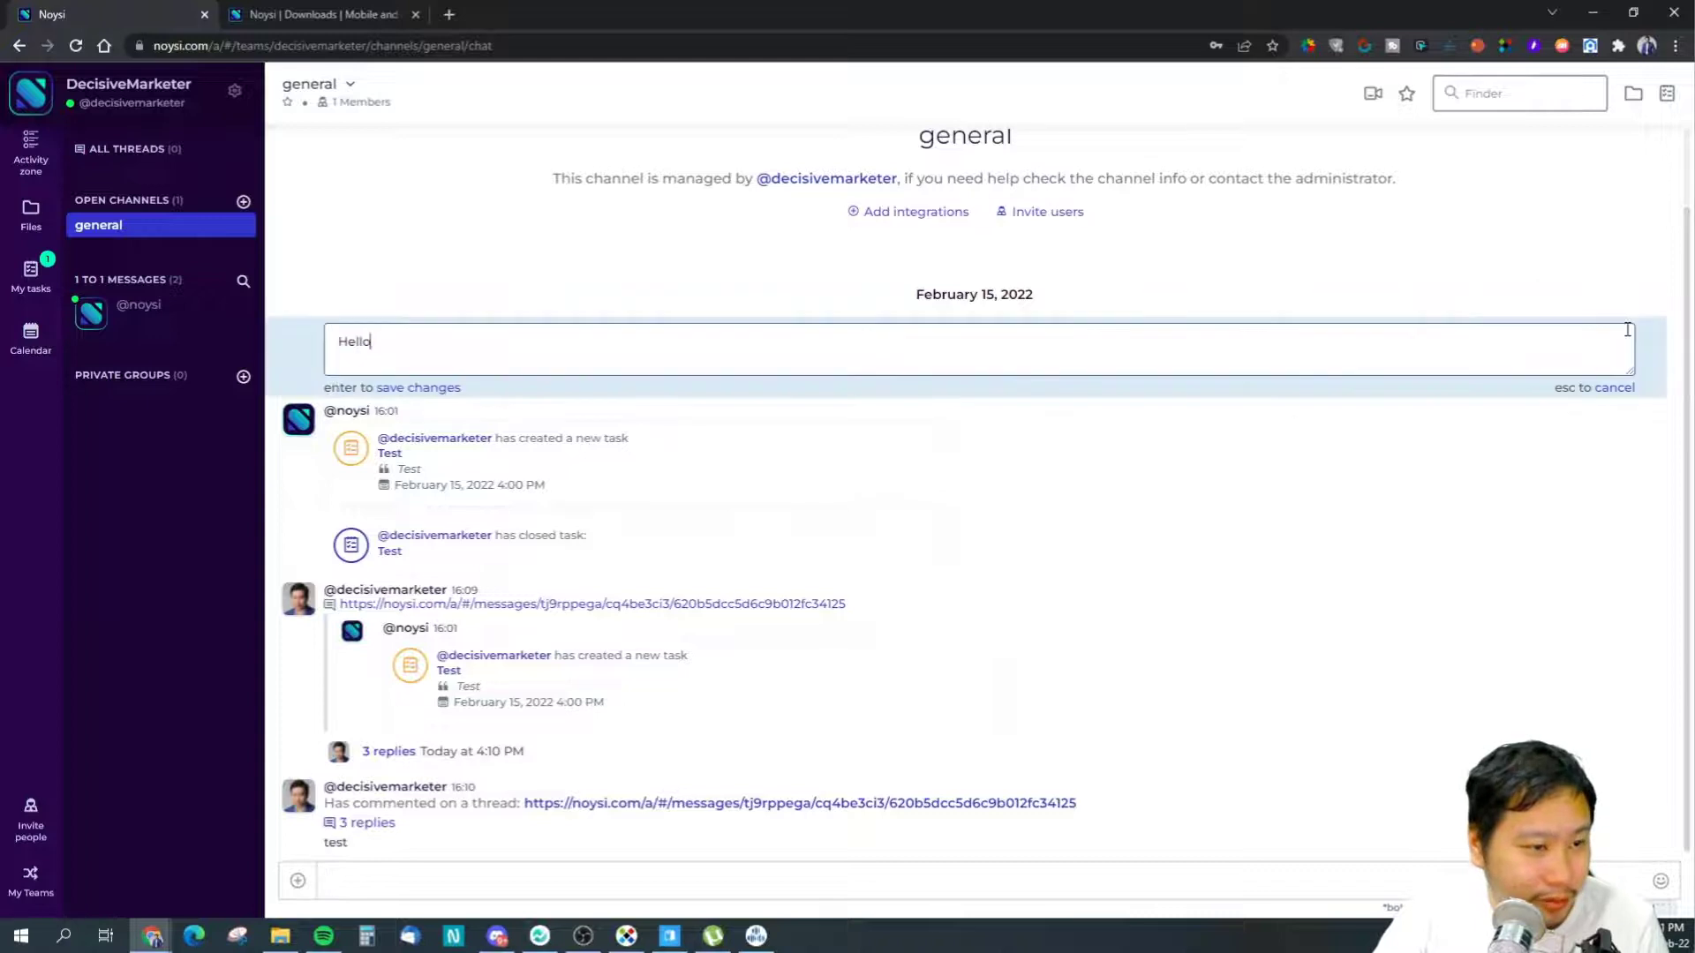
{"action": "left_click", "coordinate": [1608, 390]}
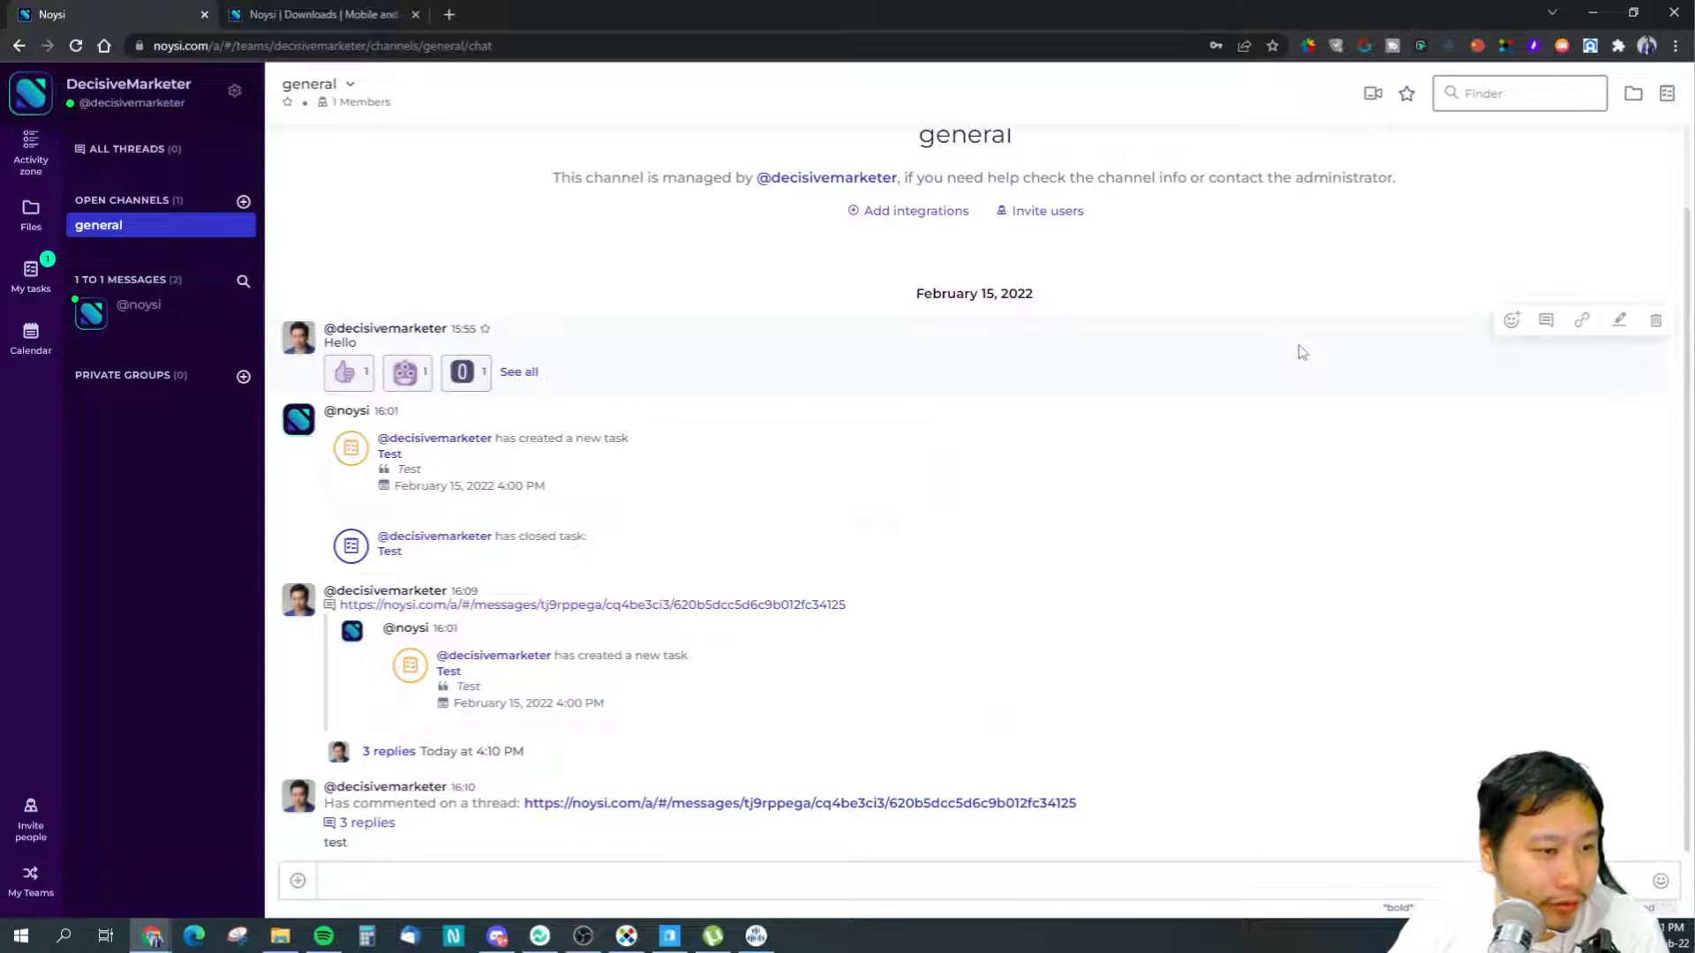
- Check the favorite messages in general and in the personal 1-to-1 conversation
{"action": "left_click", "coordinate": [1405, 94]}
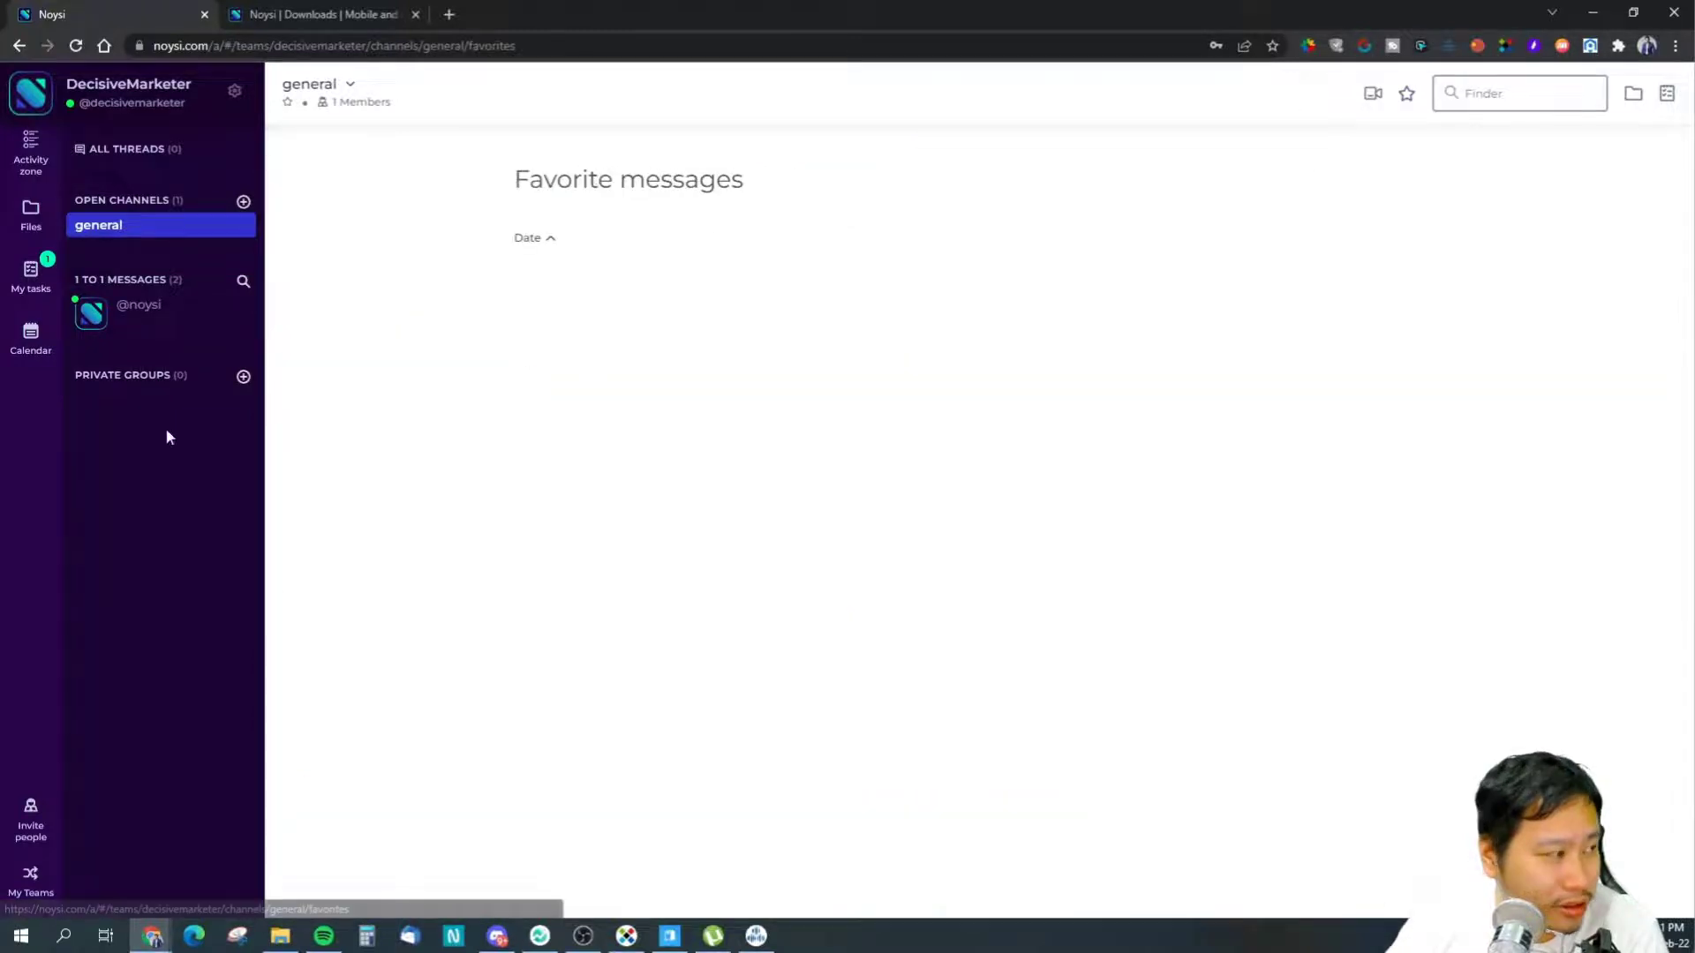
{"action": "left_click", "coordinate": [158, 226]}
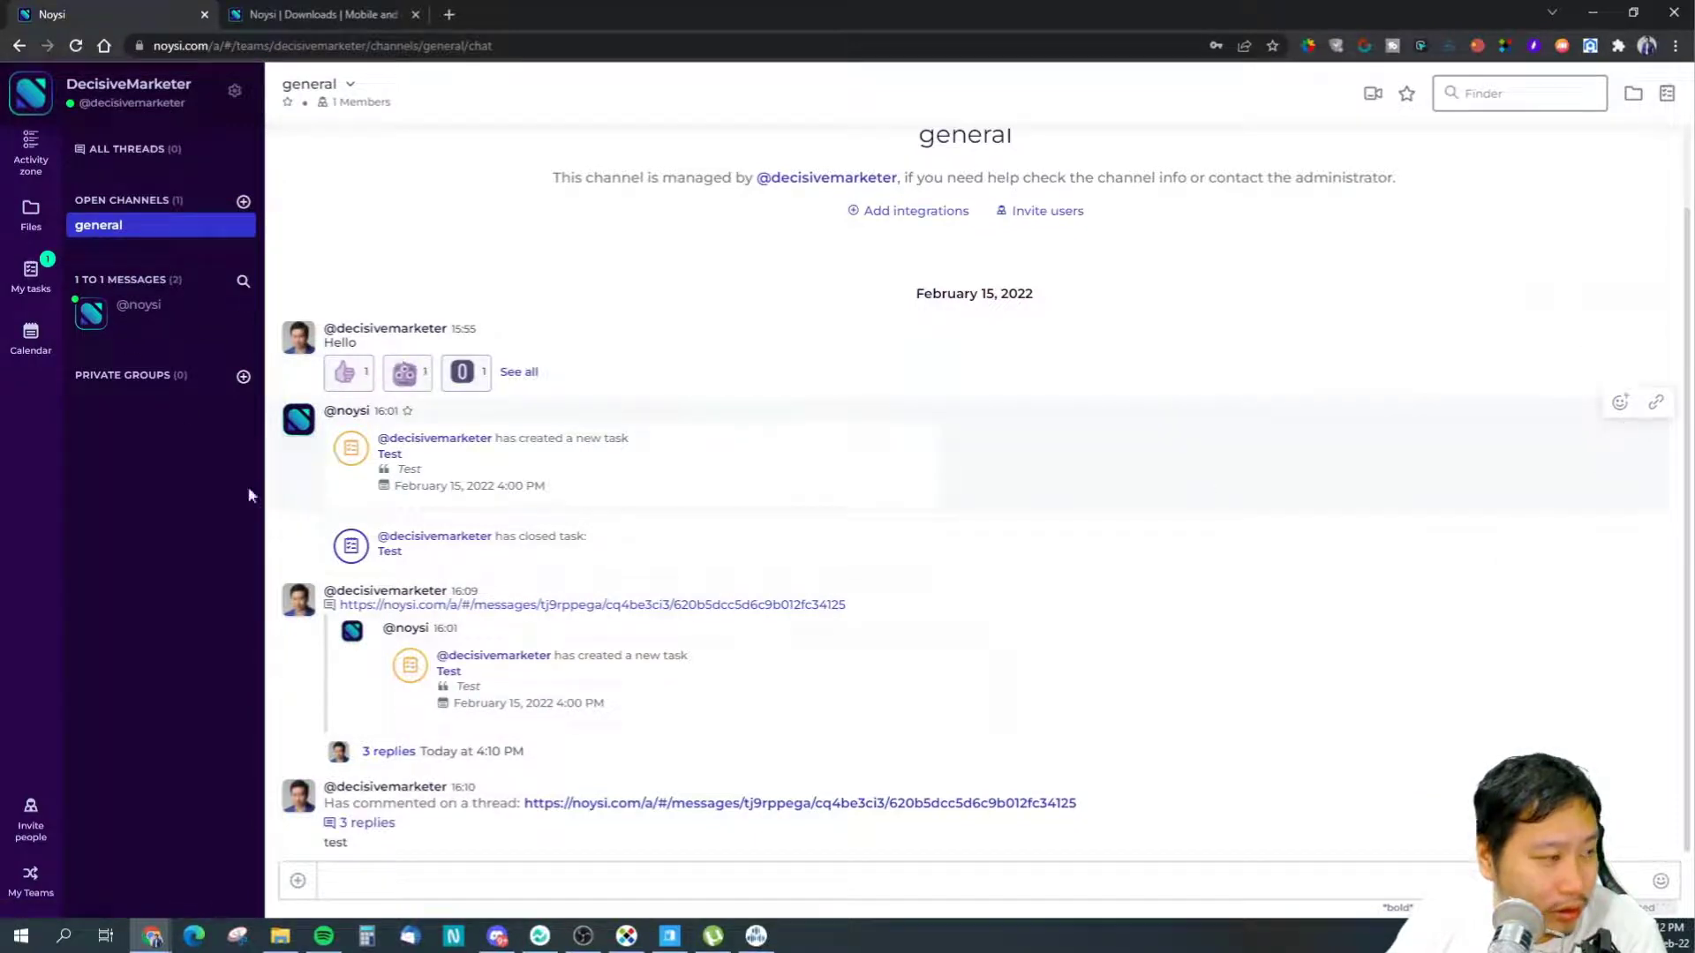
{"action": "left_click", "coordinate": [128, 313]}
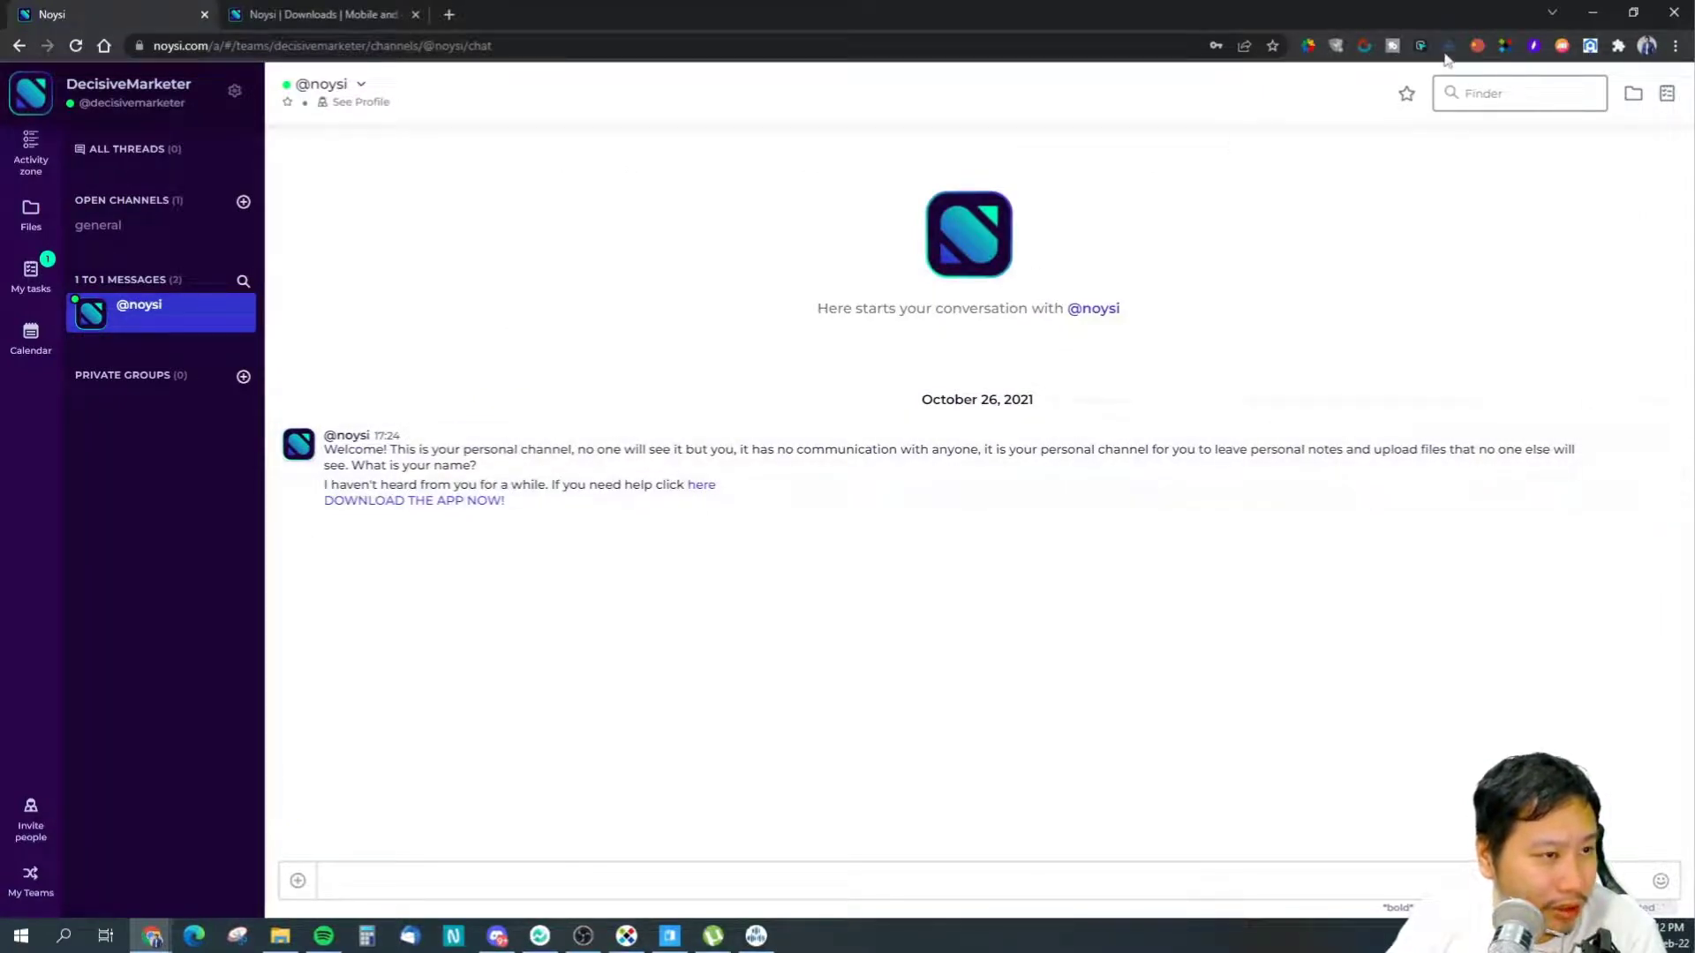
{"action": "left_click", "coordinate": [1407, 95]}
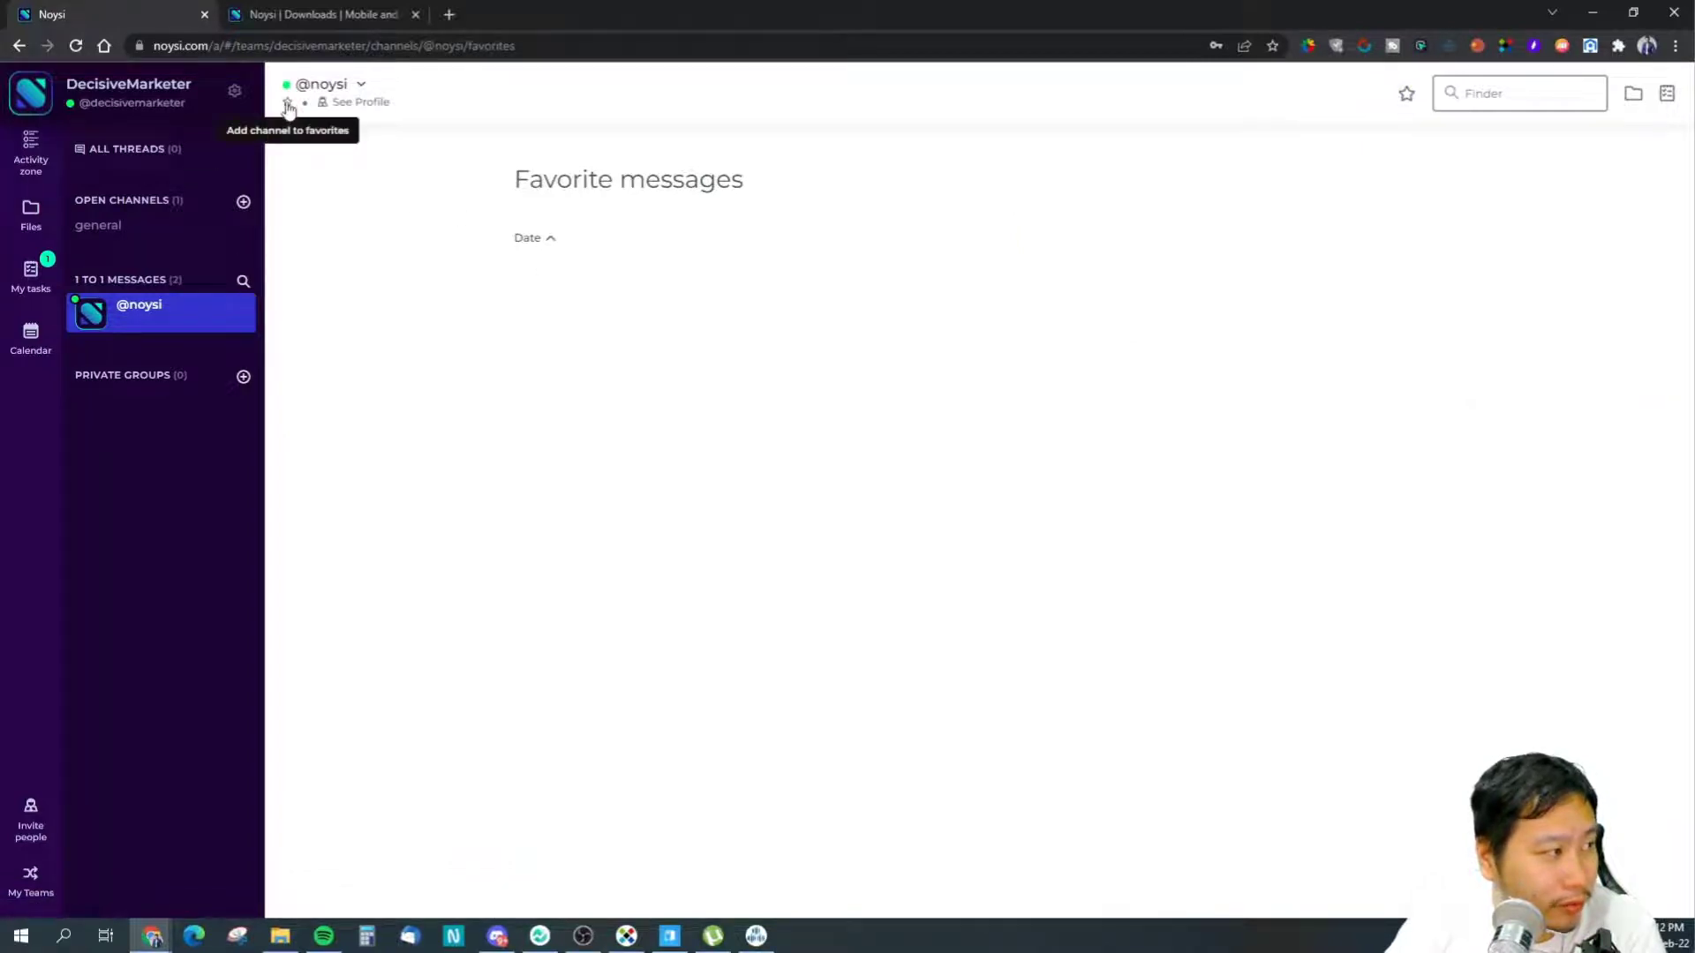
{"action": "left_click", "coordinate": [134, 227]}
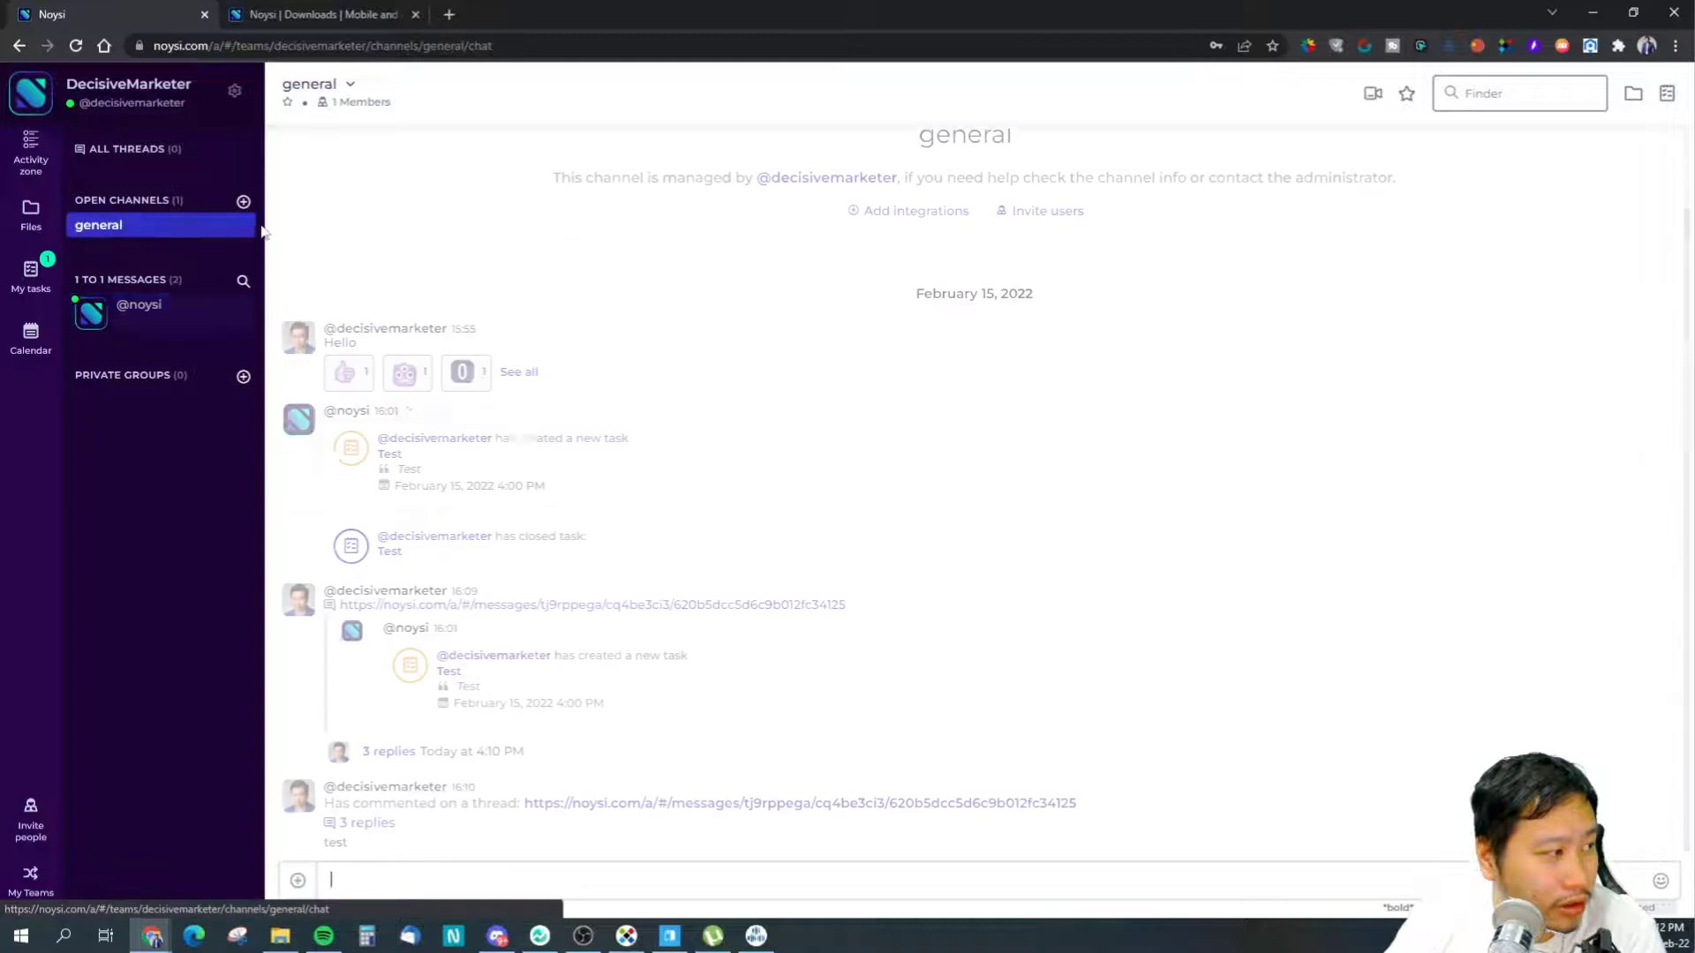
- Toggle general's favorite-channel star on and off, then confirm Hello appears in Favorite messages
{"action": "left_click", "coordinate": [286, 105]}
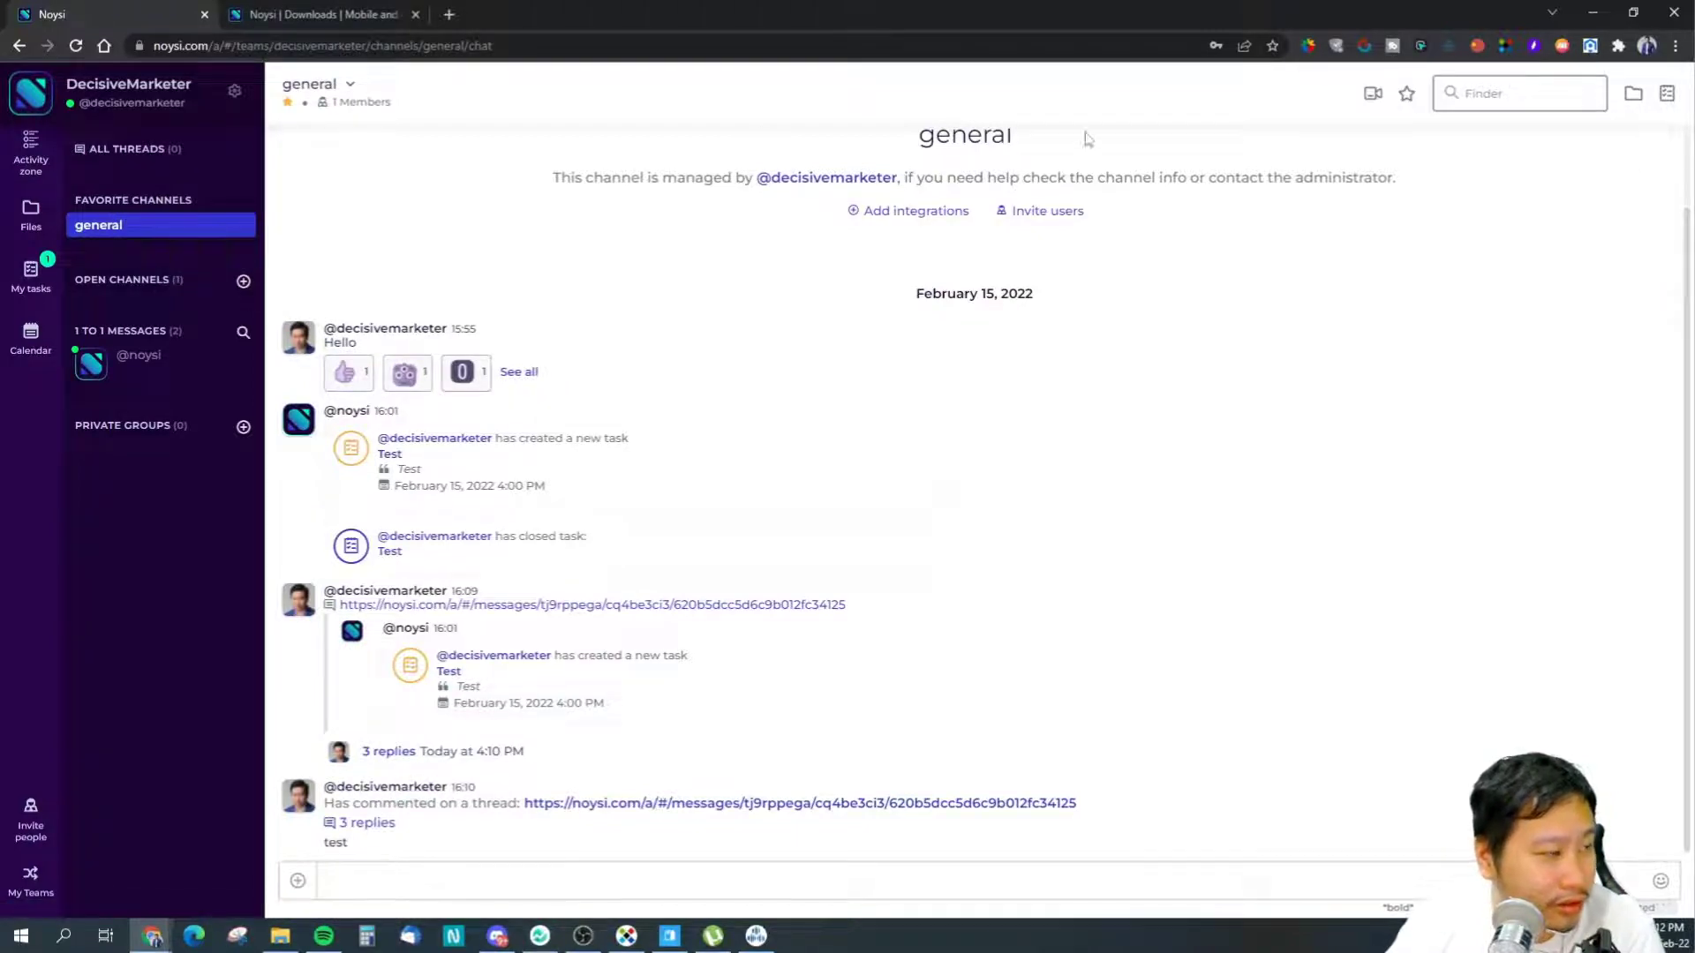
{"action": "left_click", "coordinate": [287, 102]}
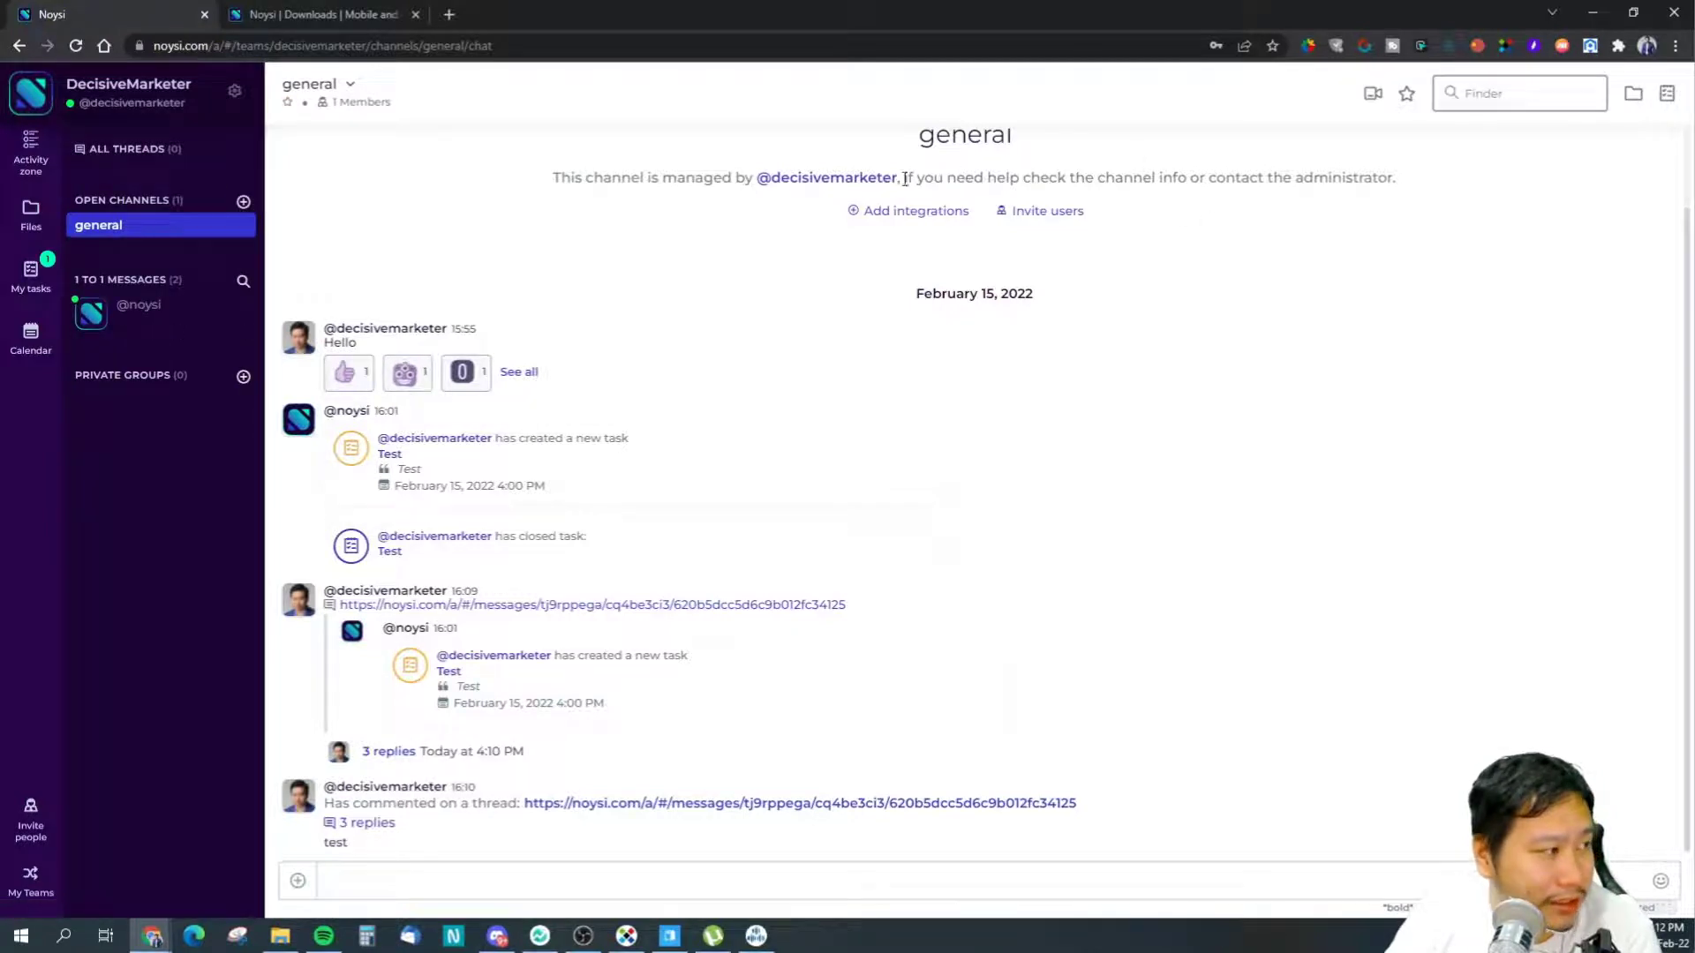
{"action": "left_click", "coordinate": [1407, 94]}
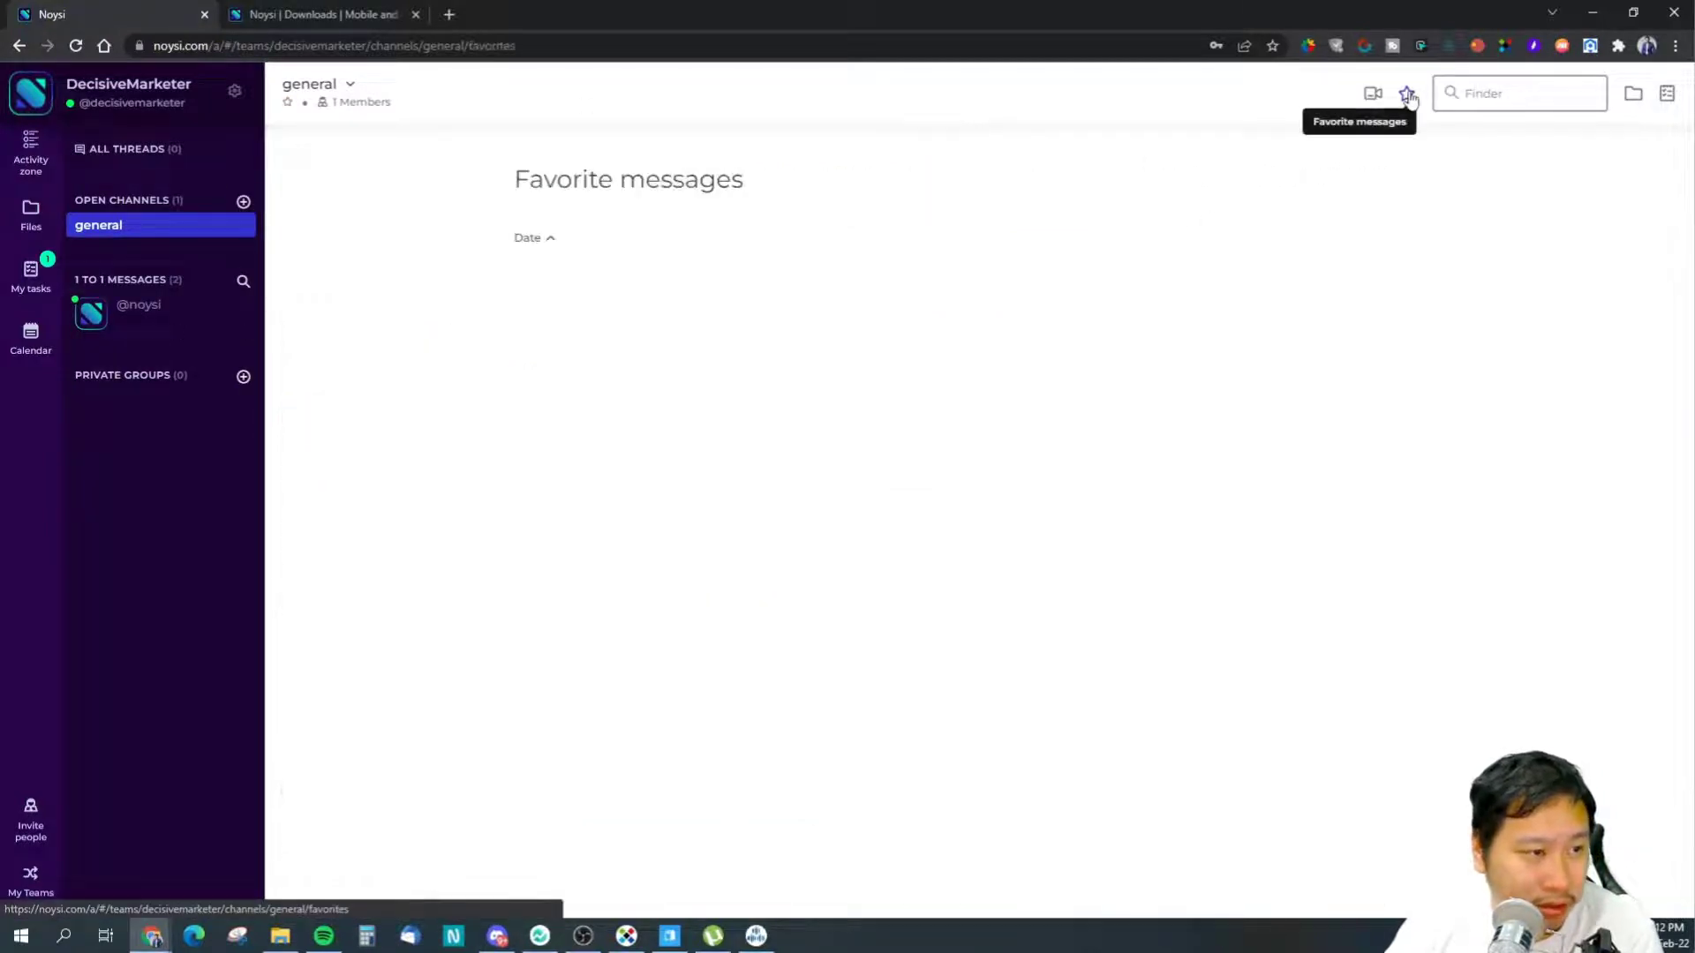
{"action": "left_click", "coordinate": [554, 241]}
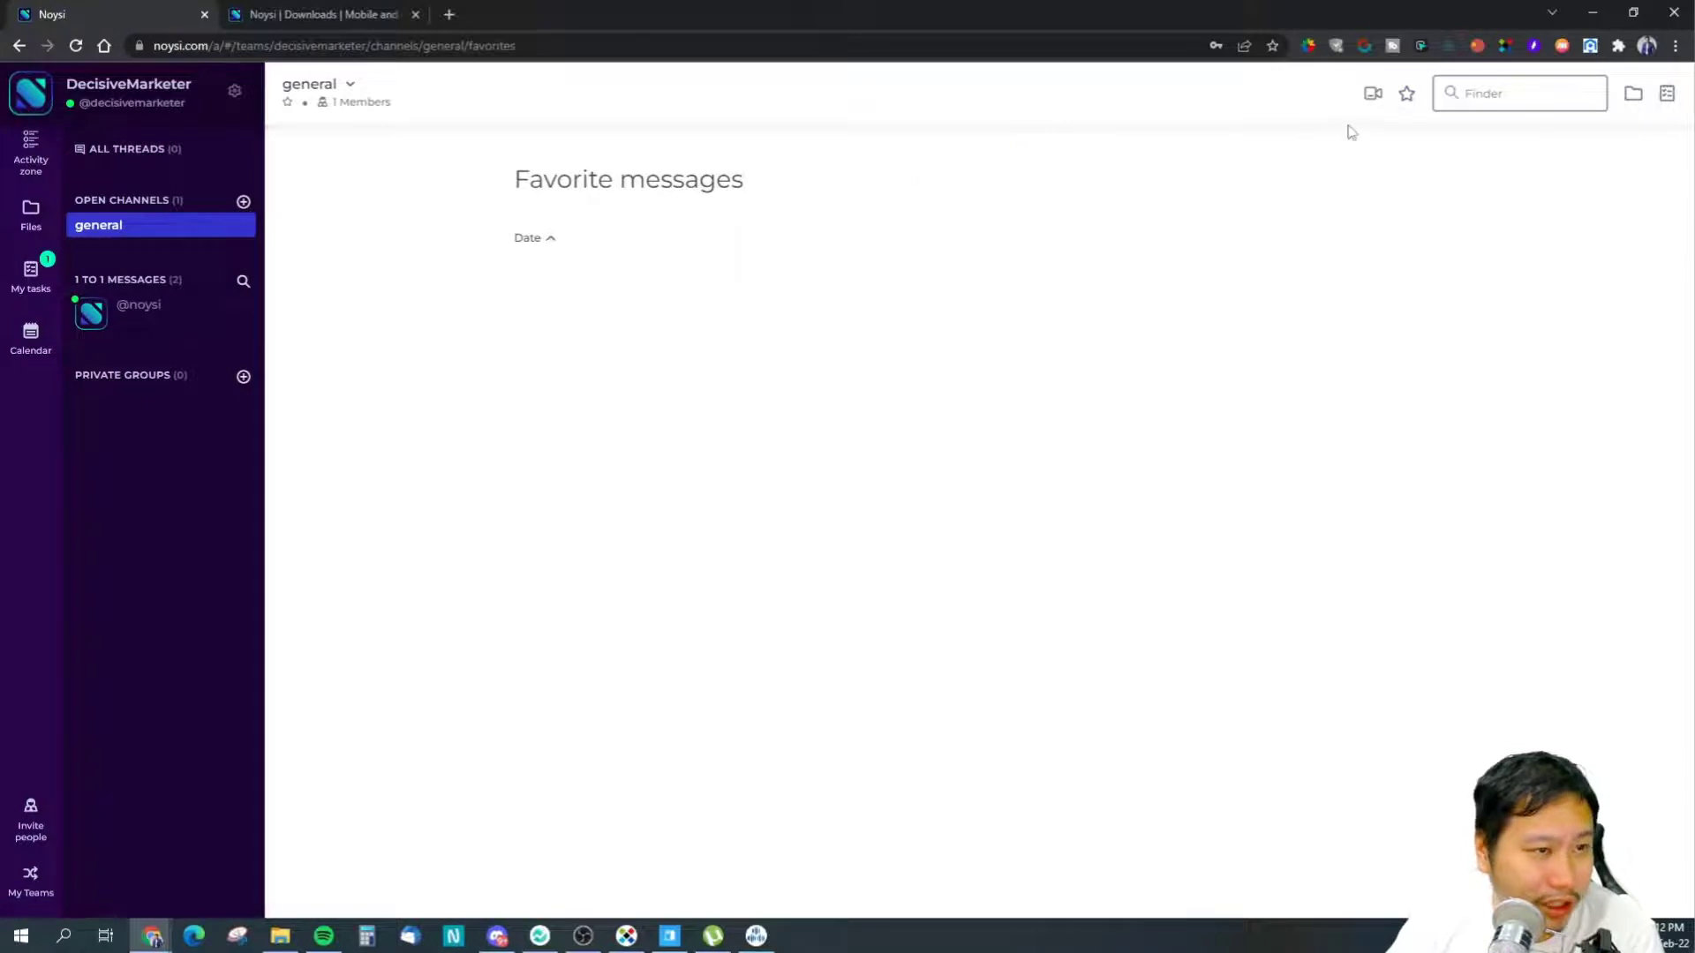
{"action": "left_click", "coordinate": [129, 232]}
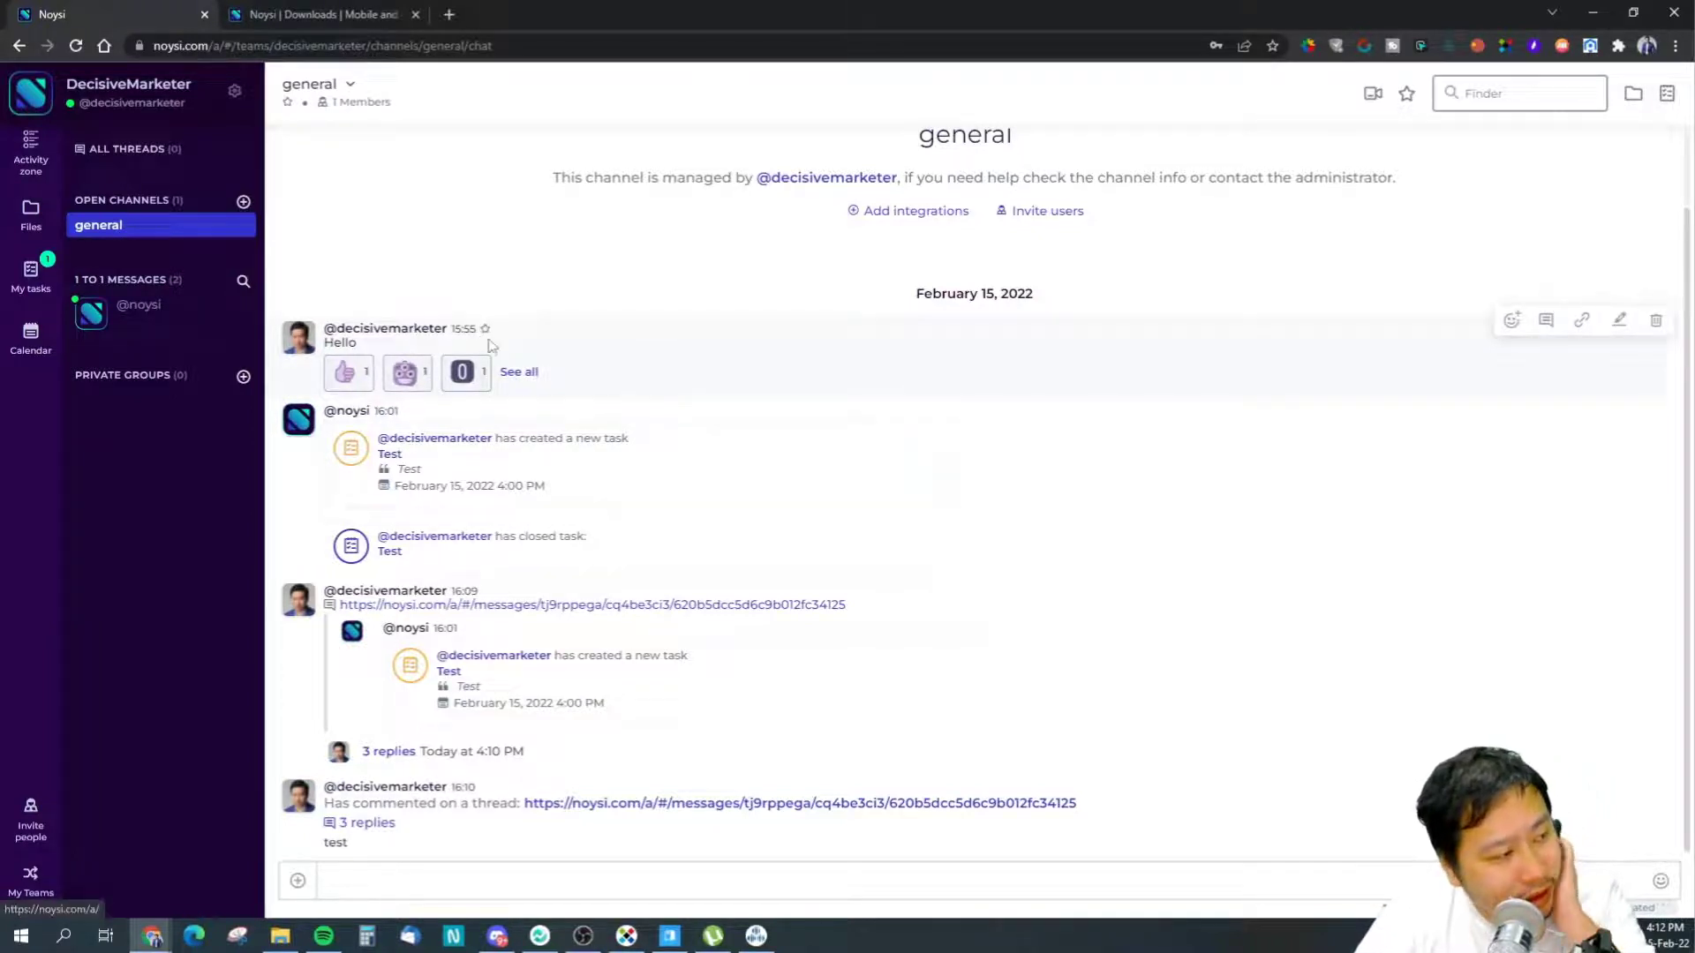
{"action": "left_click", "coordinate": [1406, 93]}
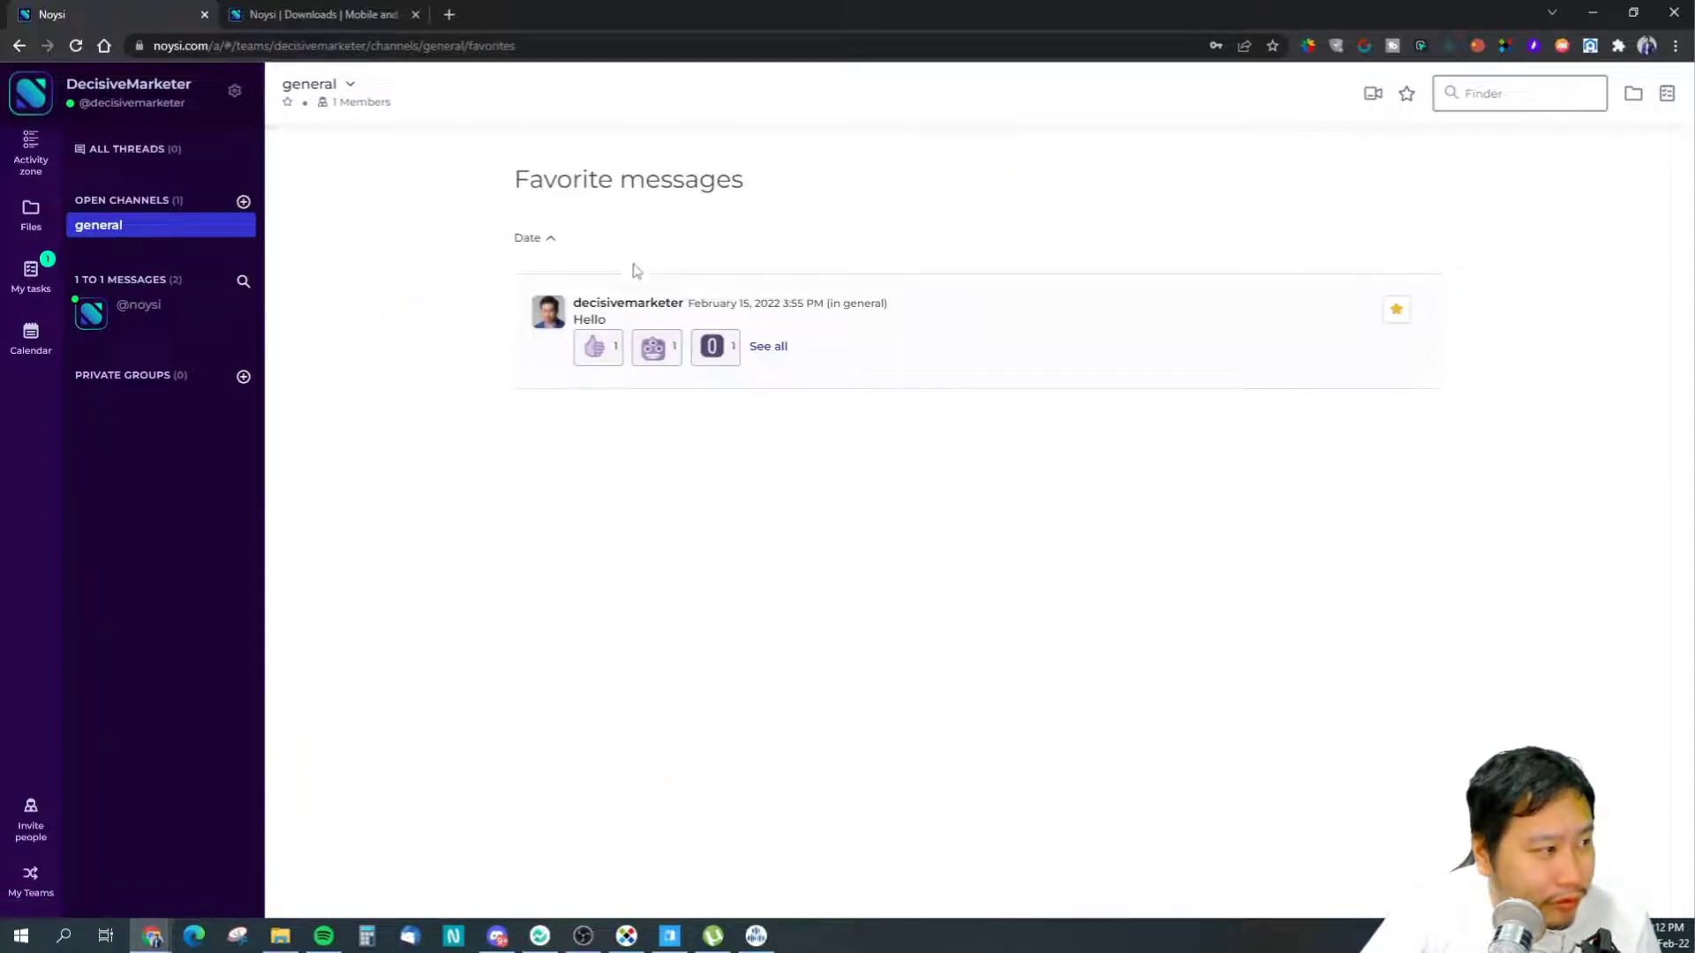
{"action": "left_click", "coordinate": [107, 234]}
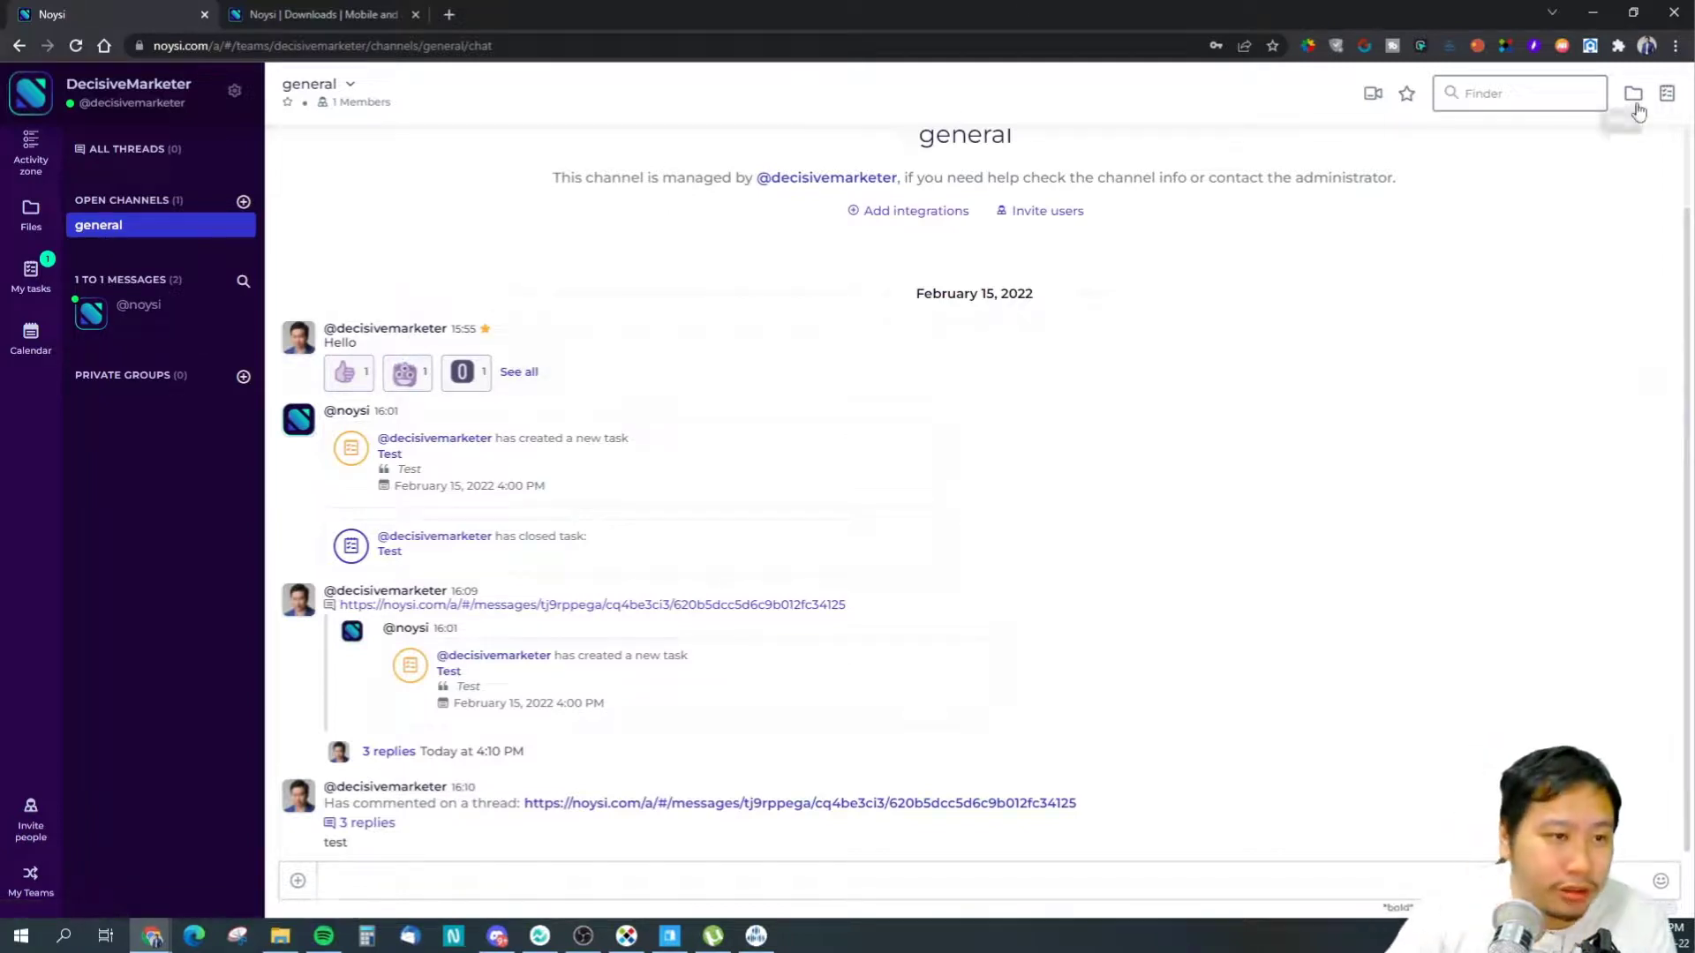
- Create a task titled Test1 with a short comment in the Task Manager
{"action": "left_click", "coordinate": [1667, 93]}
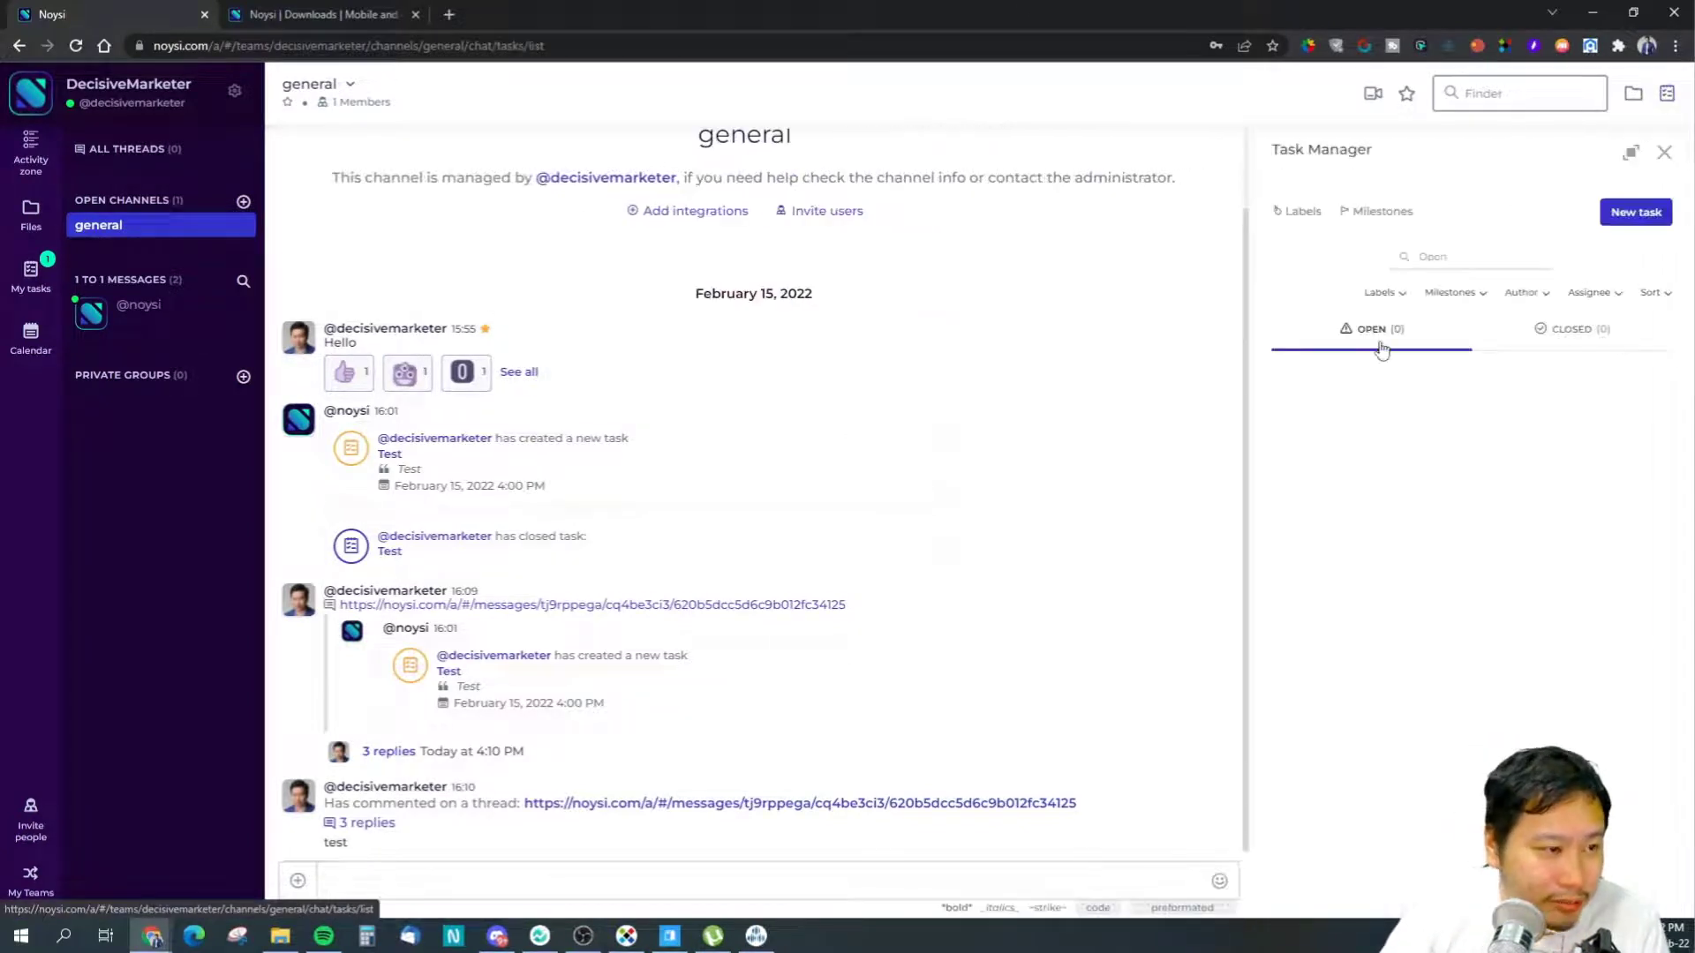
{"action": "left_click", "coordinate": [1636, 212]}
{"action": "type", "text": "Test1"}
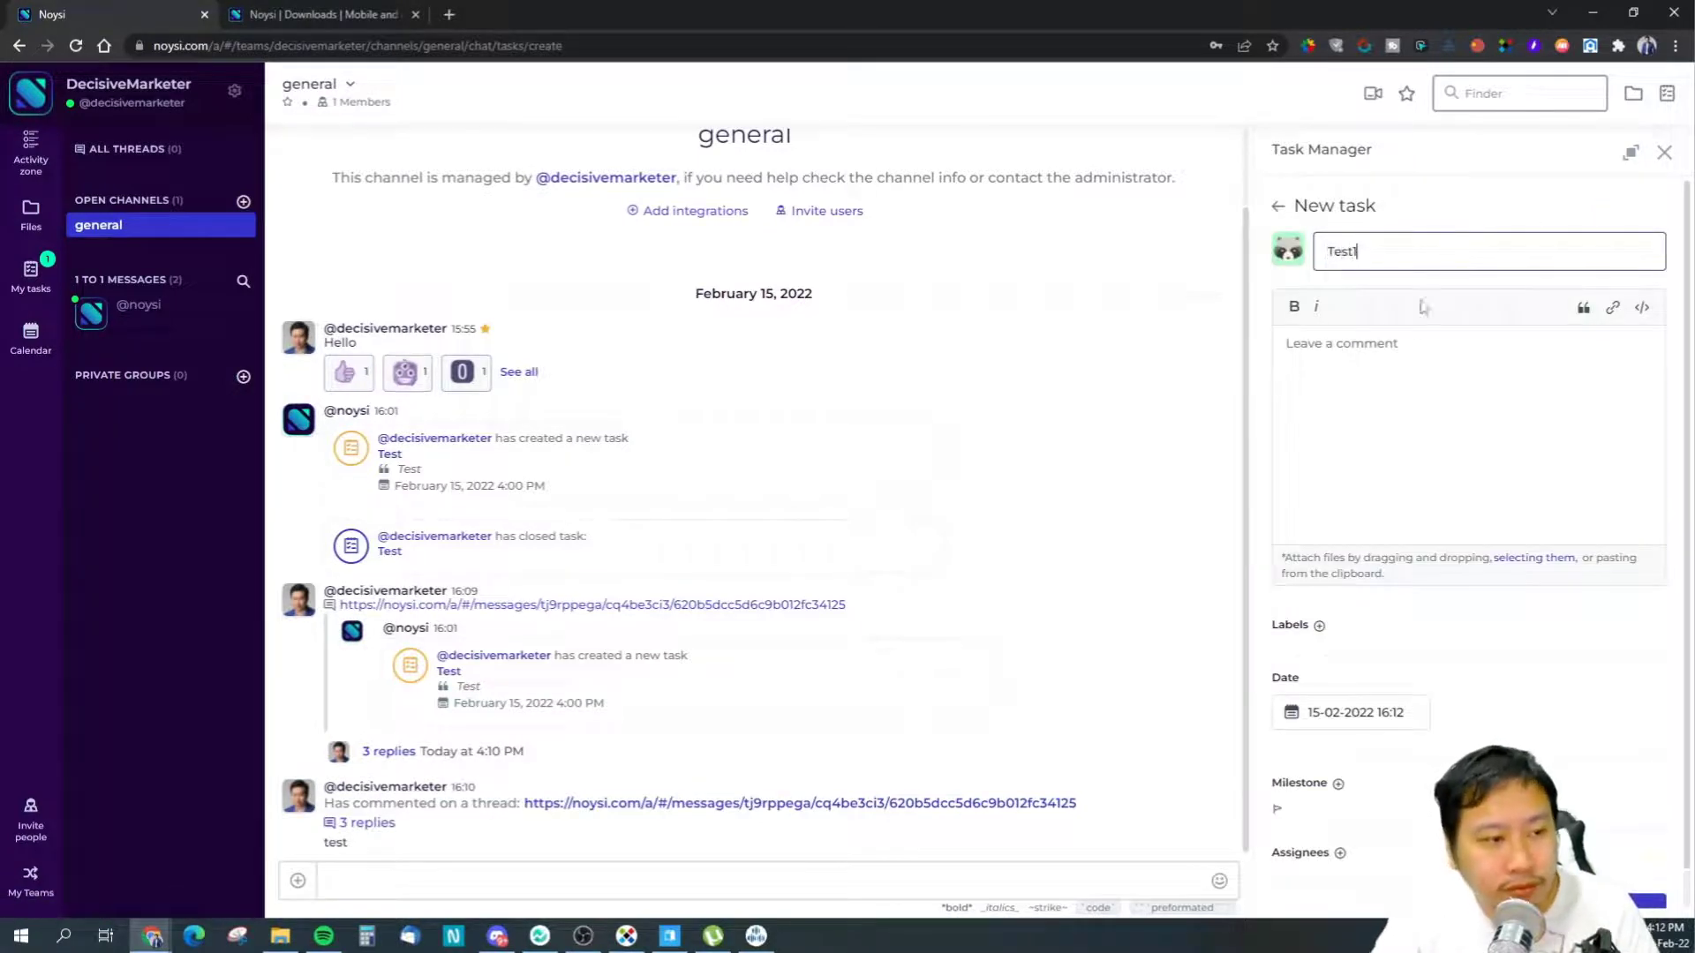
{"action": "left_click", "coordinate": [1424, 377]}
{"action": "type", "text": "hrthrt"}
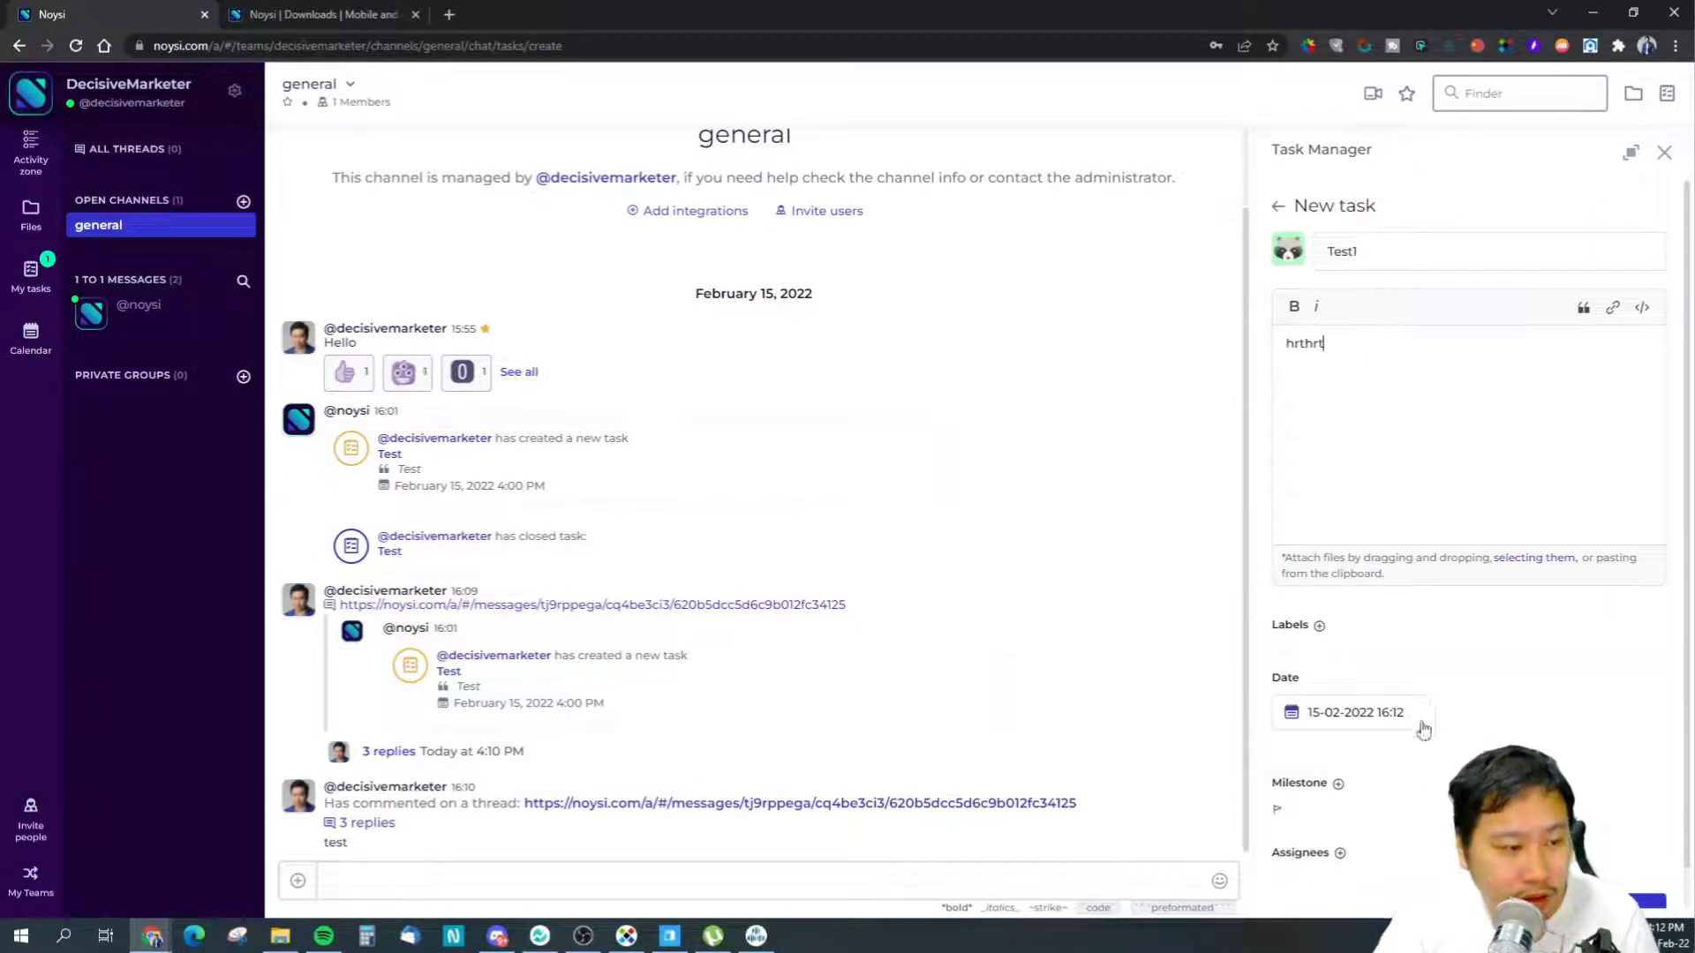
{"action": "scroll", "coordinate": [1424, 729], "scroll_direction": "down", "scroll_amount": 1}
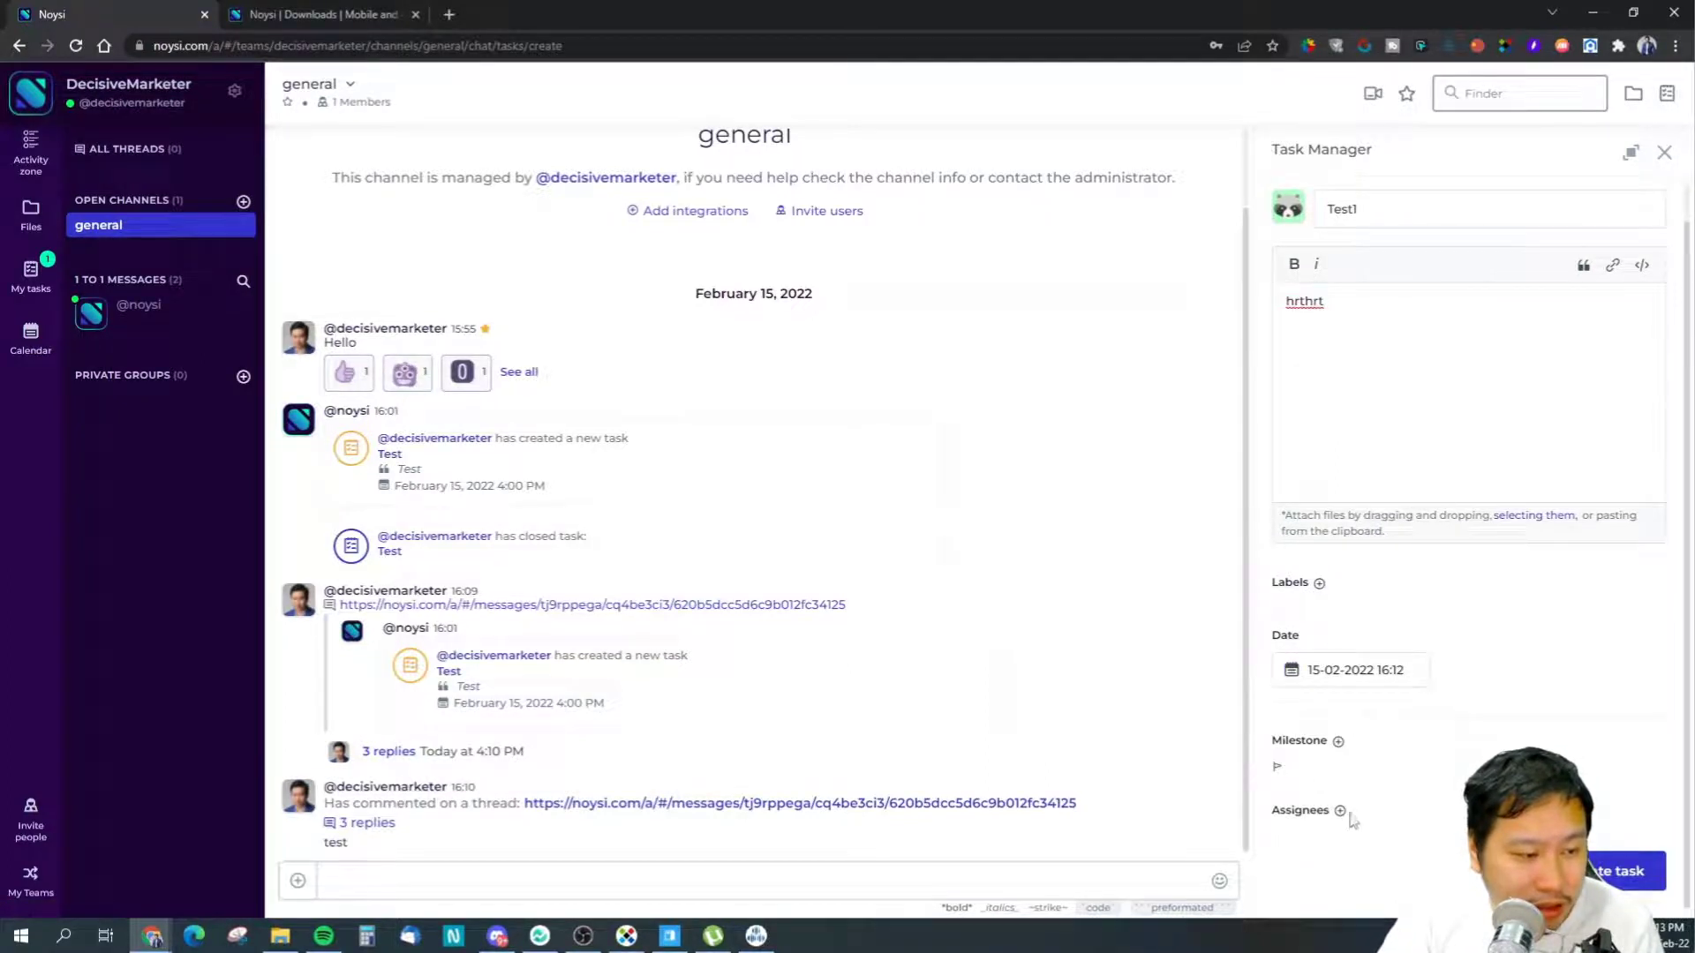
{"action": "left_click", "coordinate": [1624, 871]}
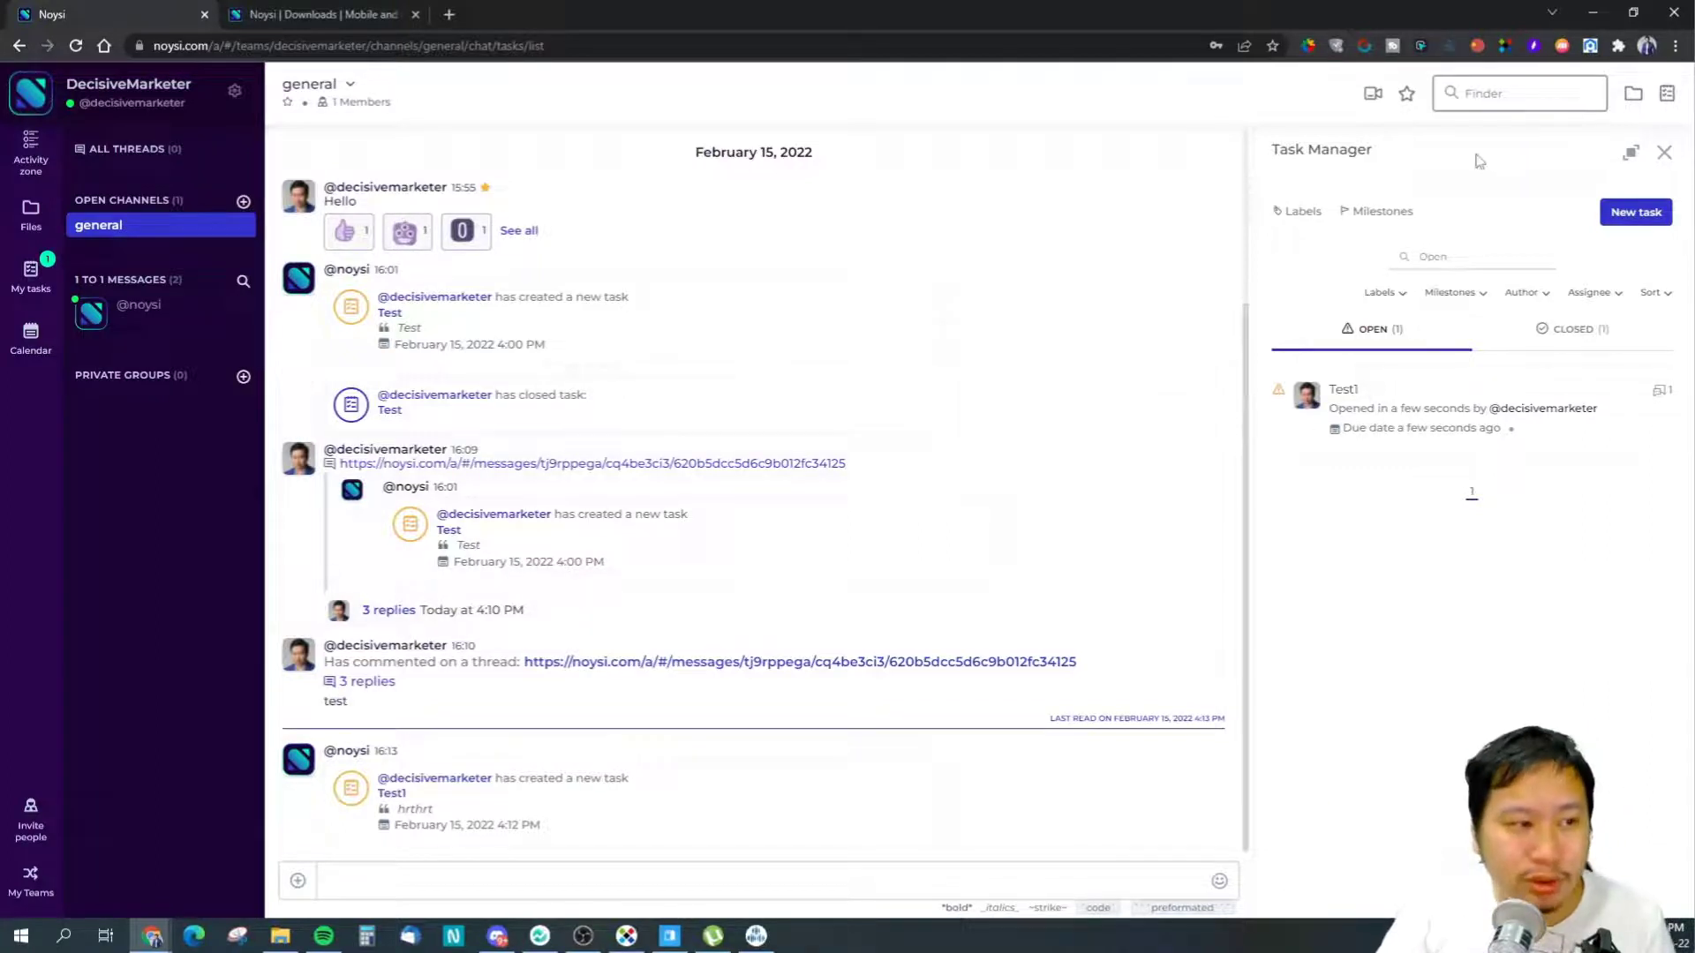
- Expand the Task Manager to full width, restore it beside the chat, and close it
{"action": "left_click", "coordinate": [1631, 155]}
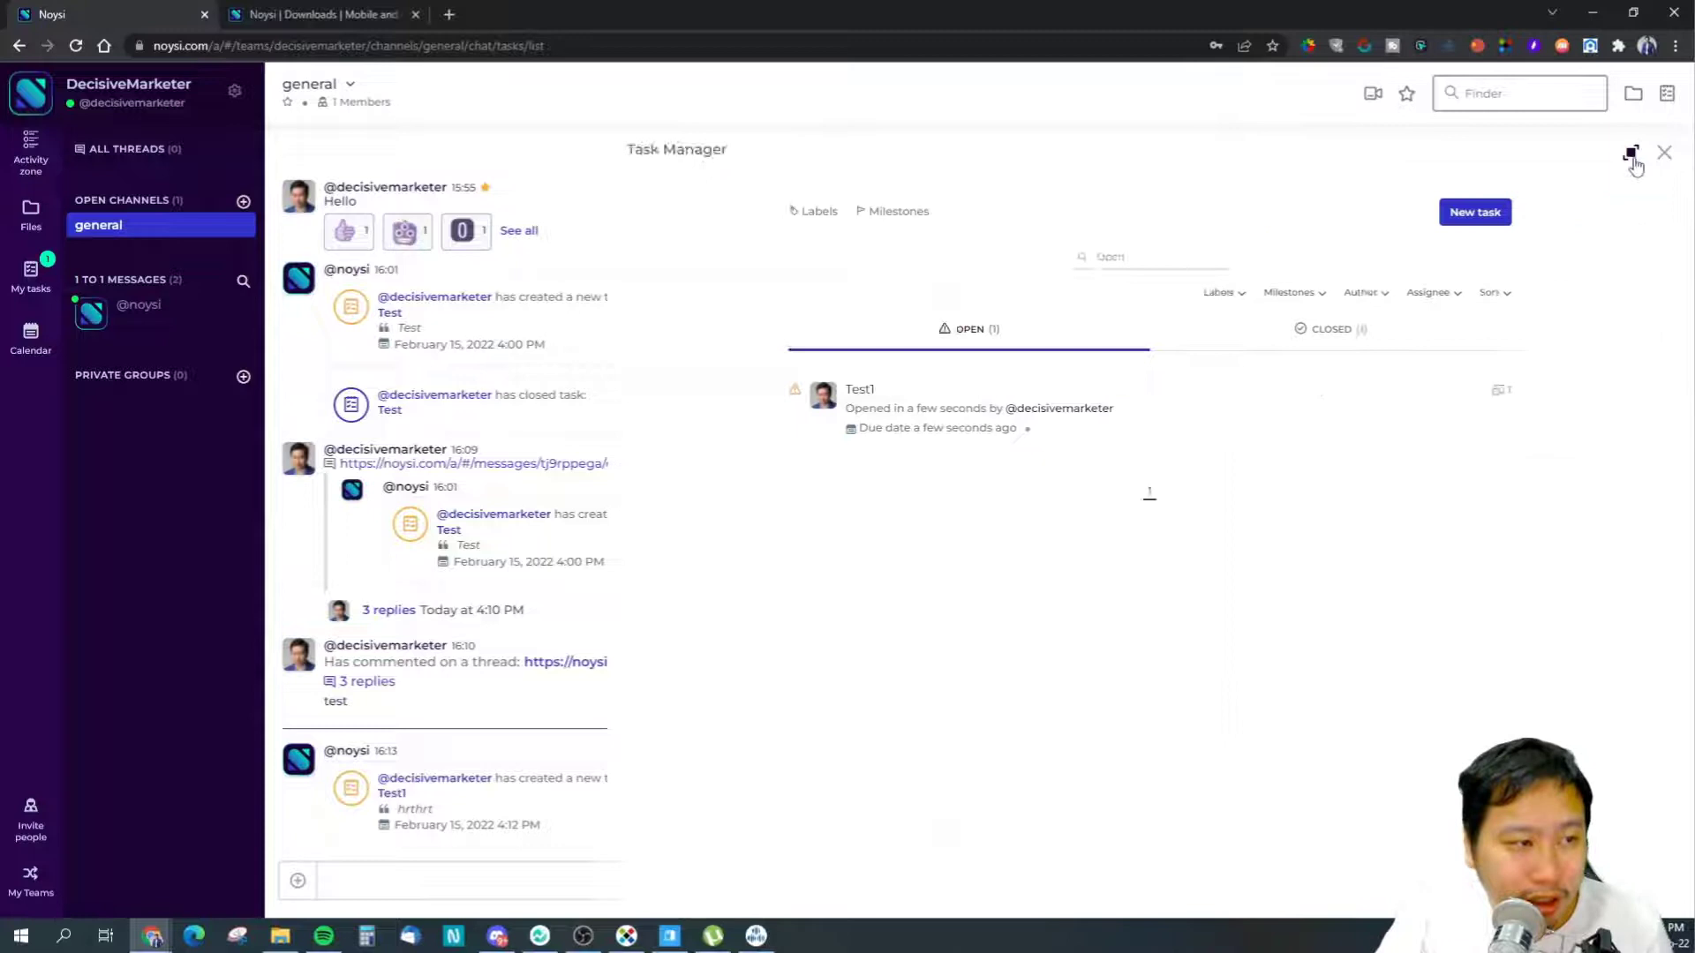
{"action": "left_click", "coordinate": [1629, 156]}
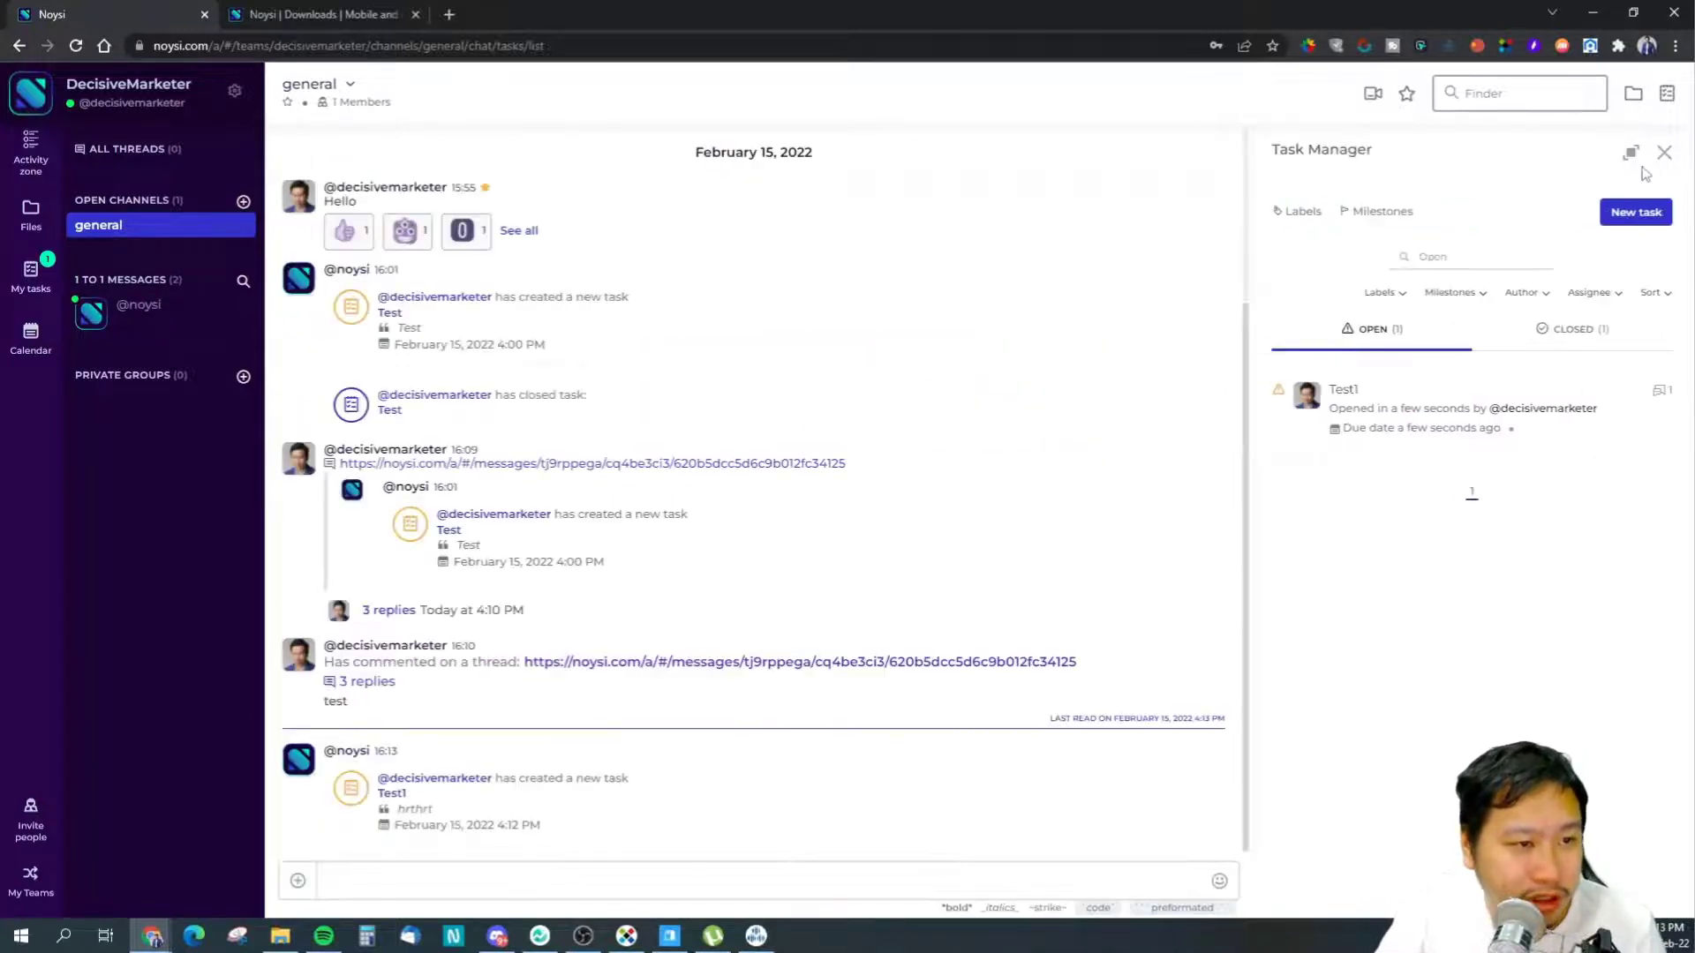
{"action": "left_click", "coordinate": [1664, 153]}
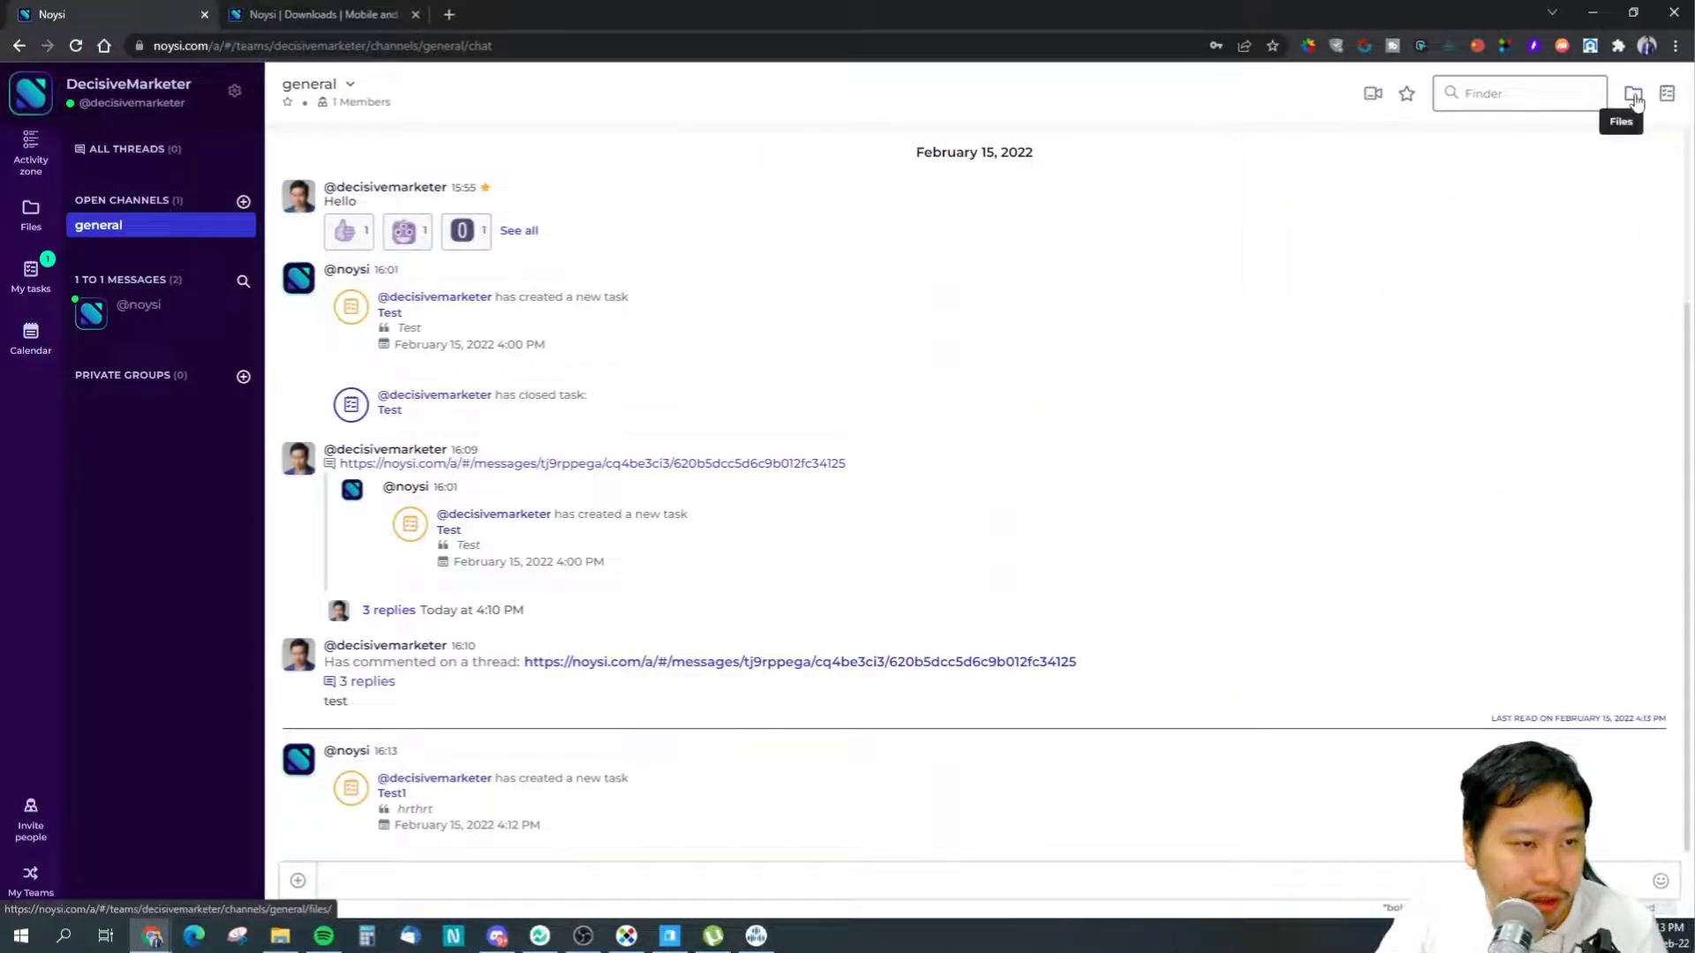
- Browse the Files overview and the empty general folder, opening and dismissing the New menu
{"action": "left_click", "coordinate": [1633, 94]}
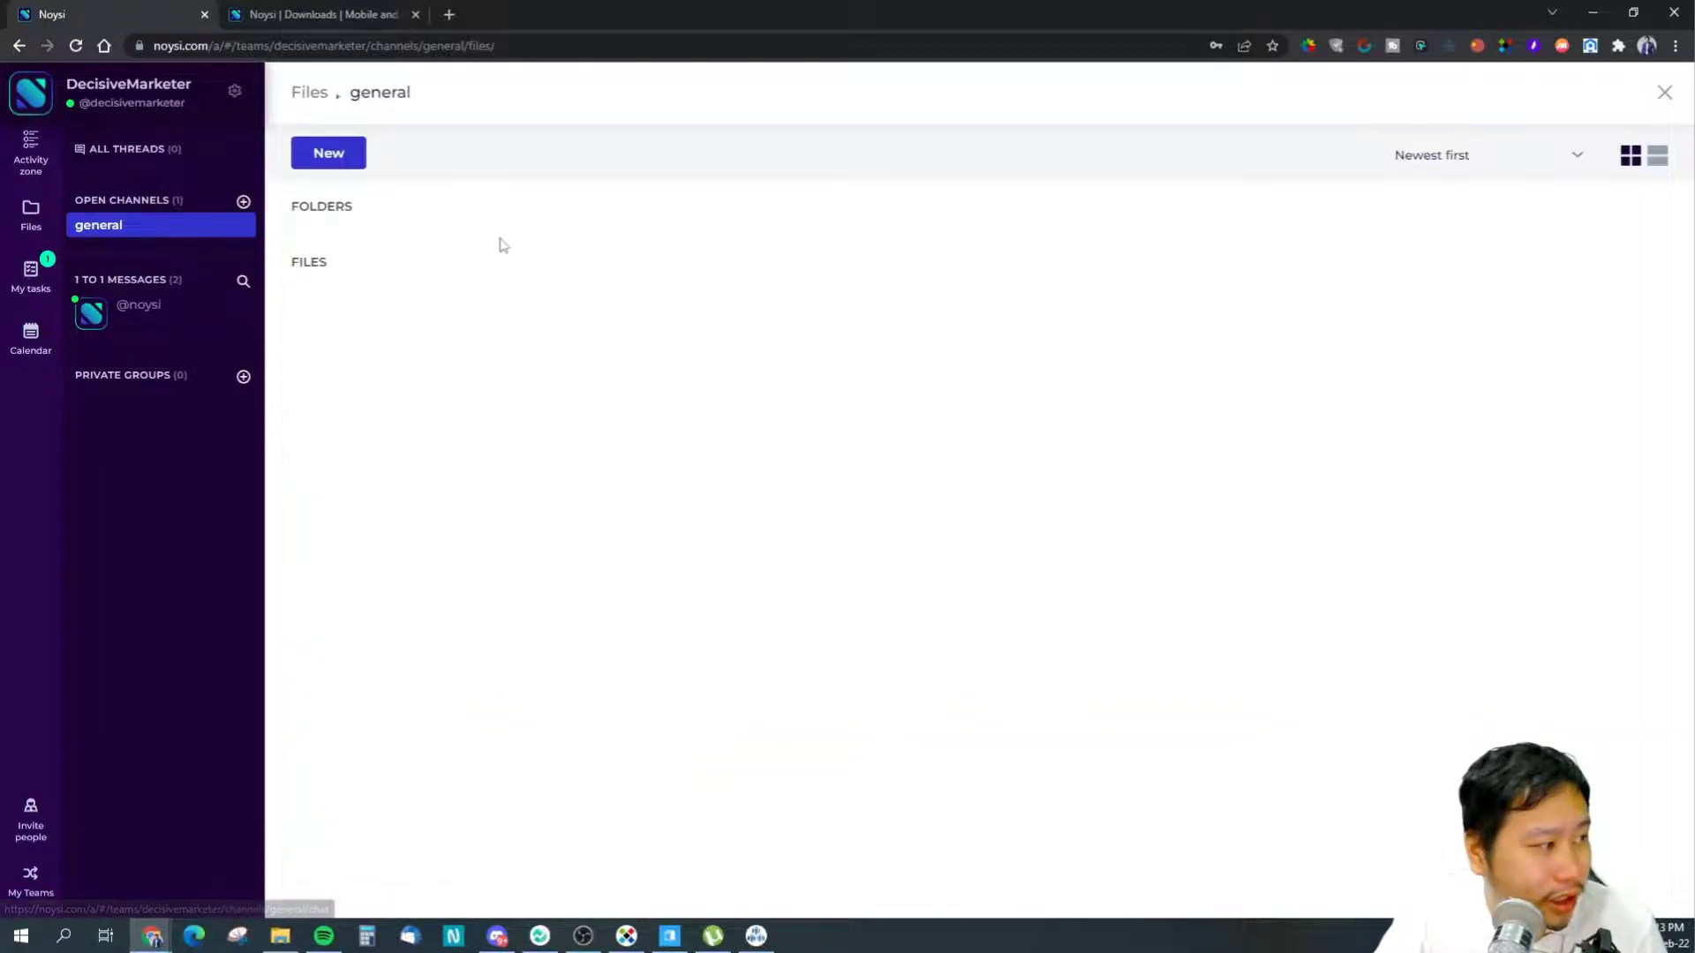
{"action": "left_click", "coordinate": [34, 217]}
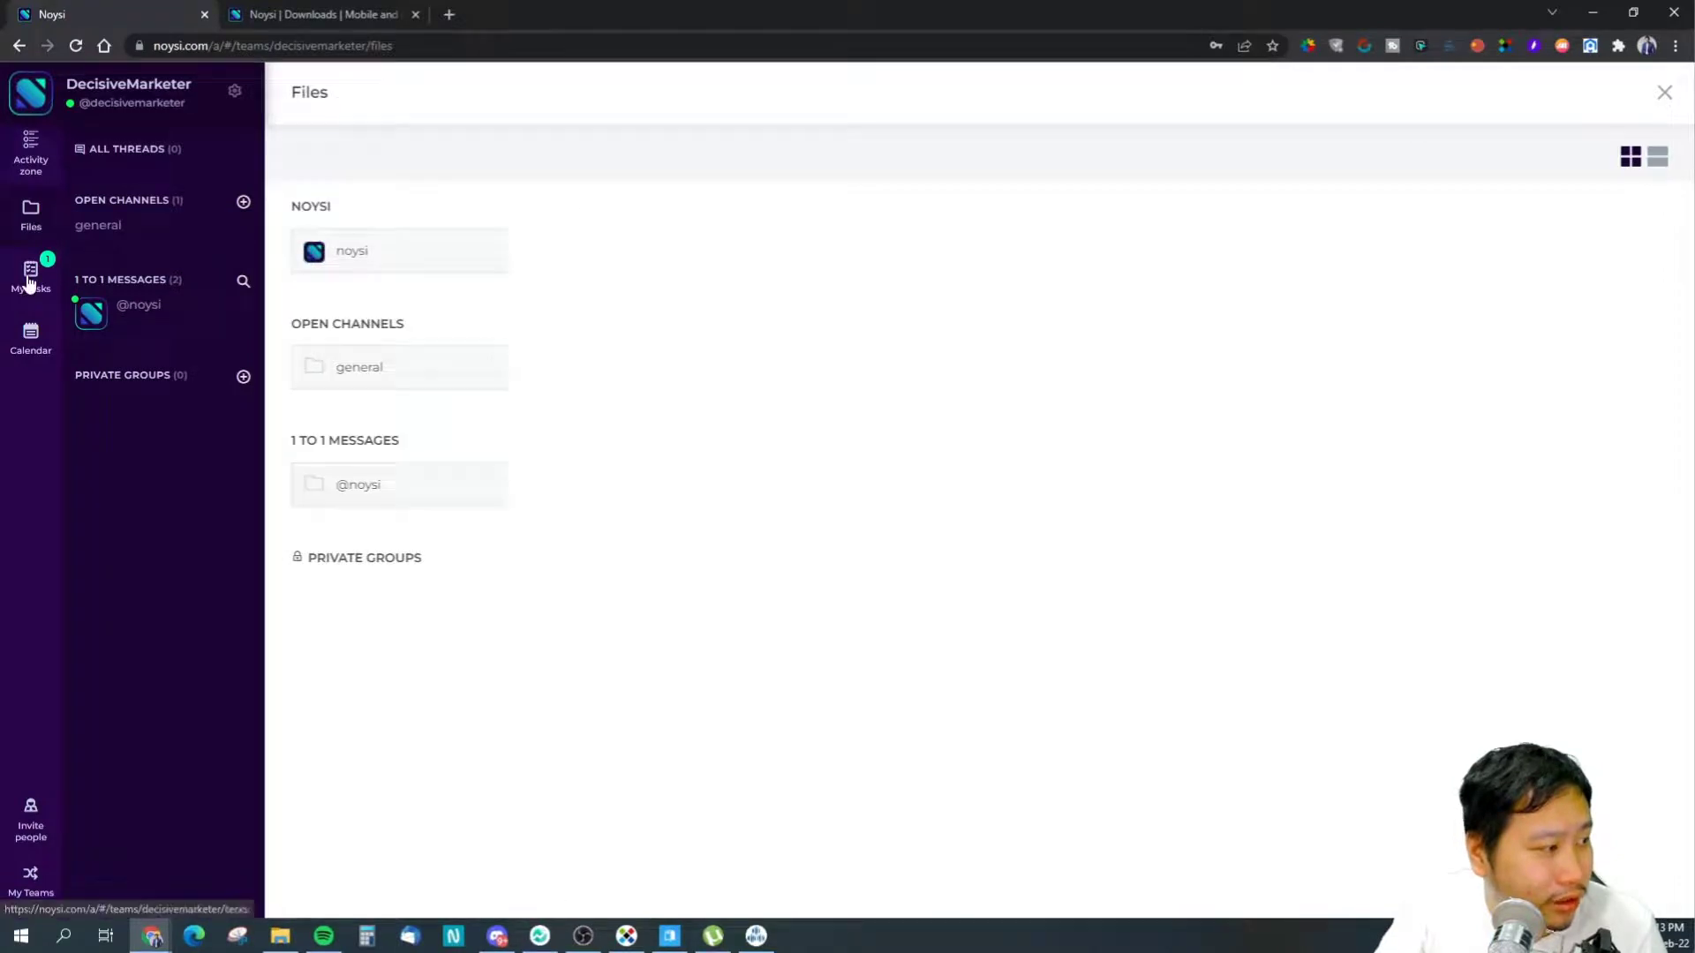
{"action": "left_click", "coordinate": [376, 371]}
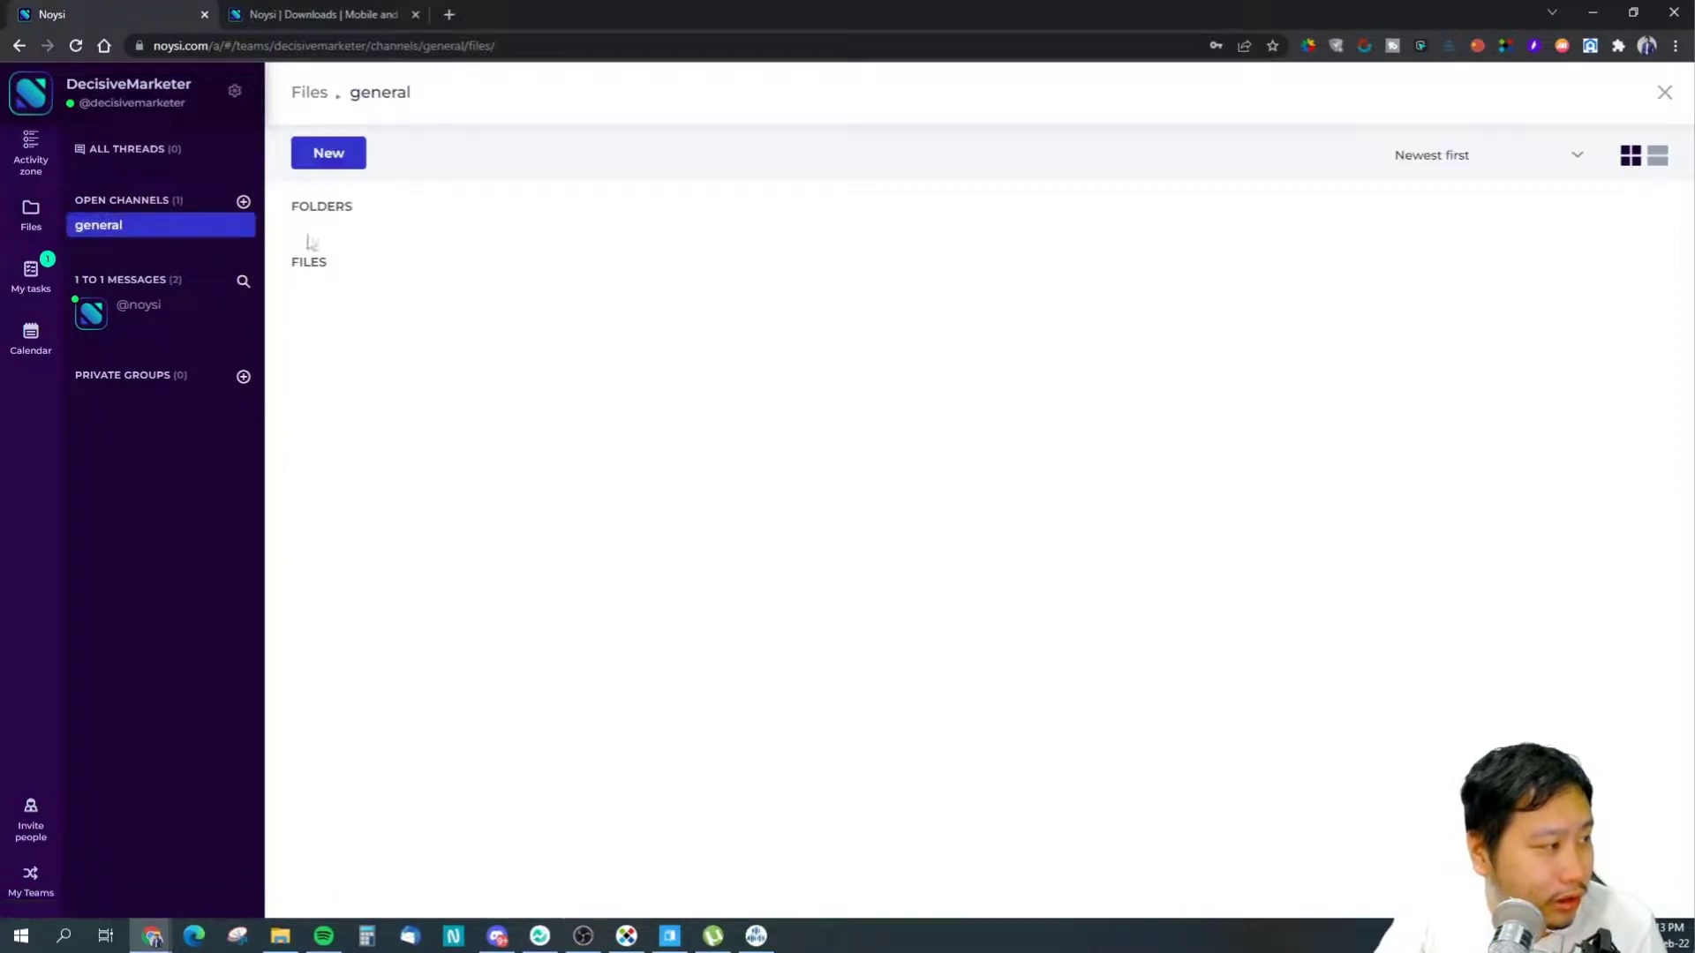
{"action": "left_click", "coordinate": [32, 231]}
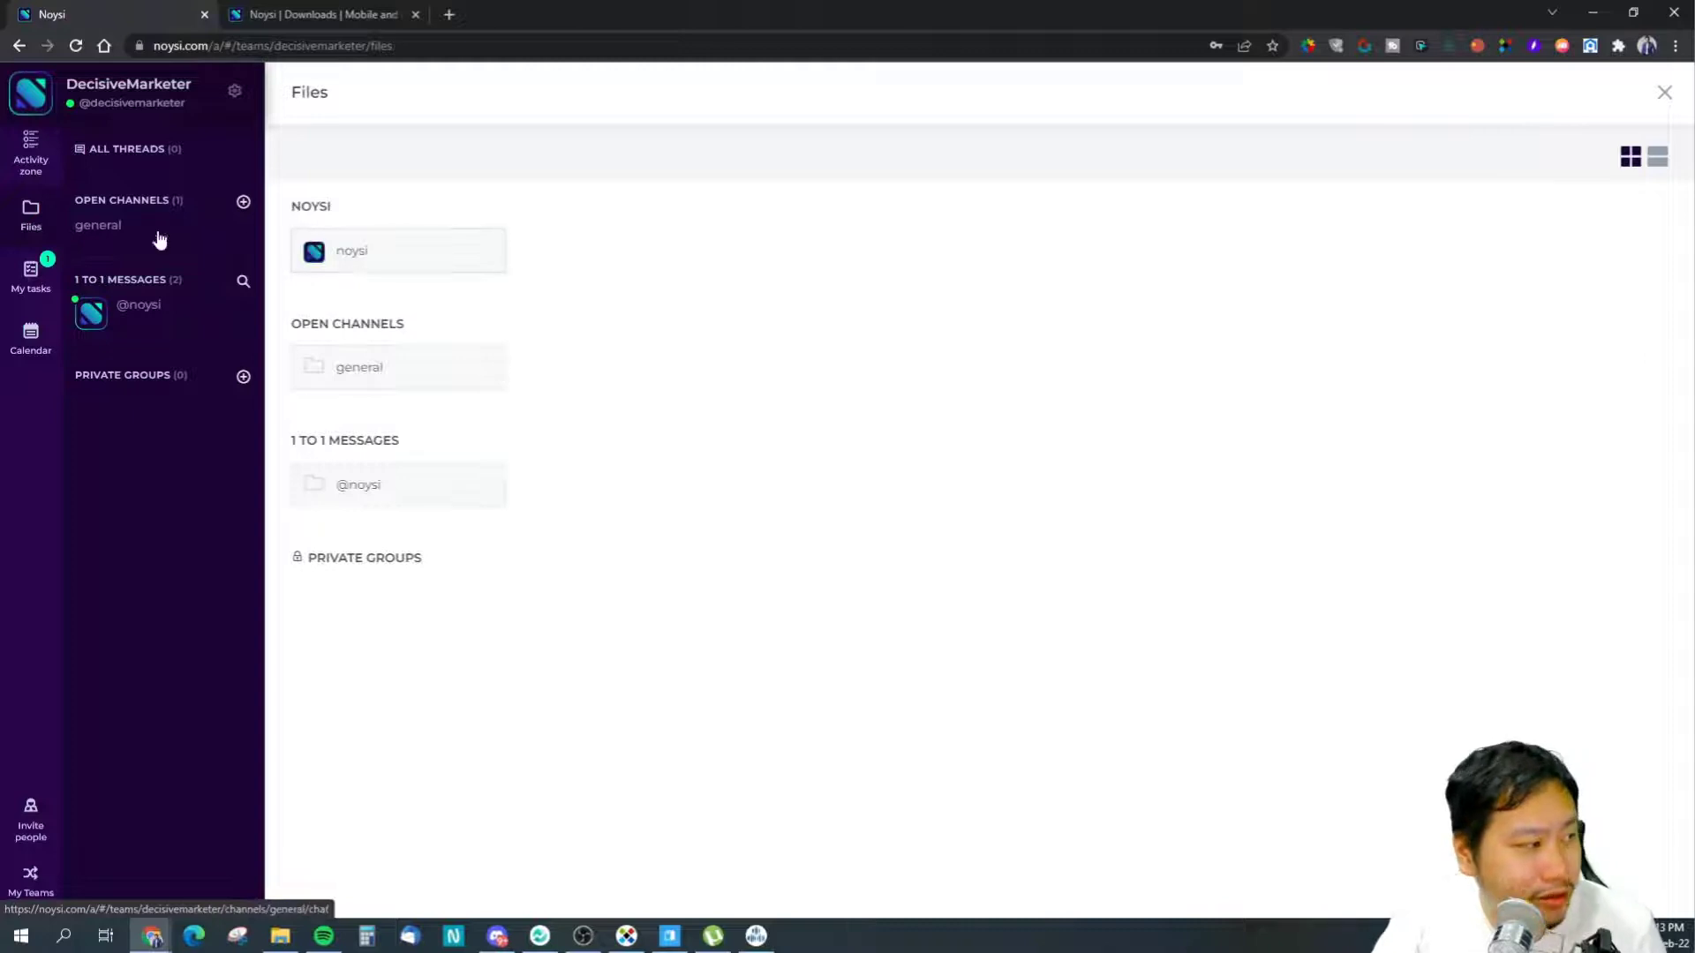
{"action": "left_click", "coordinate": [340, 362]}
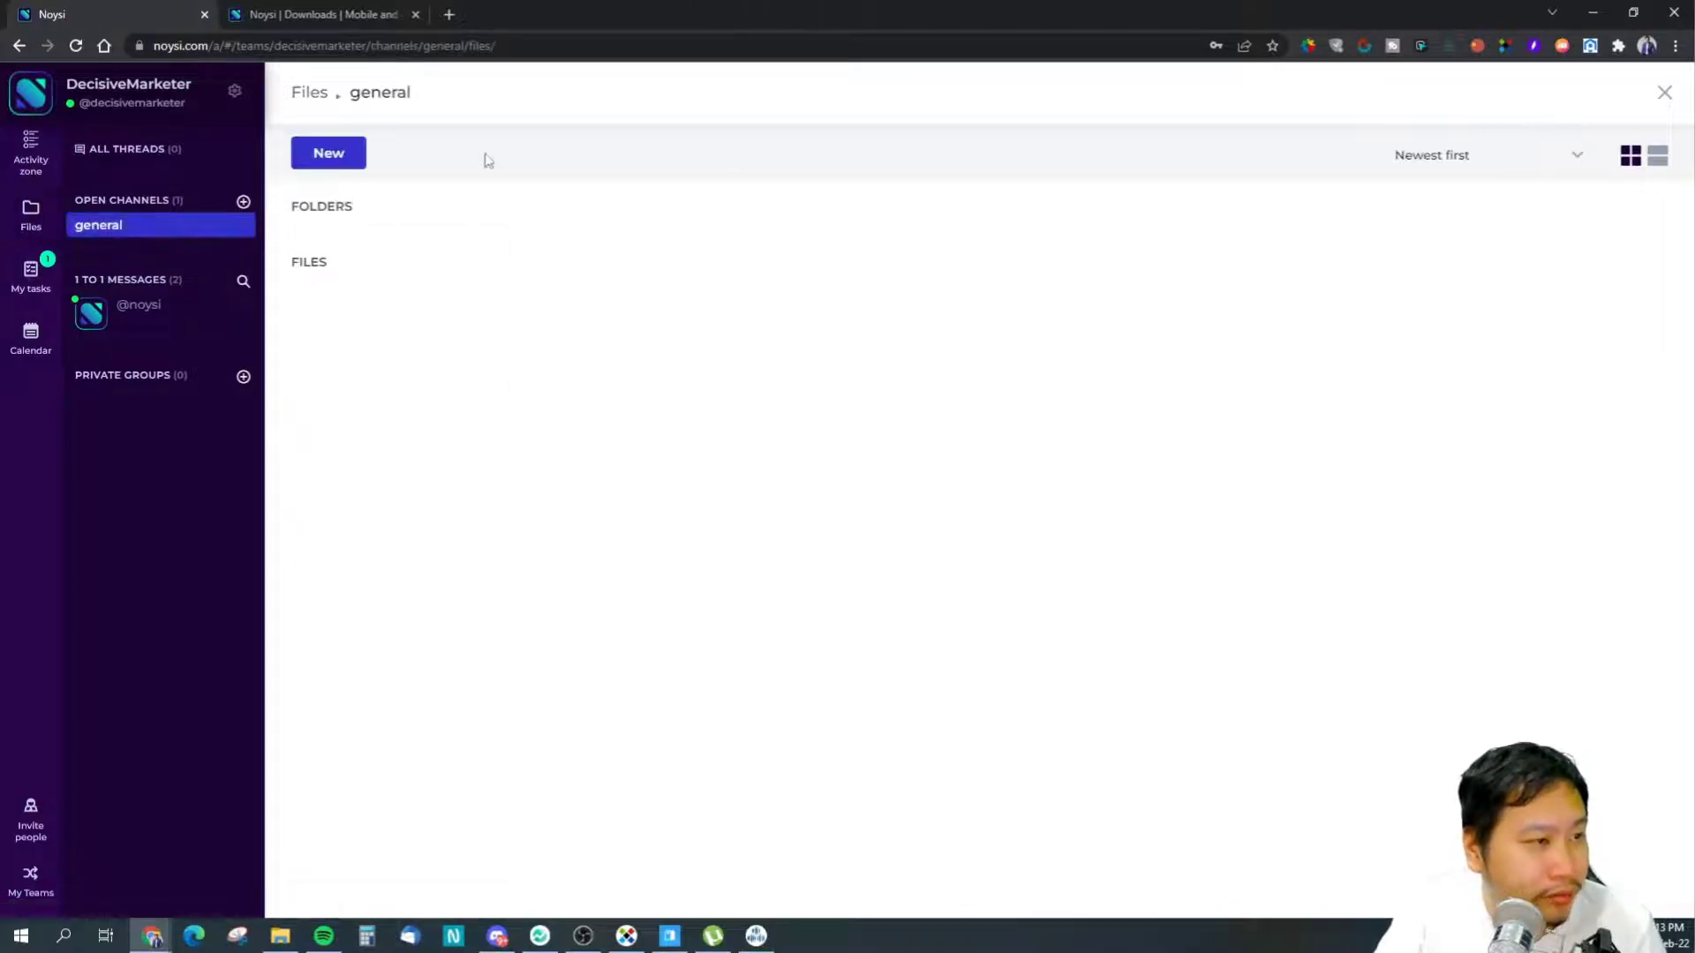
{"action": "left_click", "coordinate": [329, 155]}
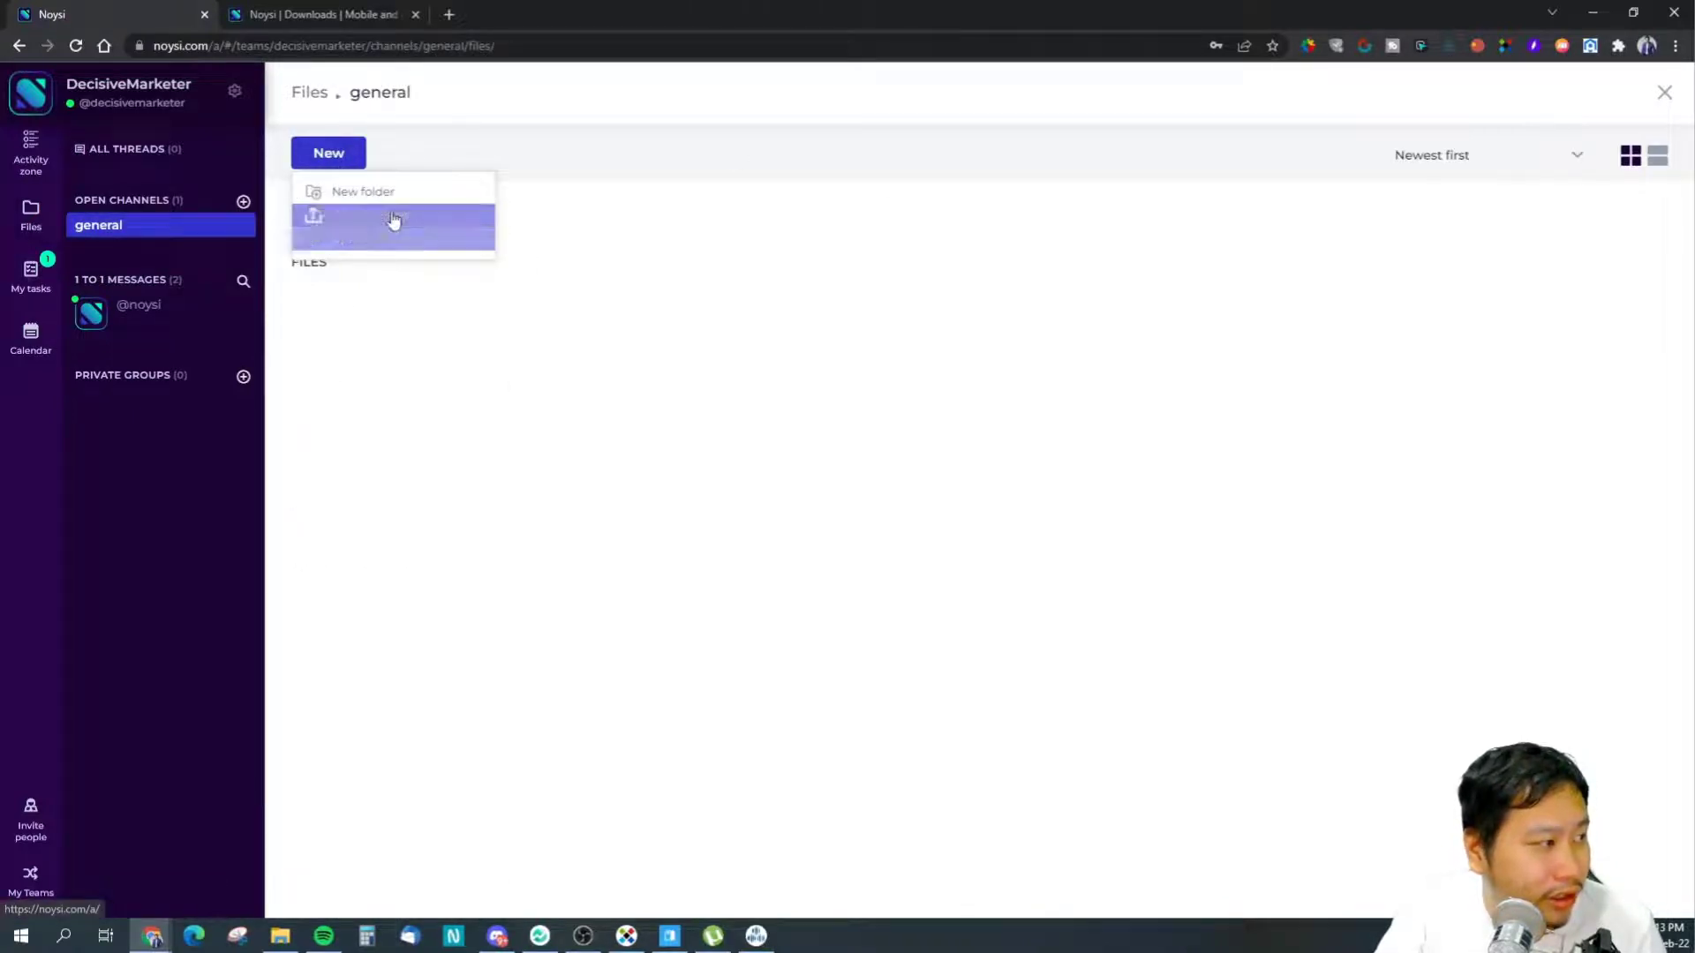
{"action": "left_click", "coordinate": [389, 363]}
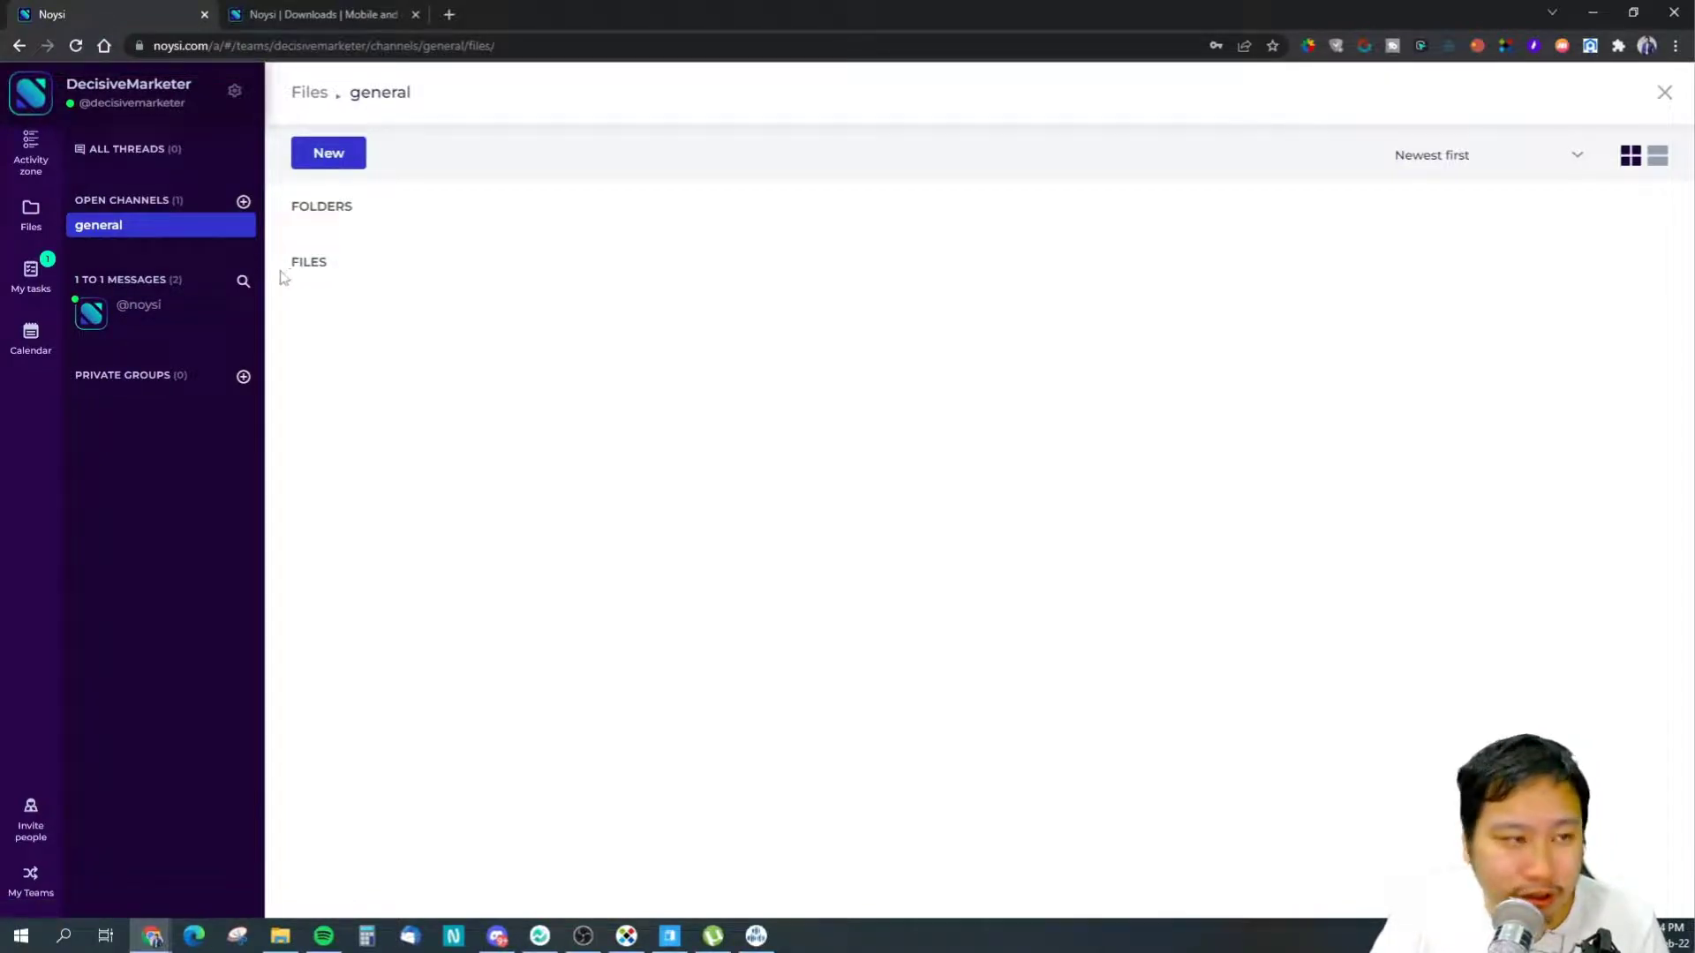
- View My tasks, open the team calendar, and browse the Noysi downloads page's operating systems
{"action": "left_click", "coordinate": [31, 274]}
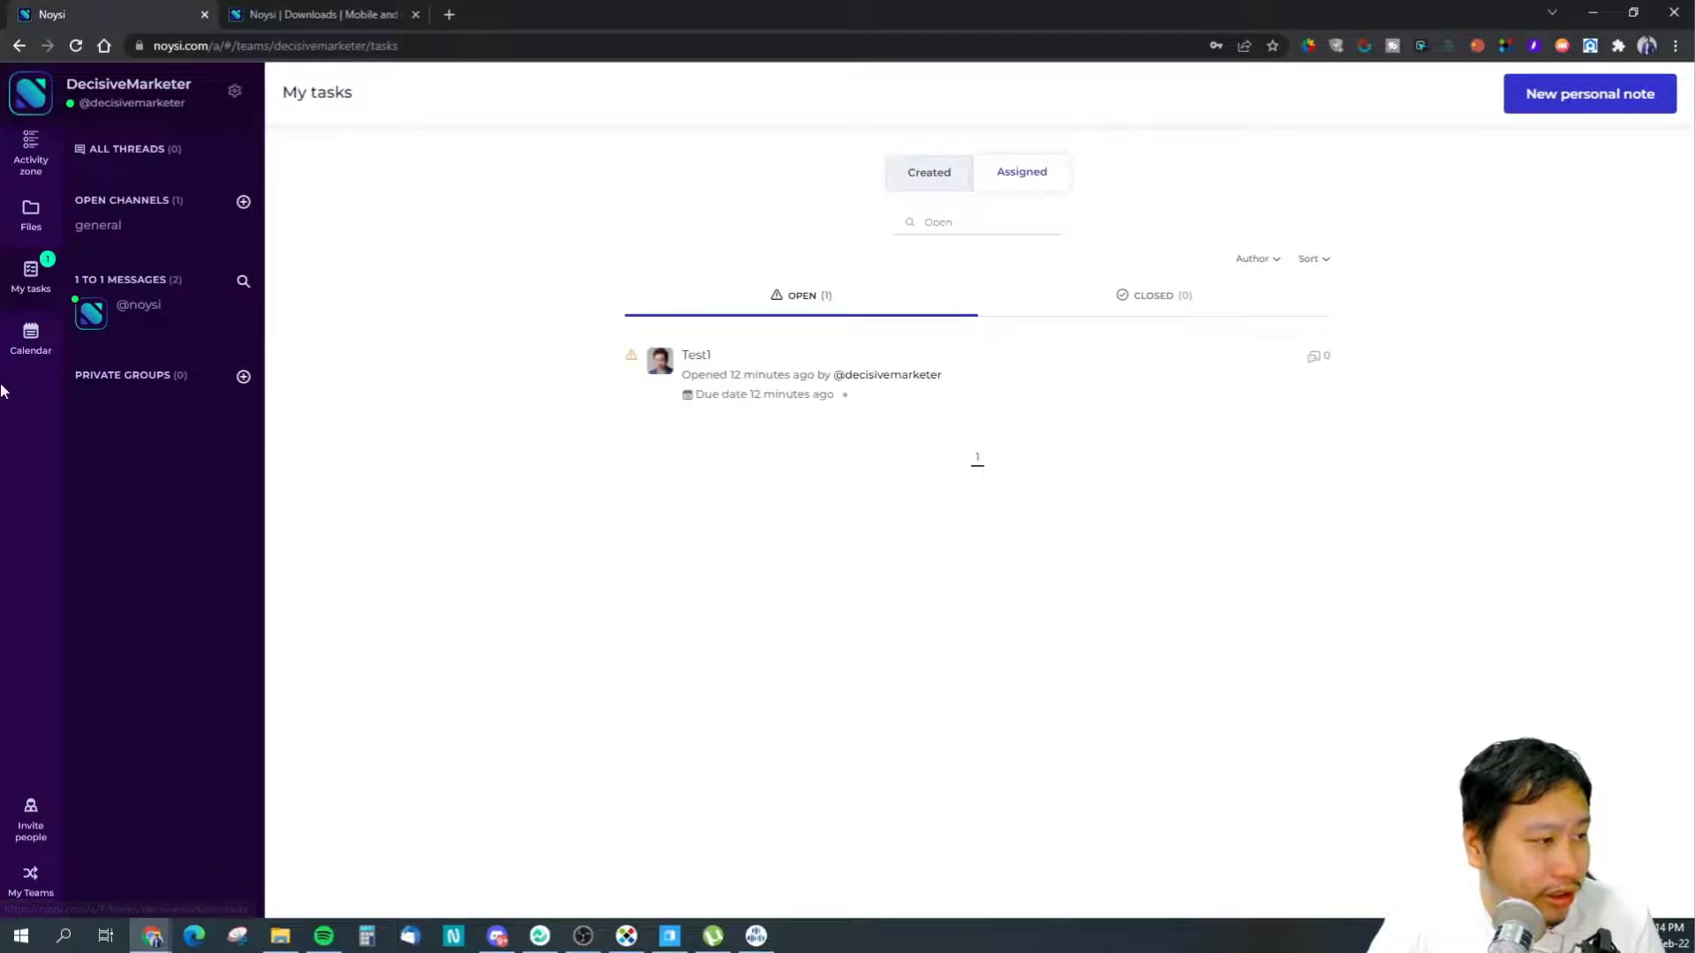
{"action": "left_click", "coordinate": [21, 361]}
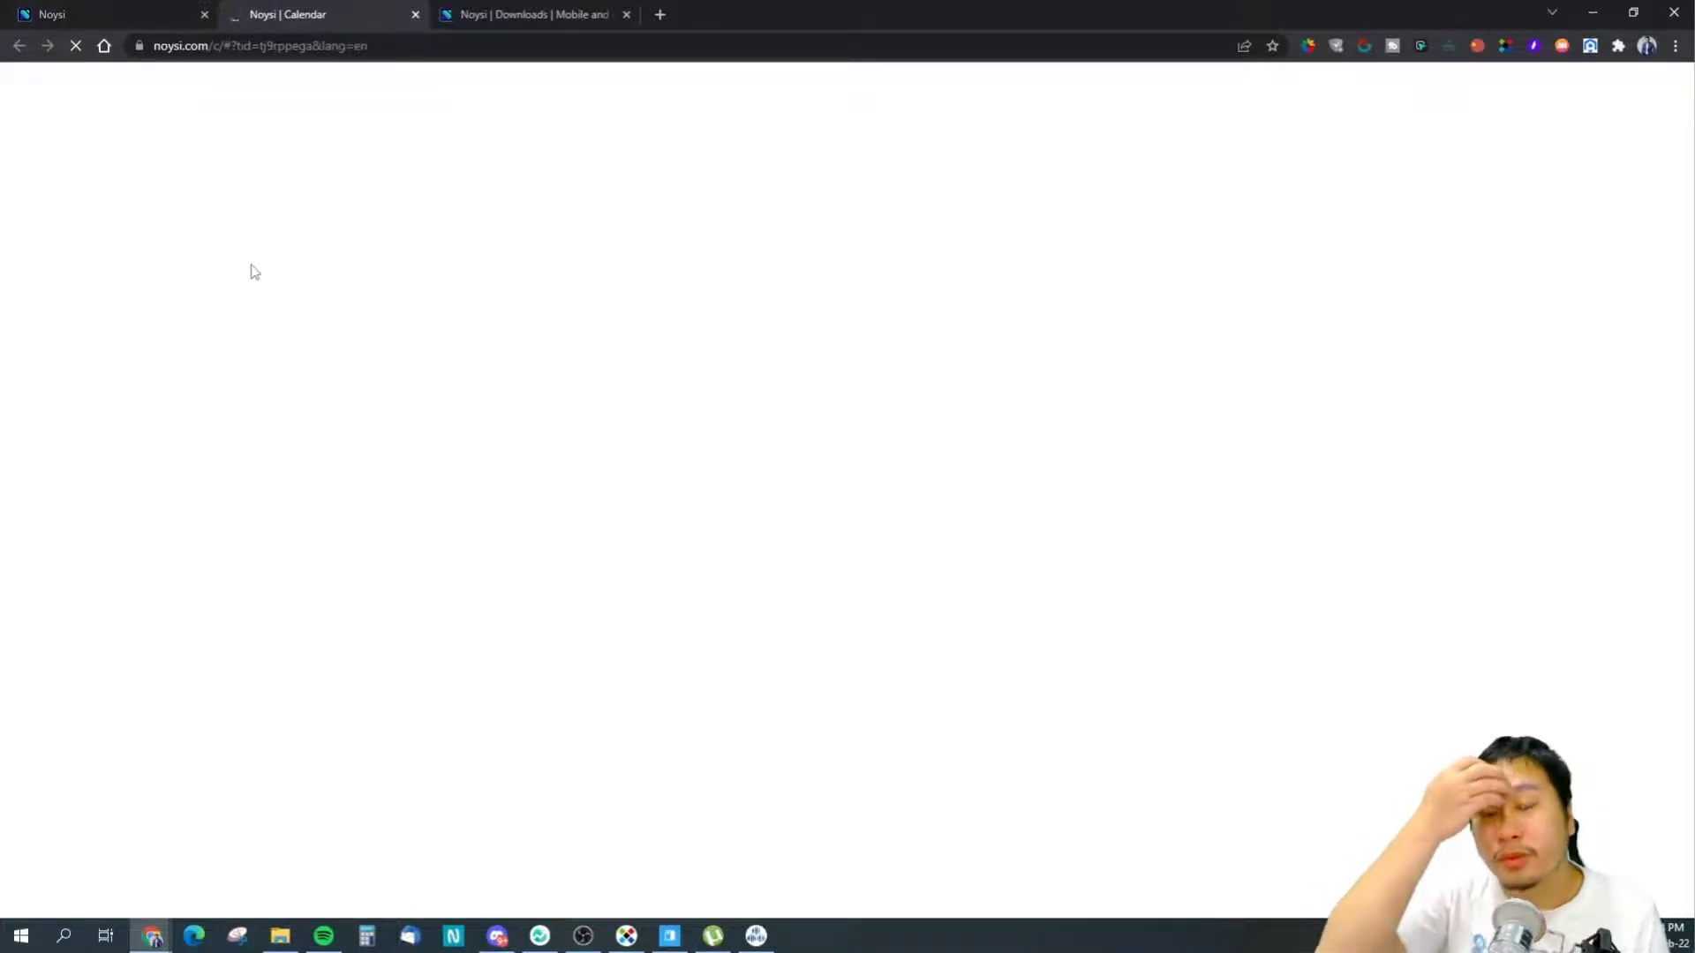
{"action": "left_click", "coordinate": [491, 11]}
{"action": "scroll", "coordinate": [669, 415], "scroll_direction": "down", "scroll_amount": 2}
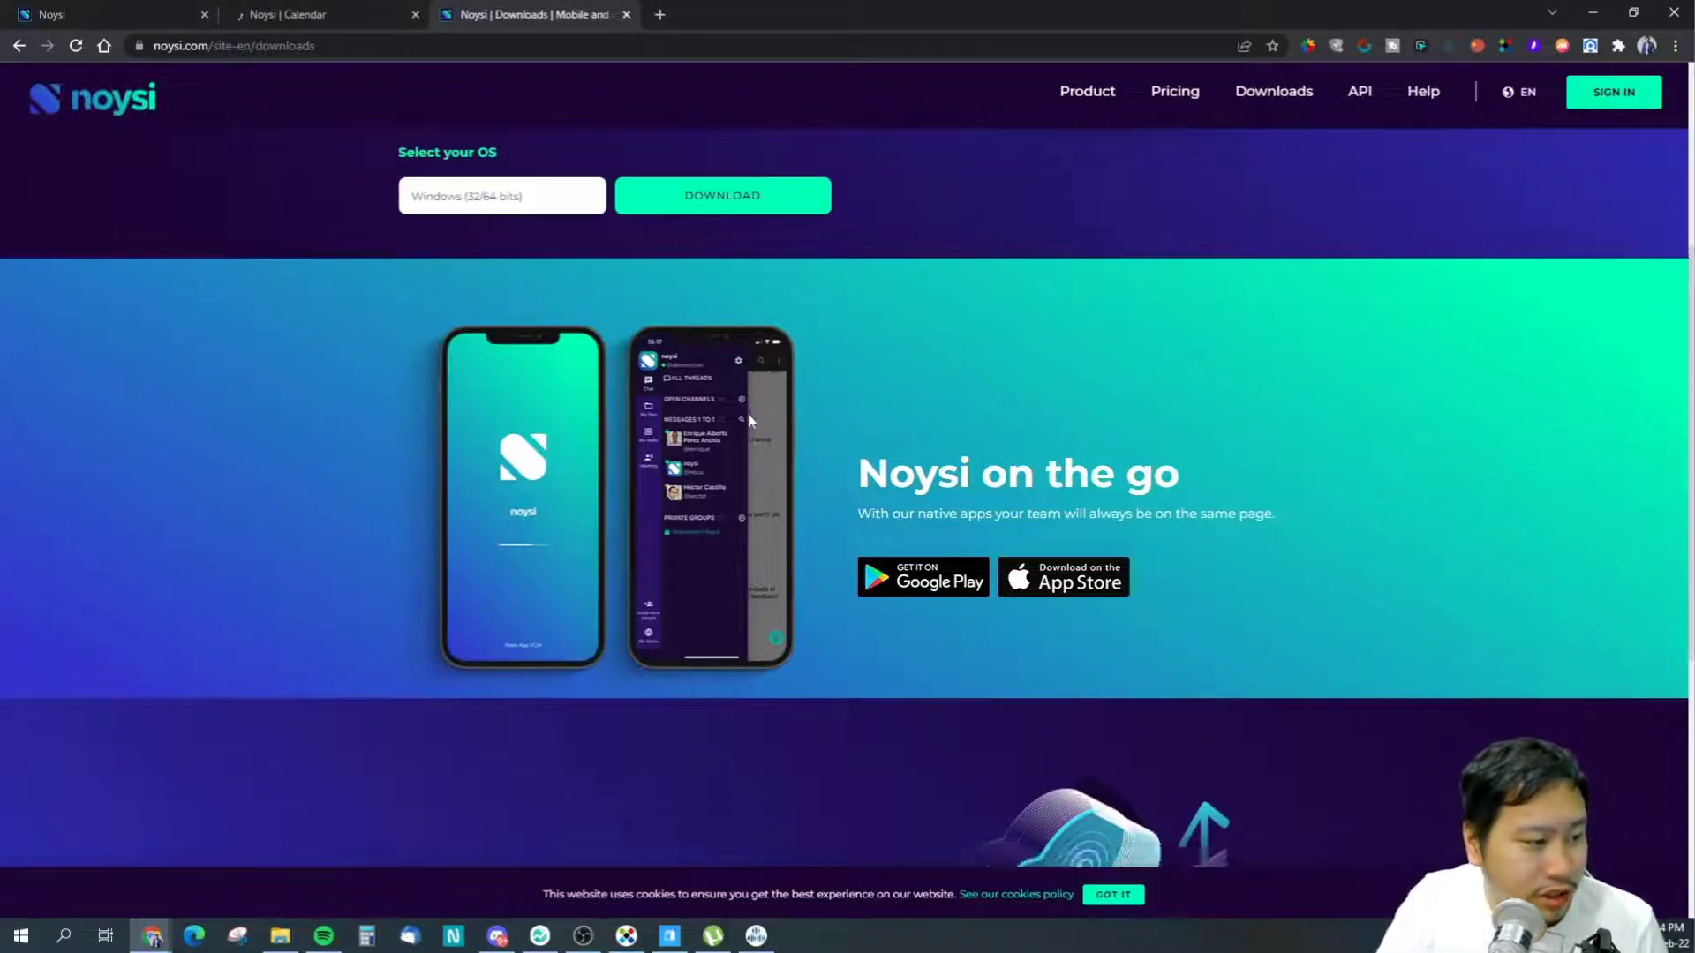
{"action": "scroll", "coordinate": [971, 565], "scroll_direction": "up", "scroll_amount": 2}
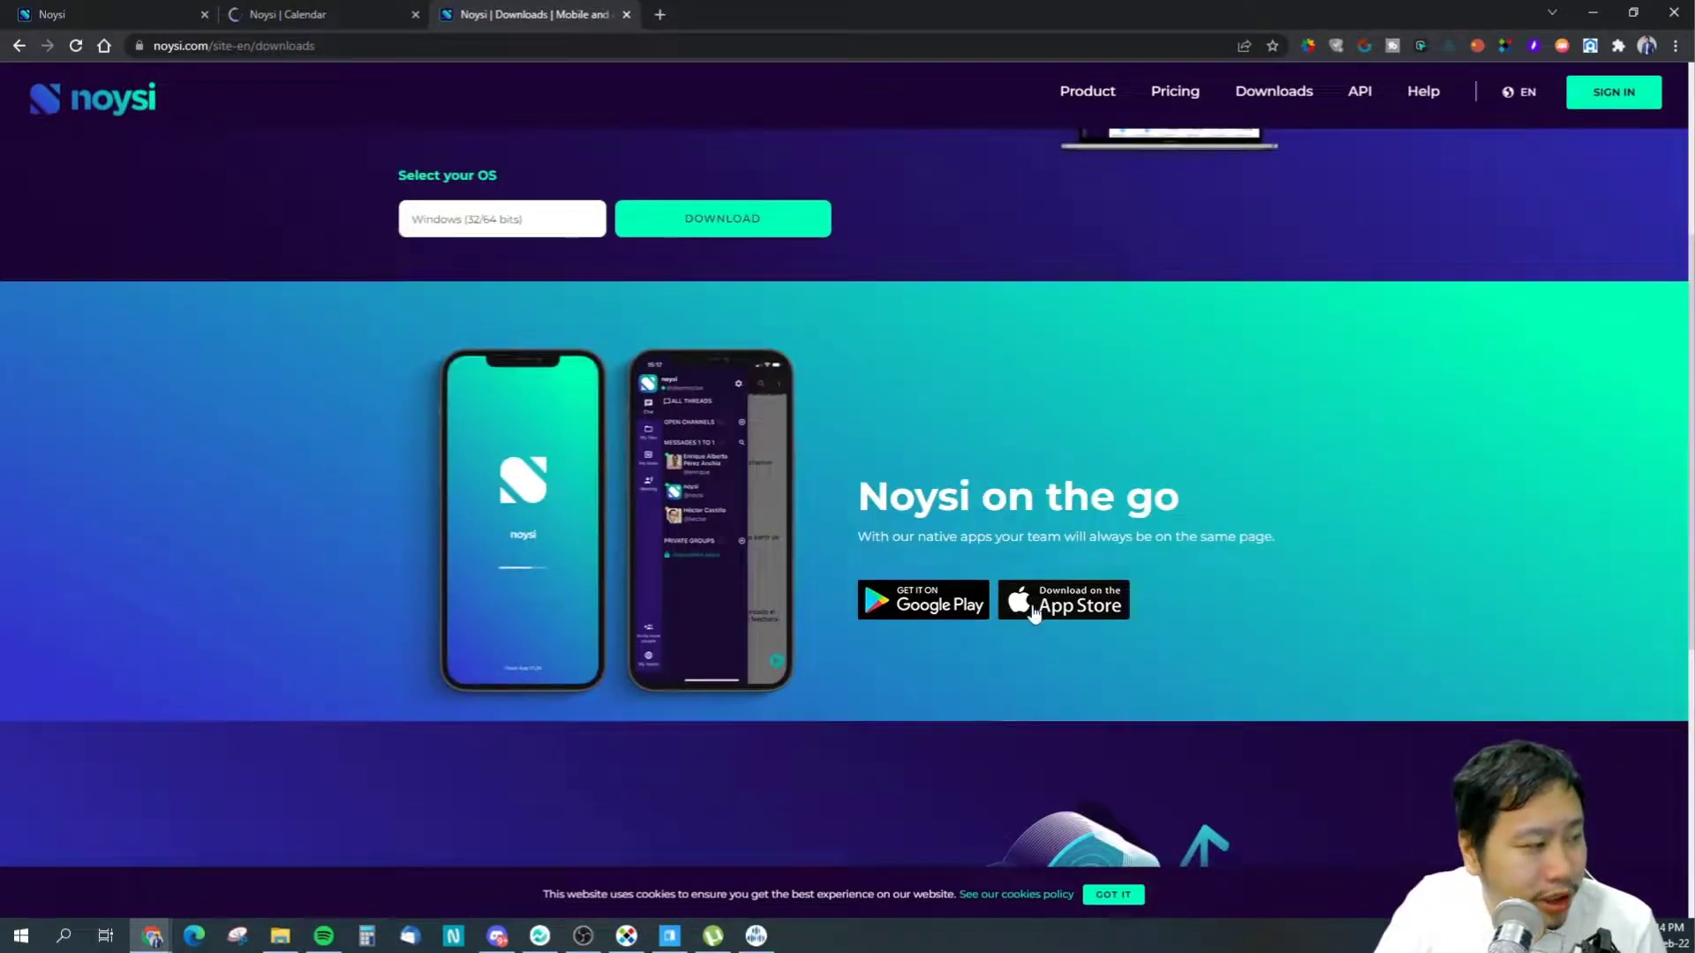
{"action": "scroll", "coordinate": [707, 558], "scroll_direction": "up", "scroll_amount": 2}
{"action": "left_click", "coordinate": [477, 401]}
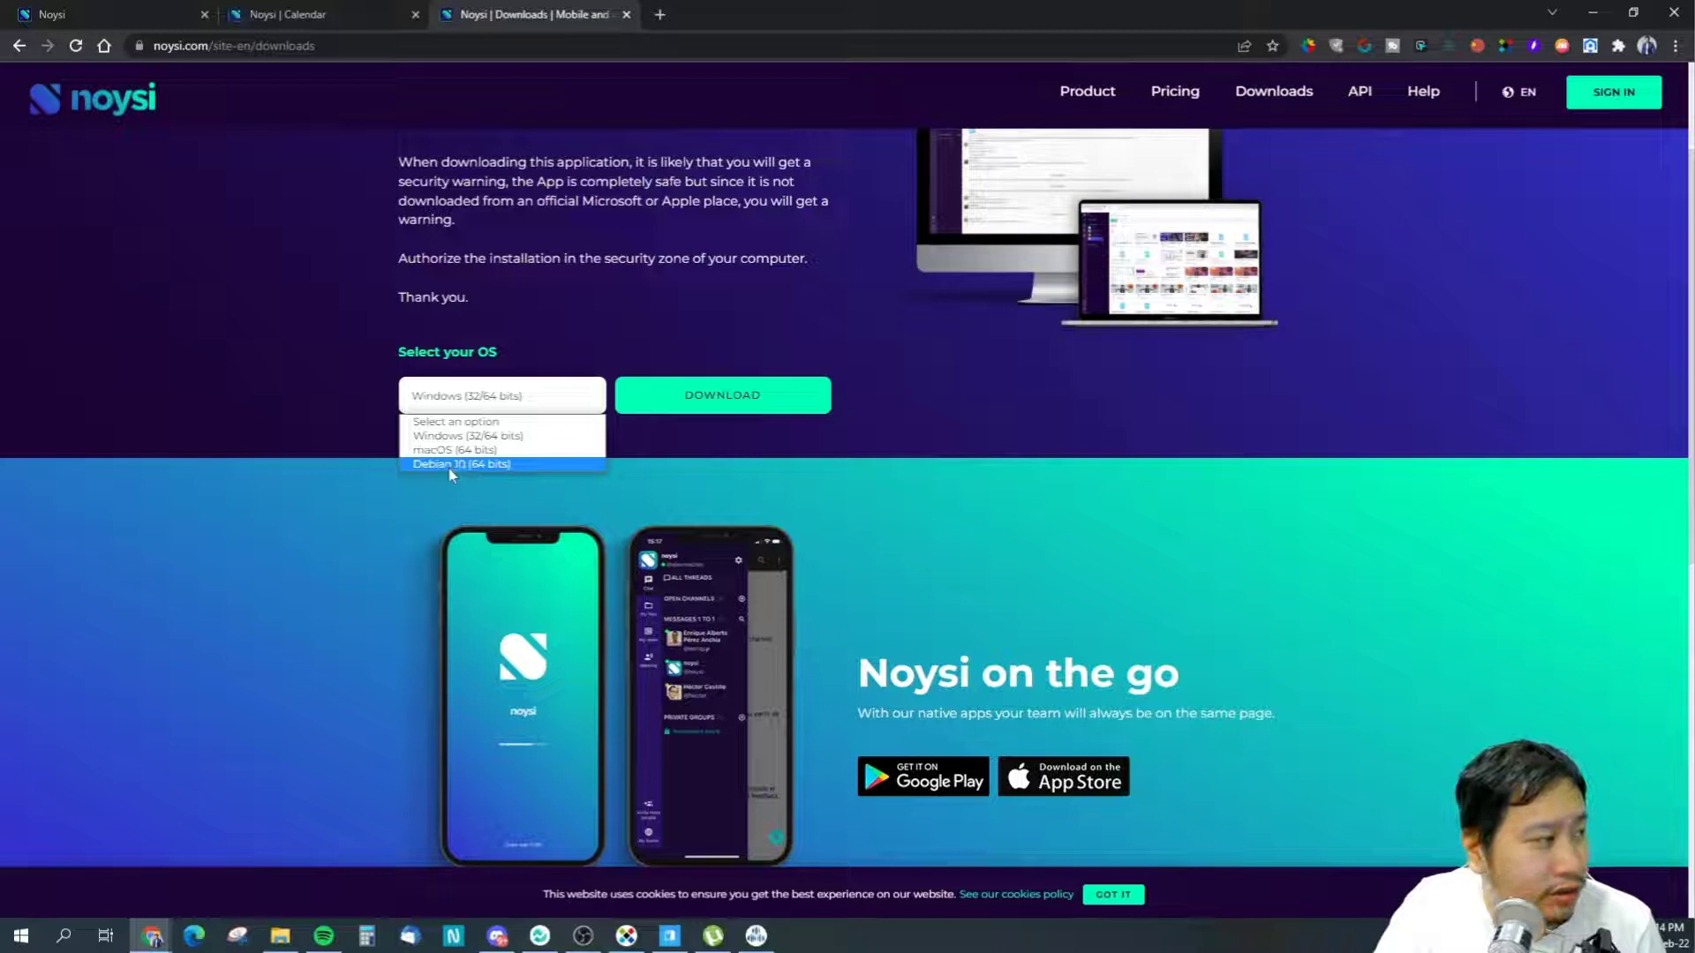
{"action": "scroll", "coordinate": [294, 458], "scroll_direction": "down", "scroll_amount": 8}
{"action": "scroll", "coordinate": [293, 454], "scroll_direction": "up", "scroll_amount": 8}
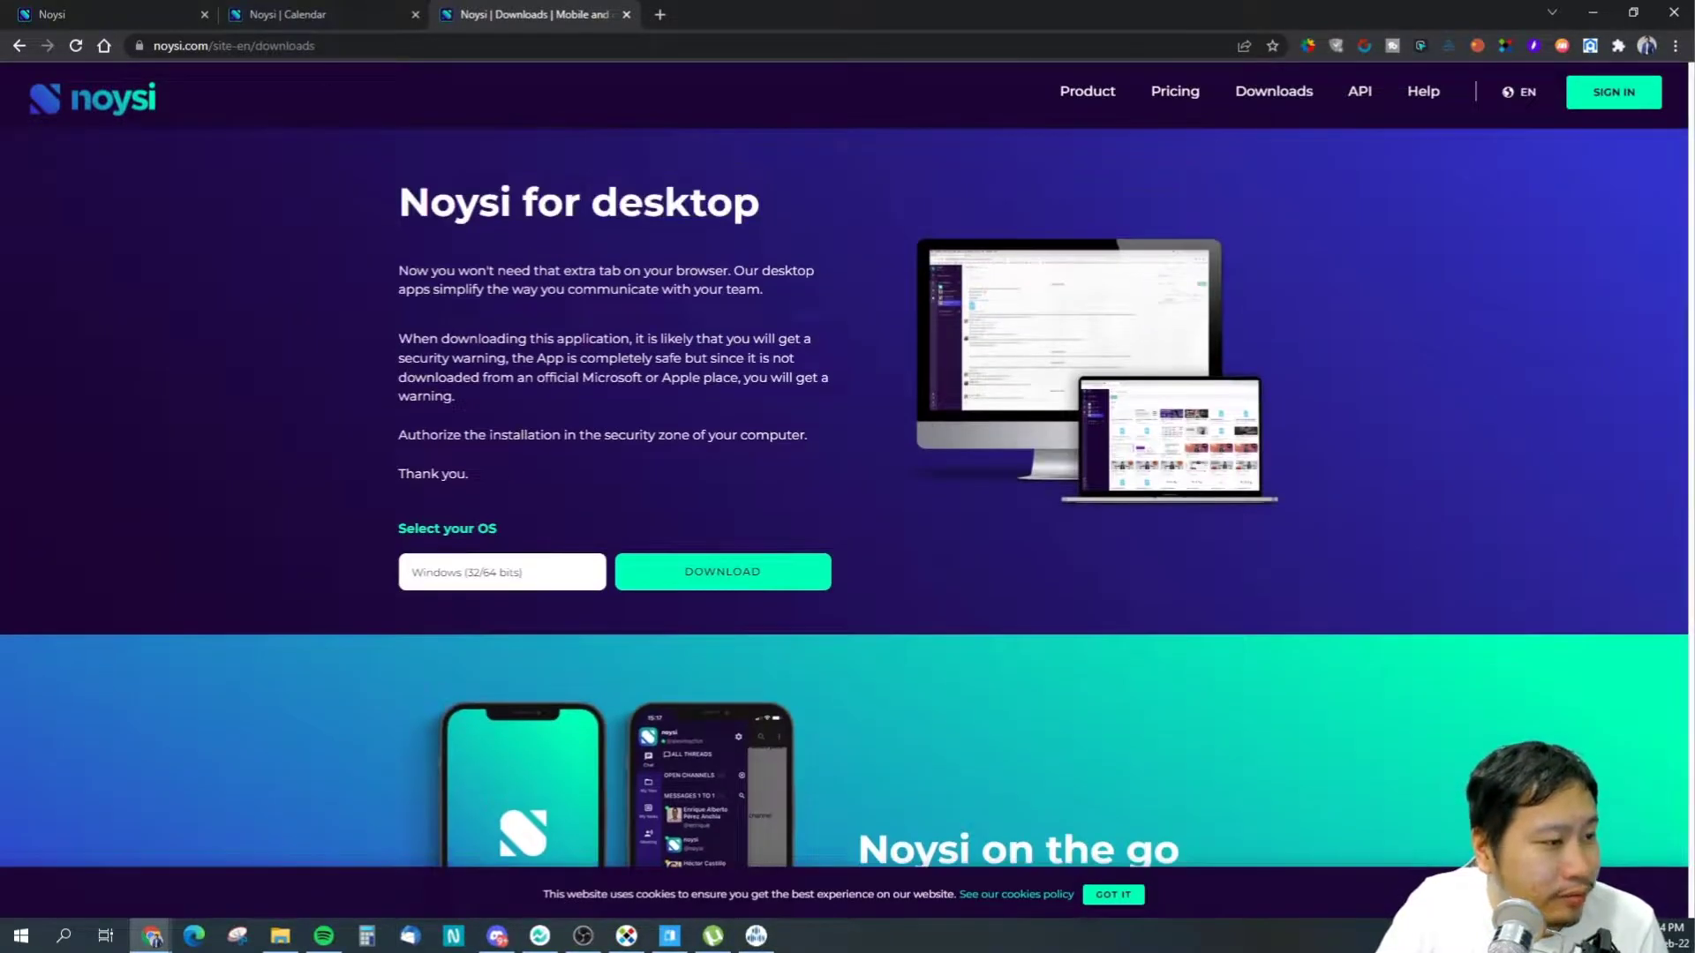
- Return to the Noysi tab, visit My teams, and go back to My tasks
{"action": "key", "text": "ctrl+shift+Tab"}
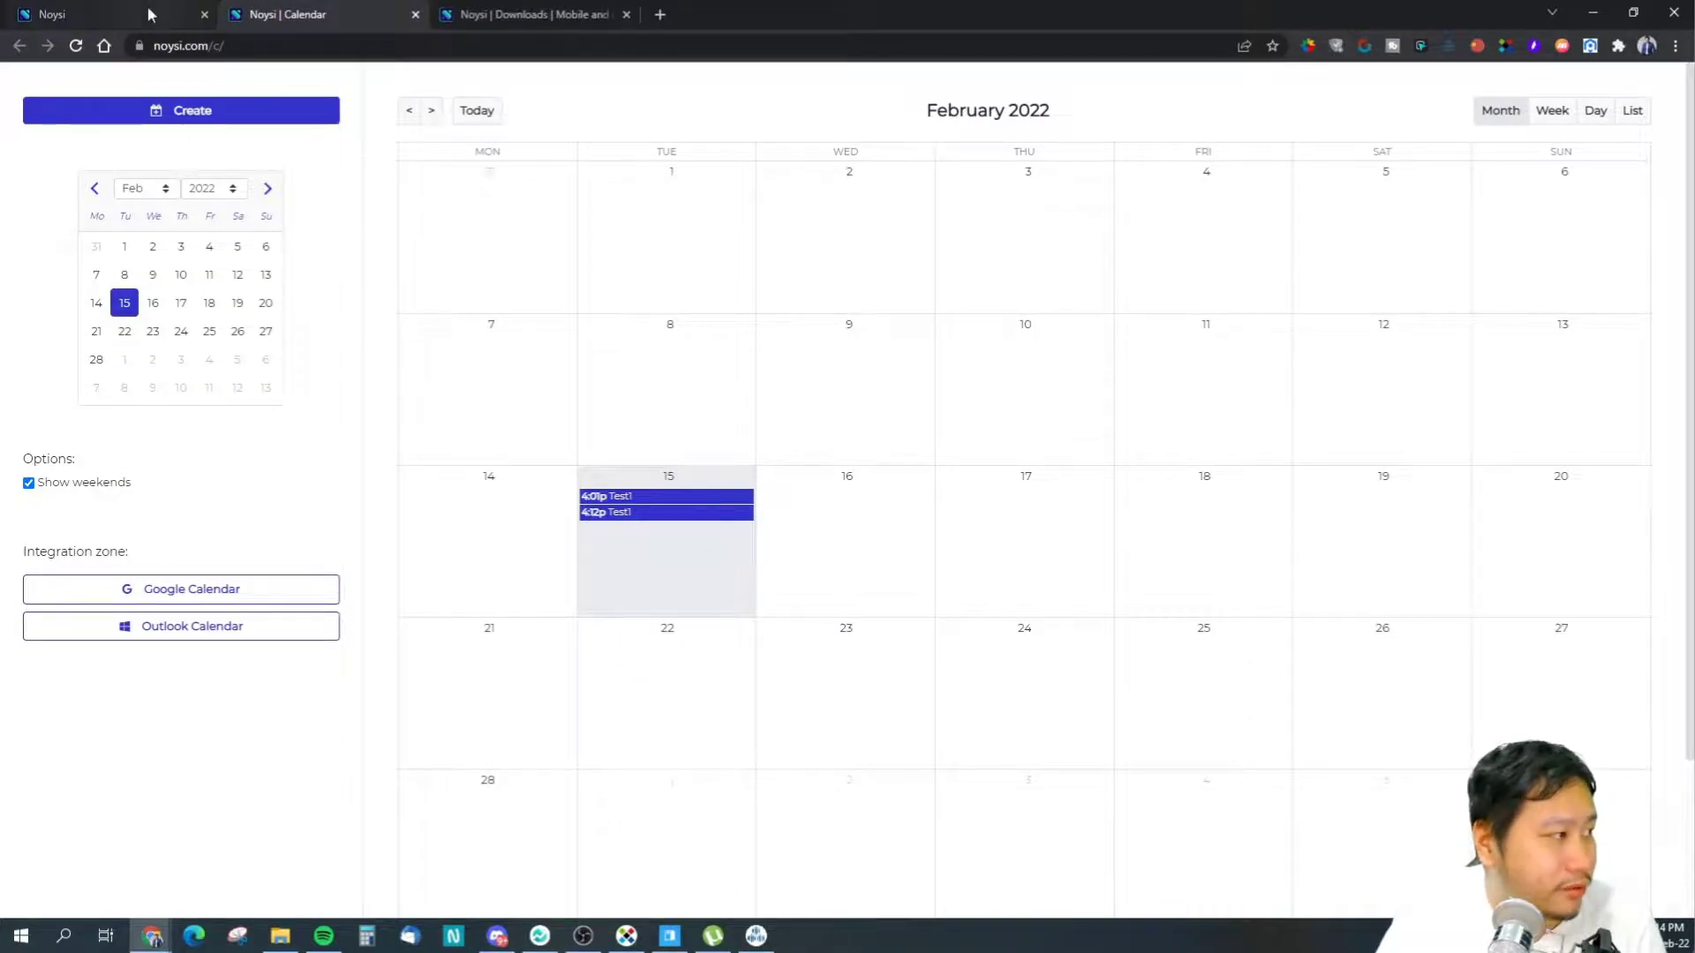
{"action": "left_click", "coordinate": [196, 8]}
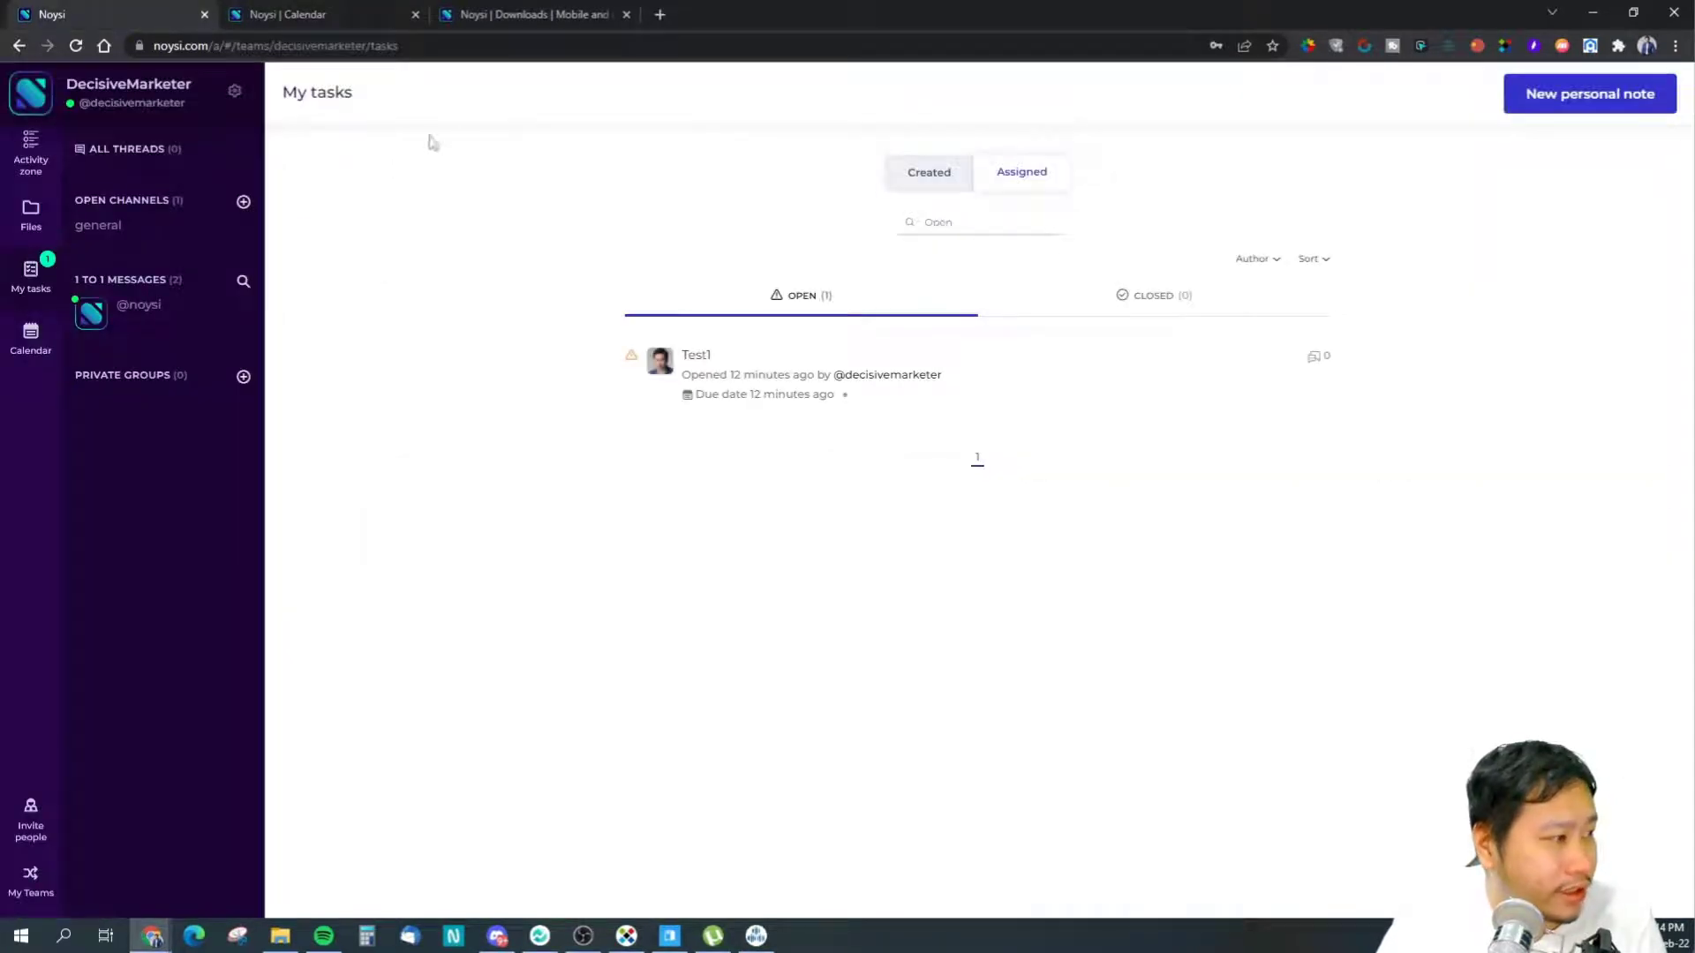
{"action": "left_click", "coordinate": [35, 881]}
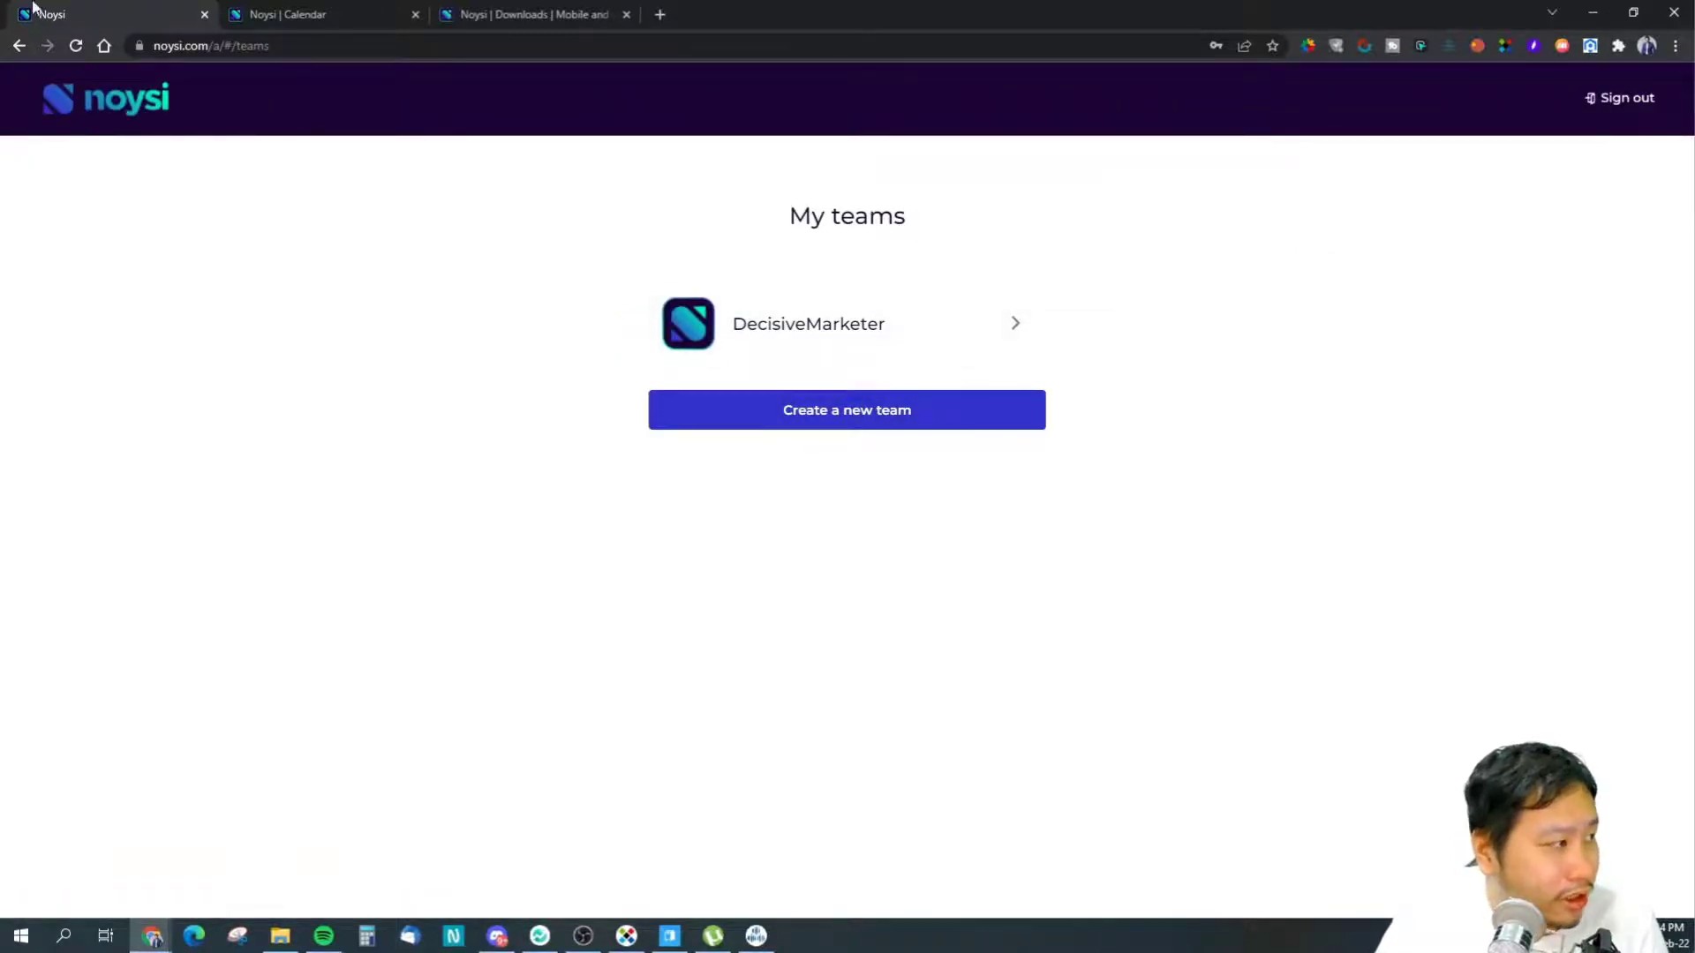
{"action": "left_click", "coordinate": [19, 45]}
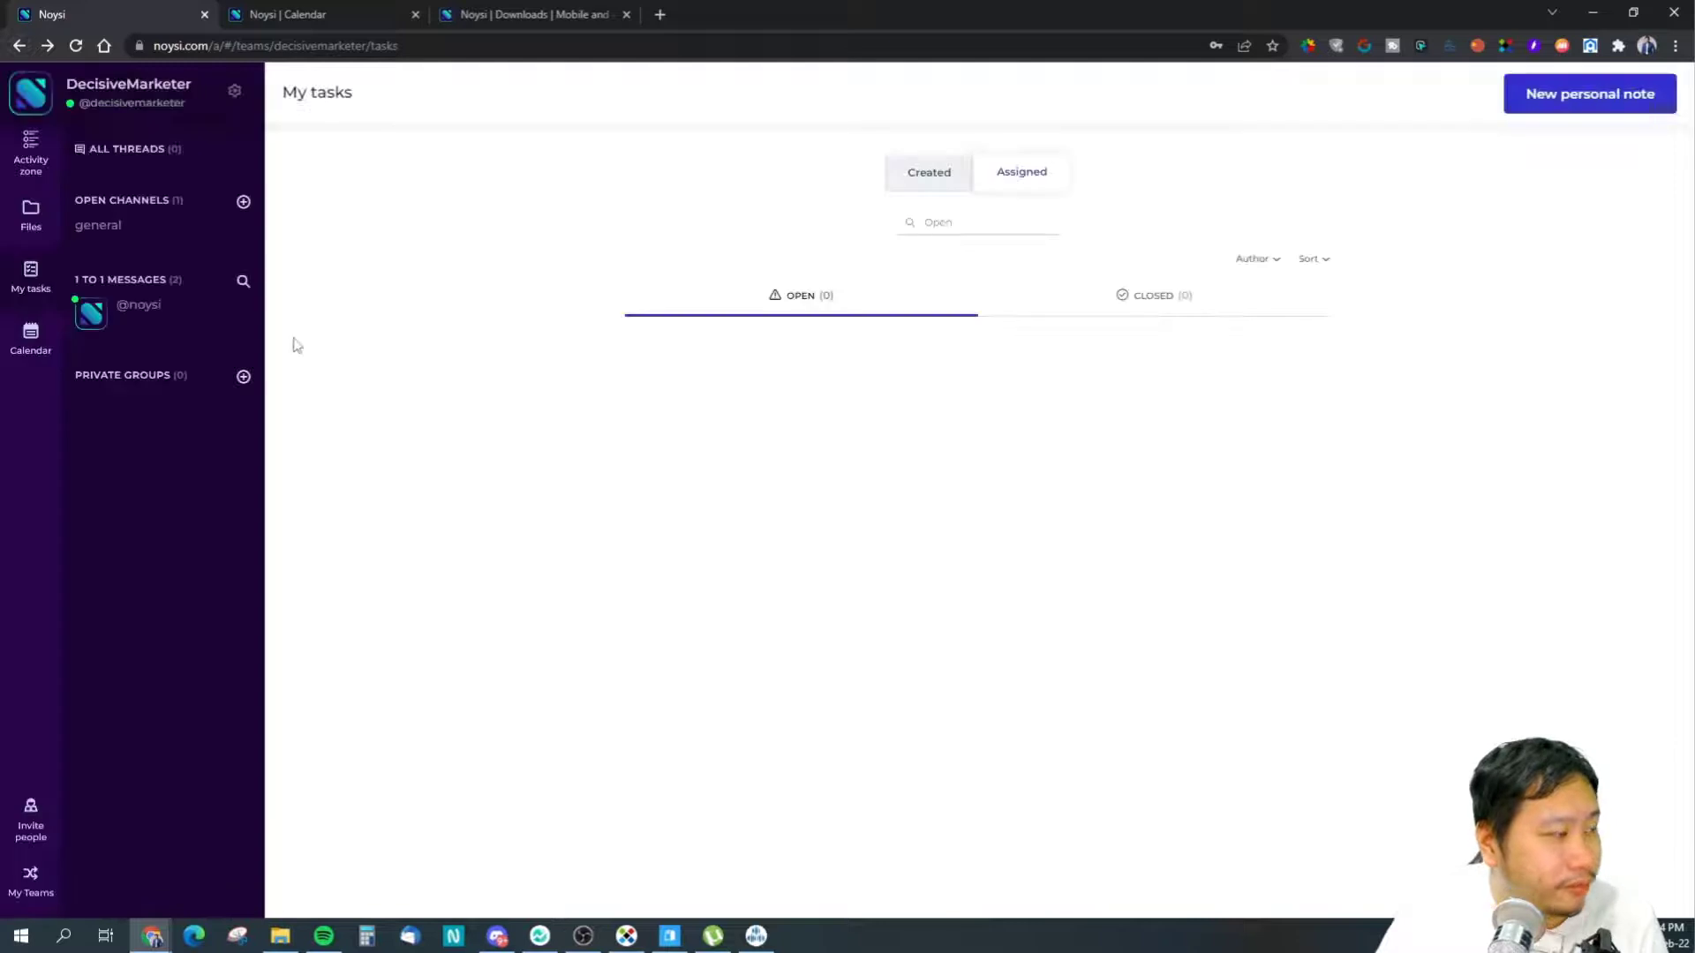
- Look over the CNAME custom-domain client portal page, then go back to the general channel
{"action": "left_click", "coordinate": [234, 92]}
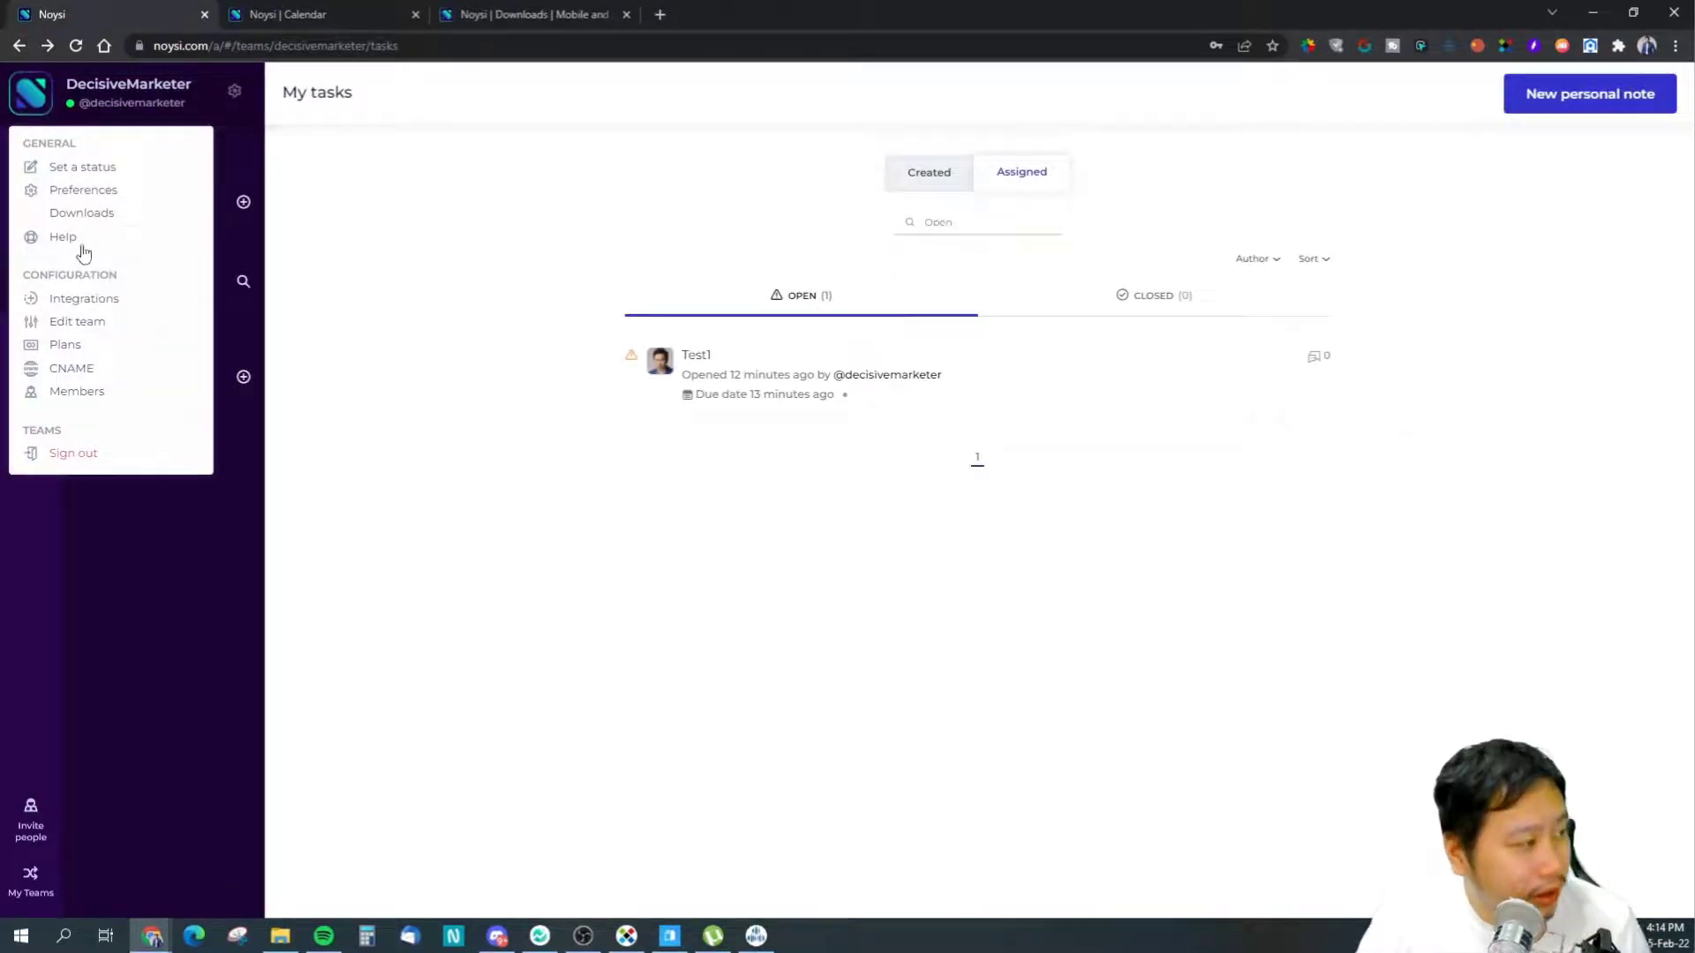
{"action": "left_click", "coordinate": [94, 369]}
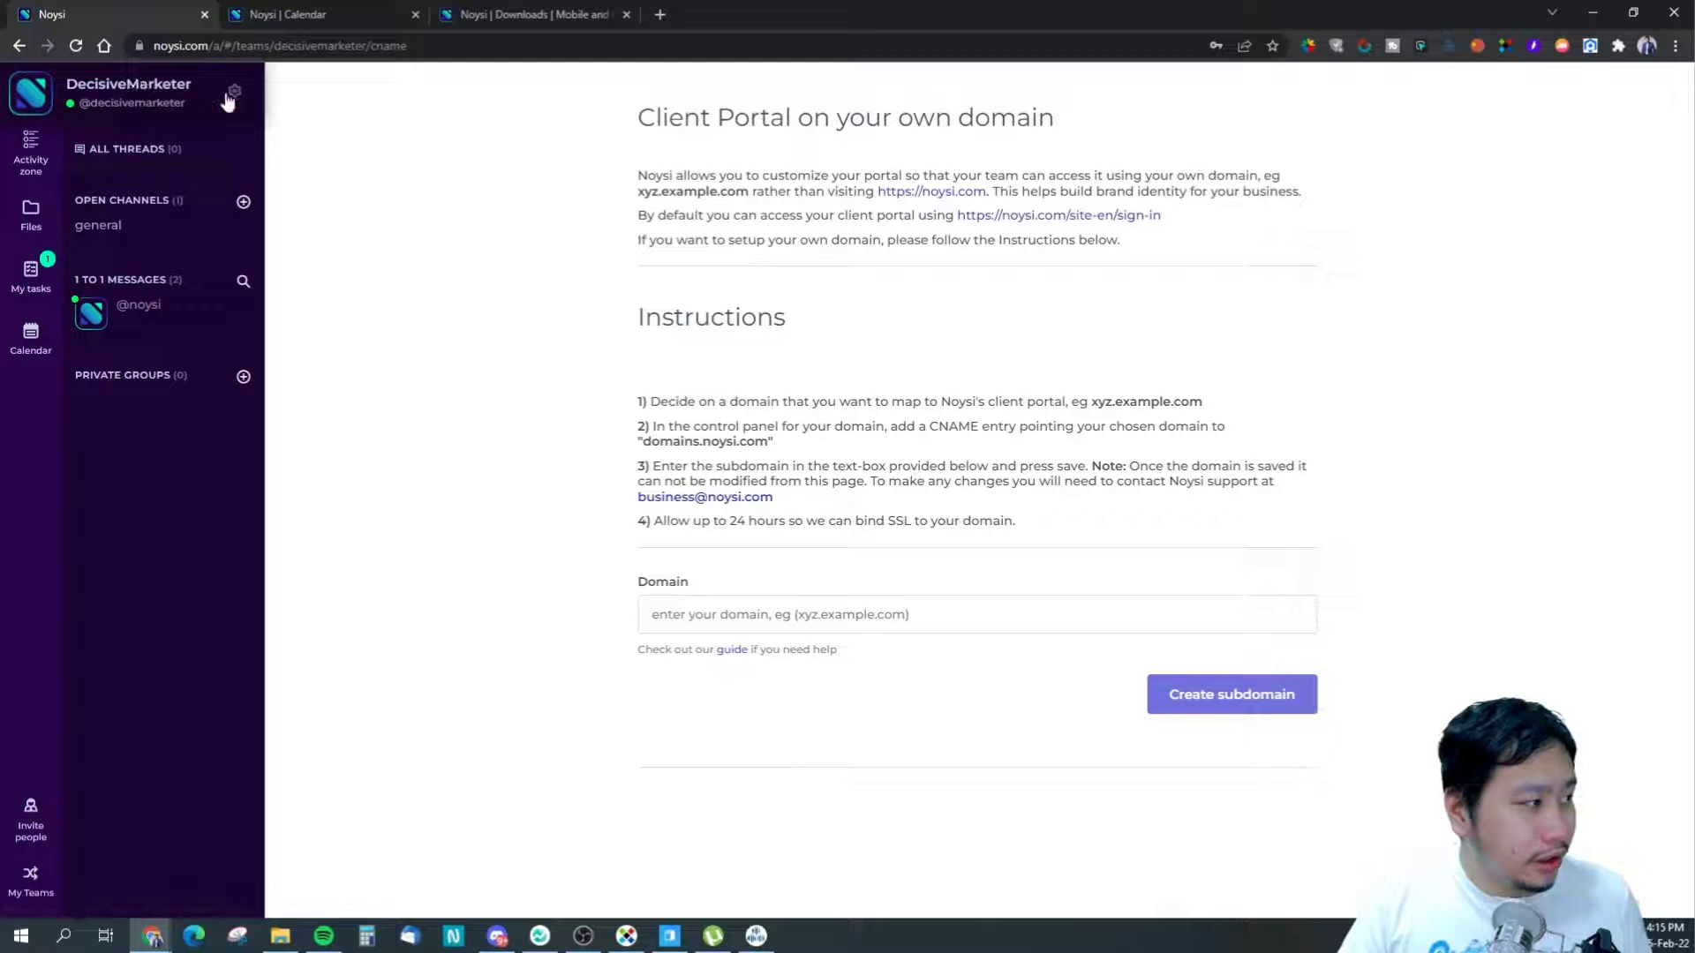
{"action": "left_click", "coordinate": [101, 226]}
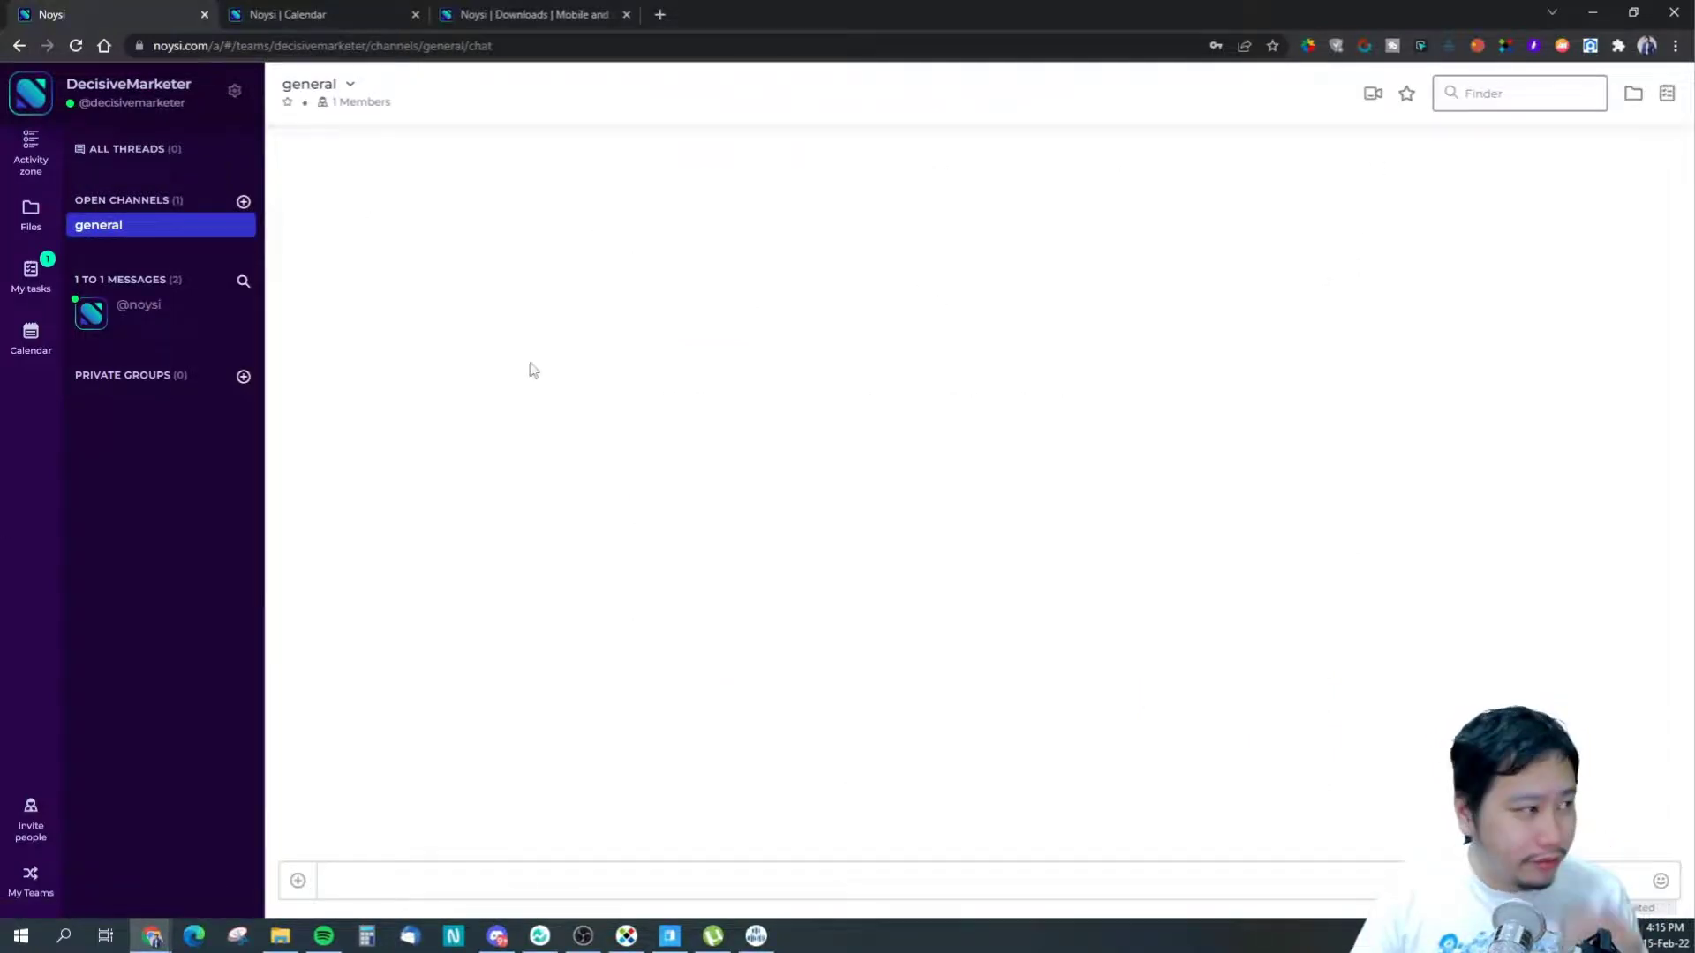
- Start a channel video call, browse its Profile, Sound and More settings, then close them
{"action": "left_click", "coordinate": [1374, 94]}
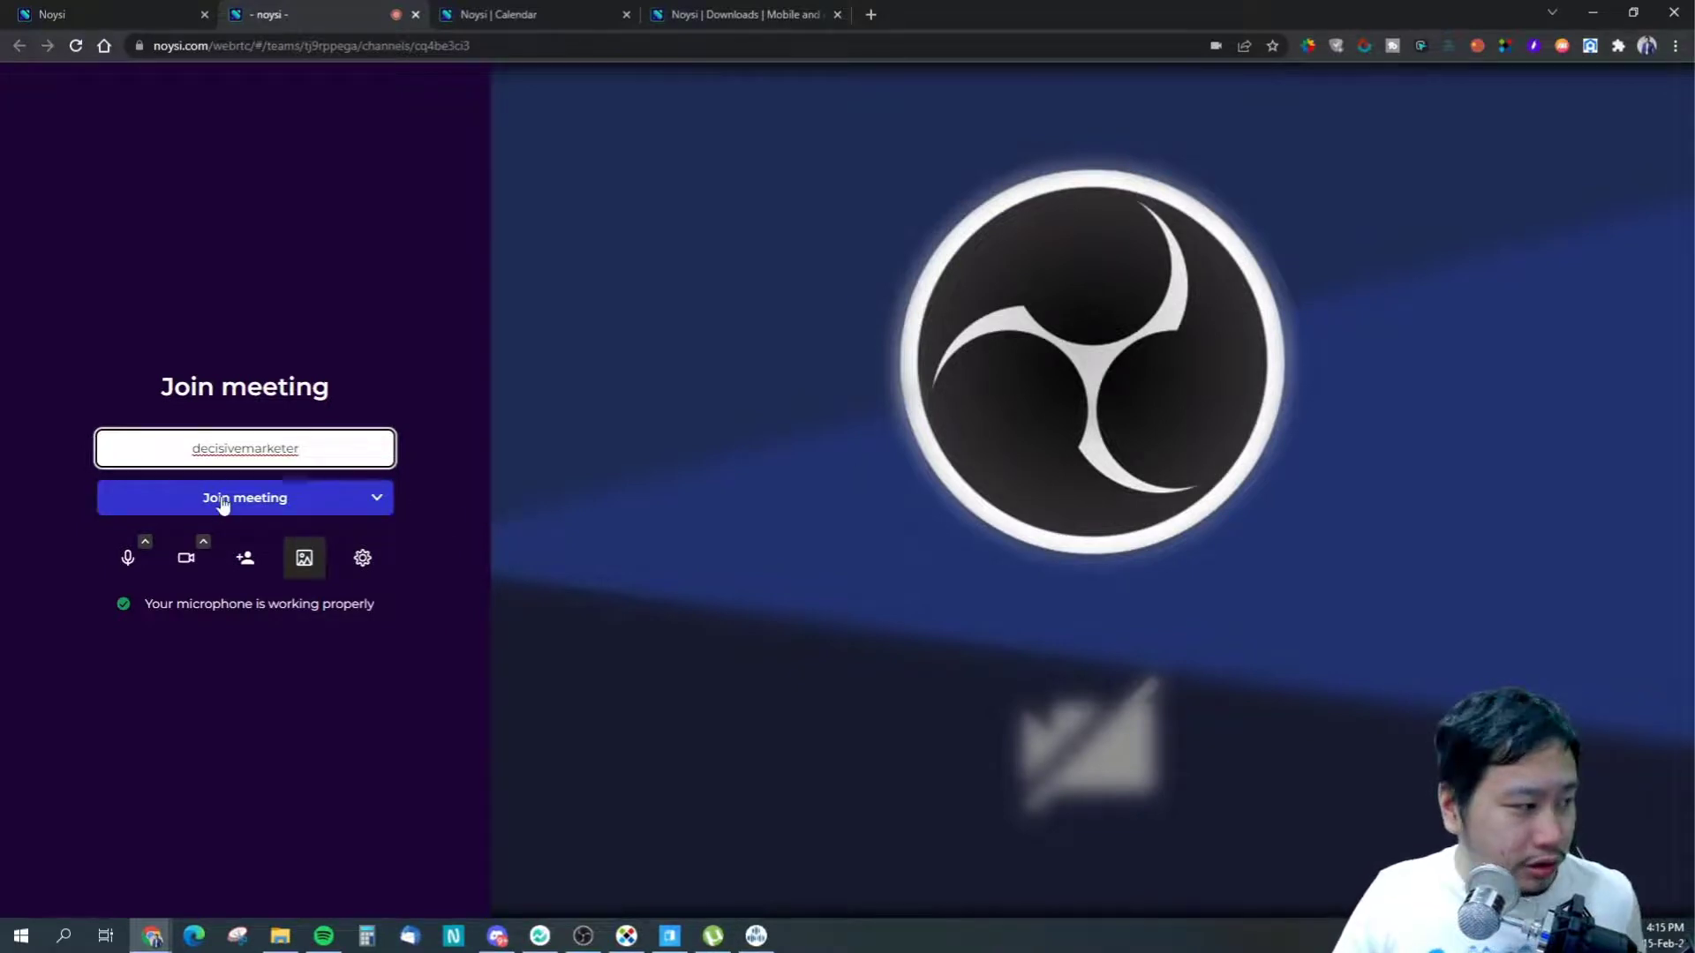
{"action": "left_click", "coordinate": [360, 560]}
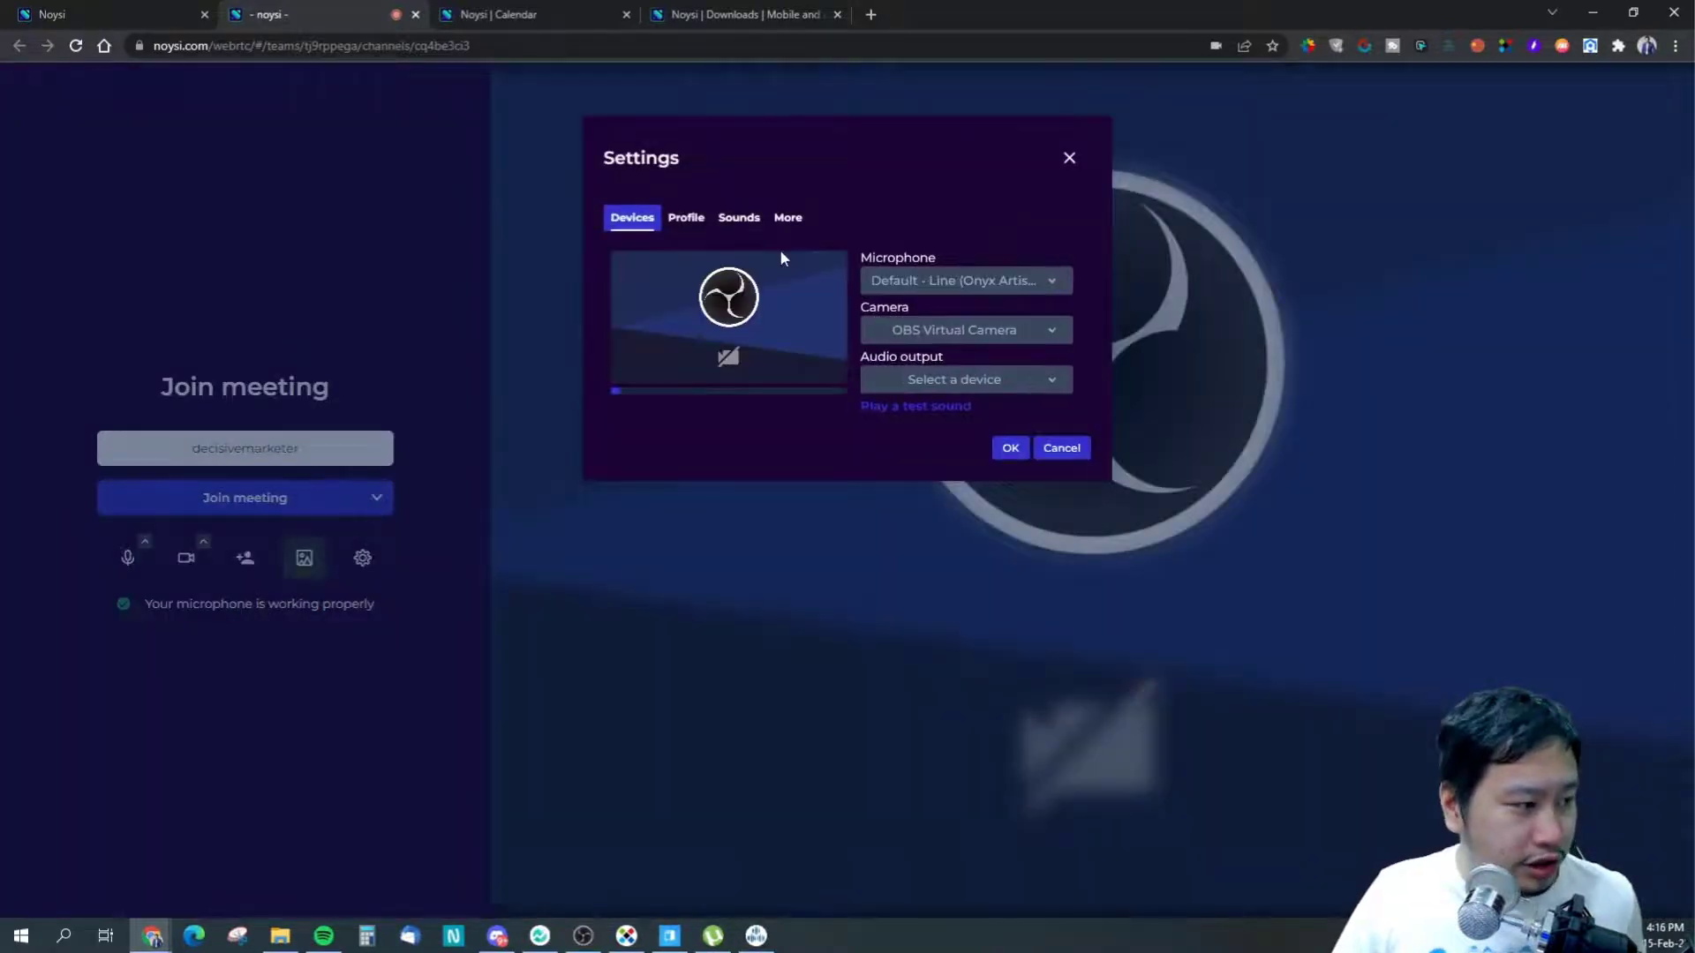
{"action": "left_click", "coordinate": [684, 221]}
{"action": "left_click", "coordinate": [723, 223]}
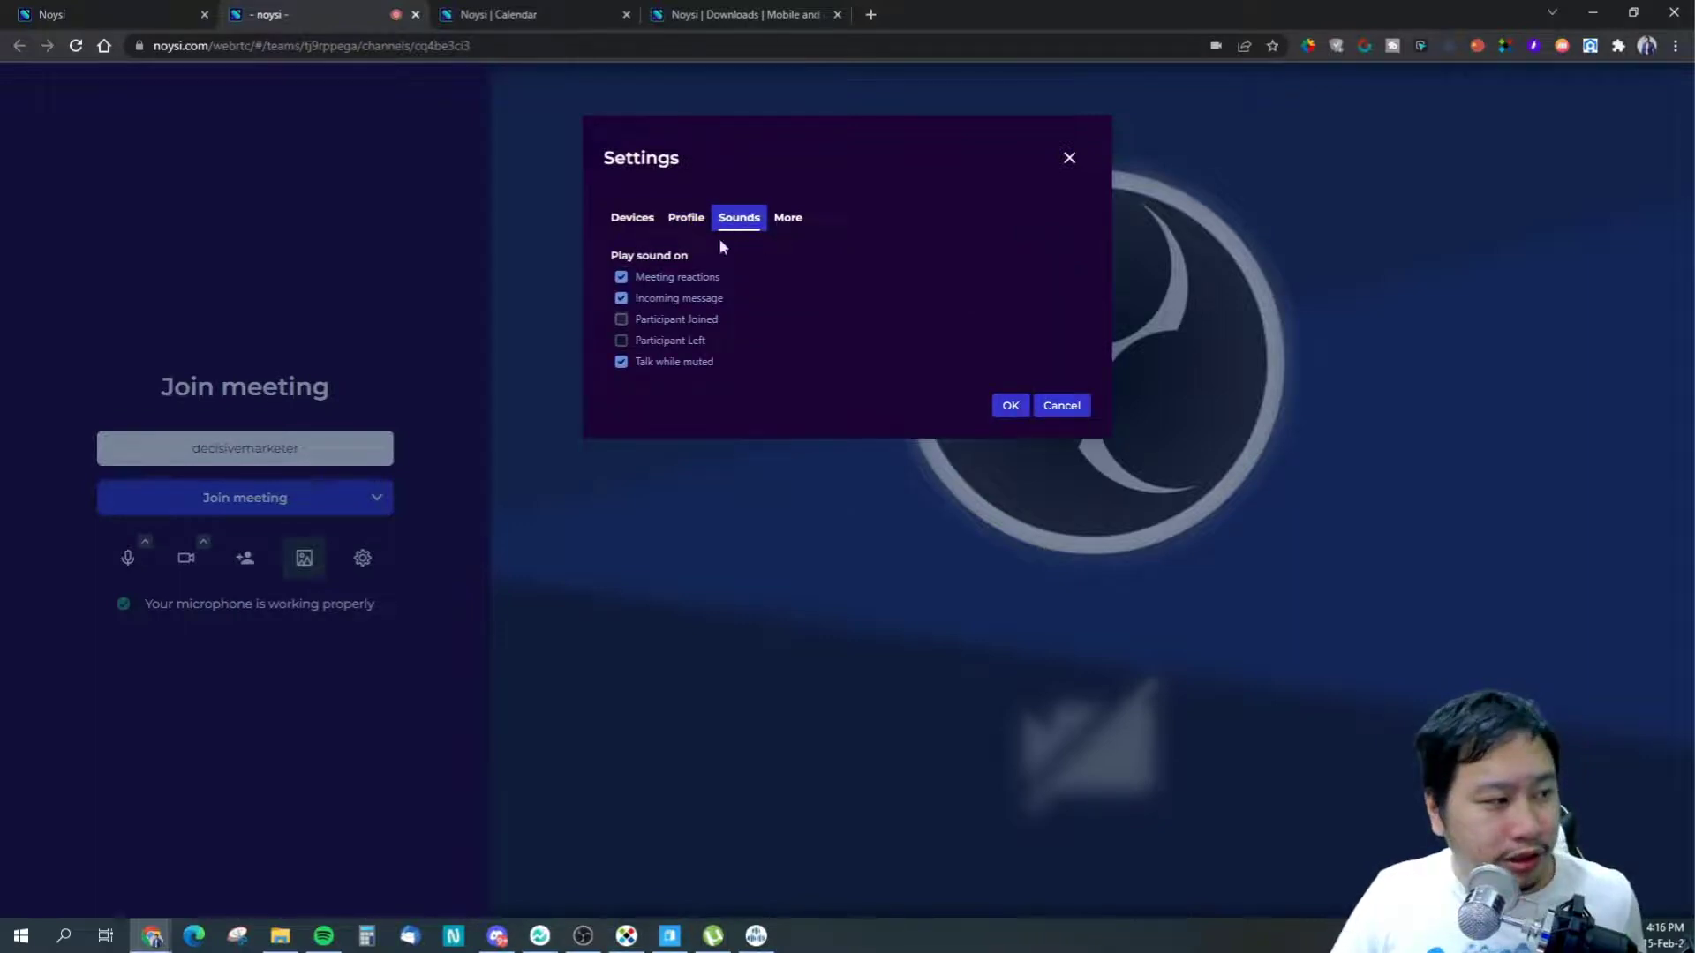
{"action": "left_click", "coordinate": [802, 231]}
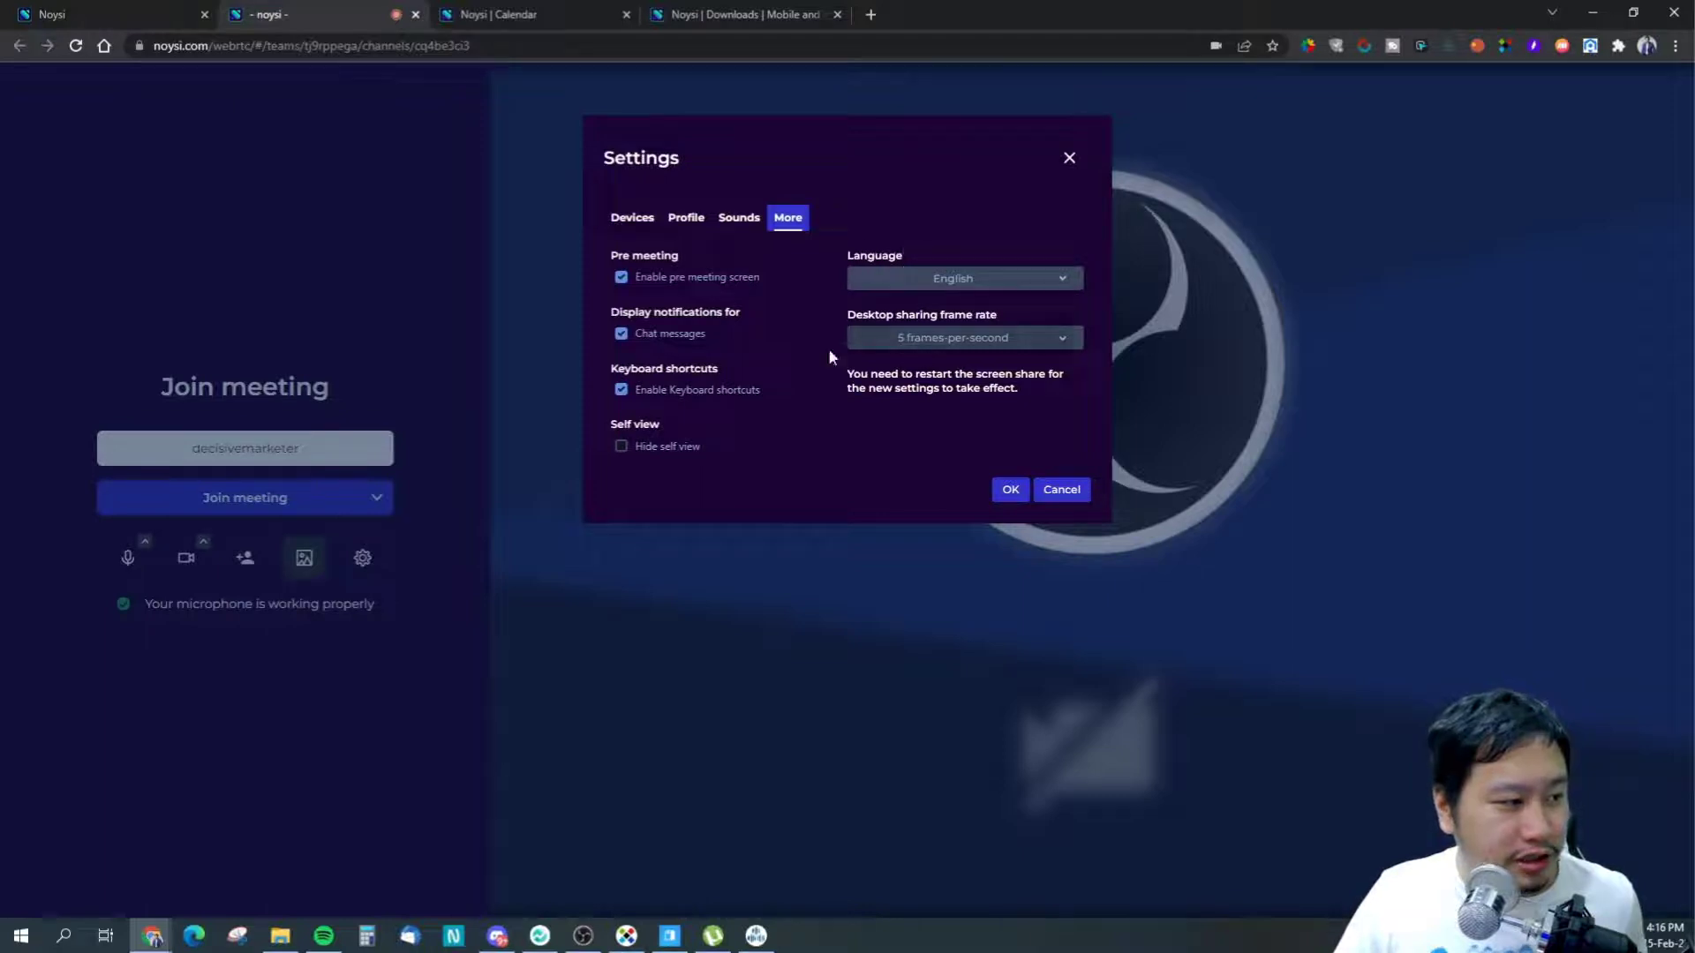
{"action": "left_click", "coordinate": [1069, 157]}
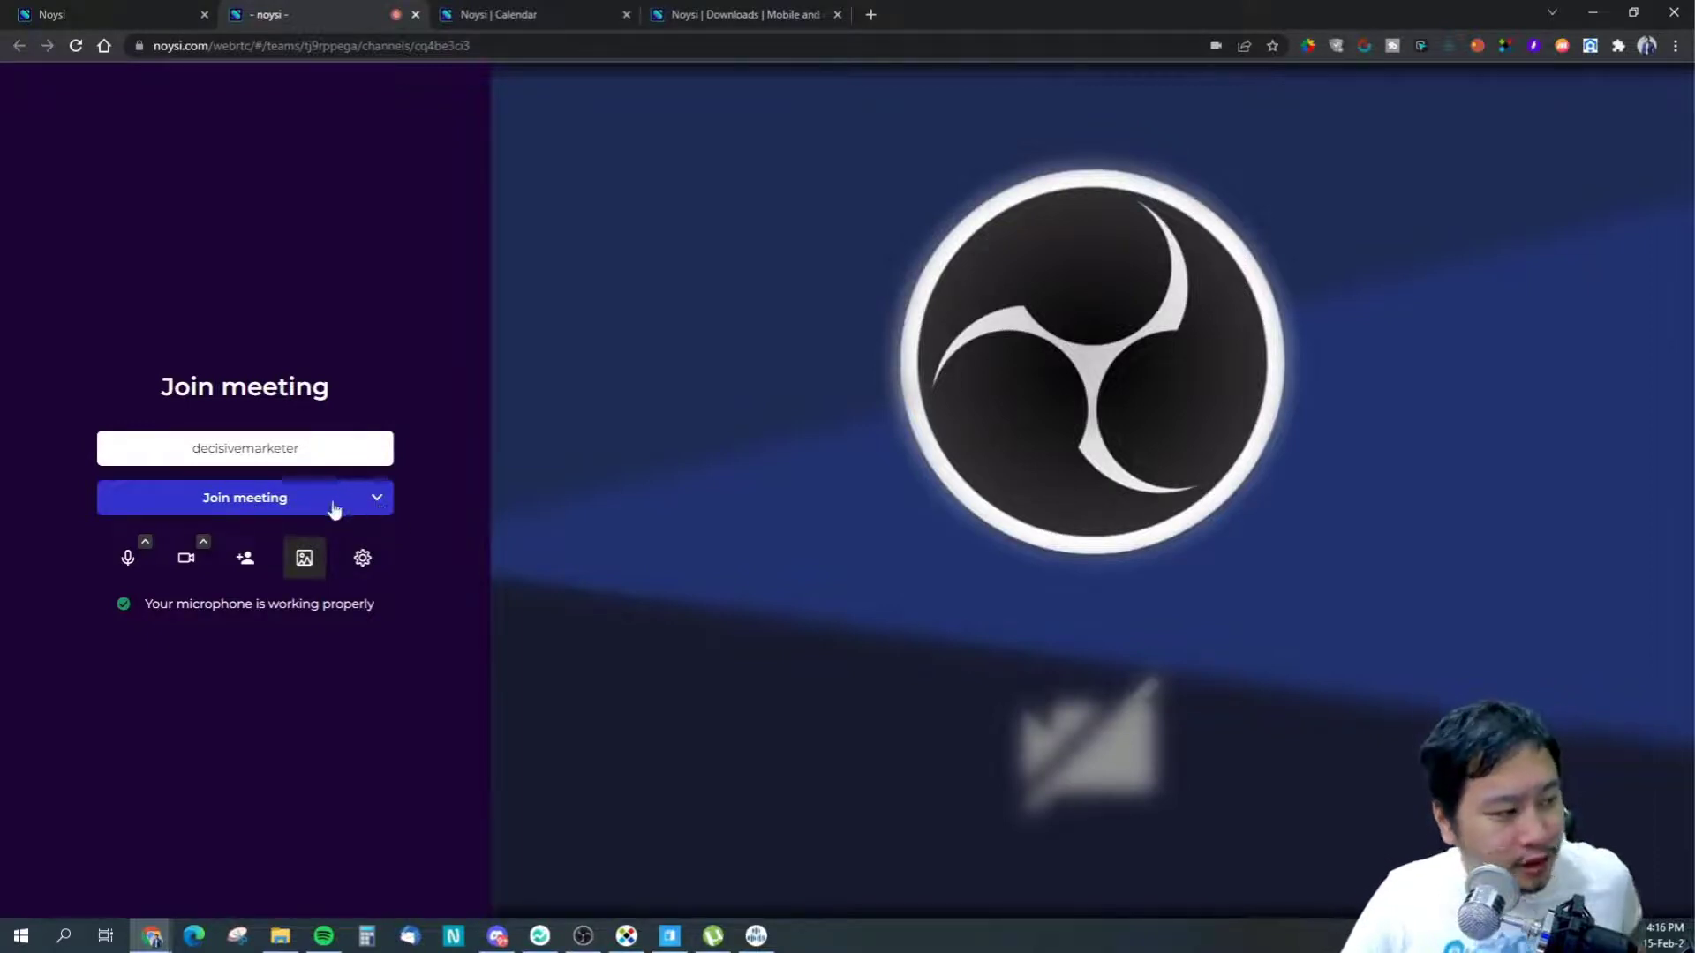
- Join the meeting and copy its embed code from Embed meeting
{"action": "left_click", "coordinate": [257, 505]}
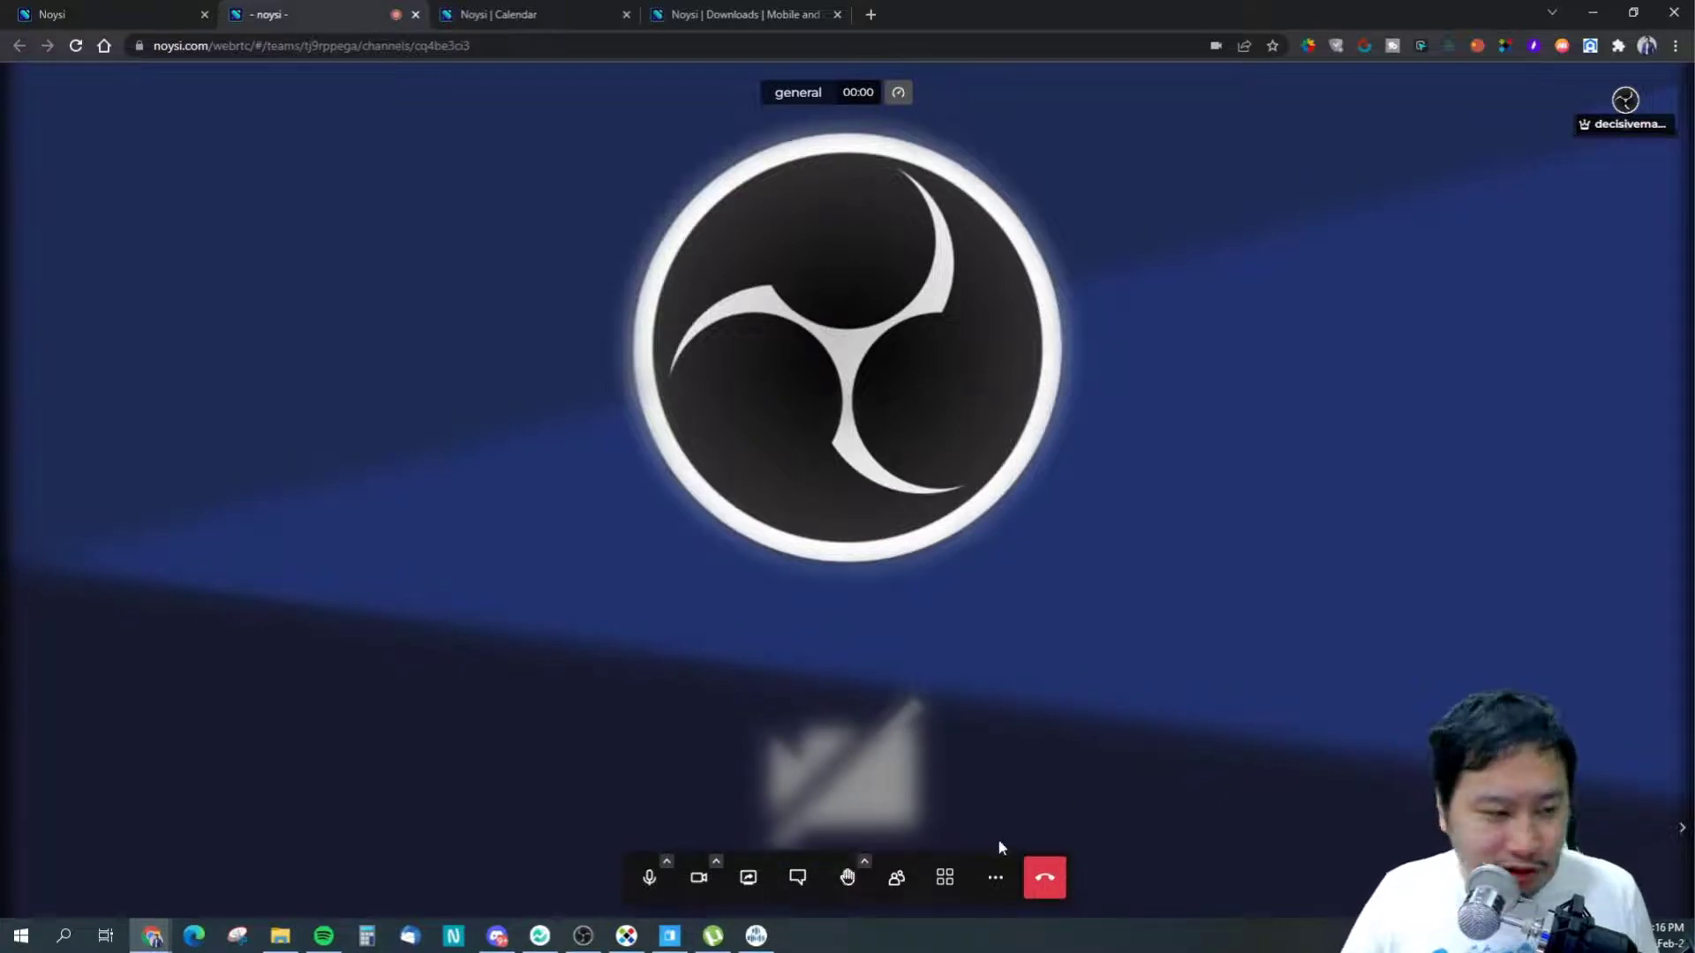
{"action": "left_click", "coordinate": [995, 877]}
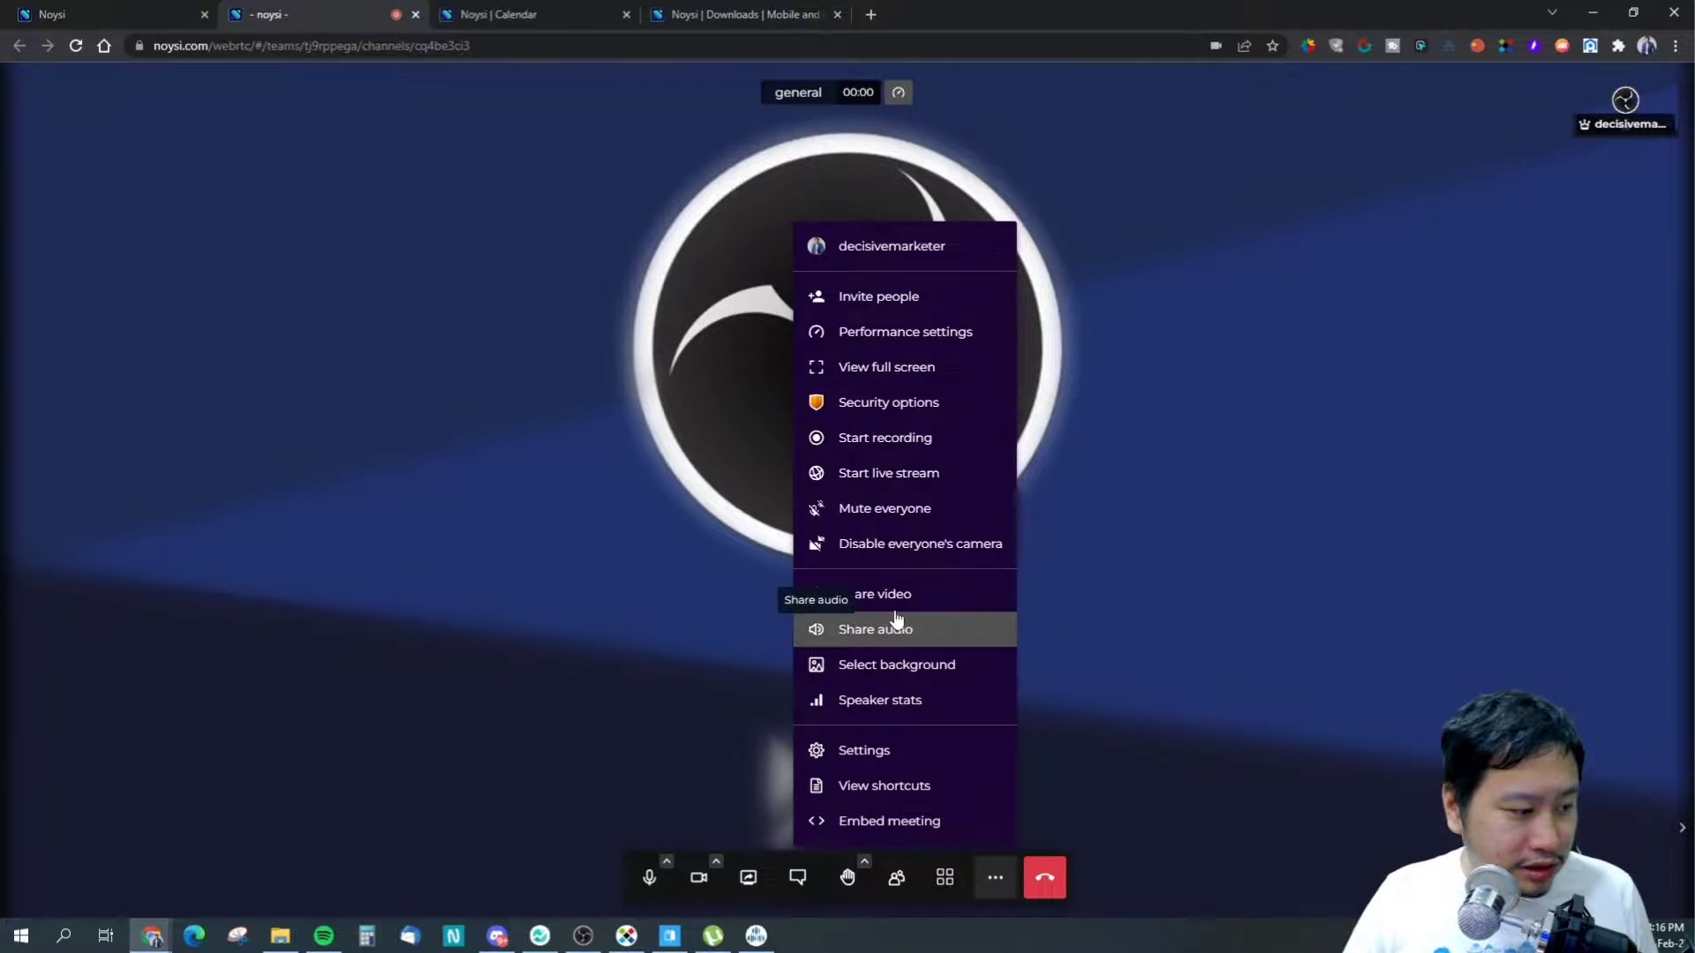
{"action": "left_click", "coordinate": [876, 823]}
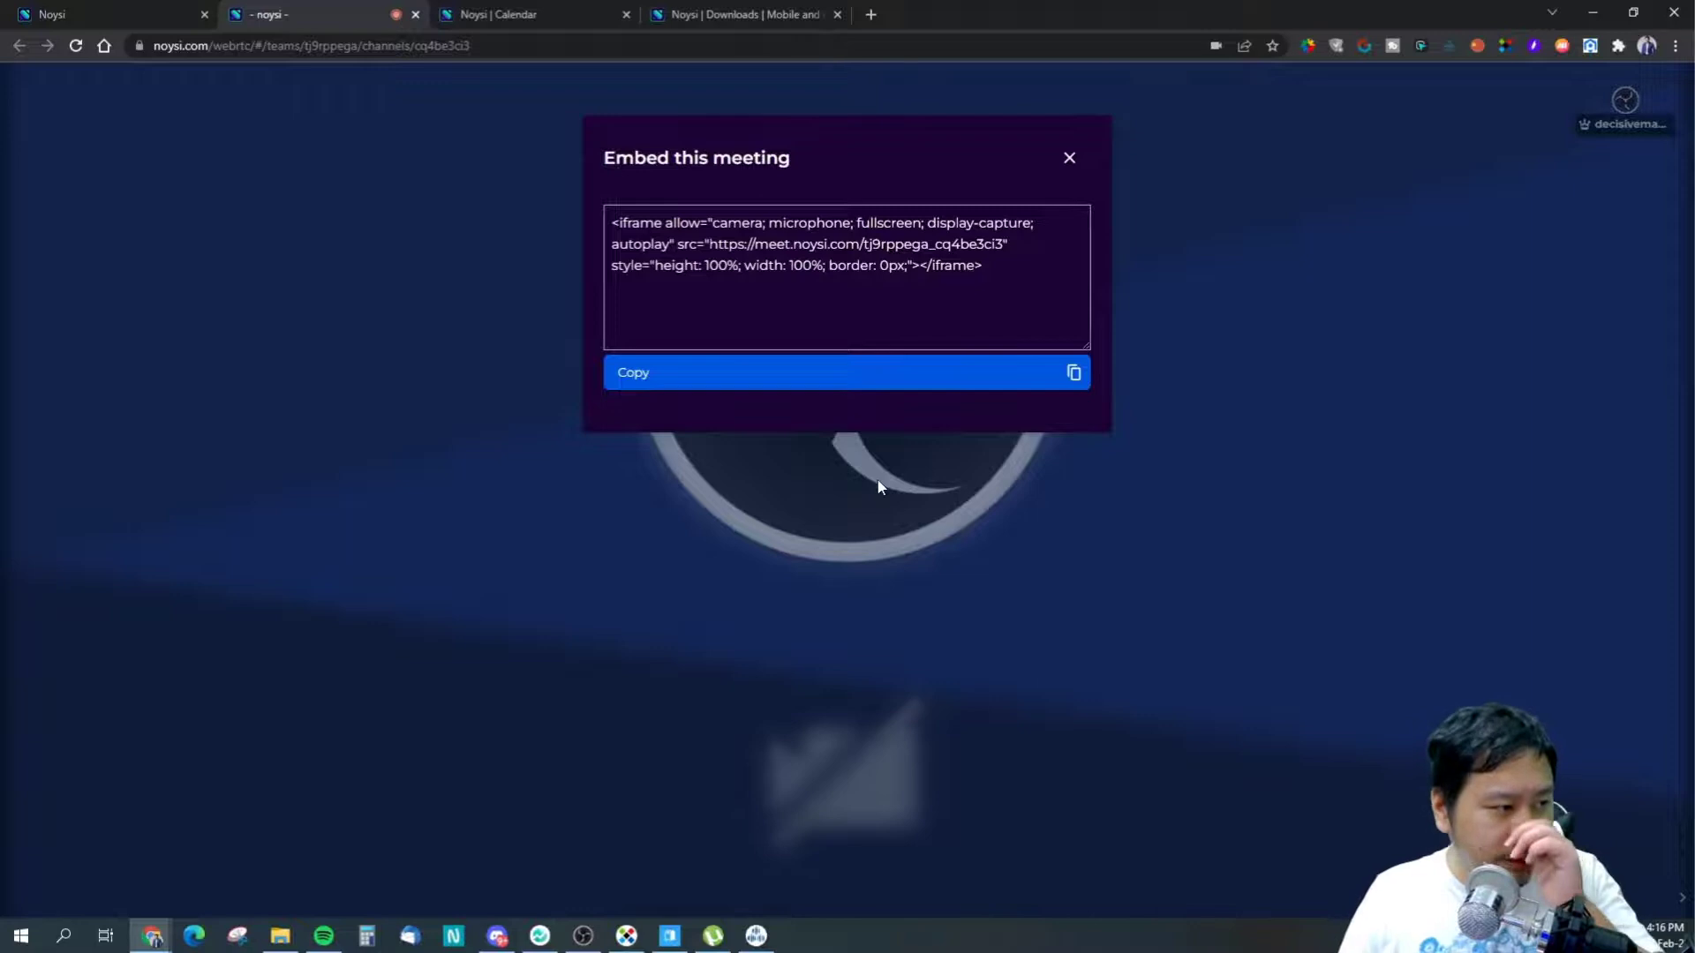
{"action": "left_click", "coordinate": [866, 374]}
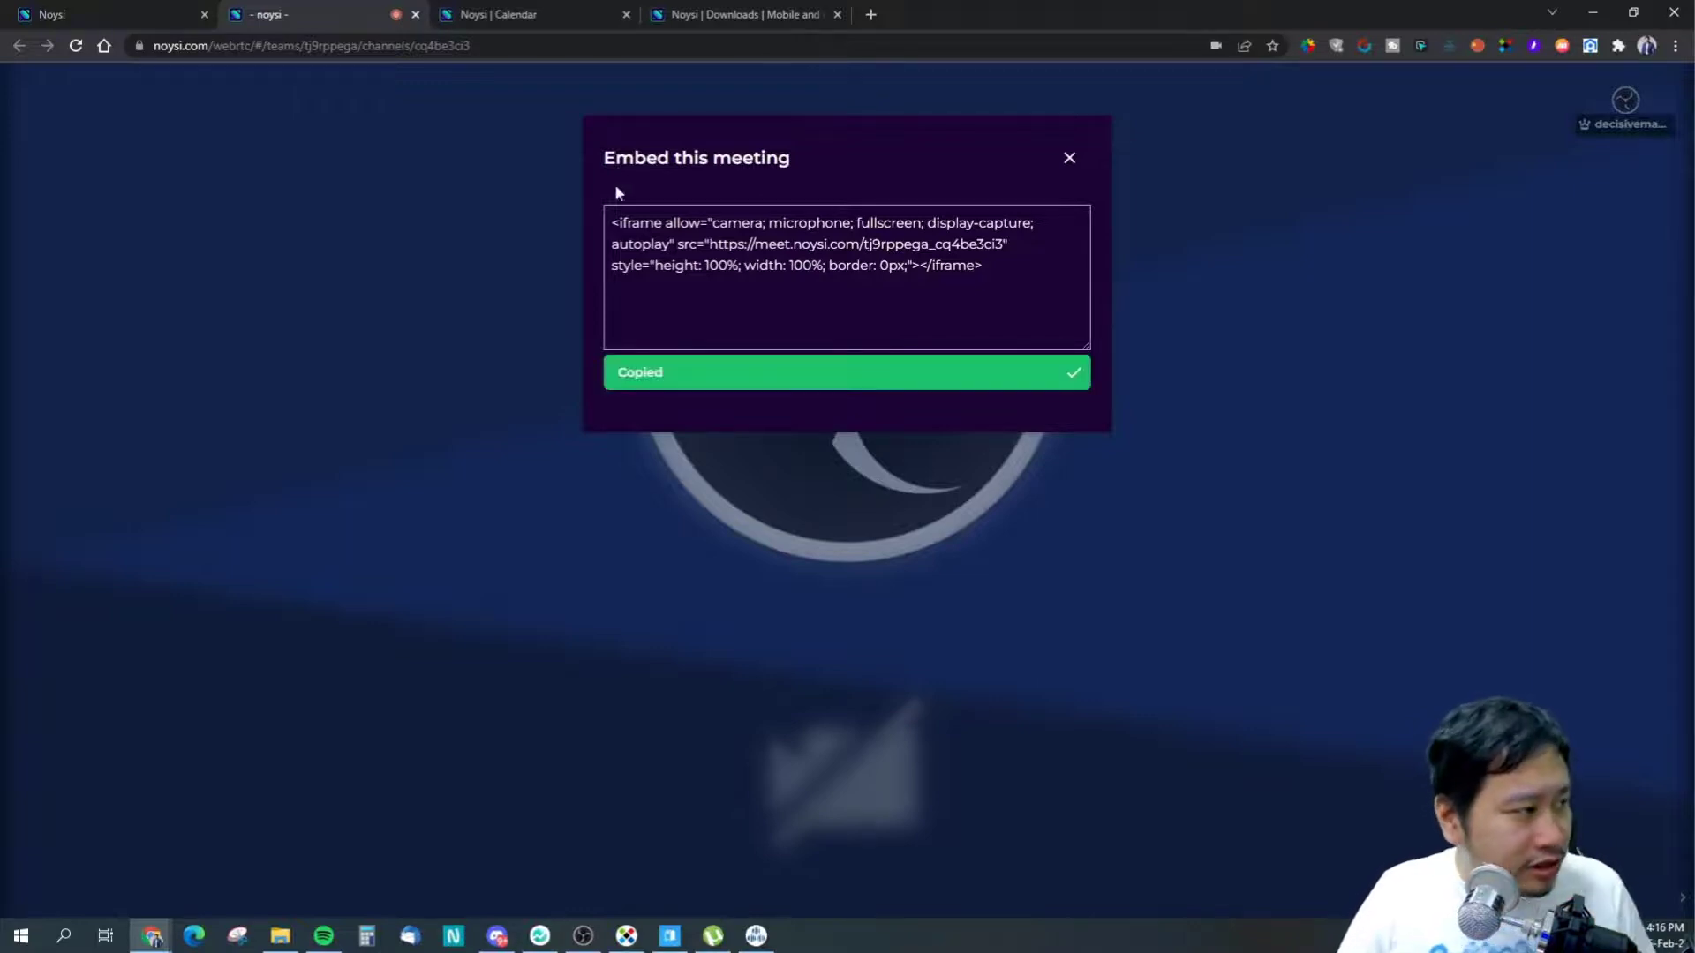
- Paste the embed code into the general channel message box and send it
{"action": "left_click", "coordinate": [185, 8]}
{"action": "left_click", "coordinate": [764, 870]}
{"action": "key", "text": "Return"}
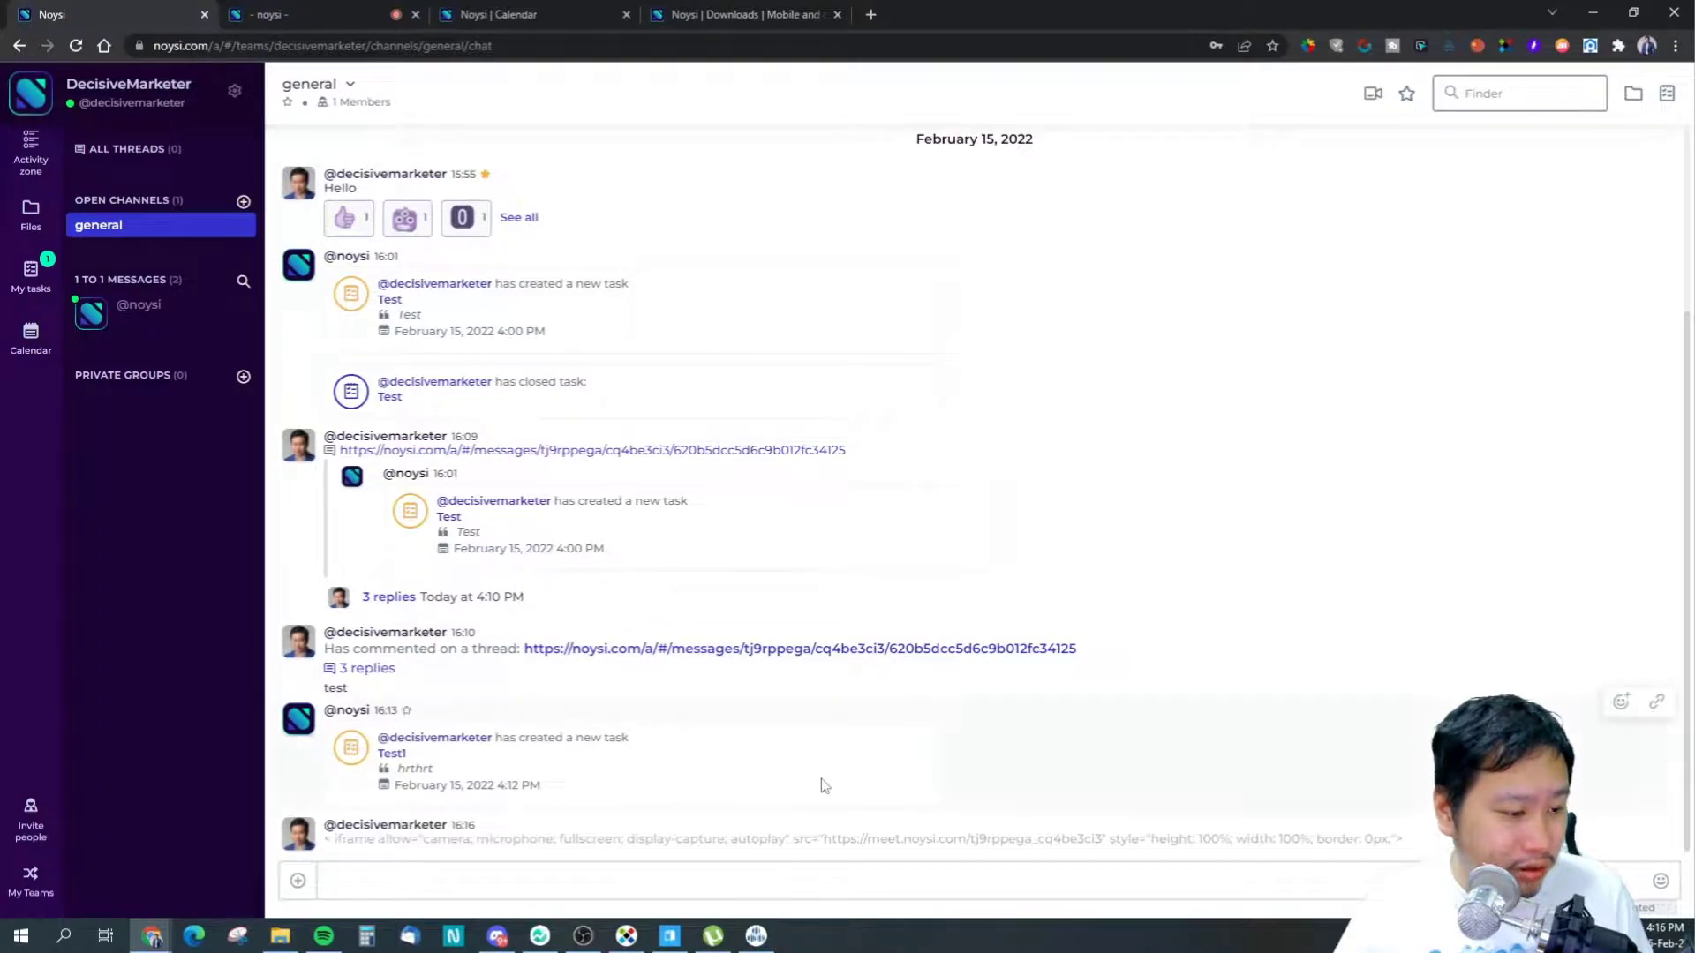
- Draft 'hgehe' in the message box and select it to view the bold formatting hint
{"action": "left_click", "coordinate": [300, 882]}
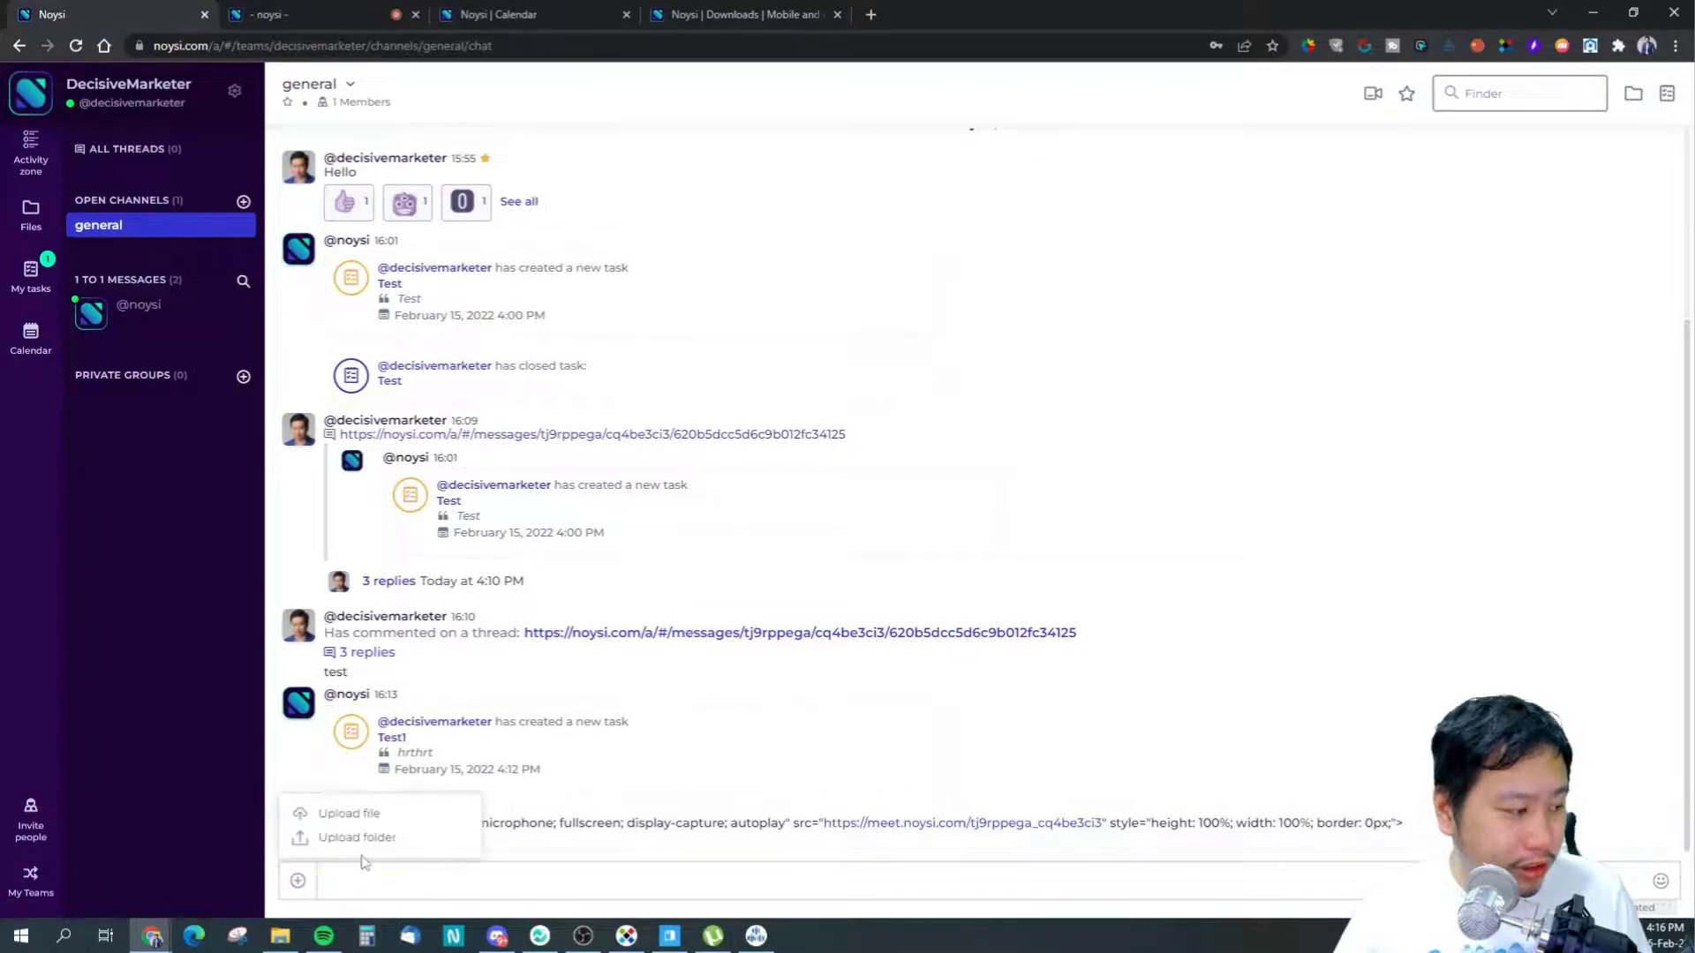
{"action": "left_click", "coordinate": [679, 888]}
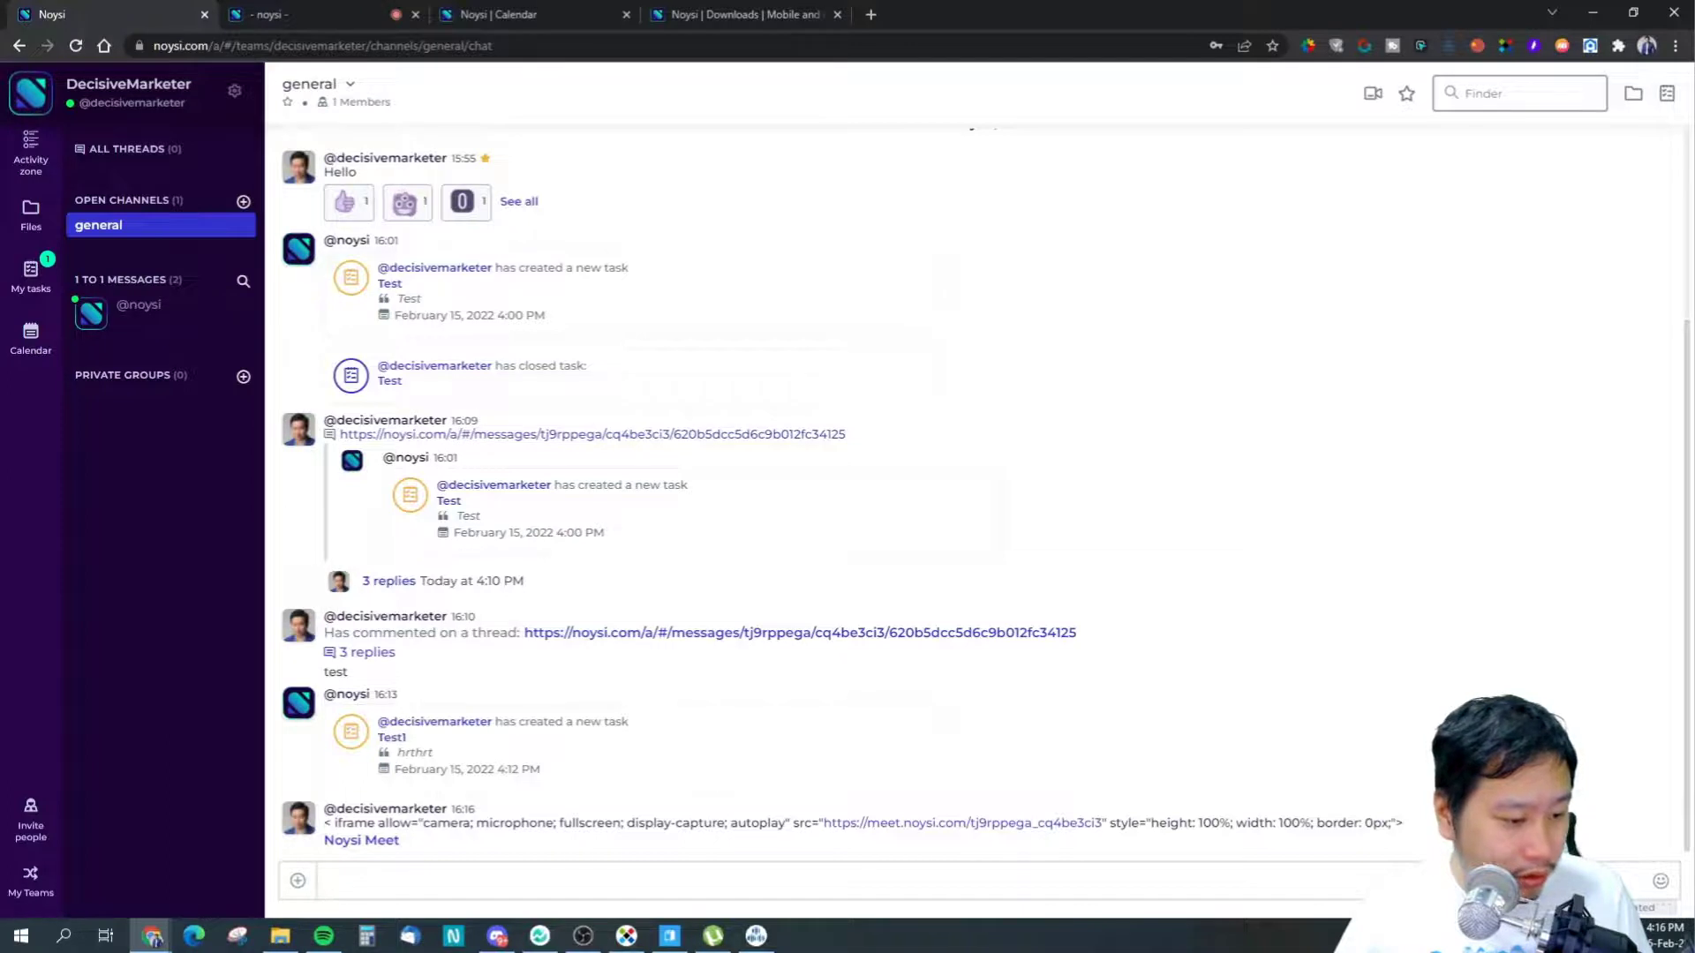
{"action": "type", "text": "hgehe"}
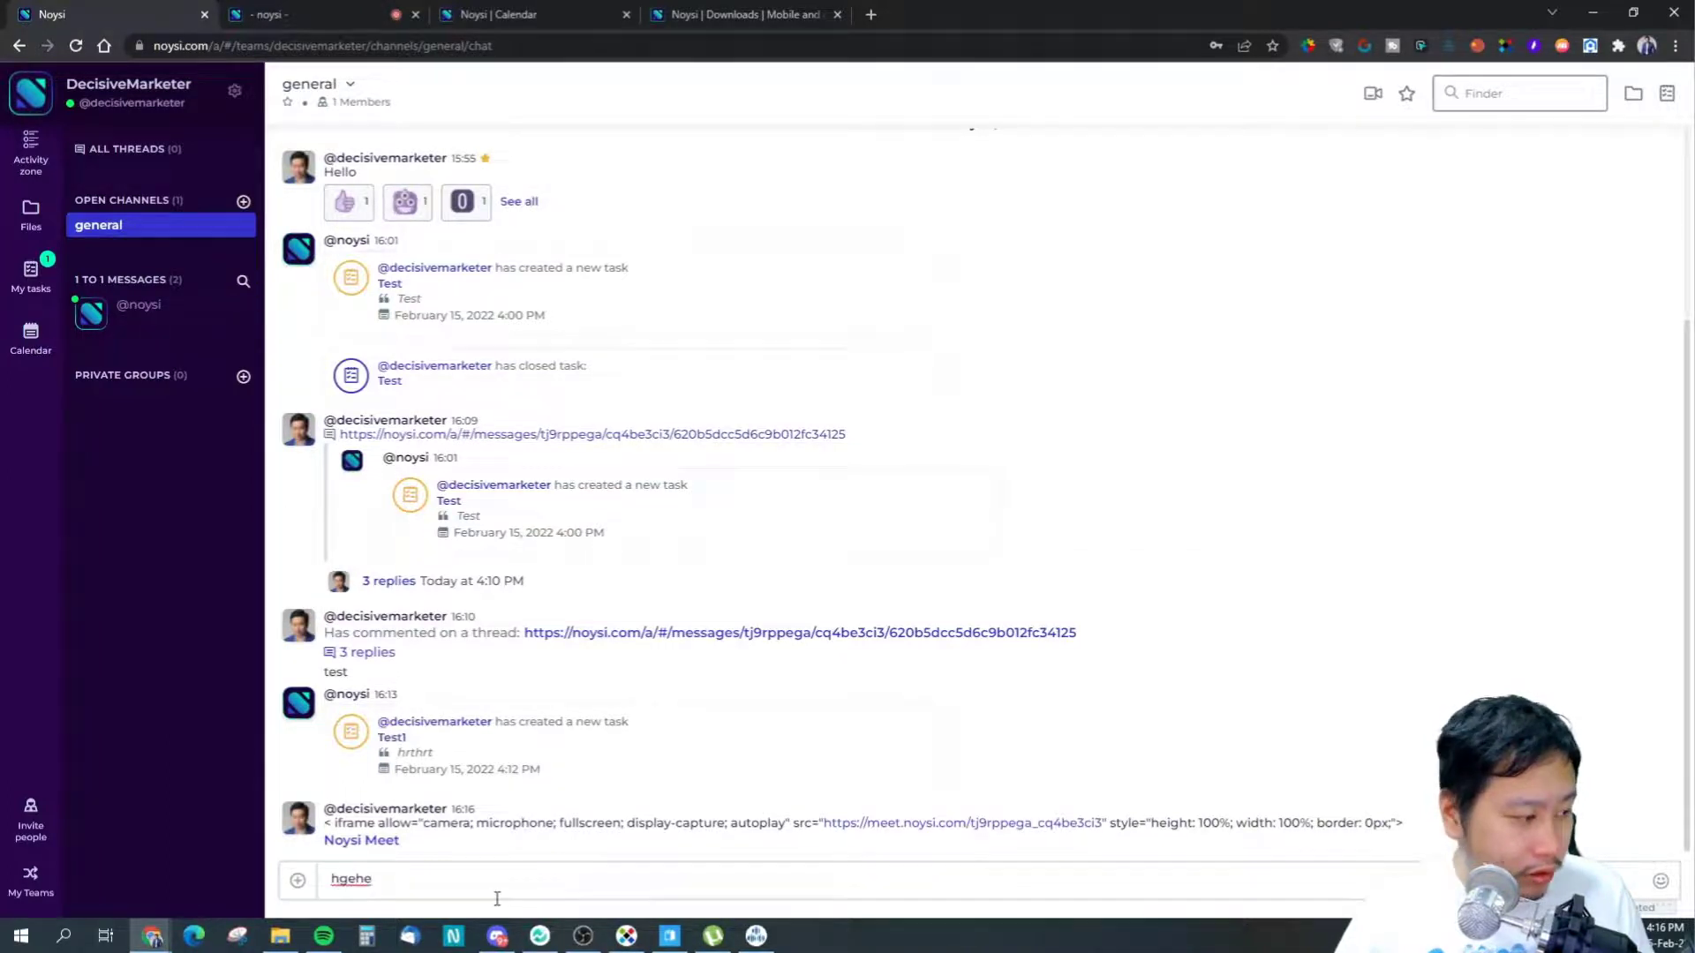
{"action": "left_click_drag", "start_coordinate": [414, 879], "coordinate": [300, 880]}
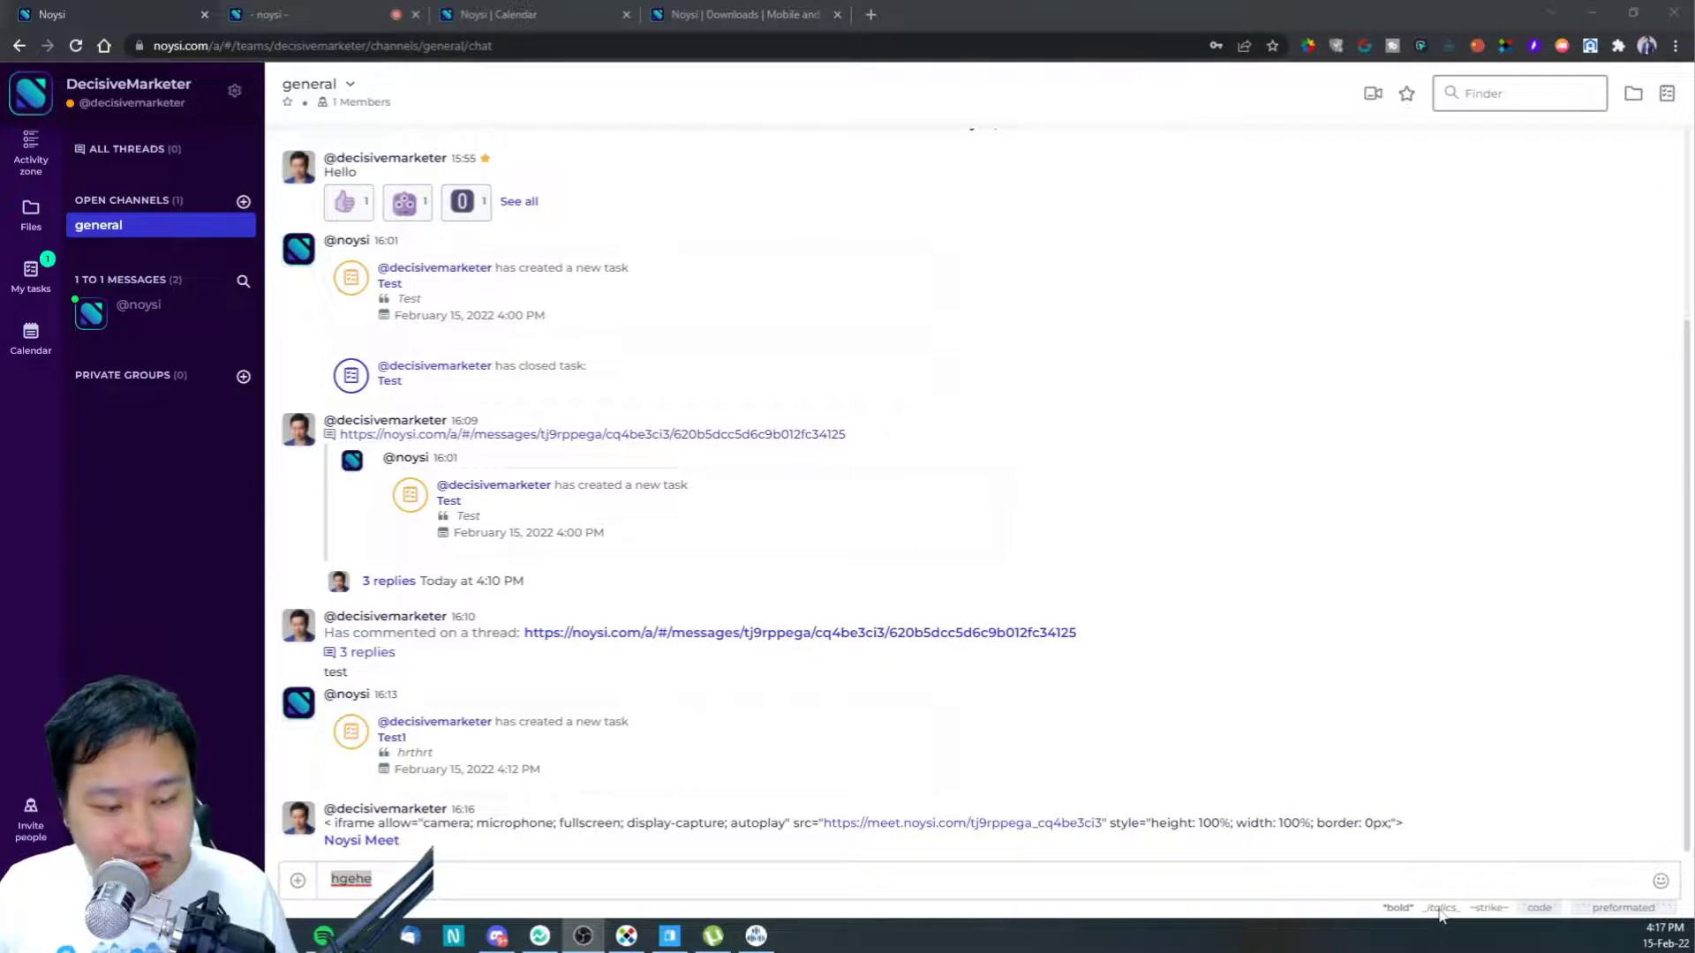
{"action": "left_click", "coordinate": [1401, 913]}
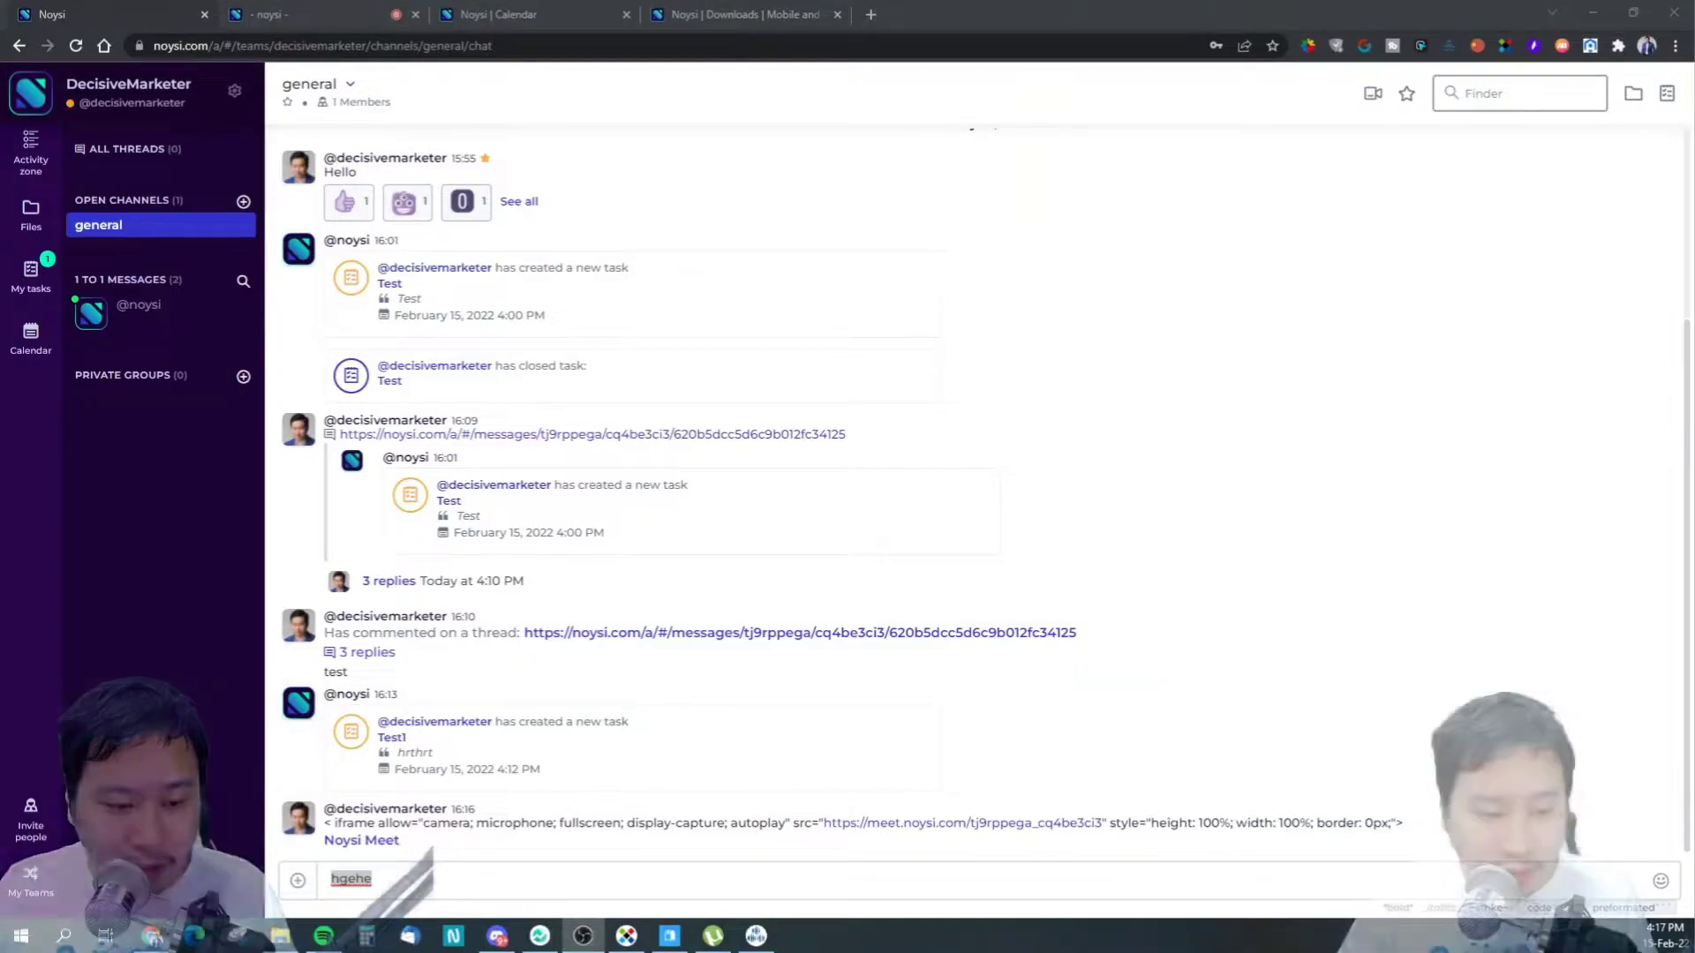
{"action": "left_click", "coordinate": [410, 880]}
- Wrap the draft in asterisks and send it as bold *hgehe*
{"action": "left_click", "coordinate": [333, 879]}
{"action": "type", "text": "*bold"}
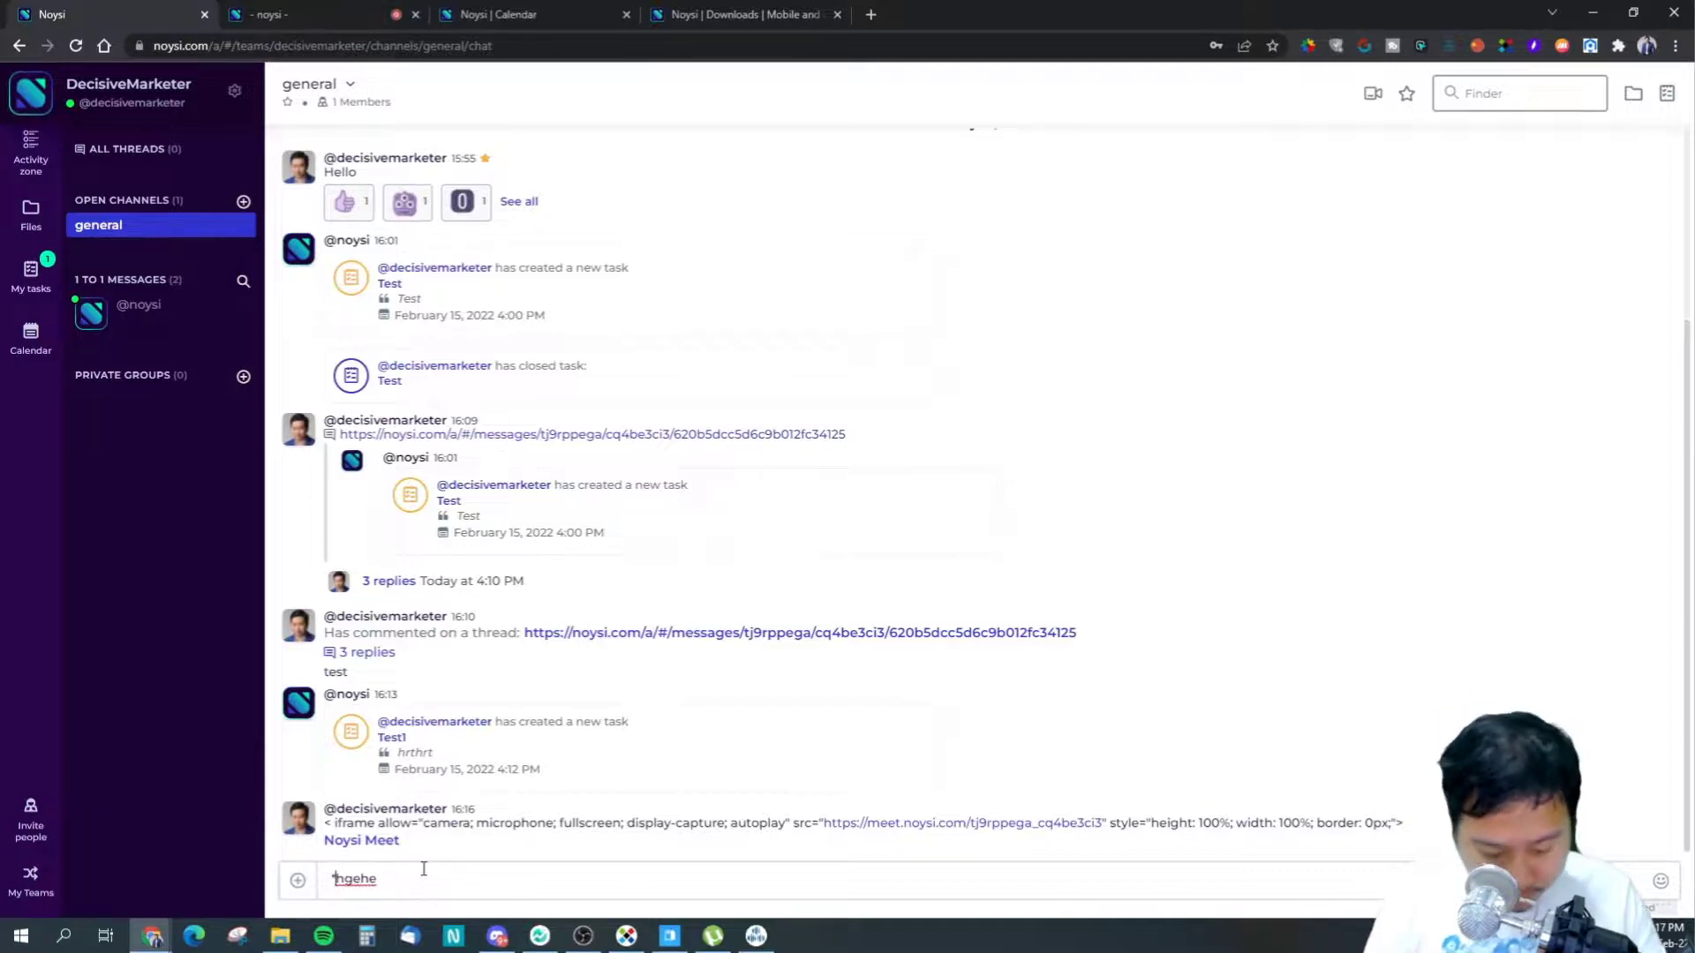
{"action": "key", "text": "BackSpace"}
{"action": "key", "text": "BackSpace"}
{"action": "key", "text": "BackSpace"}
{"action": "key", "text": "BackSpace"}
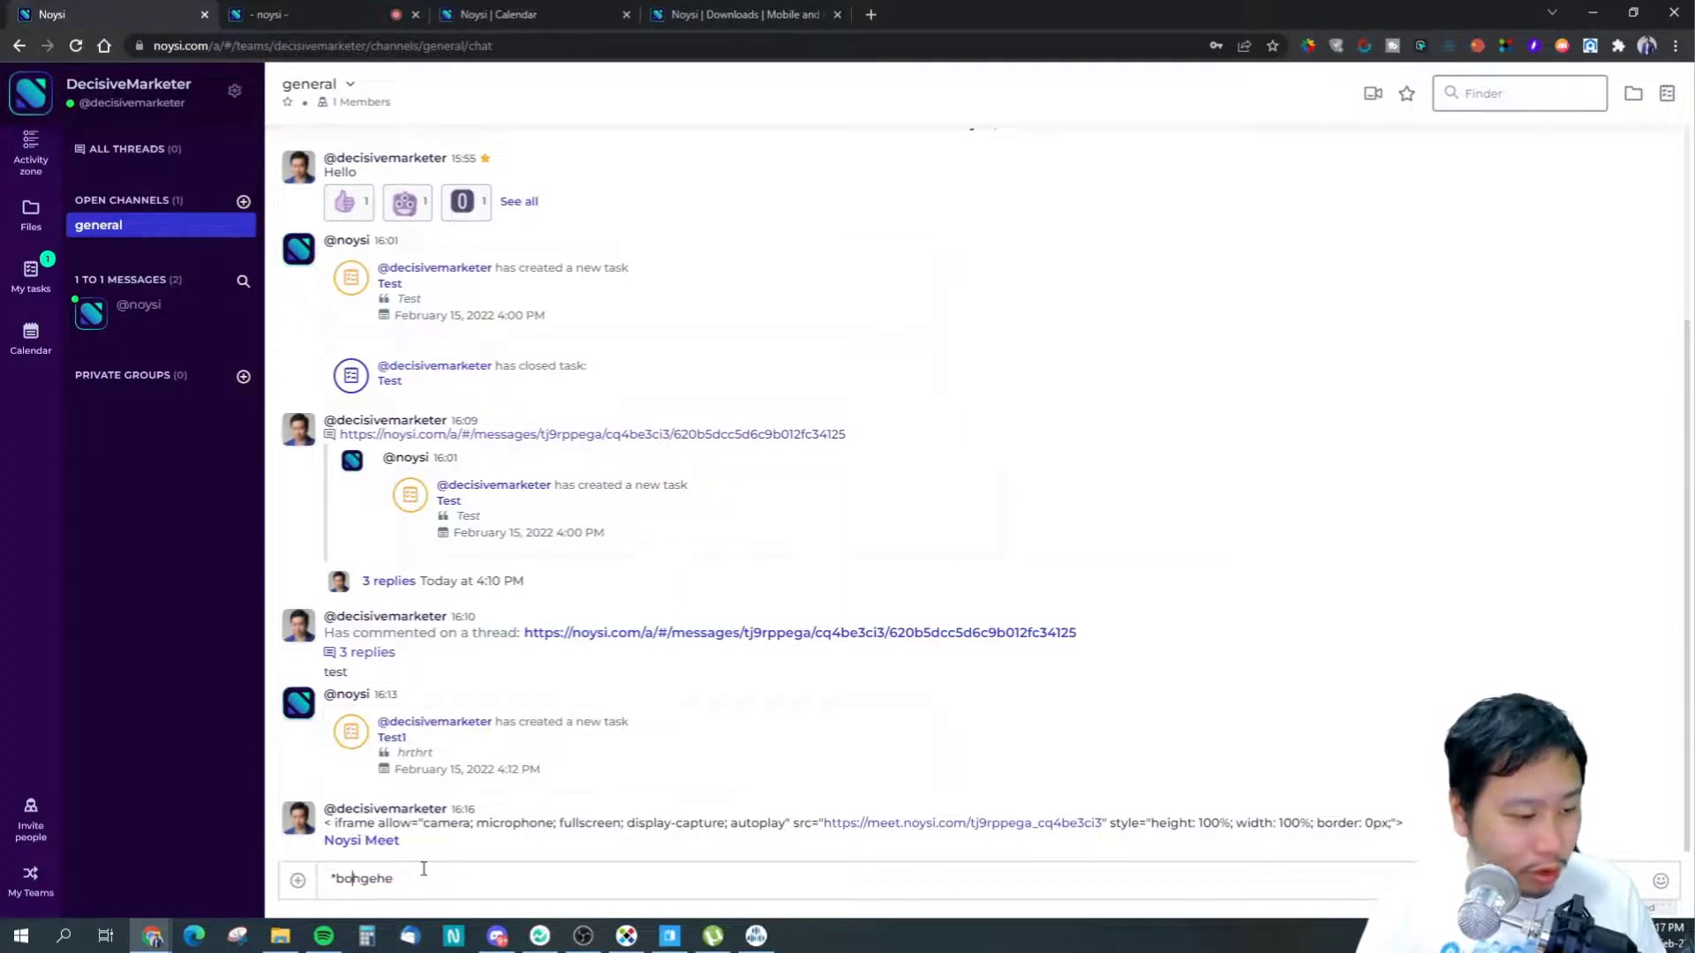
{"action": "type", "text": "*"}
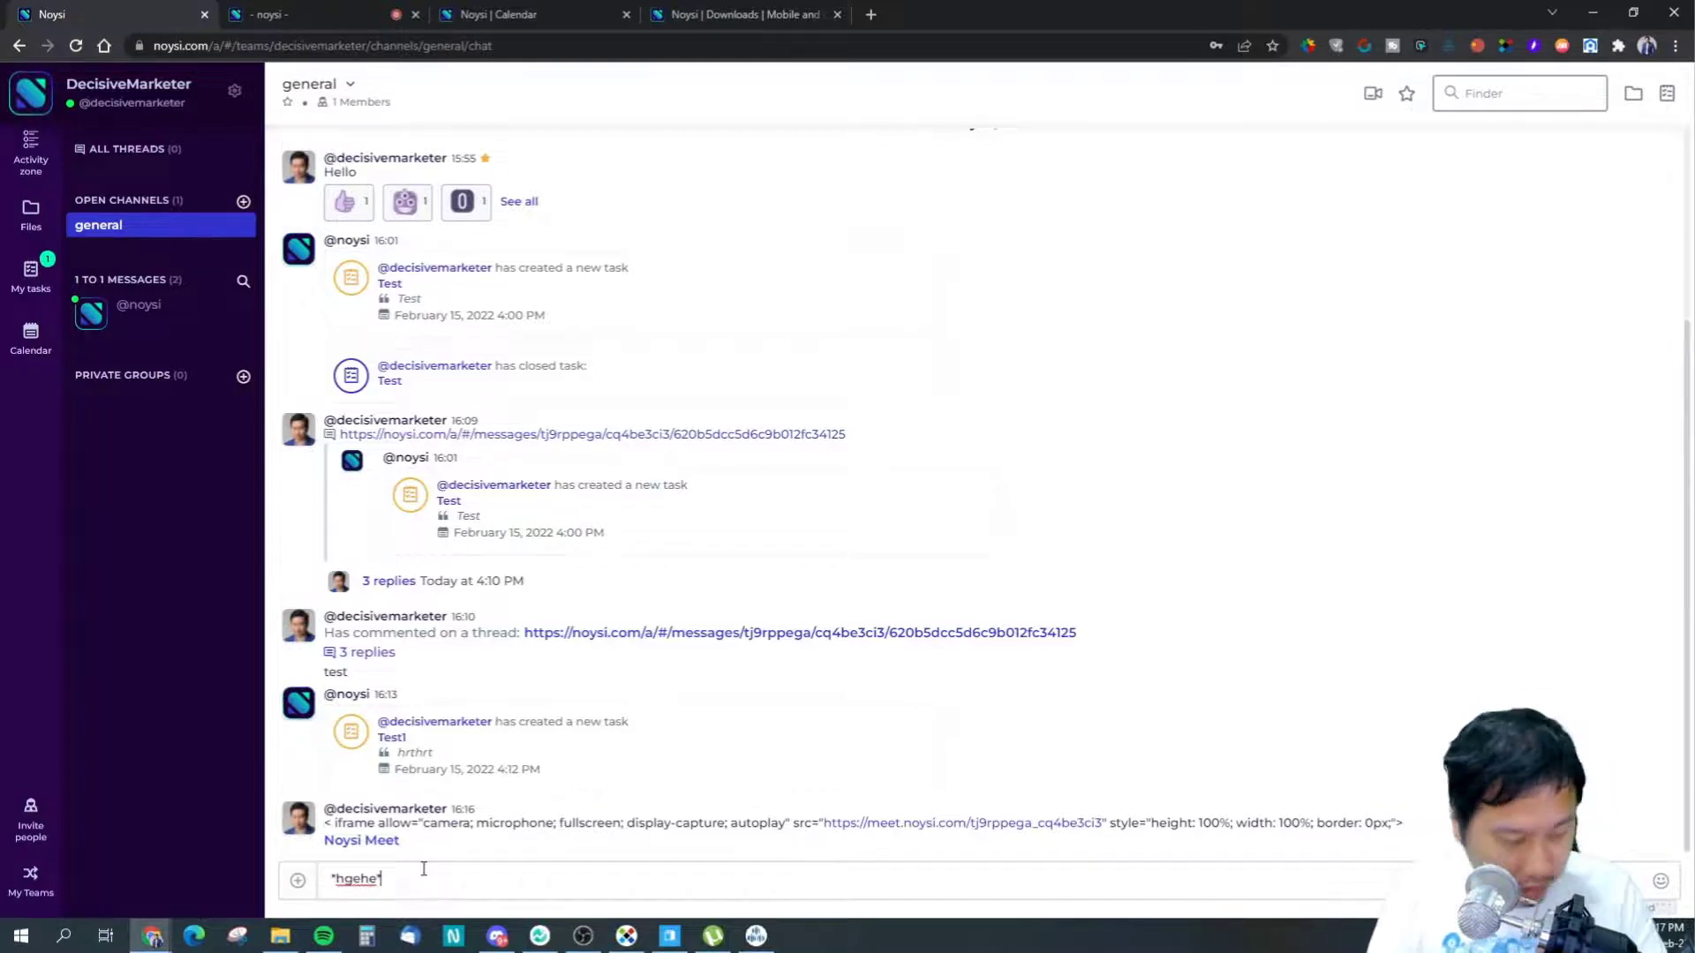
{"action": "key", "text": "Return"}
- Send 'hello' in italics (_hello_) and 'hey you' as struck-through text
{"action": "left_click_drag", "start_coordinate": [322, 843], "coordinate": [449, 854]}
{"action": "left_click", "coordinate": [497, 875]}
{"action": "type", "text": "_"}
{"action": "type", "text": "hel"}
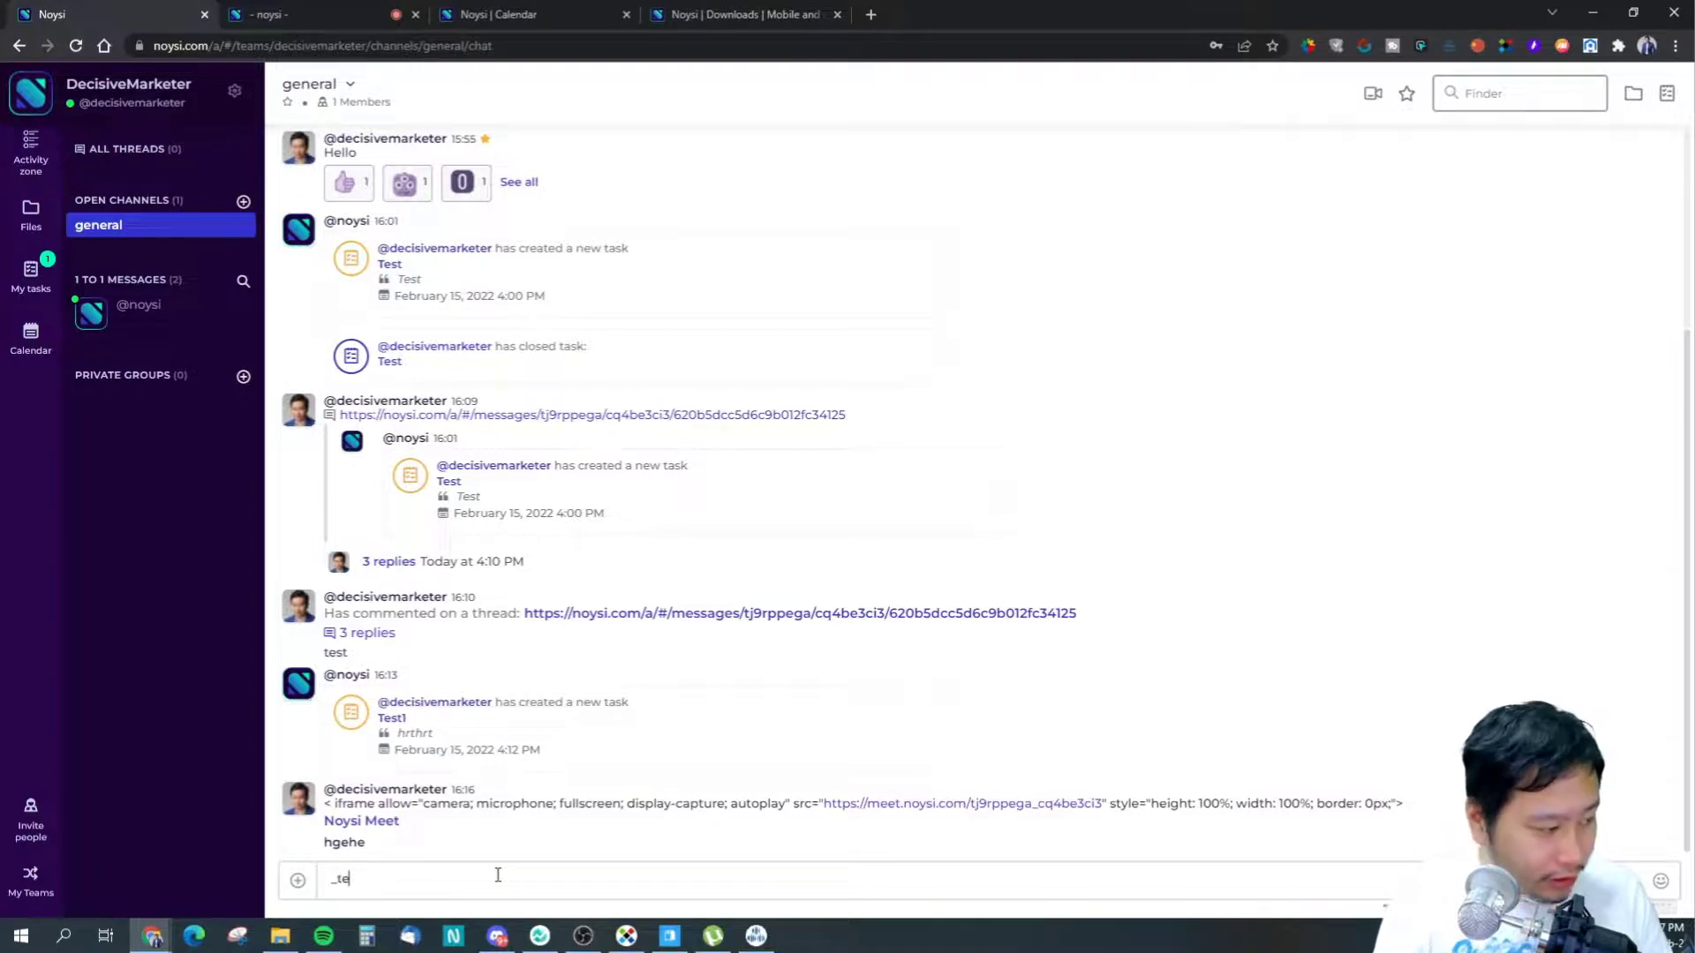
{"action": "key", "text": "BackSpace"}
{"action": "key", "text": "BackSpace"}
{"action": "key", "text": "BackSpace"}
{"action": "type", "text": "helo"}
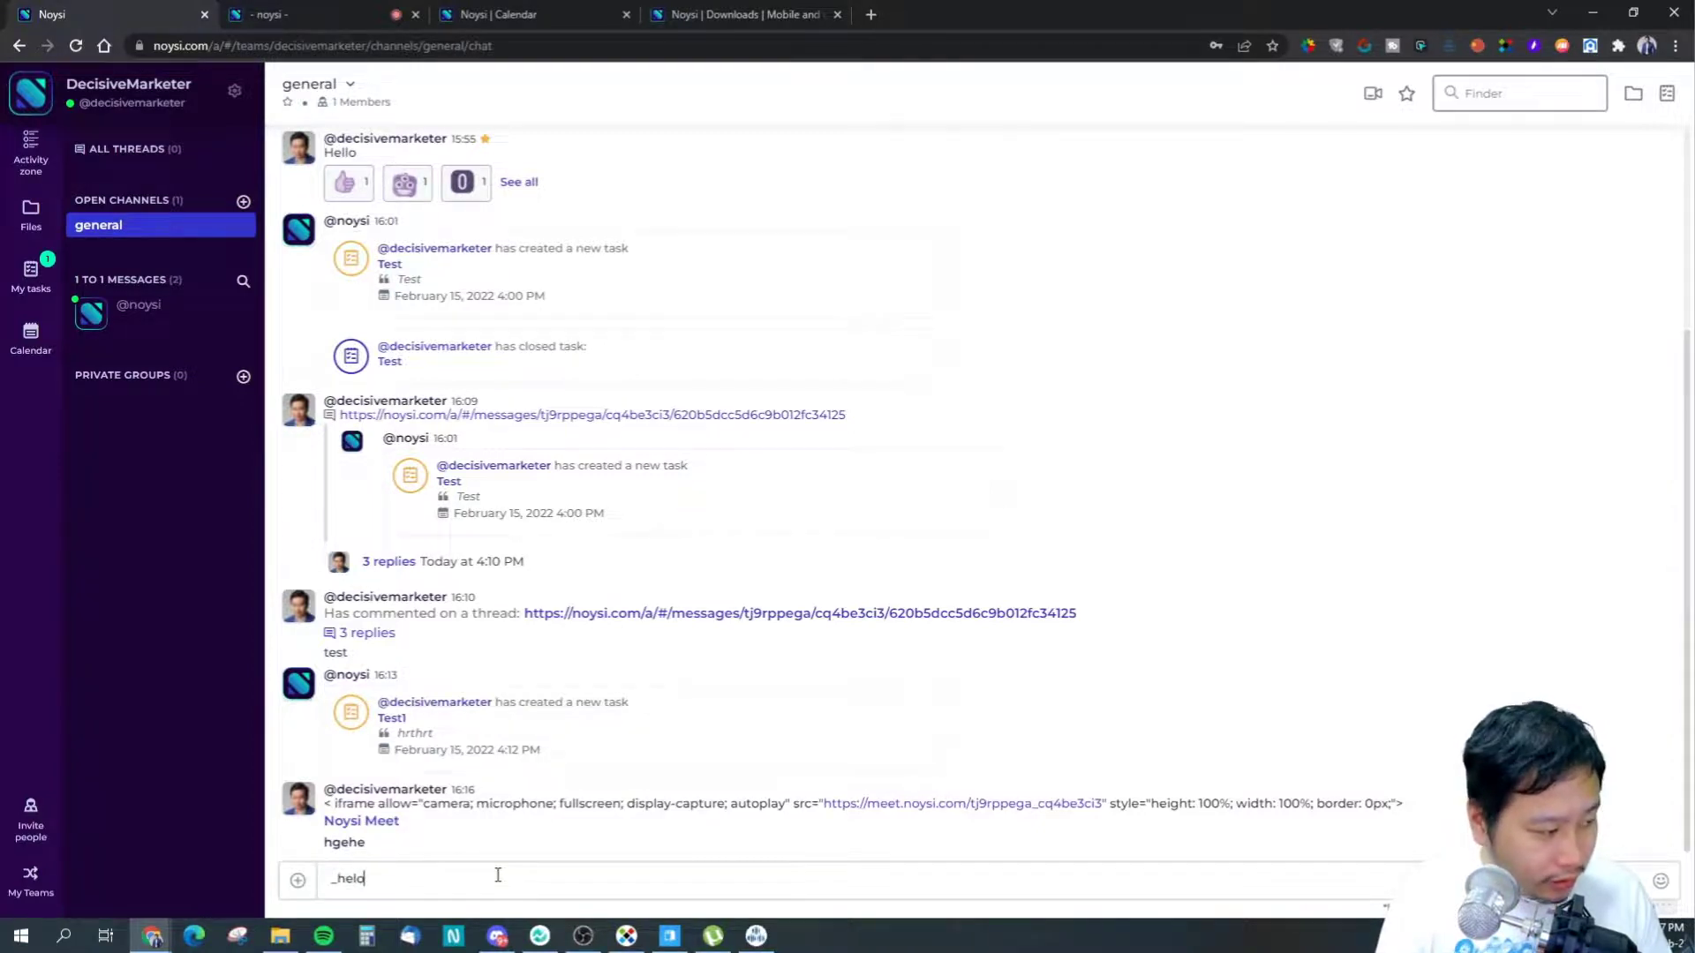
{"action": "key", "text": "BackSpace"}
{"action": "type", "text": "lo_"}
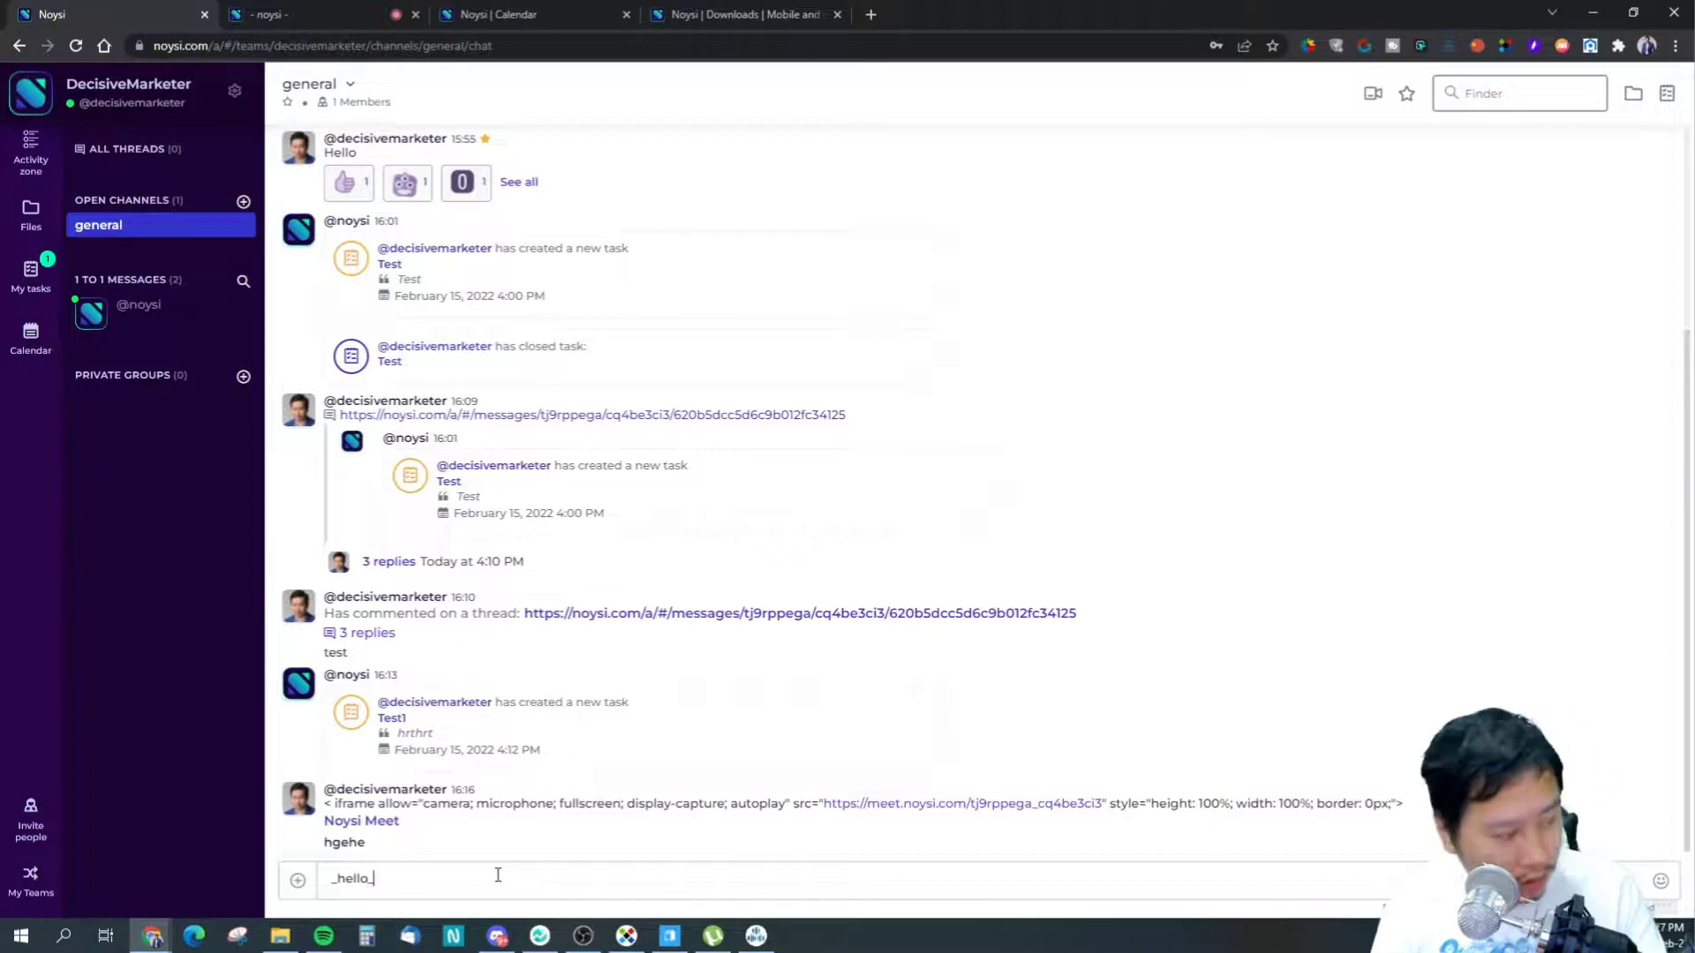
{"action": "key", "text": "Return"}
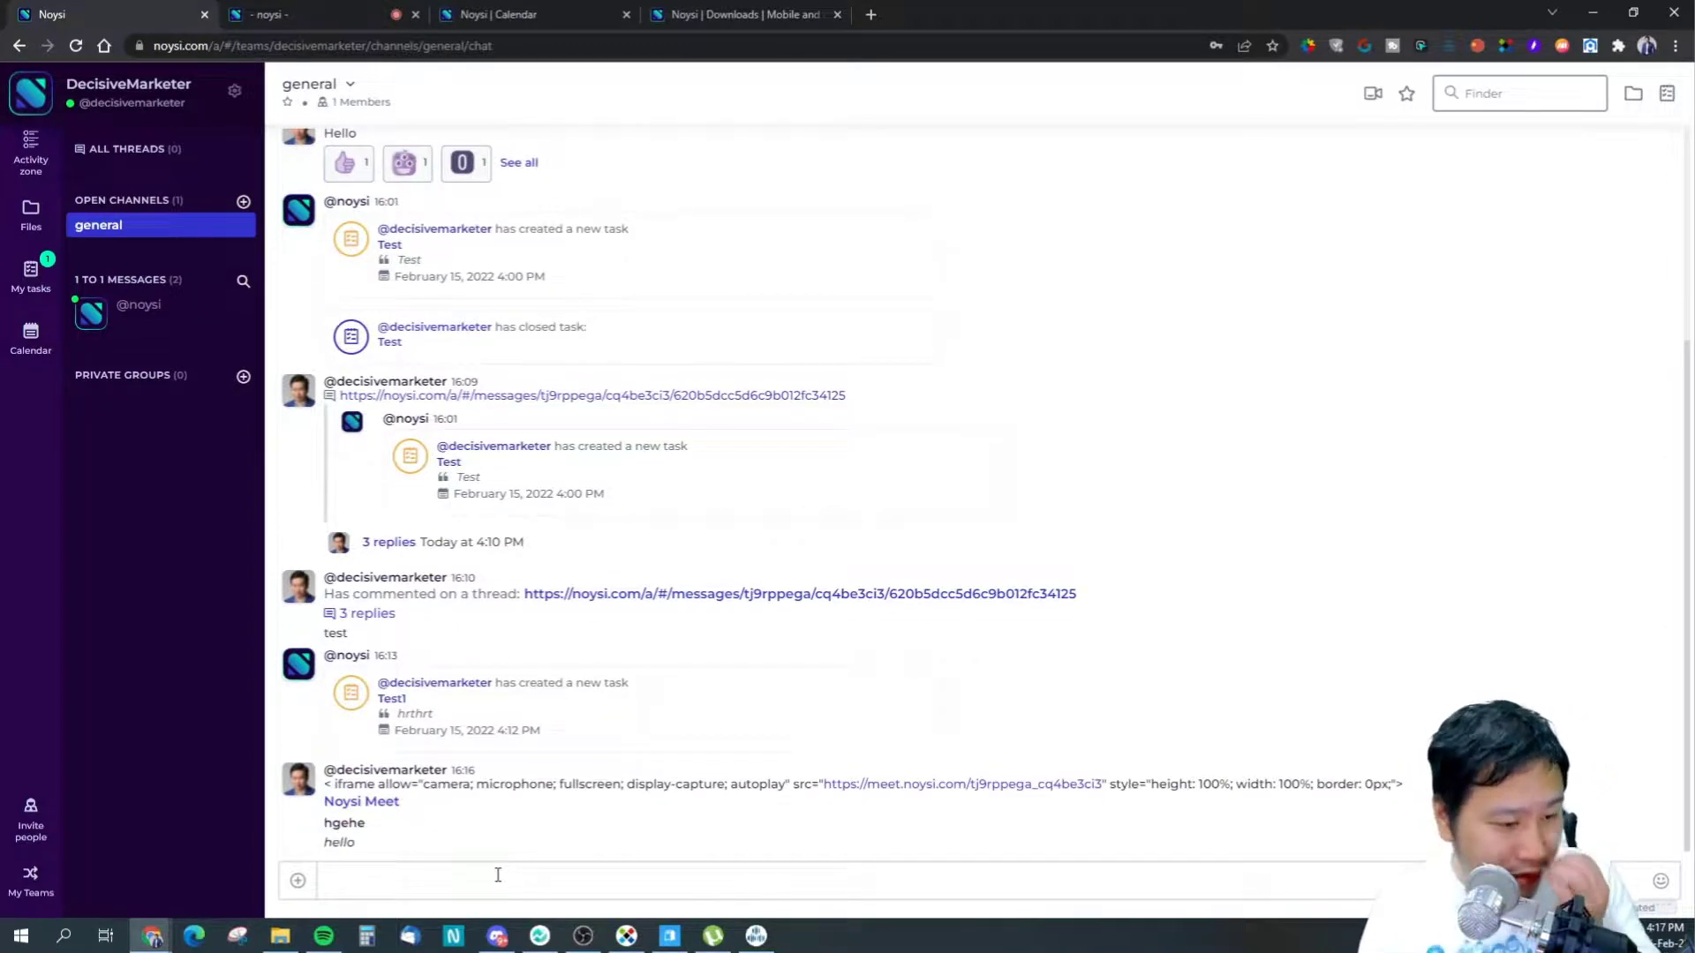
{"action": "type", "text": "*"}
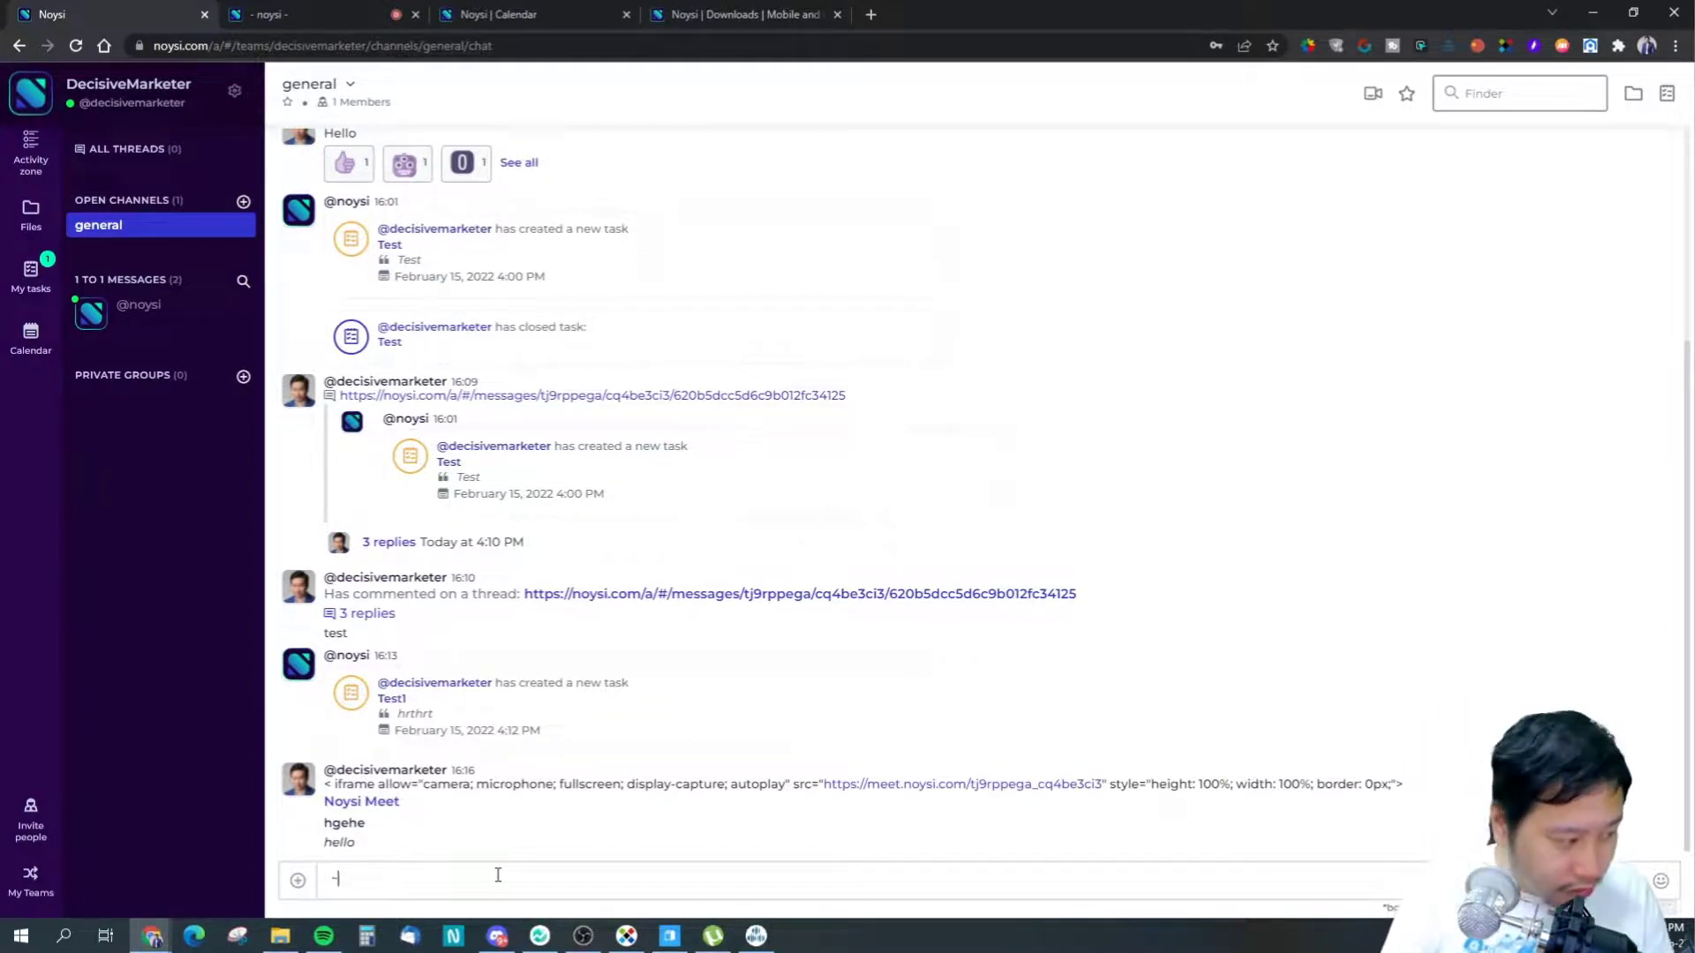
{"action": "type", "text": "hey"}
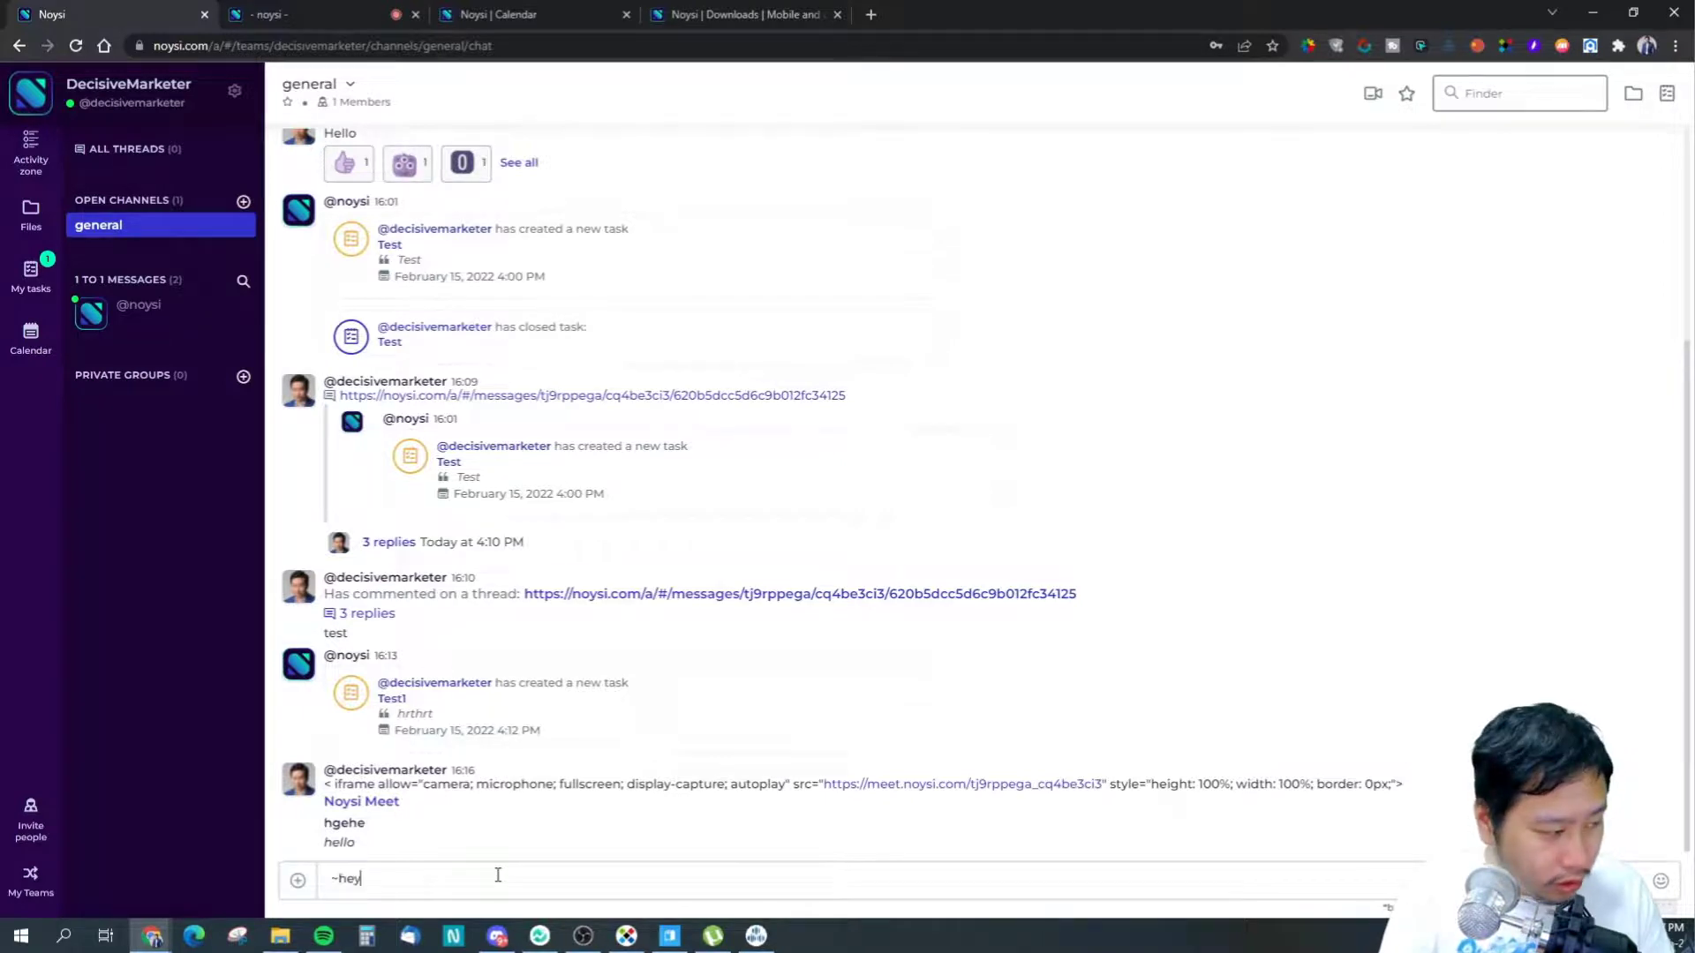
{"action": "type", "text": " you~"}
{"action": "key", "text": "Return"}
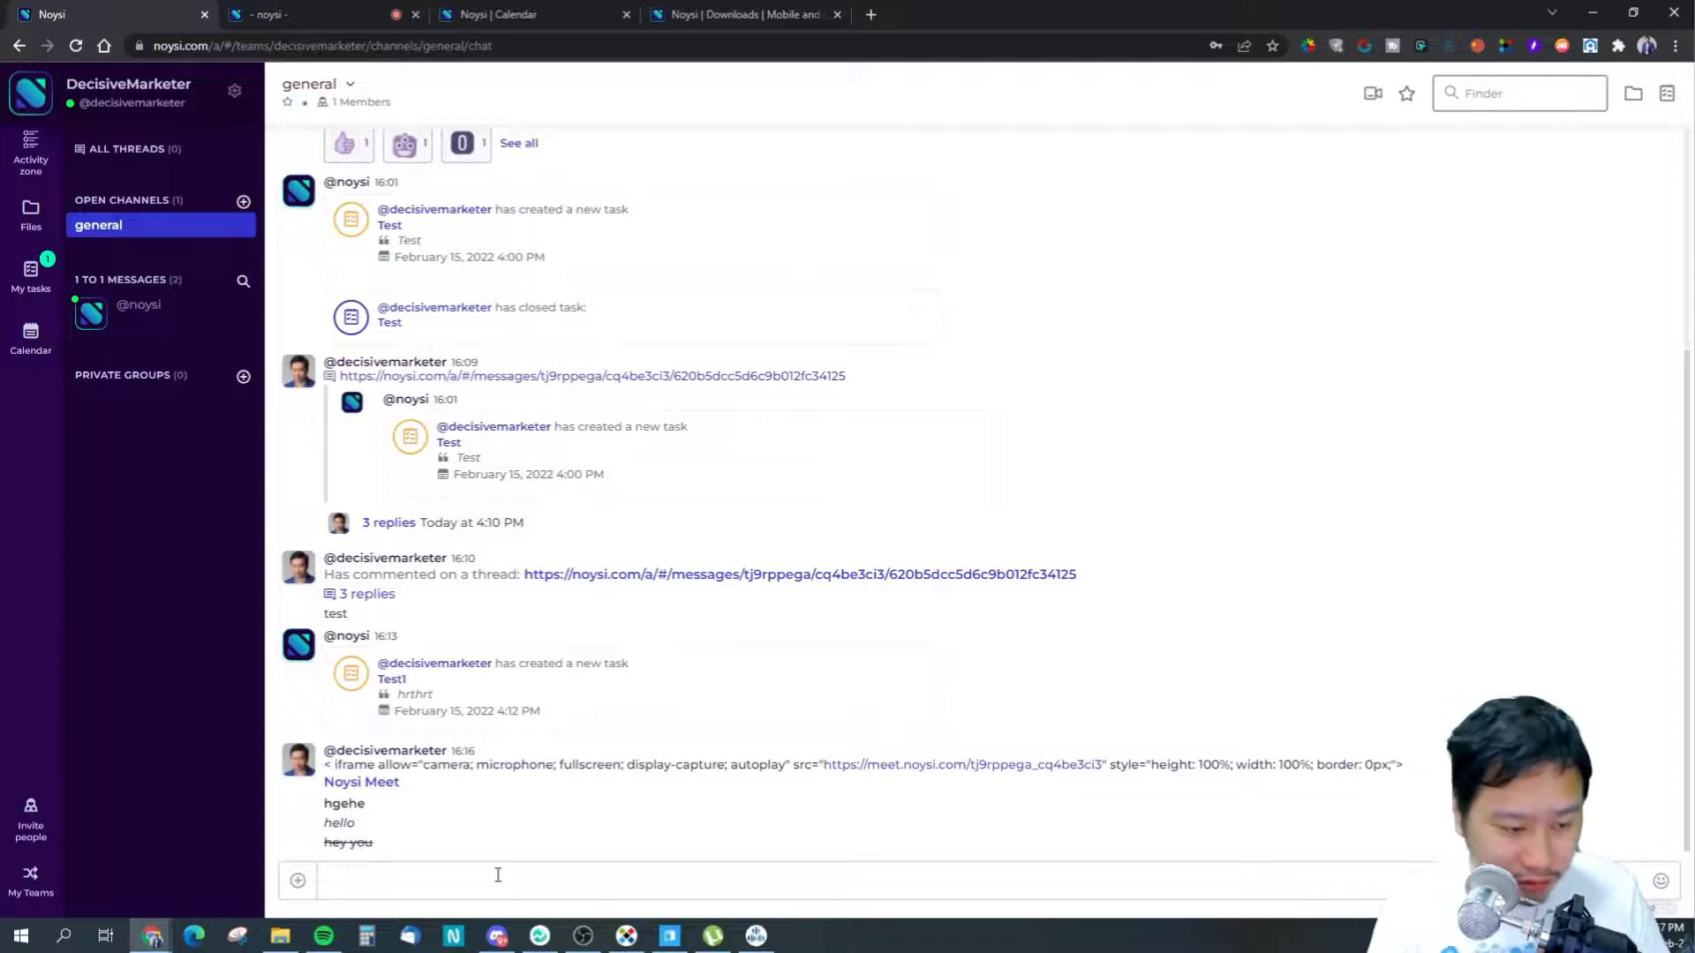
- Post the meeting embed code again, followed by the message 'ergerger'
{"action": "type", "text": "`"}
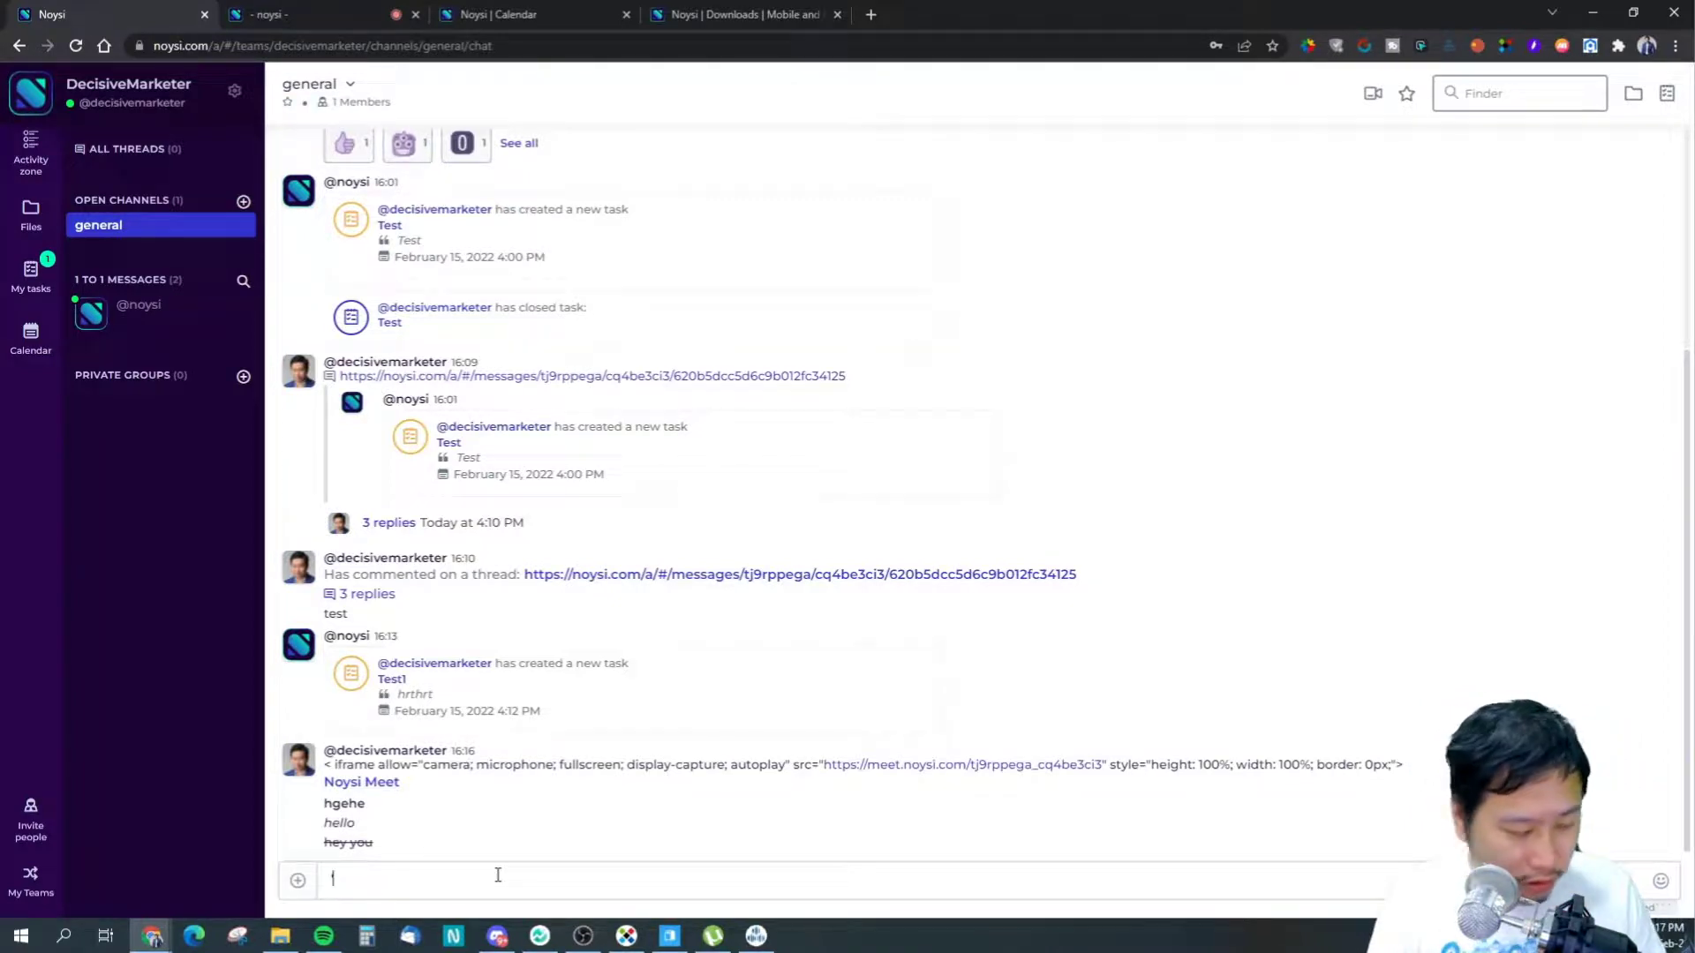
{"action": "key", "text": "ctrl+v"}
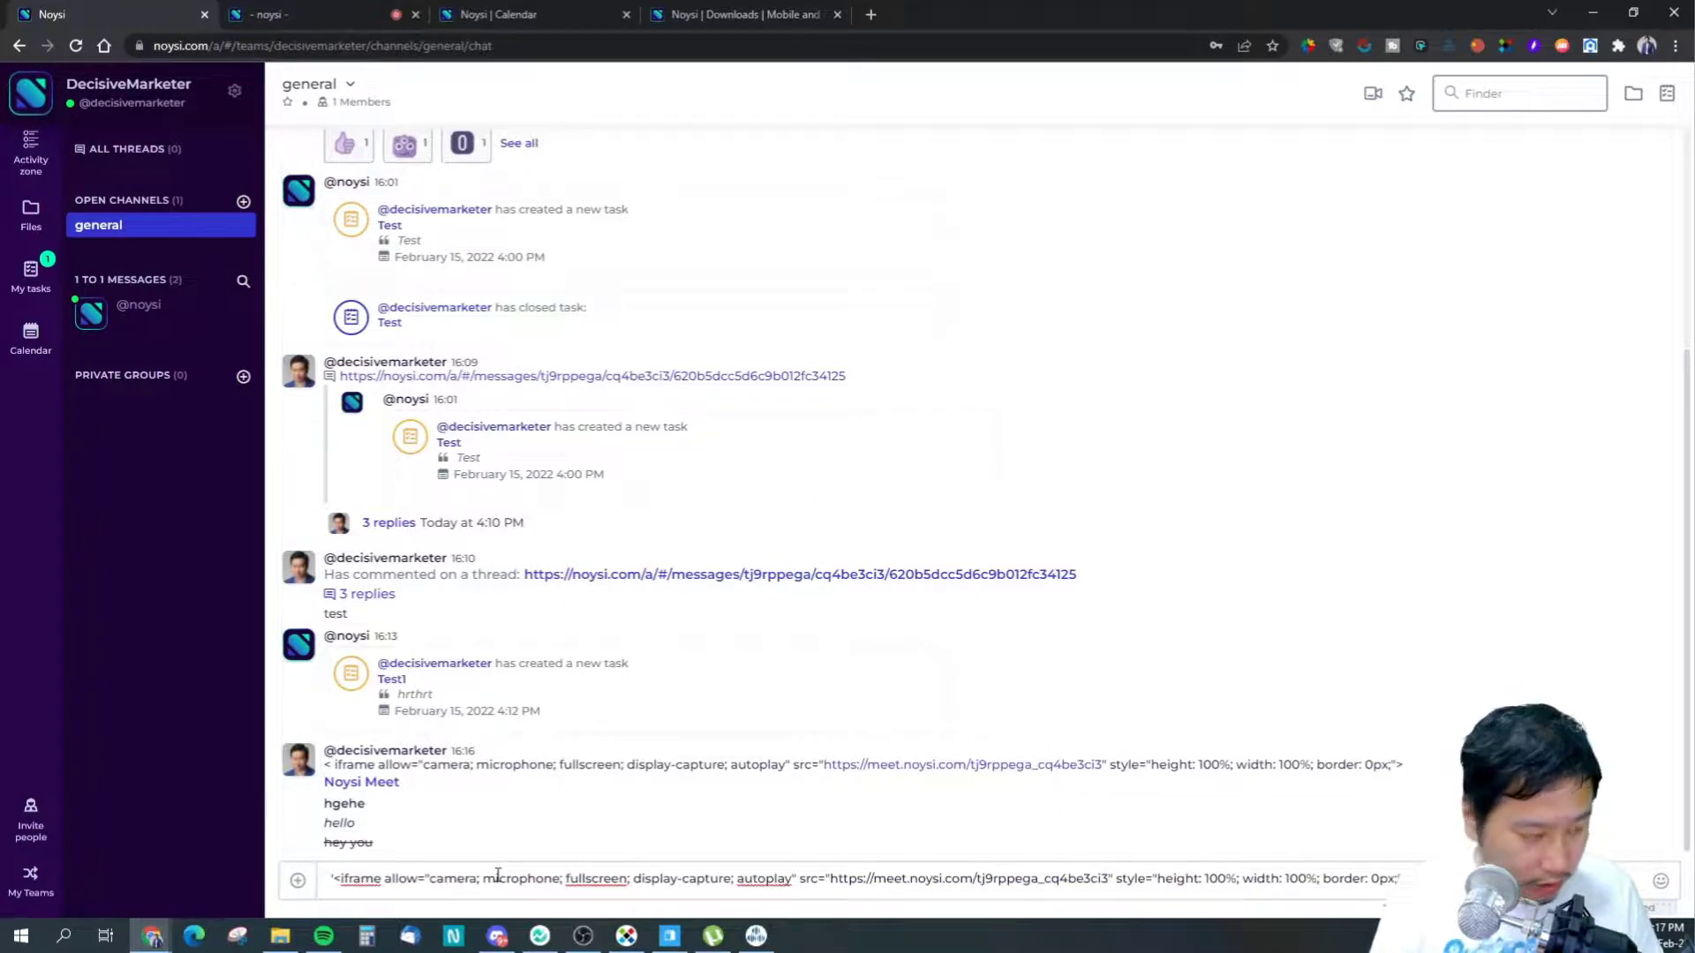
{"action": "key", "text": "Return"}
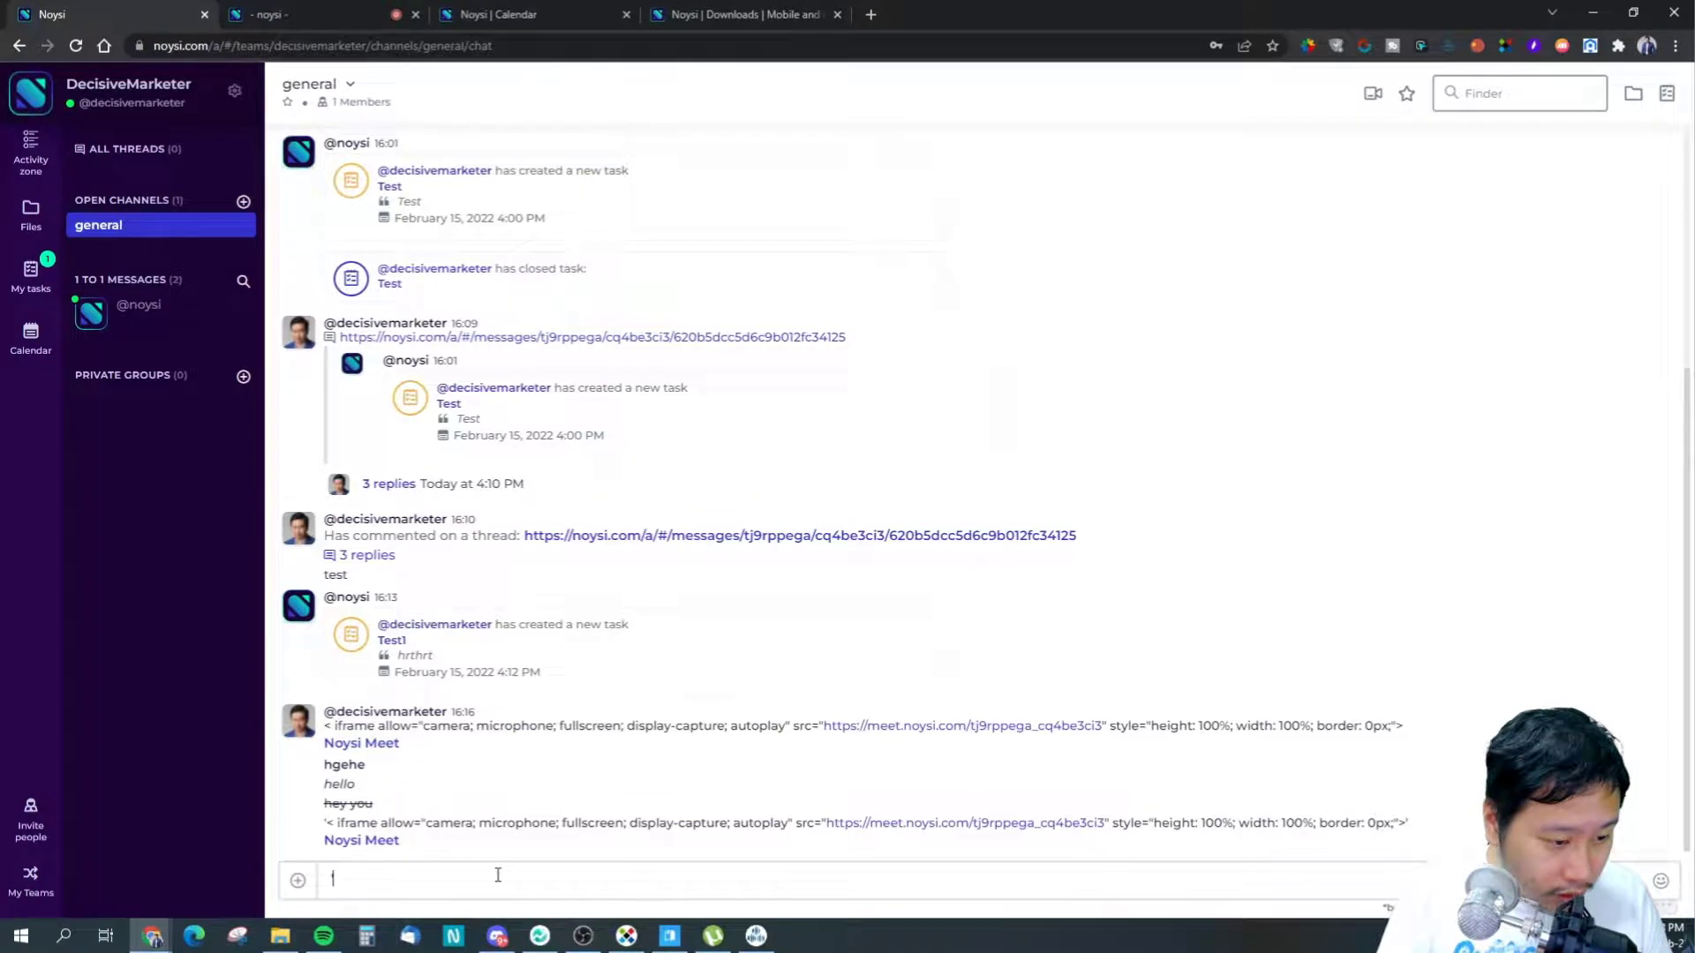
{"action": "type", "text": "ergerger"}
{"action": "key", "text": "Return"}
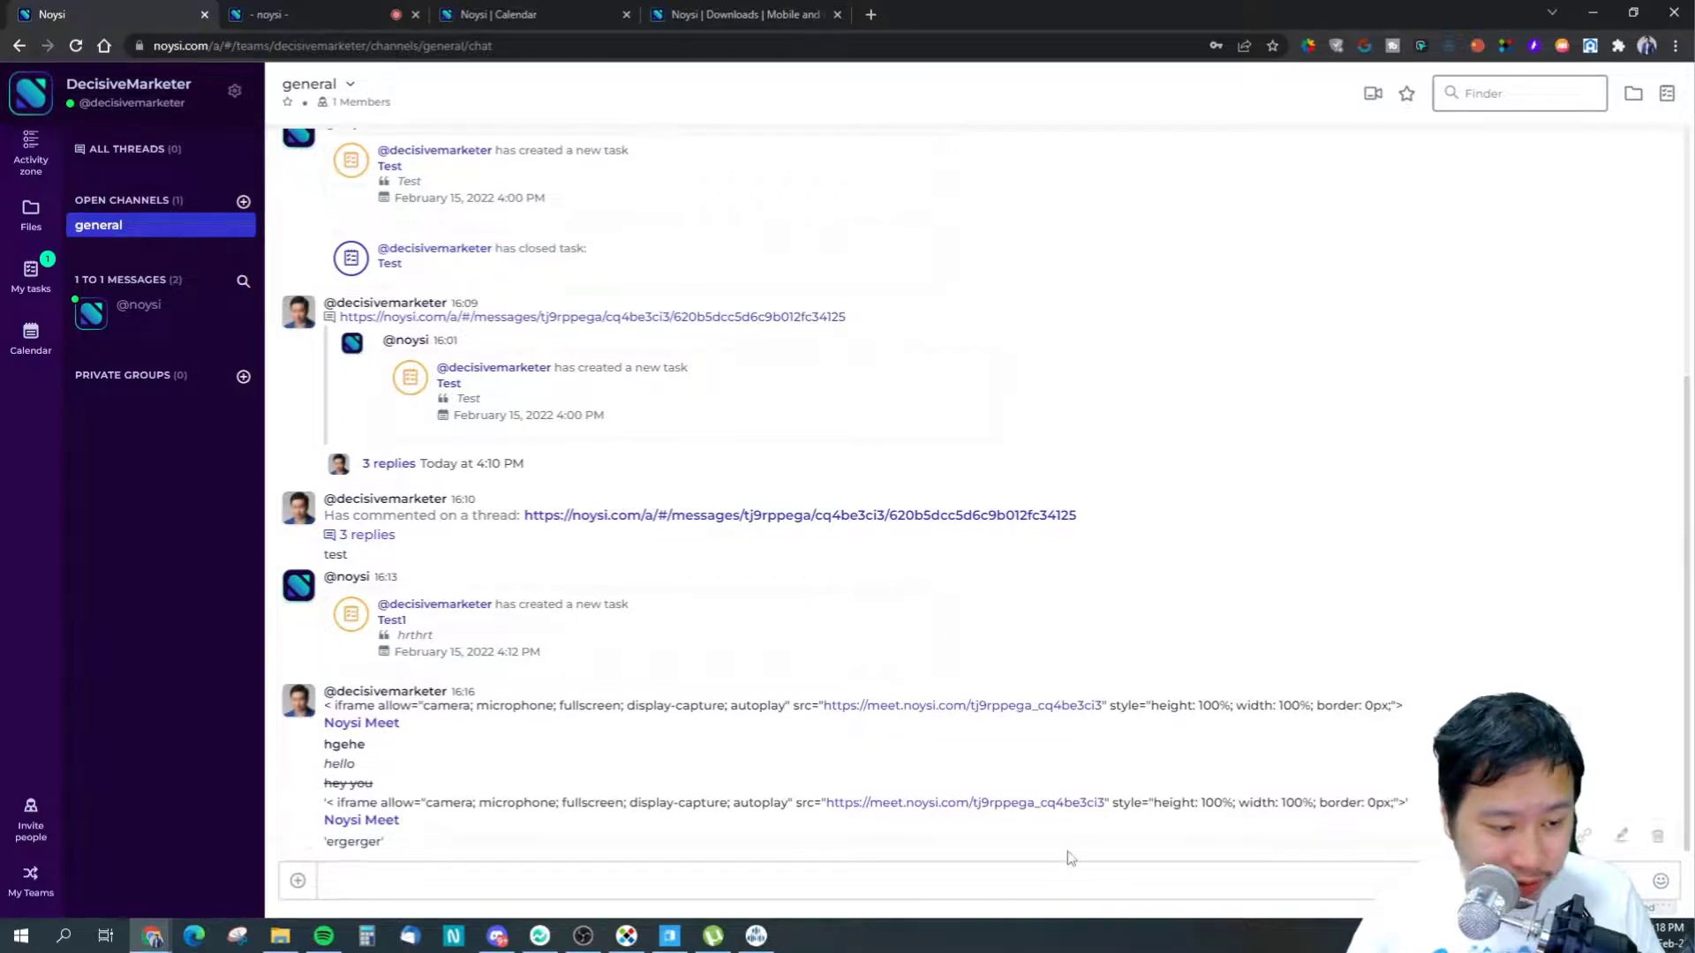
- Send the word "regreg" with its quotation marks
{"action": "type", "text": "\""}
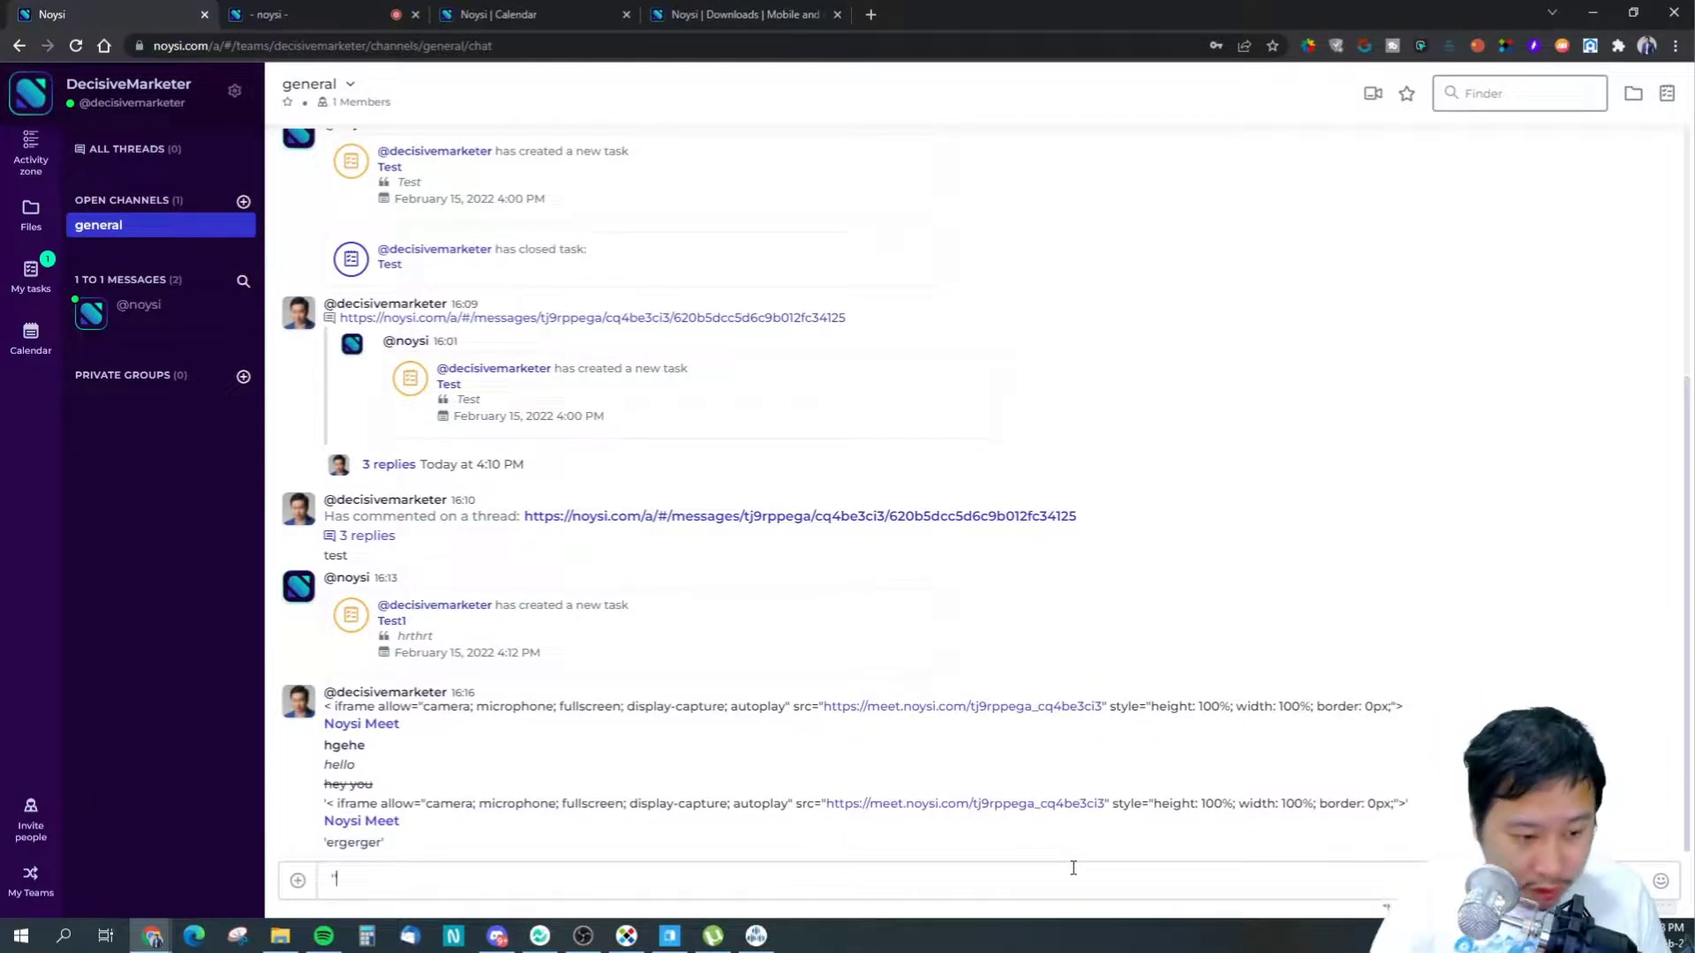
{"action": "key", "text": "BackSpace"}
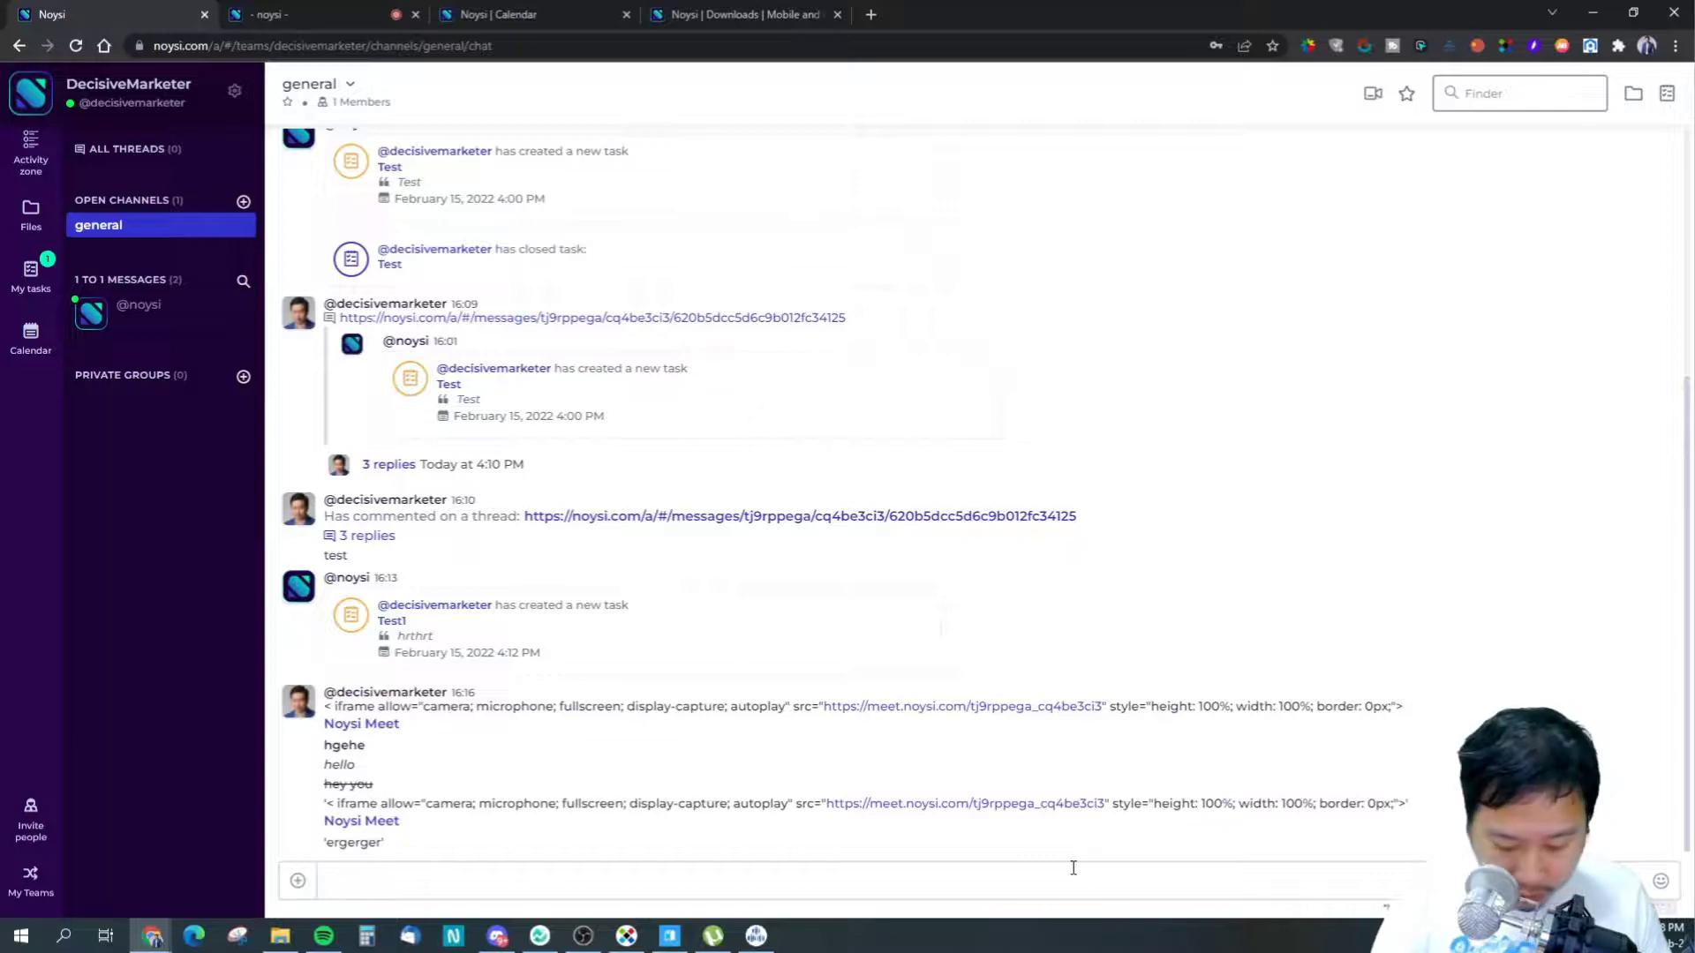
{"action": "type", "text": "\""}
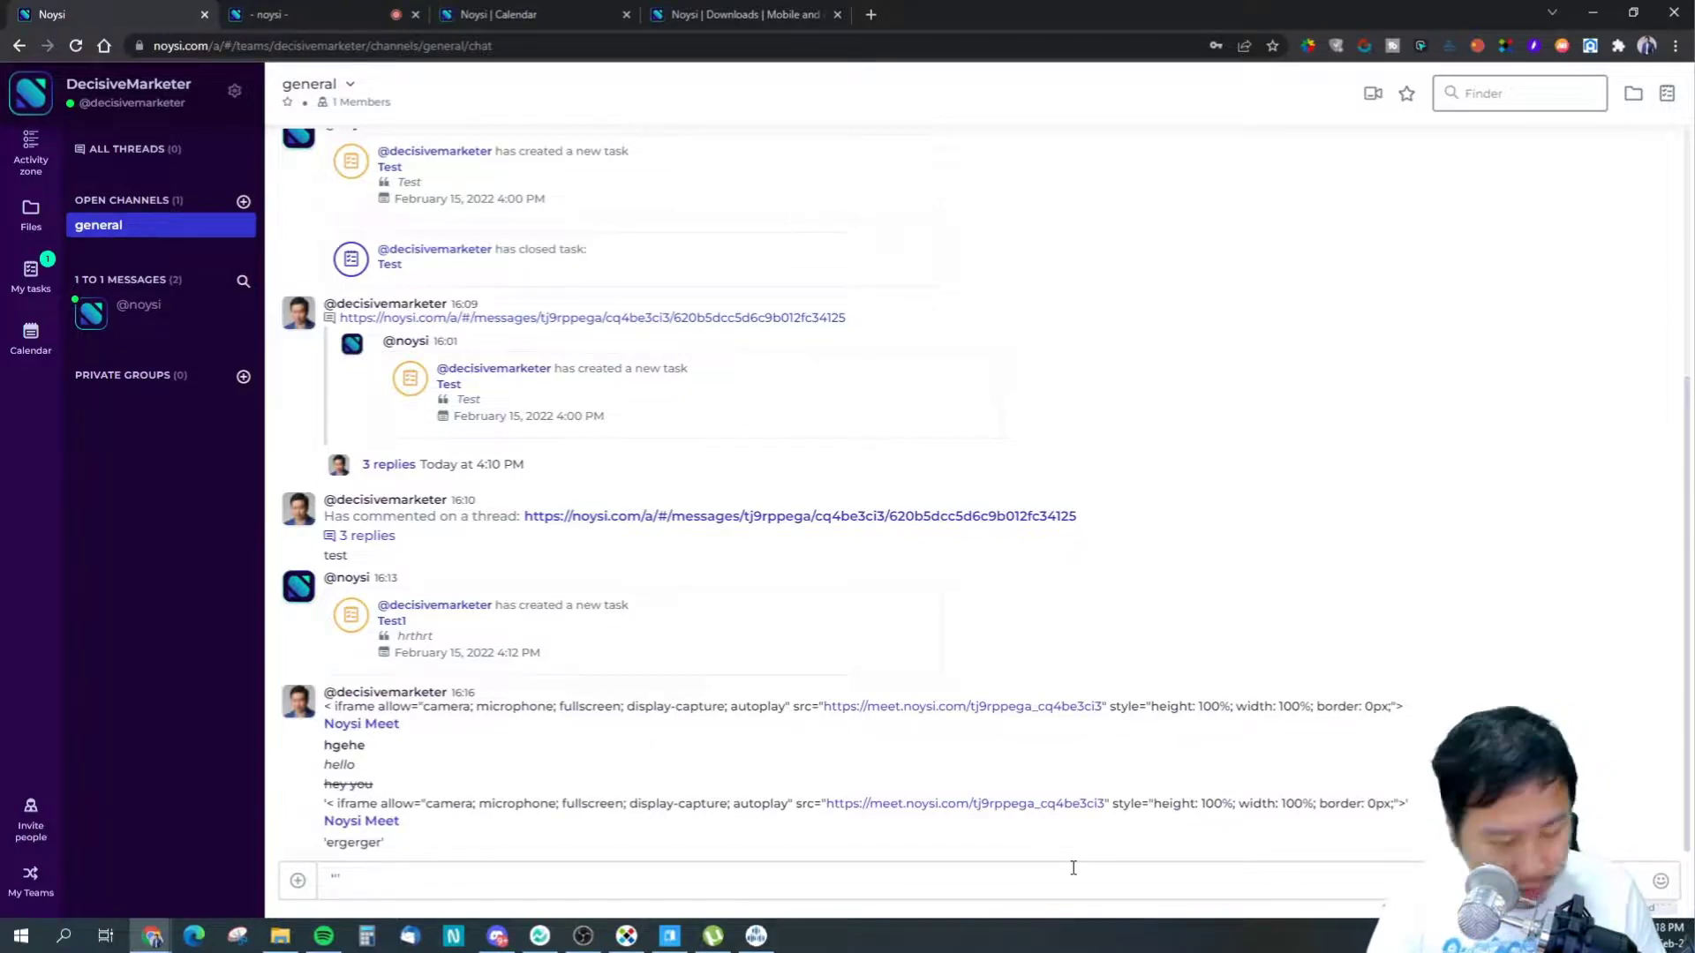
{"action": "type", "text": "regreg\""}
{"action": "key", "text": "Return"}
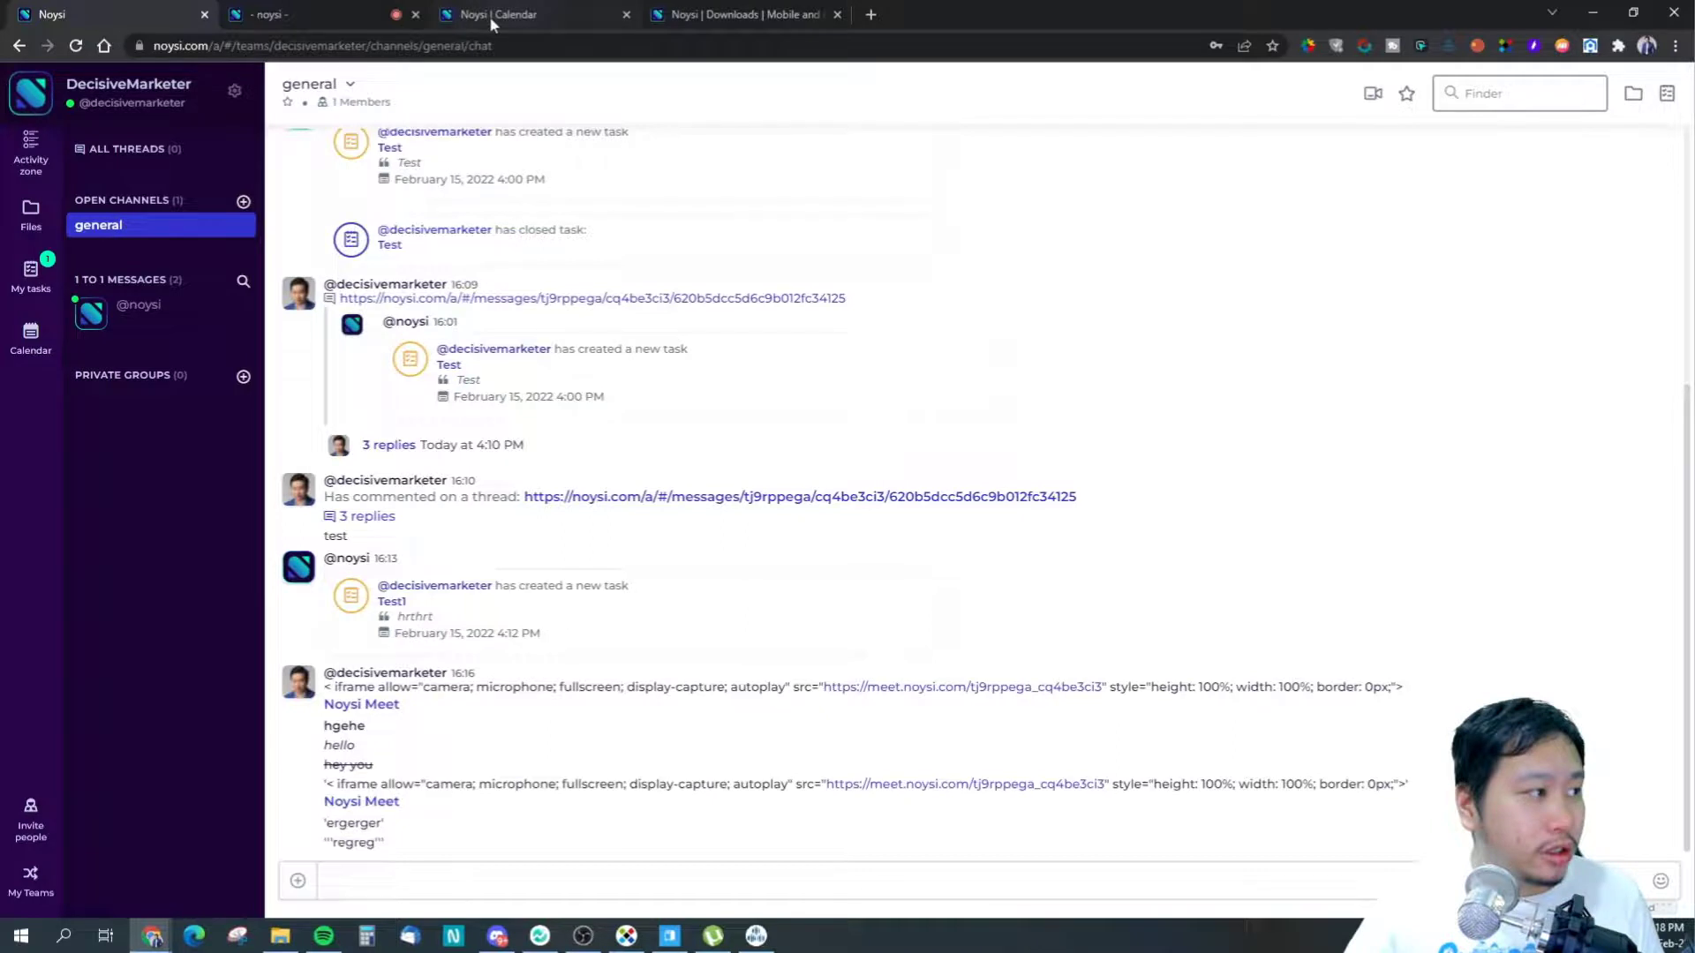
- Switch to the meeting tab, close the Embed meeting dialog, and show the keyboard shortcuts
{"action": "key", "text": "ctrl+Tab"}
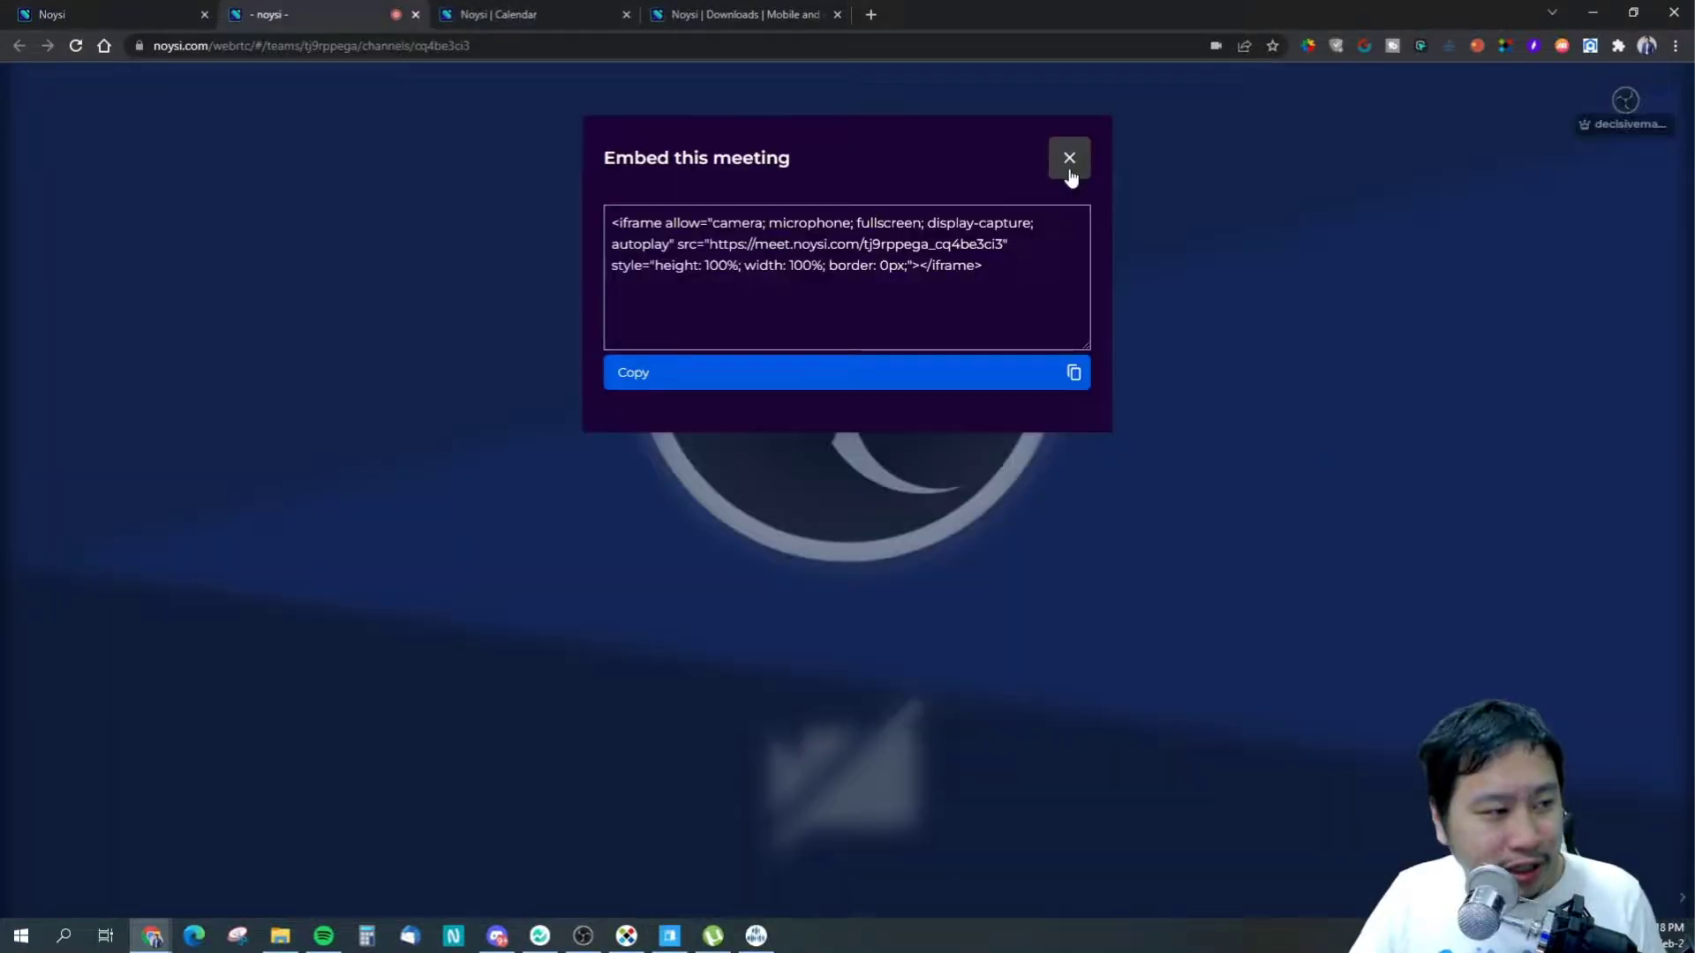
{"action": "left_click_drag", "start_coordinate": [989, 267], "coordinate": [599, 229]}
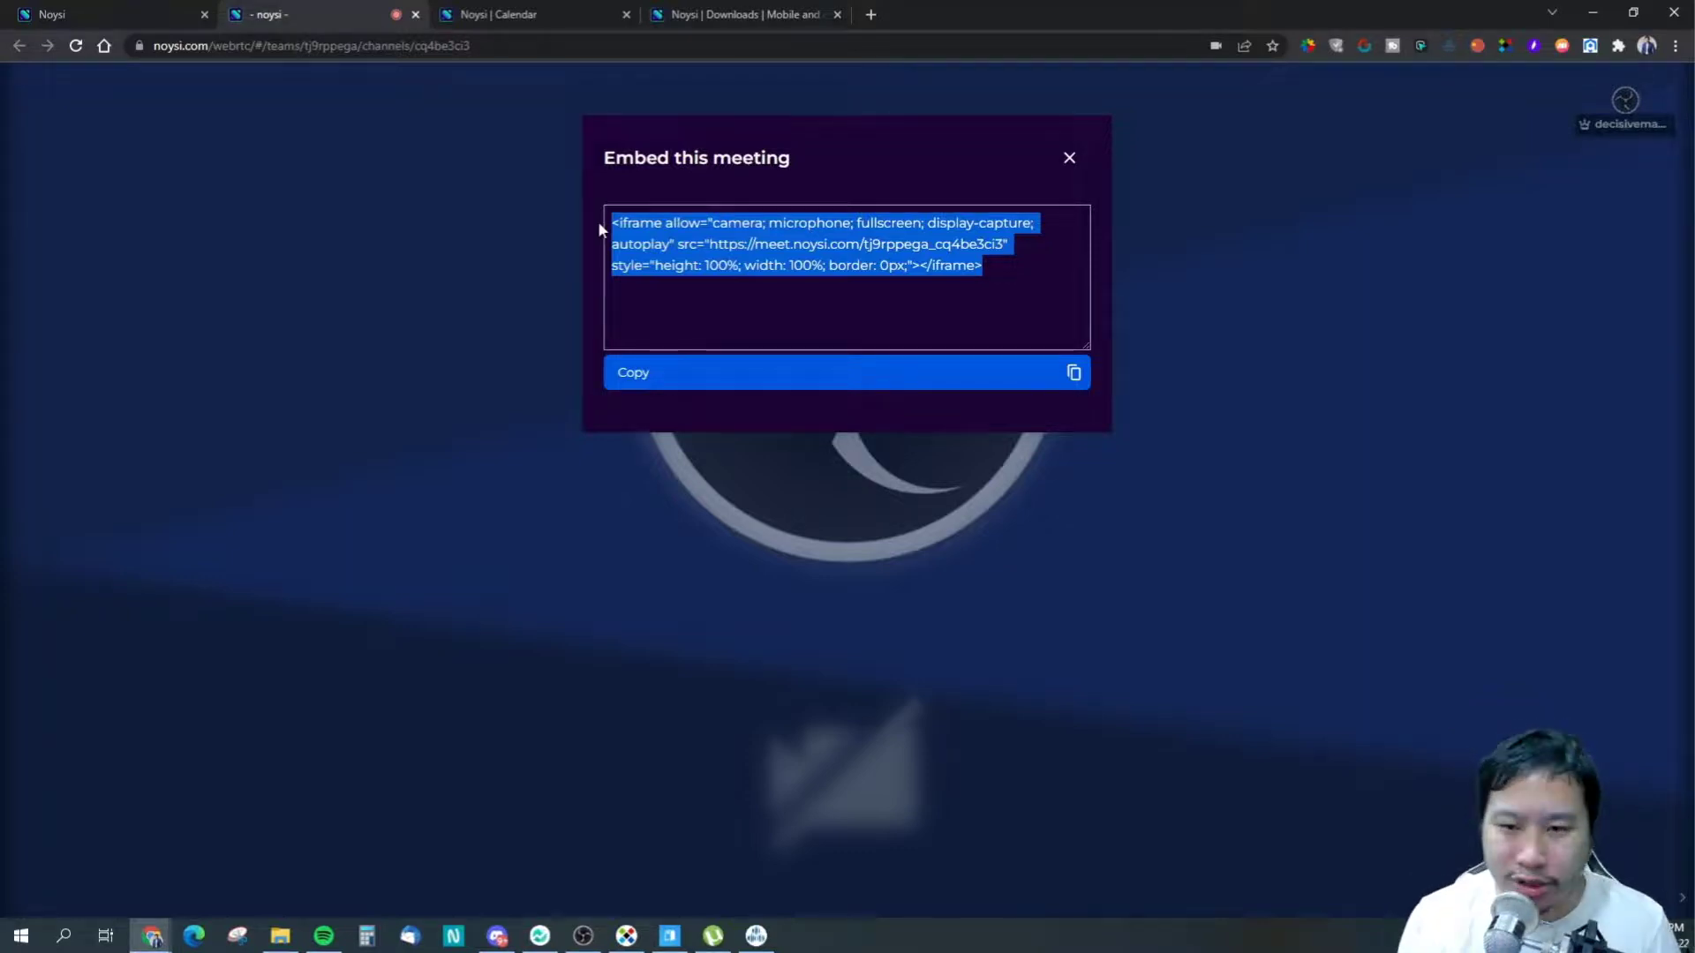
{"action": "left_click", "coordinate": [1248, 116]}
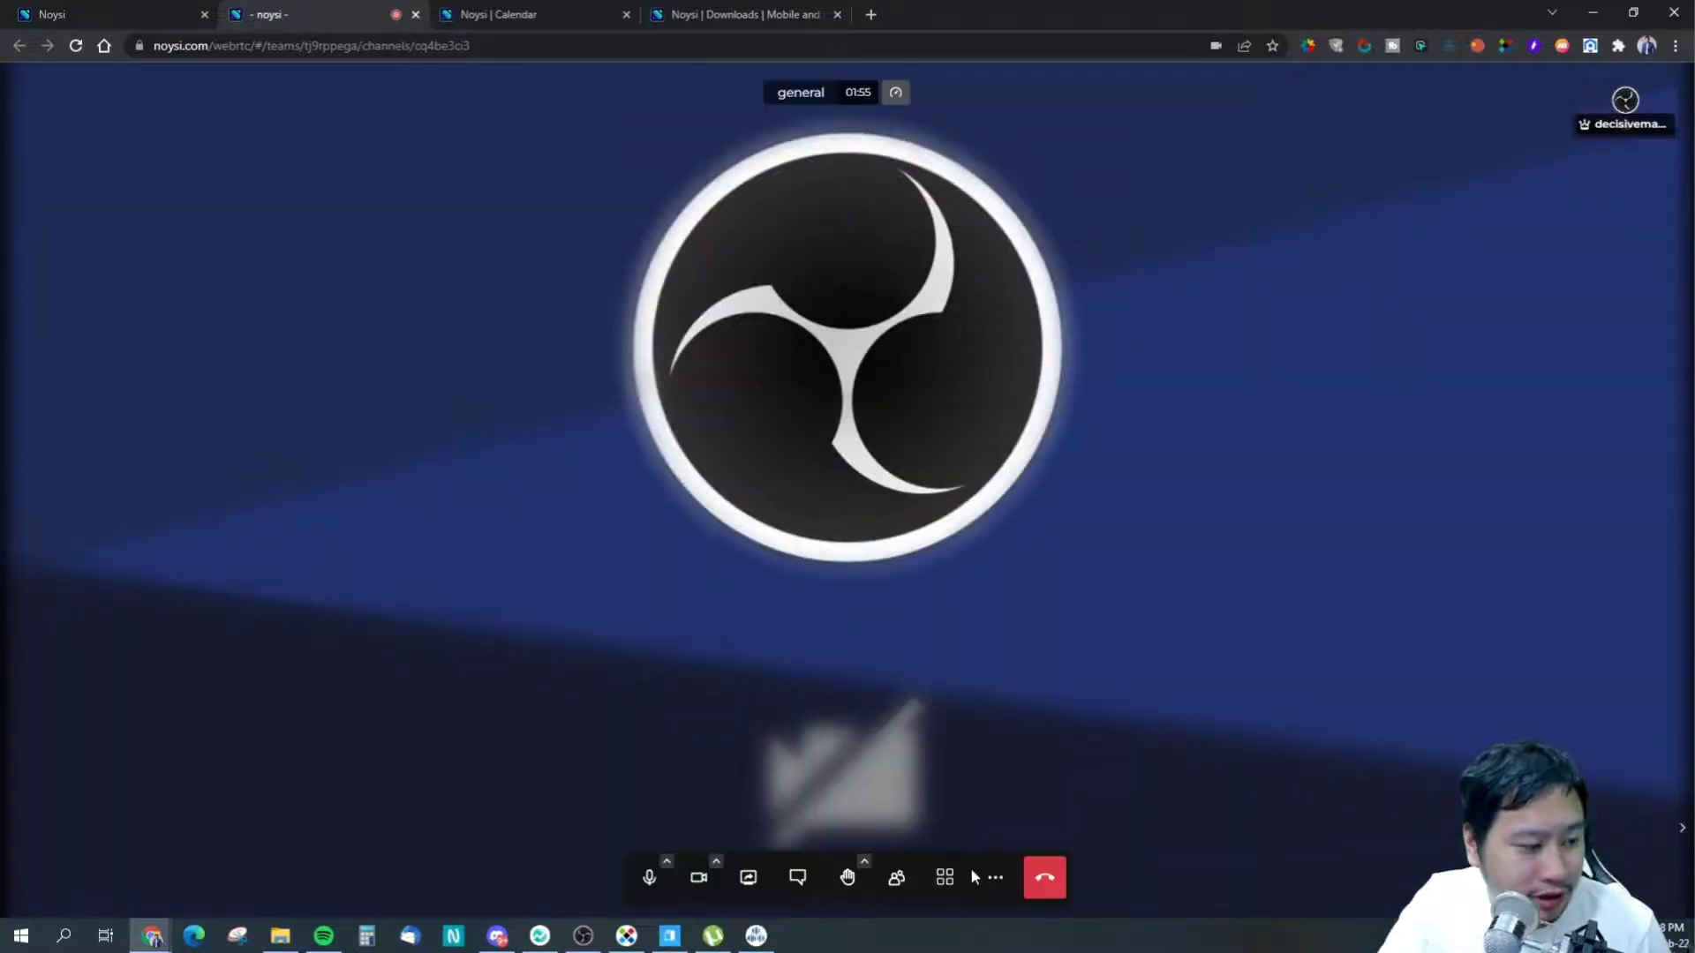
{"action": "left_click", "coordinate": [995, 877]}
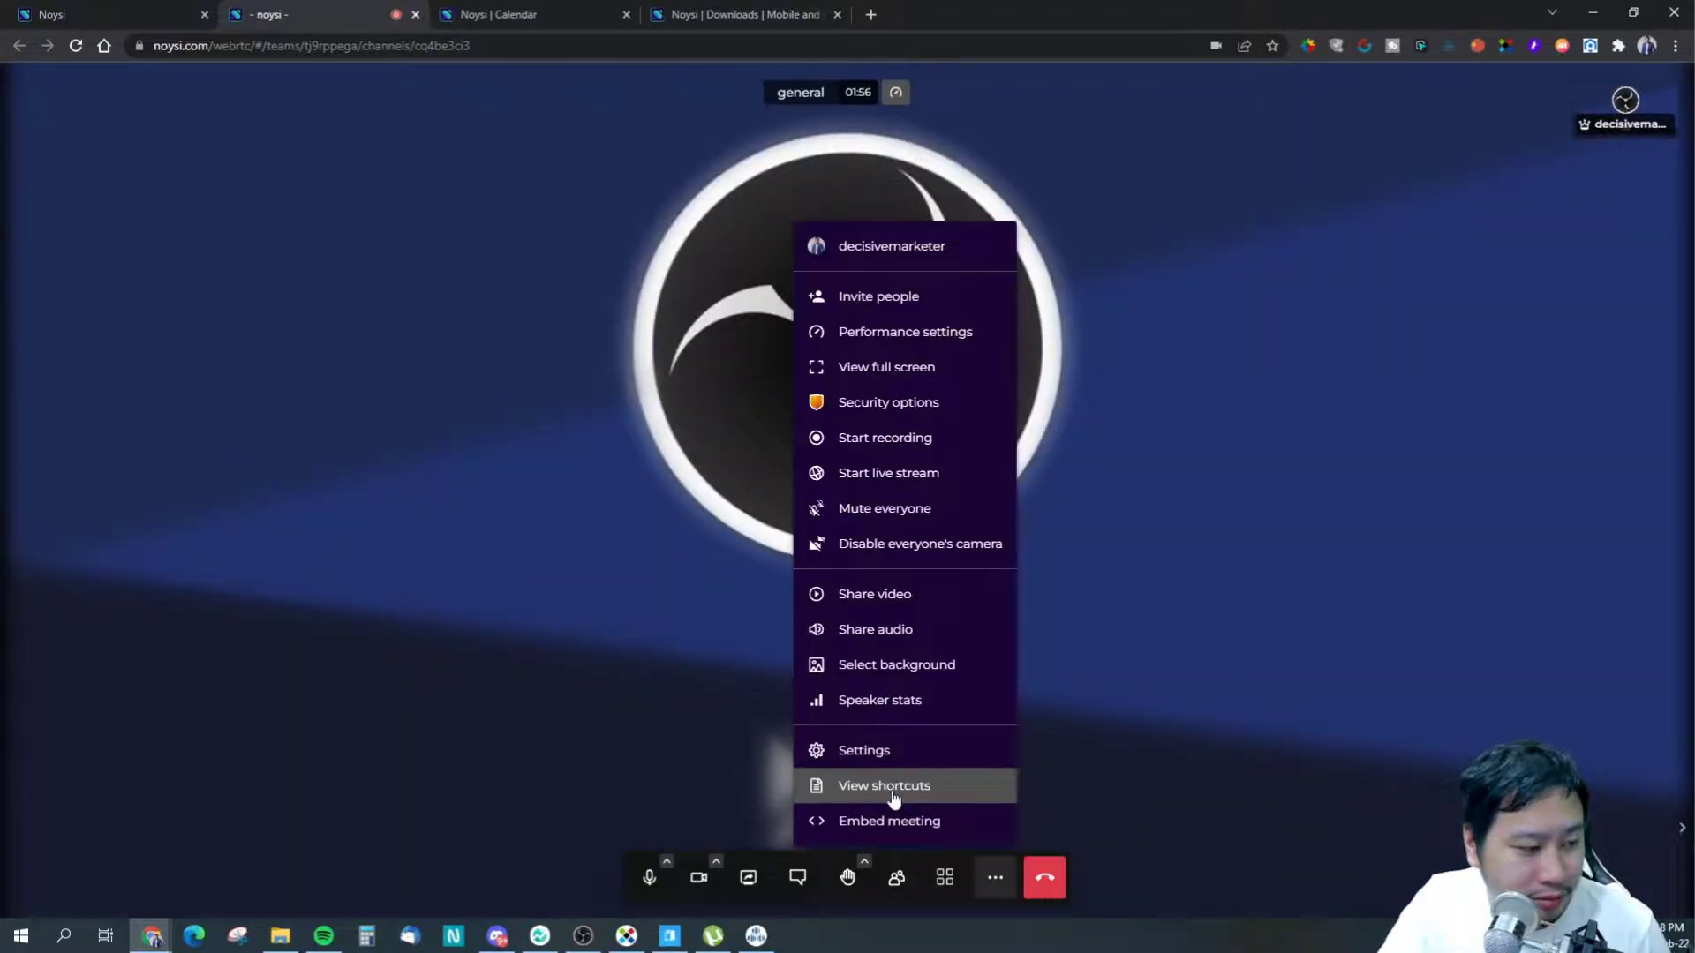
{"action": "left_click", "coordinate": [847, 785]}
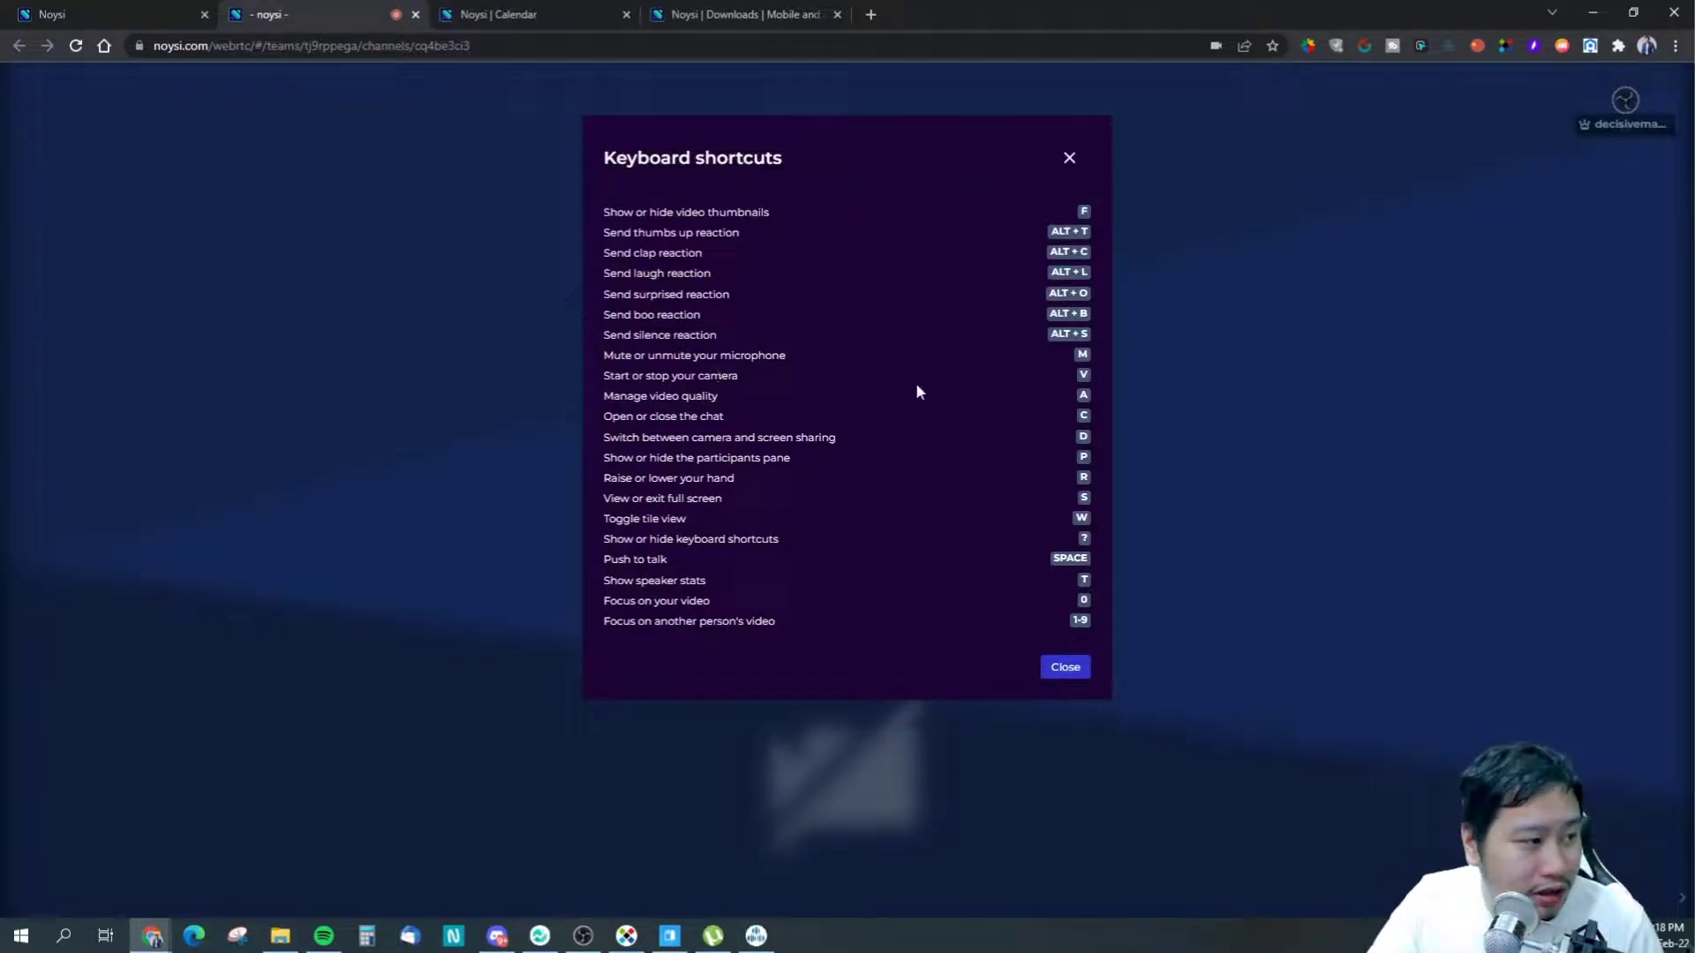
- Close the shortcuts list, send two Alt+C clap reactions and a surprised-face reaction
{"action": "left_click", "coordinate": [1064, 667]}
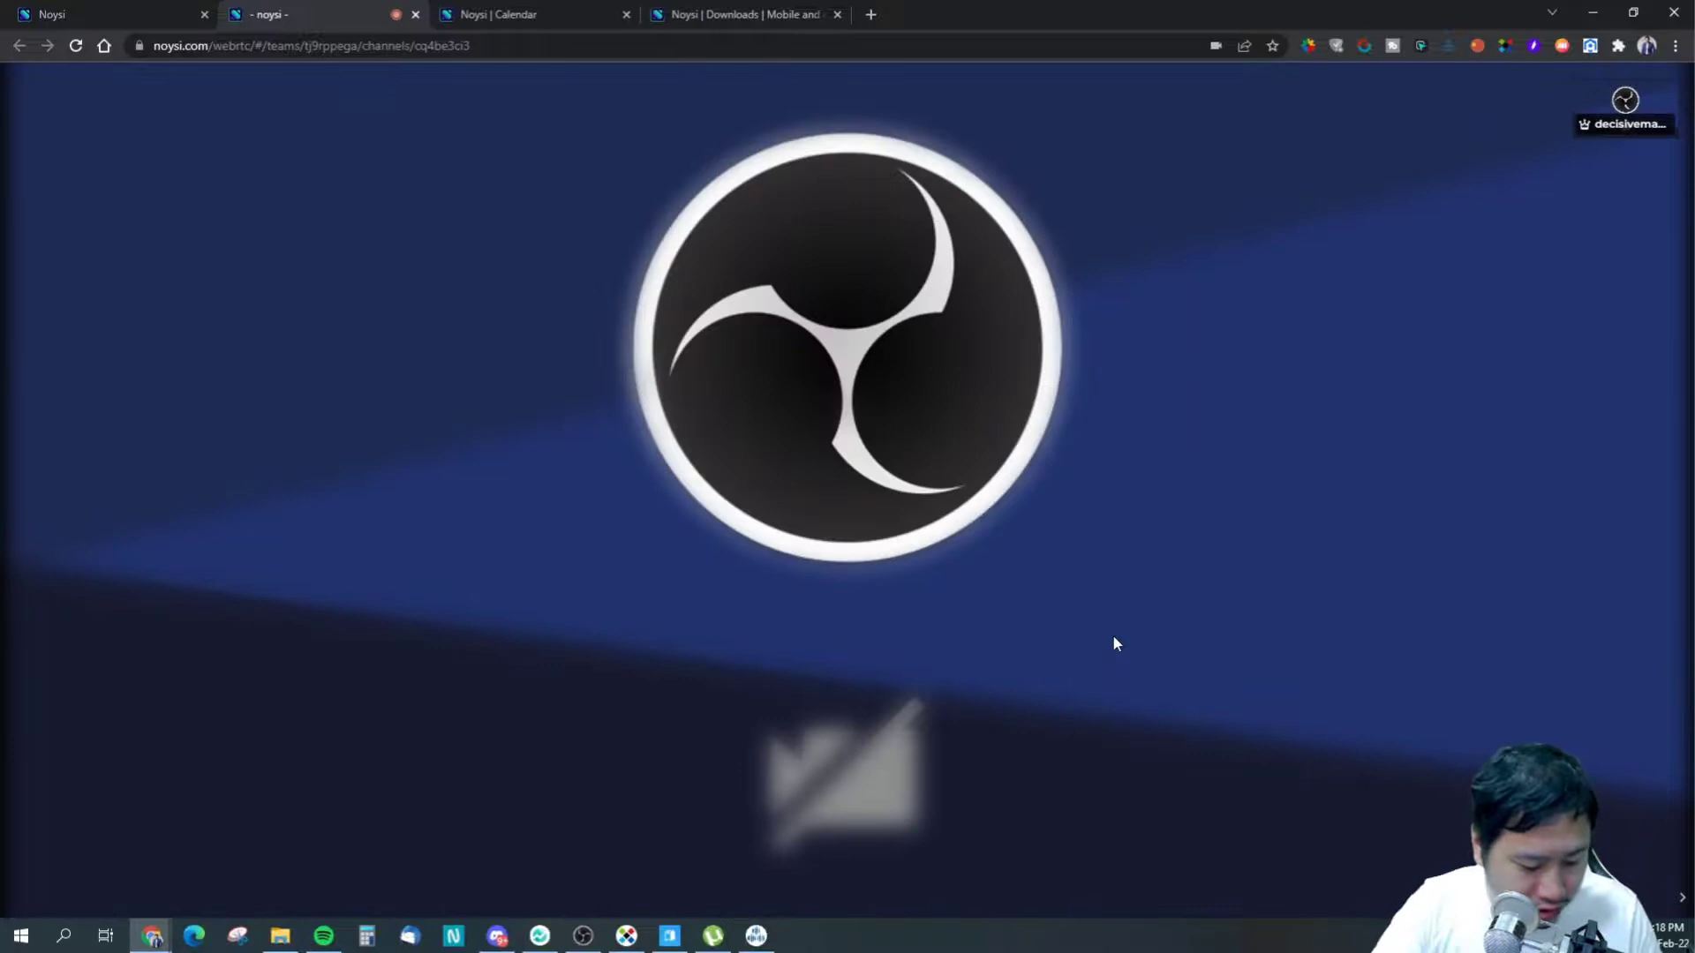
{"action": "key", "text": "alt+c"}
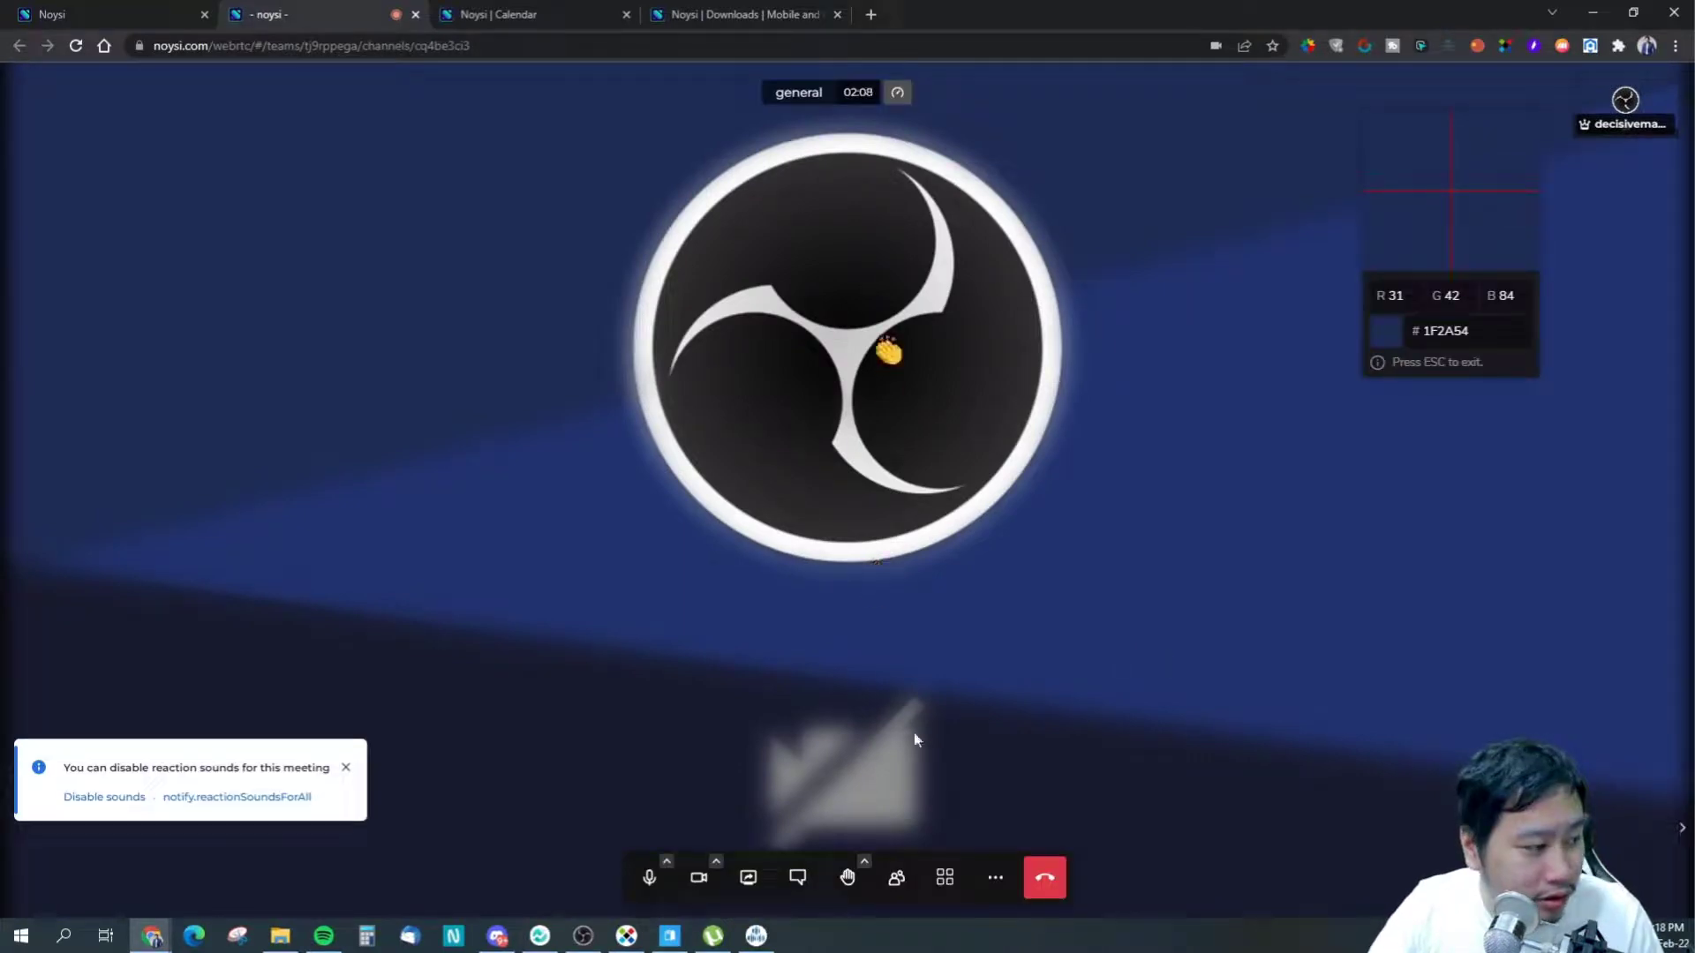
{"action": "key", "text": "Escape"}
{"action": "key", "text": "alt+c"}
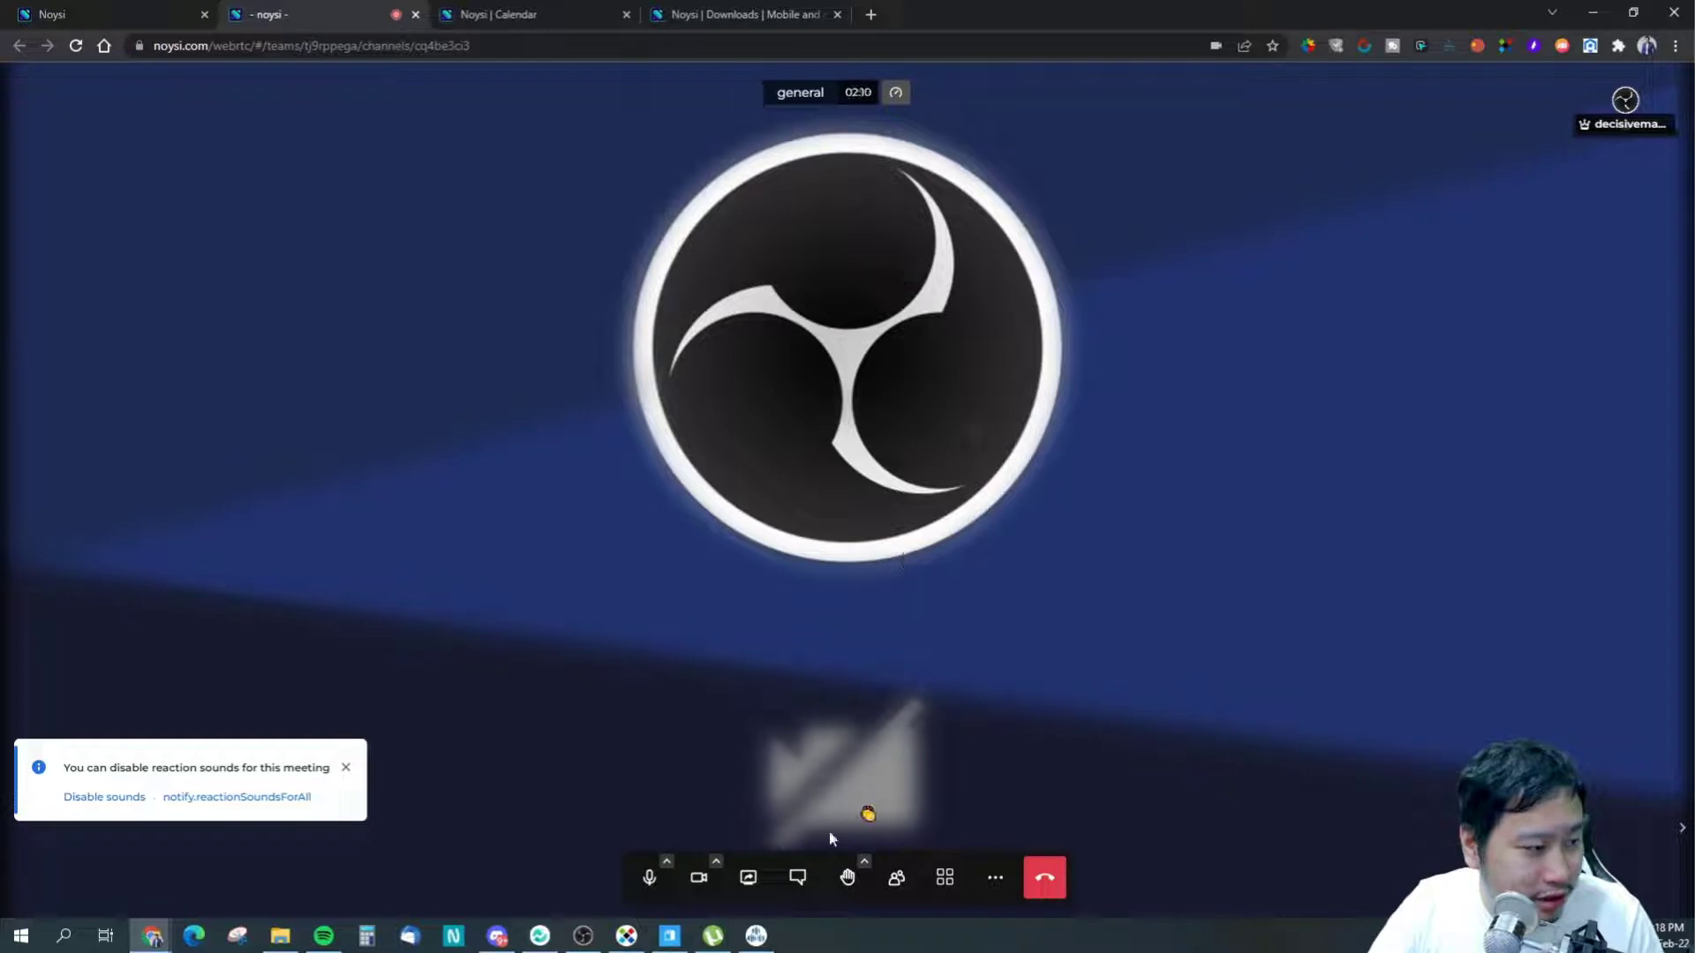
{"action": "left_click", "coordinate": [864, 862]}
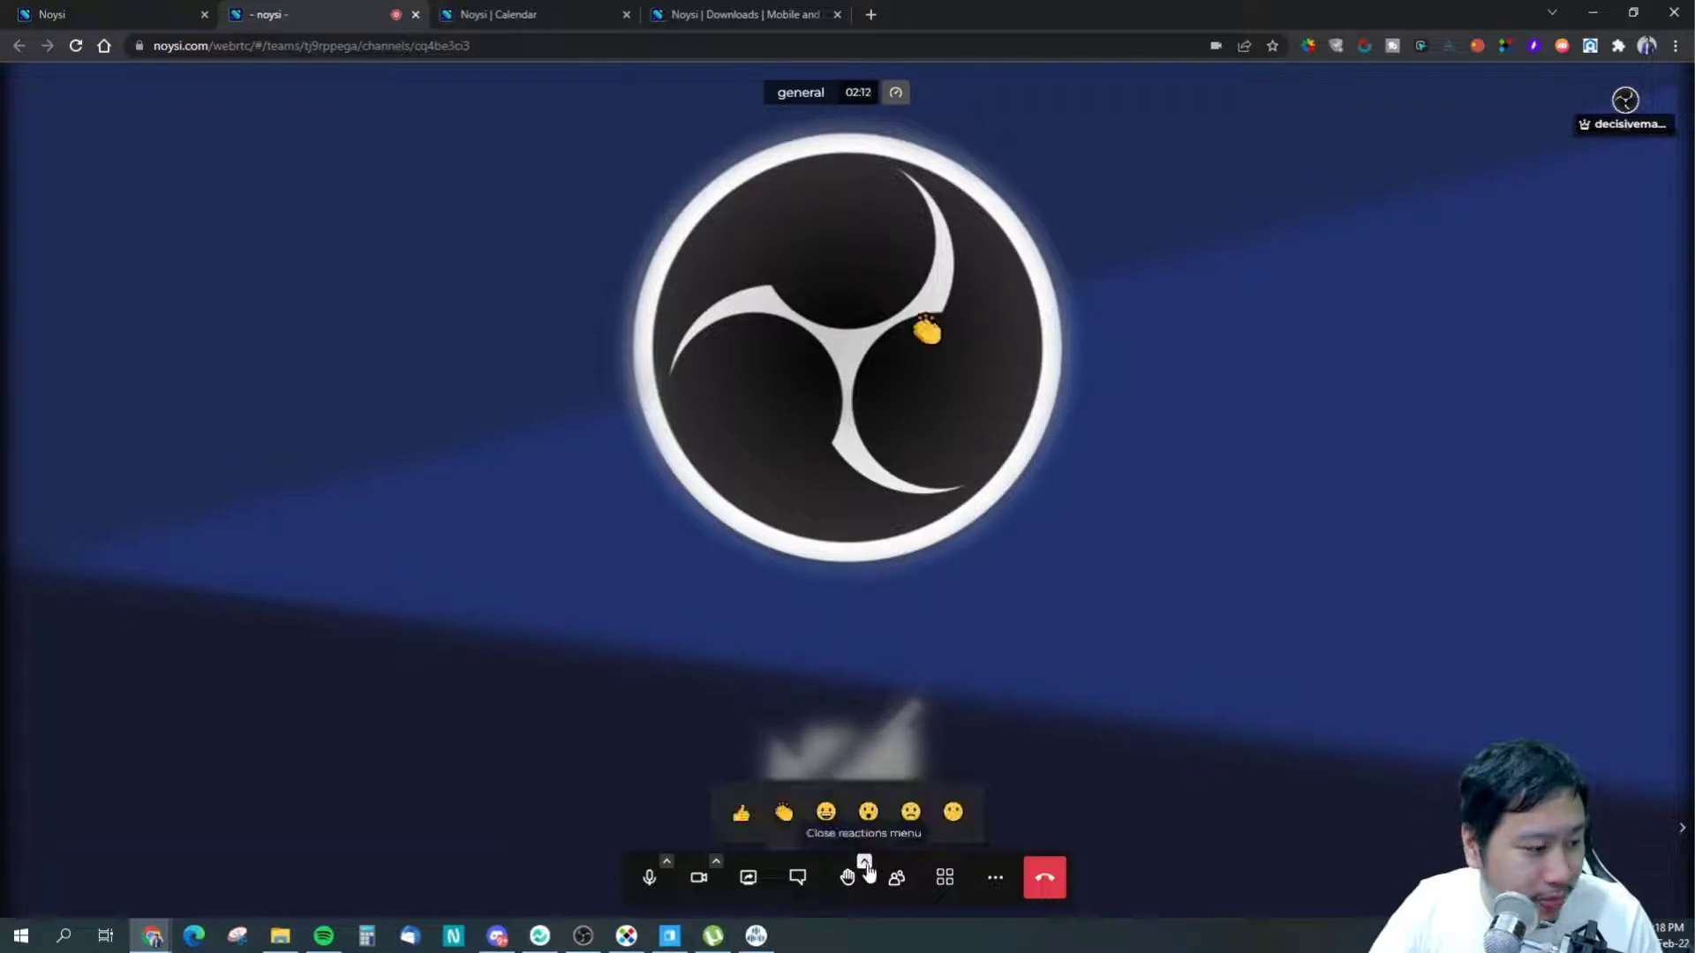
{"action": "left_click", "coordinate": [868, 812]}
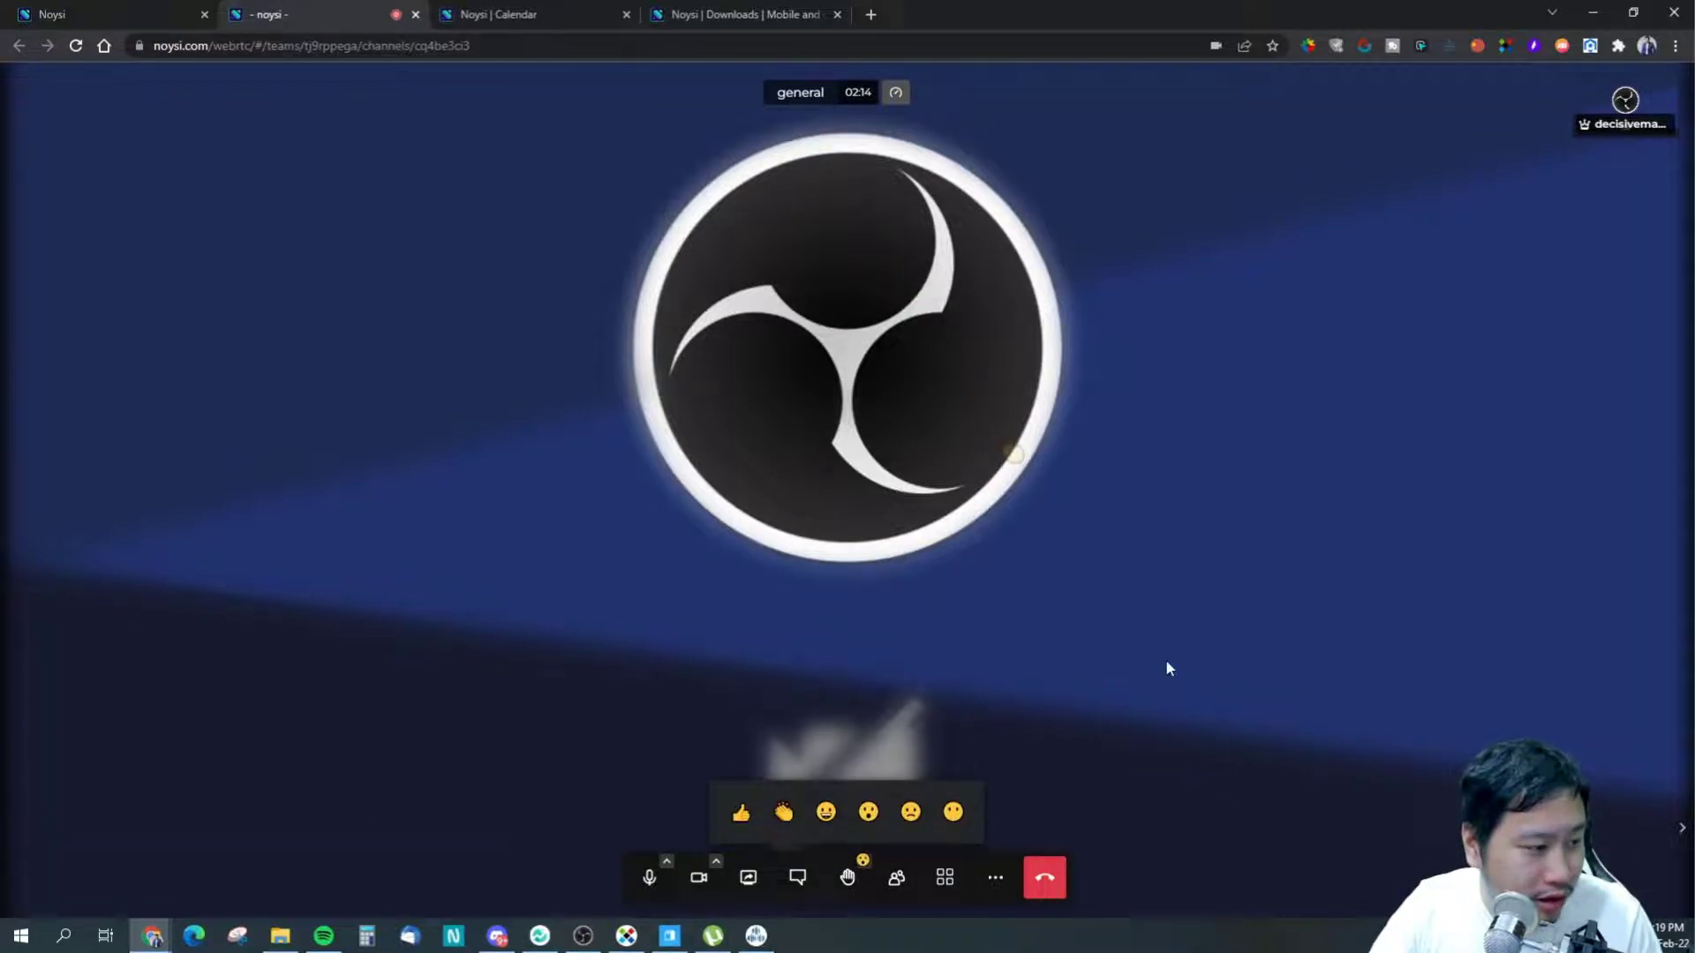
{"action": "left_click", "coordinate": [995, 878]}
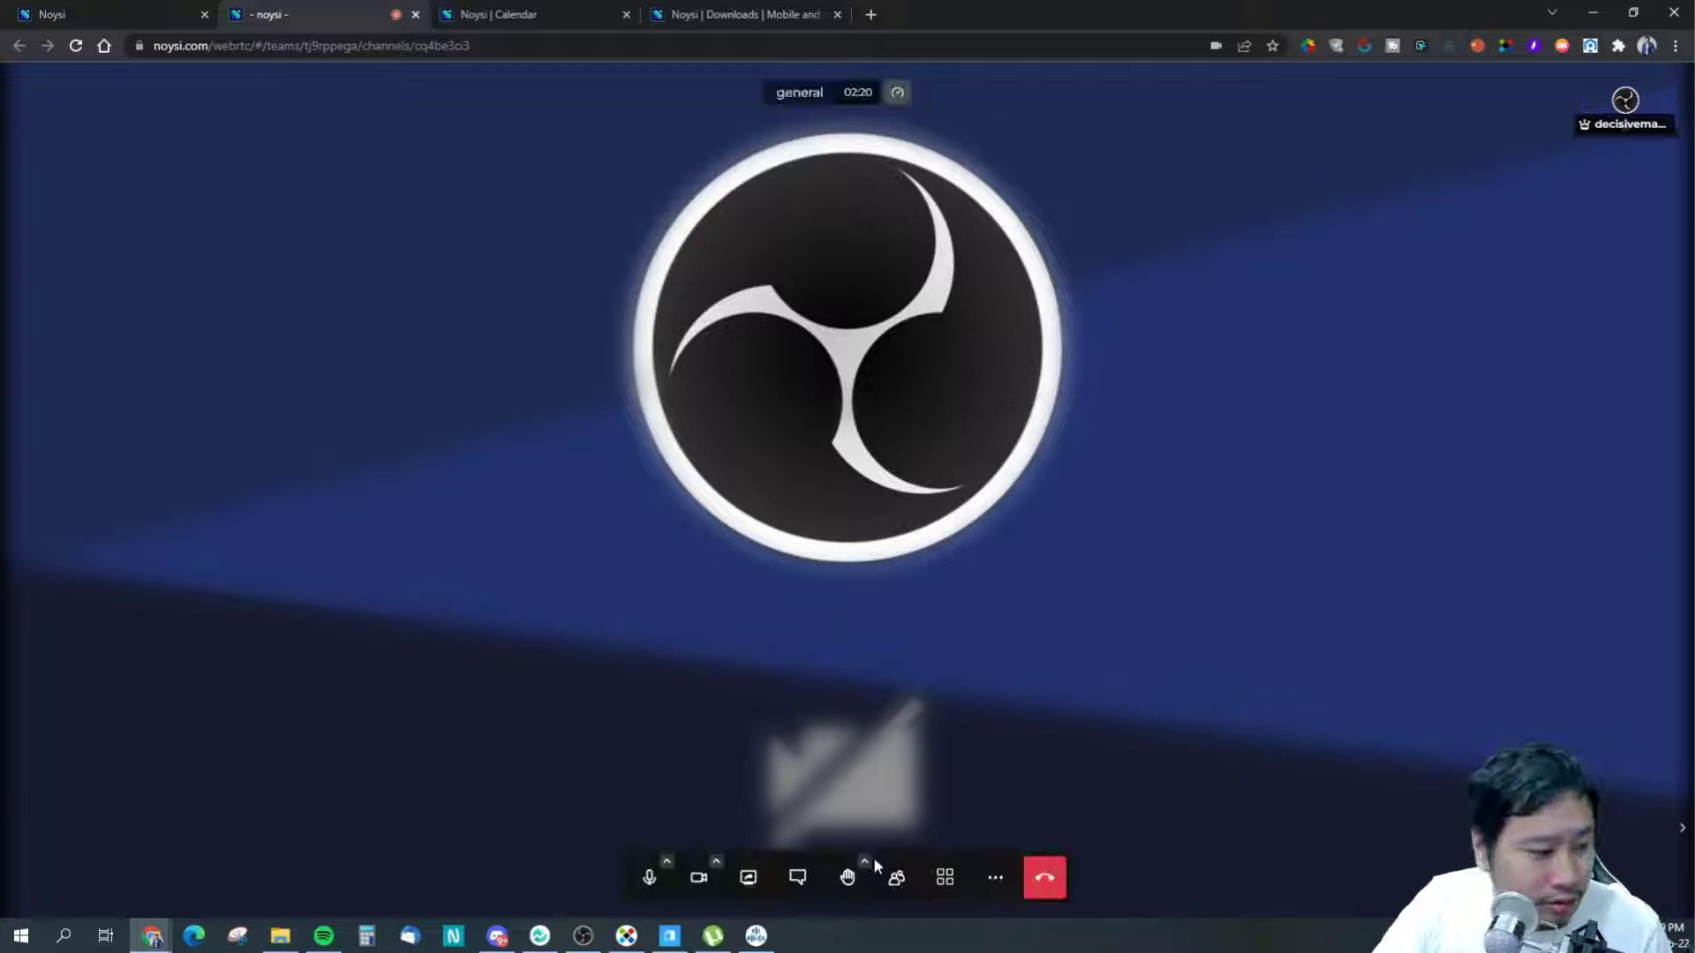
- Open meeting Settings and check the Microphone and Audio output device lists without changing them
{"action": "left_click", "coordinate": [995, 878]}
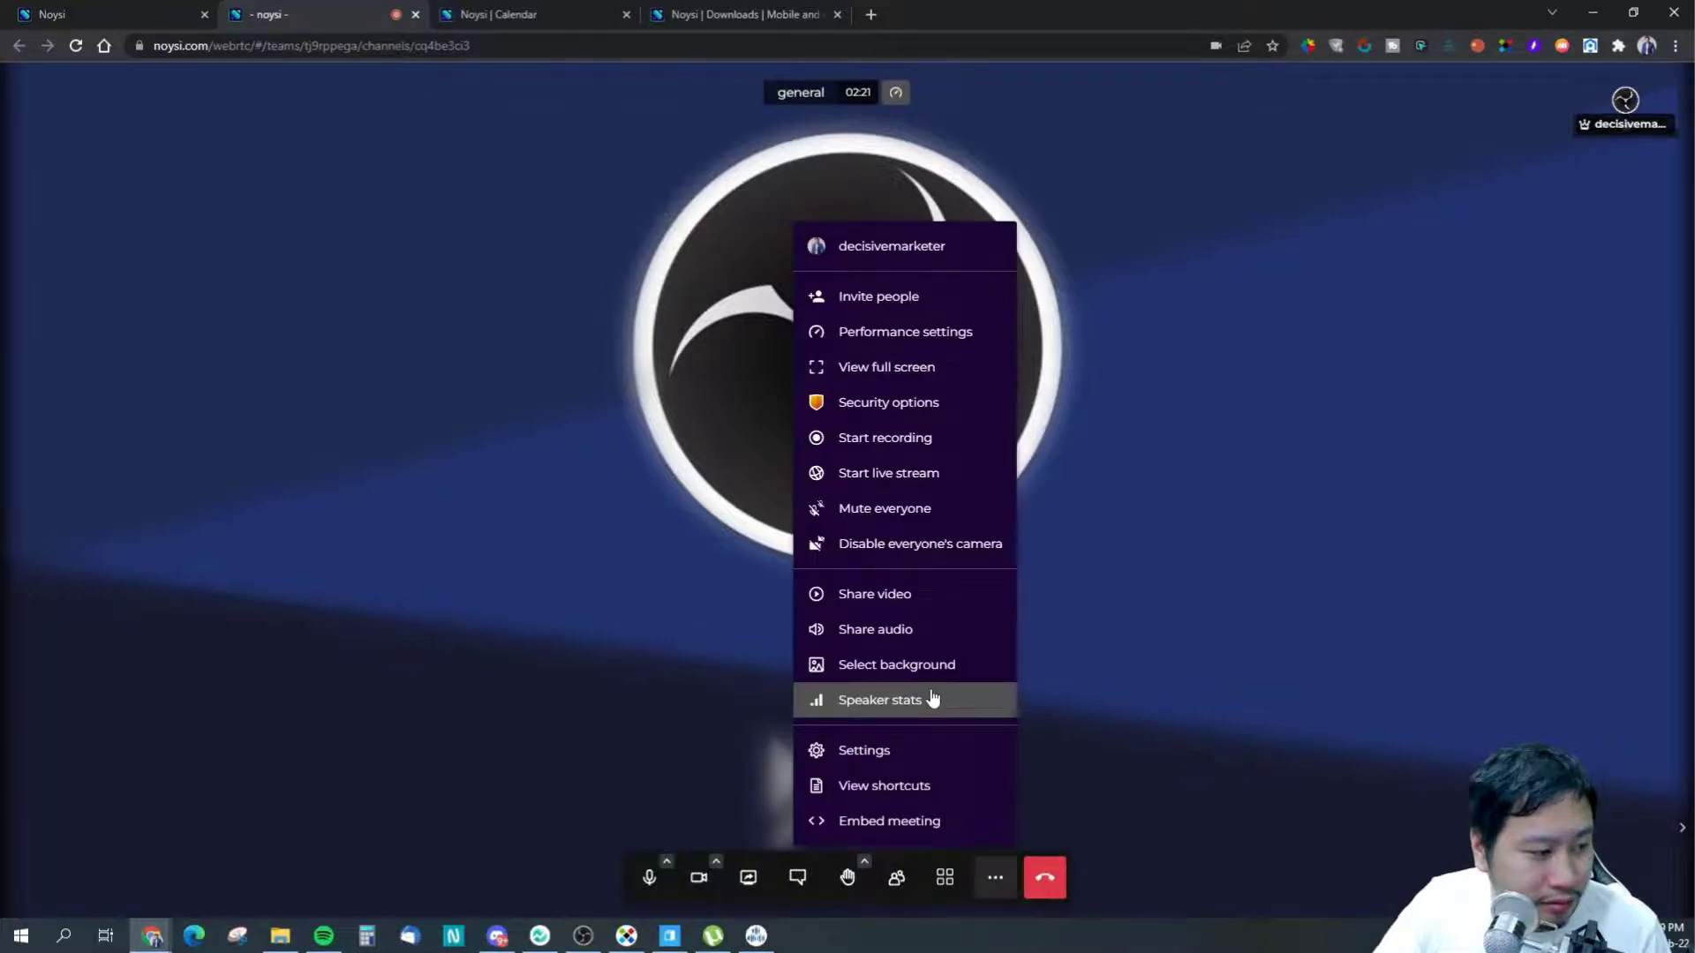
{"action": "left_click", "coordinate": [892, 751]}
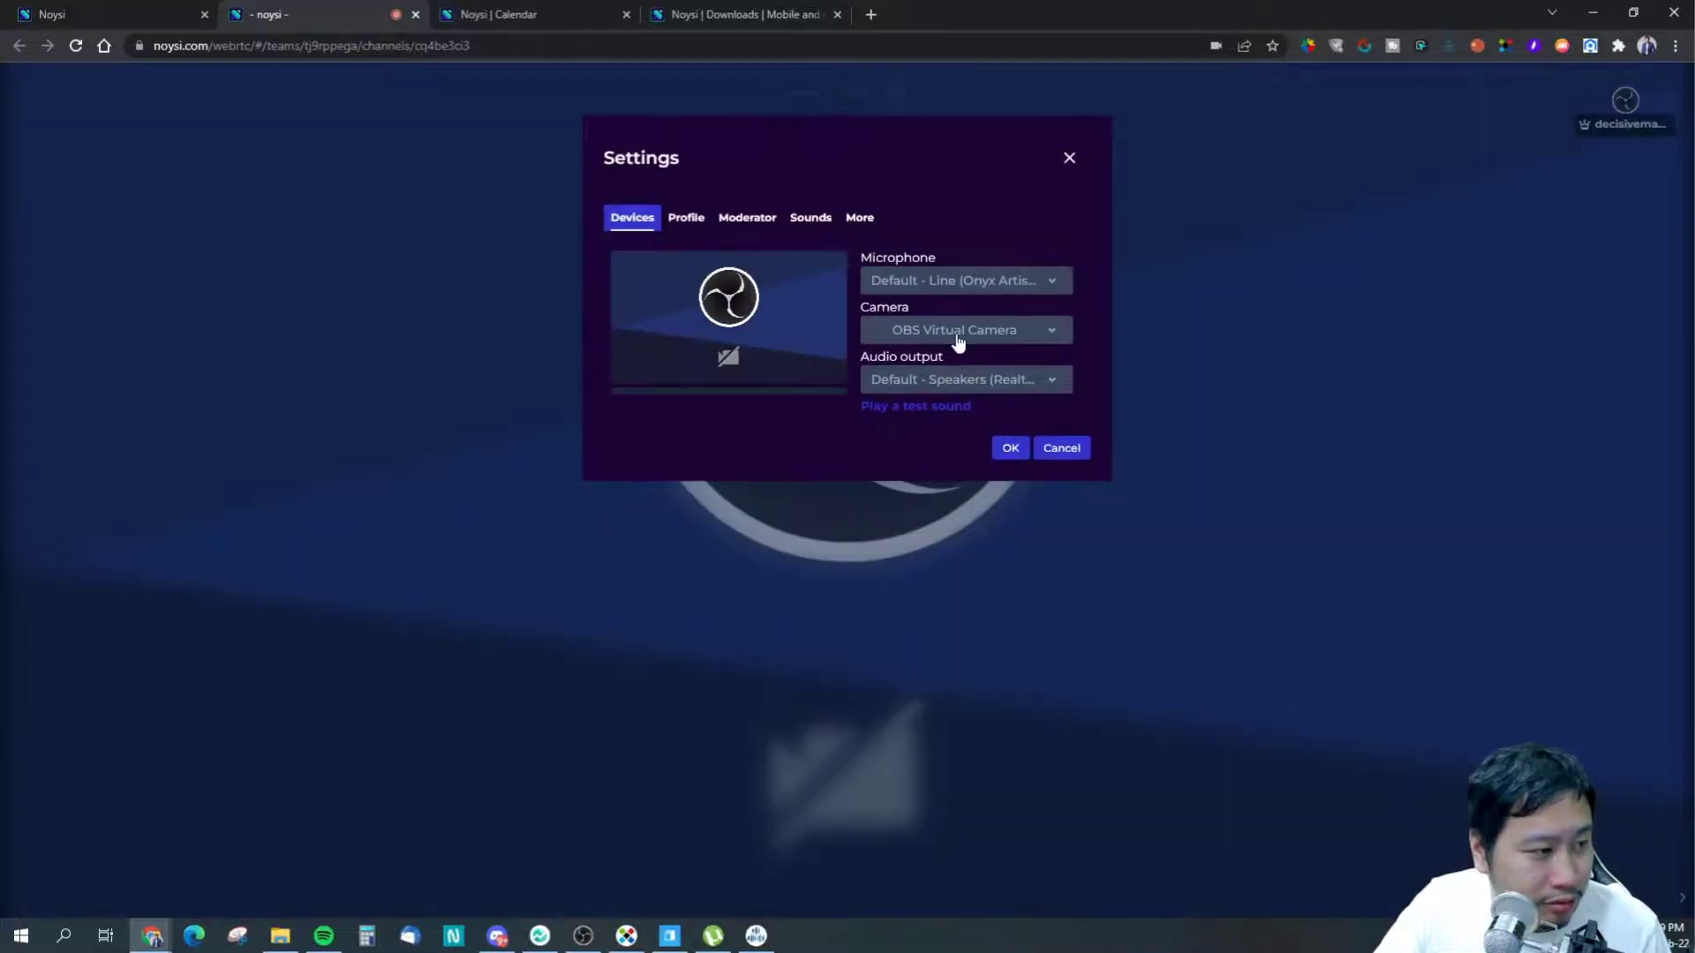
{"action": "left_click", "coordinate": [927, 282]}
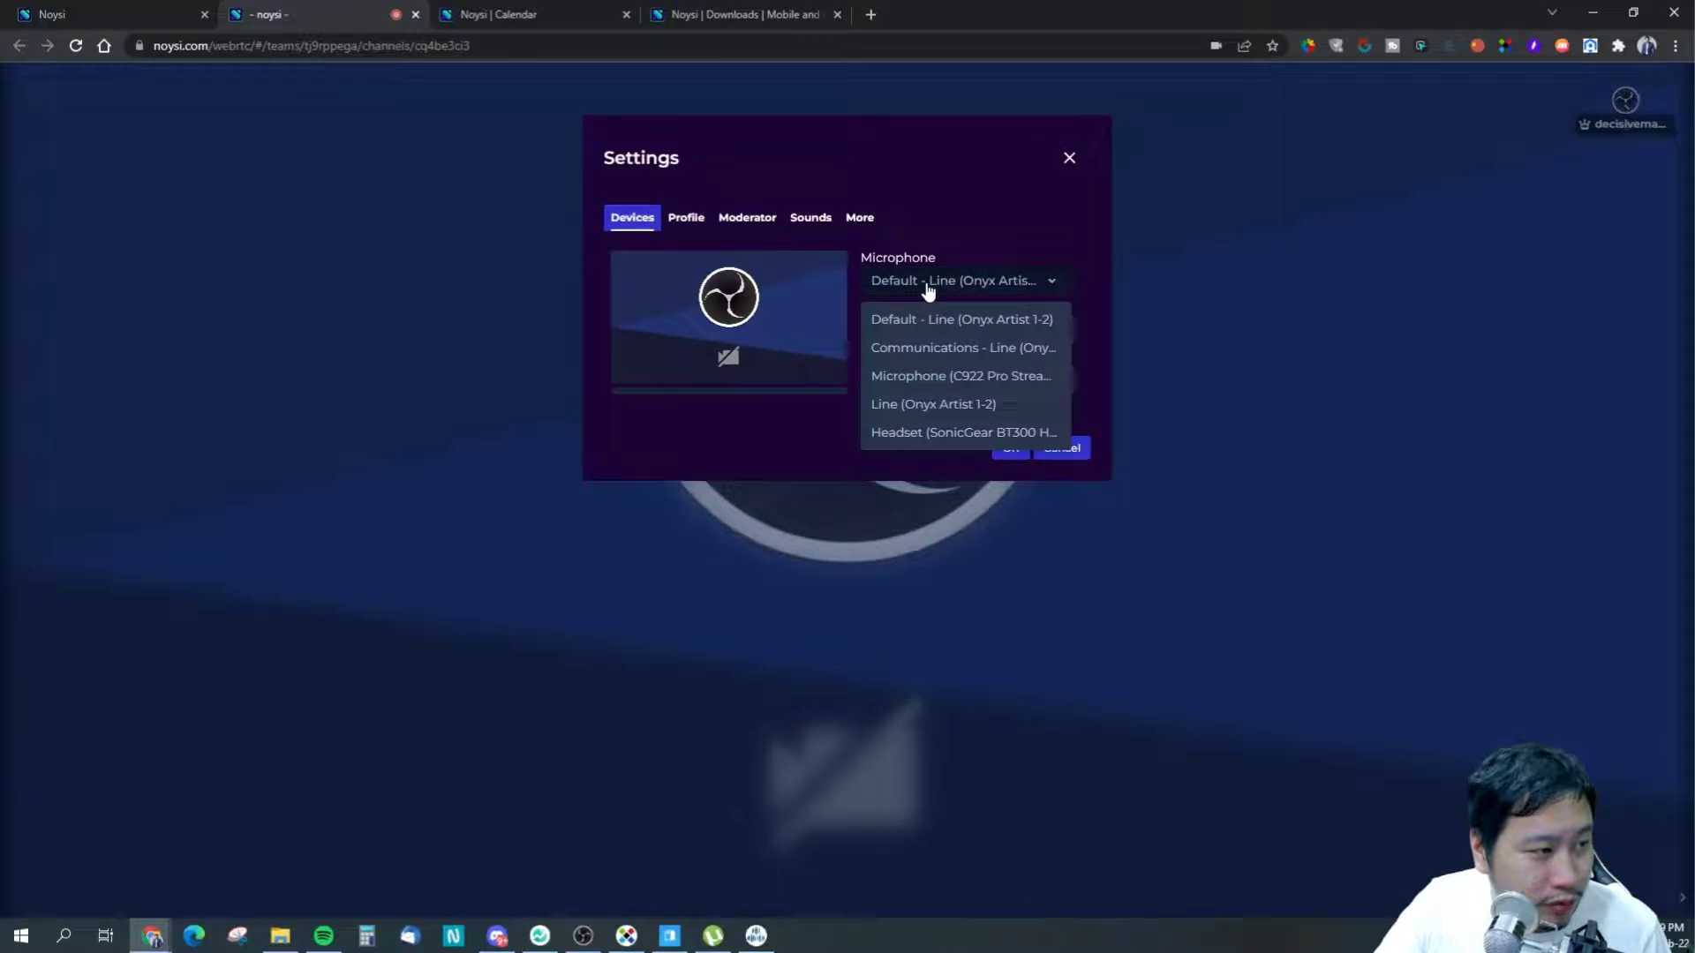
{"action": "left_click", "coordinate": [926, 284]}
{"action": "left_click", "coordinate": [984, 380]}
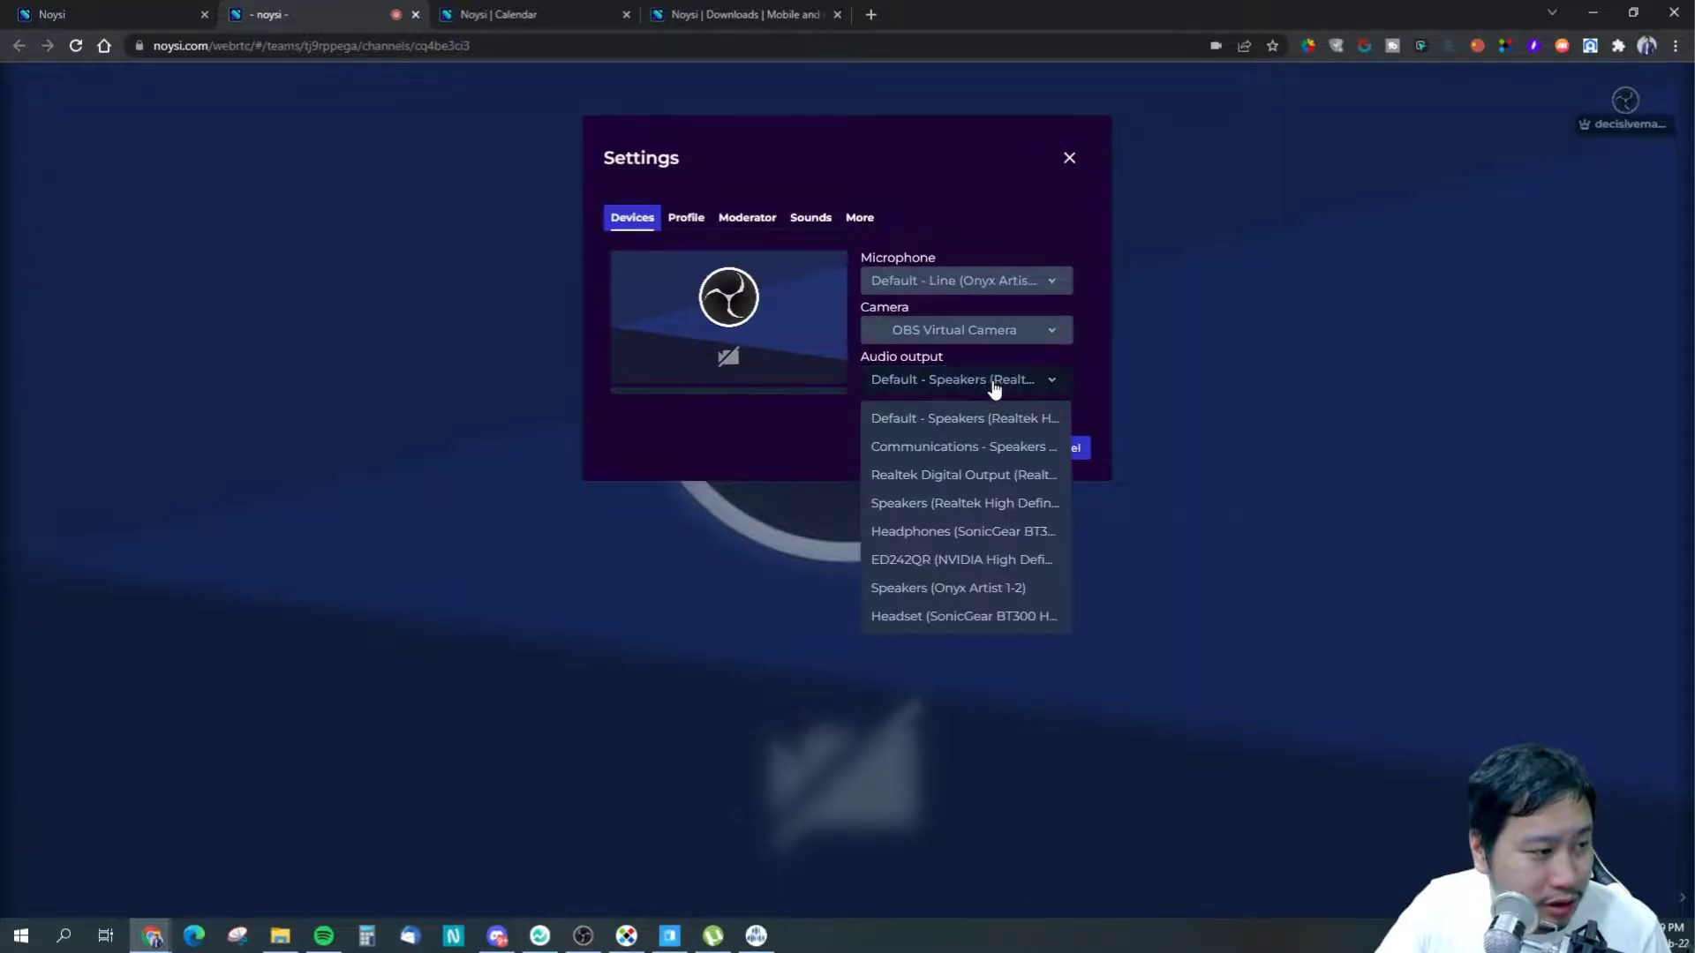
{"action": "left_click", "coordinate": [985, 382]}
{"action": "left_click", "coordinate": [985, 383]}
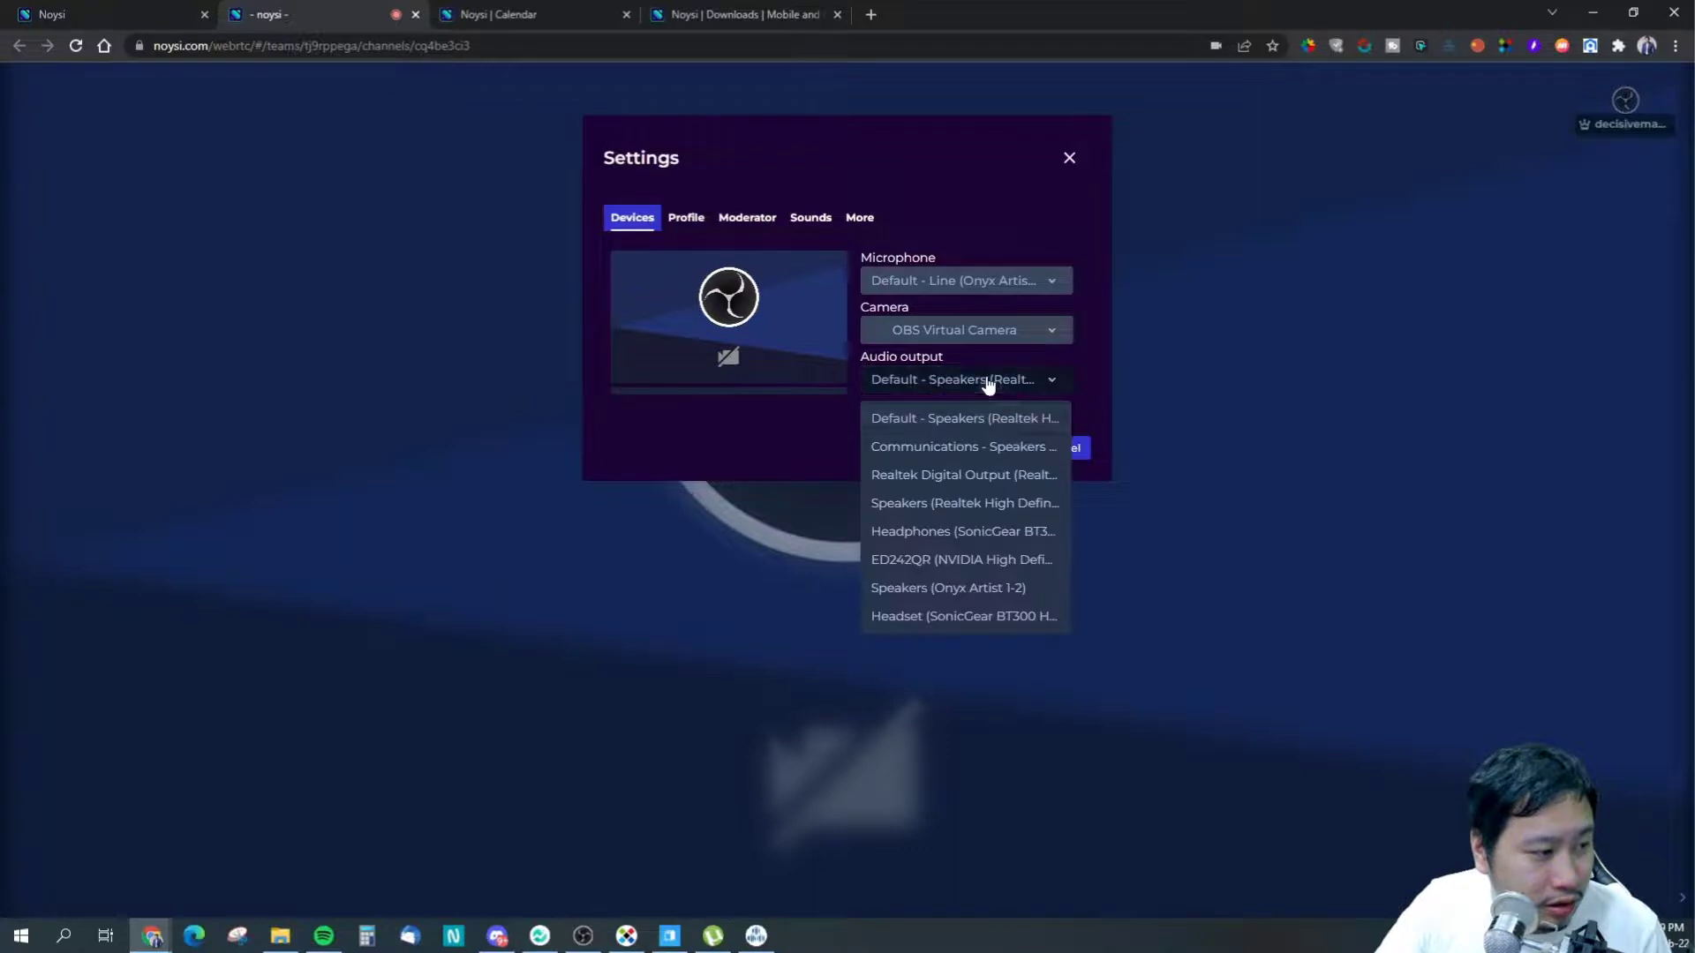
{"action": "left_click", "coordinate": [915, 531]}
{"action": "left_click", "coordinate": [934, 503]}
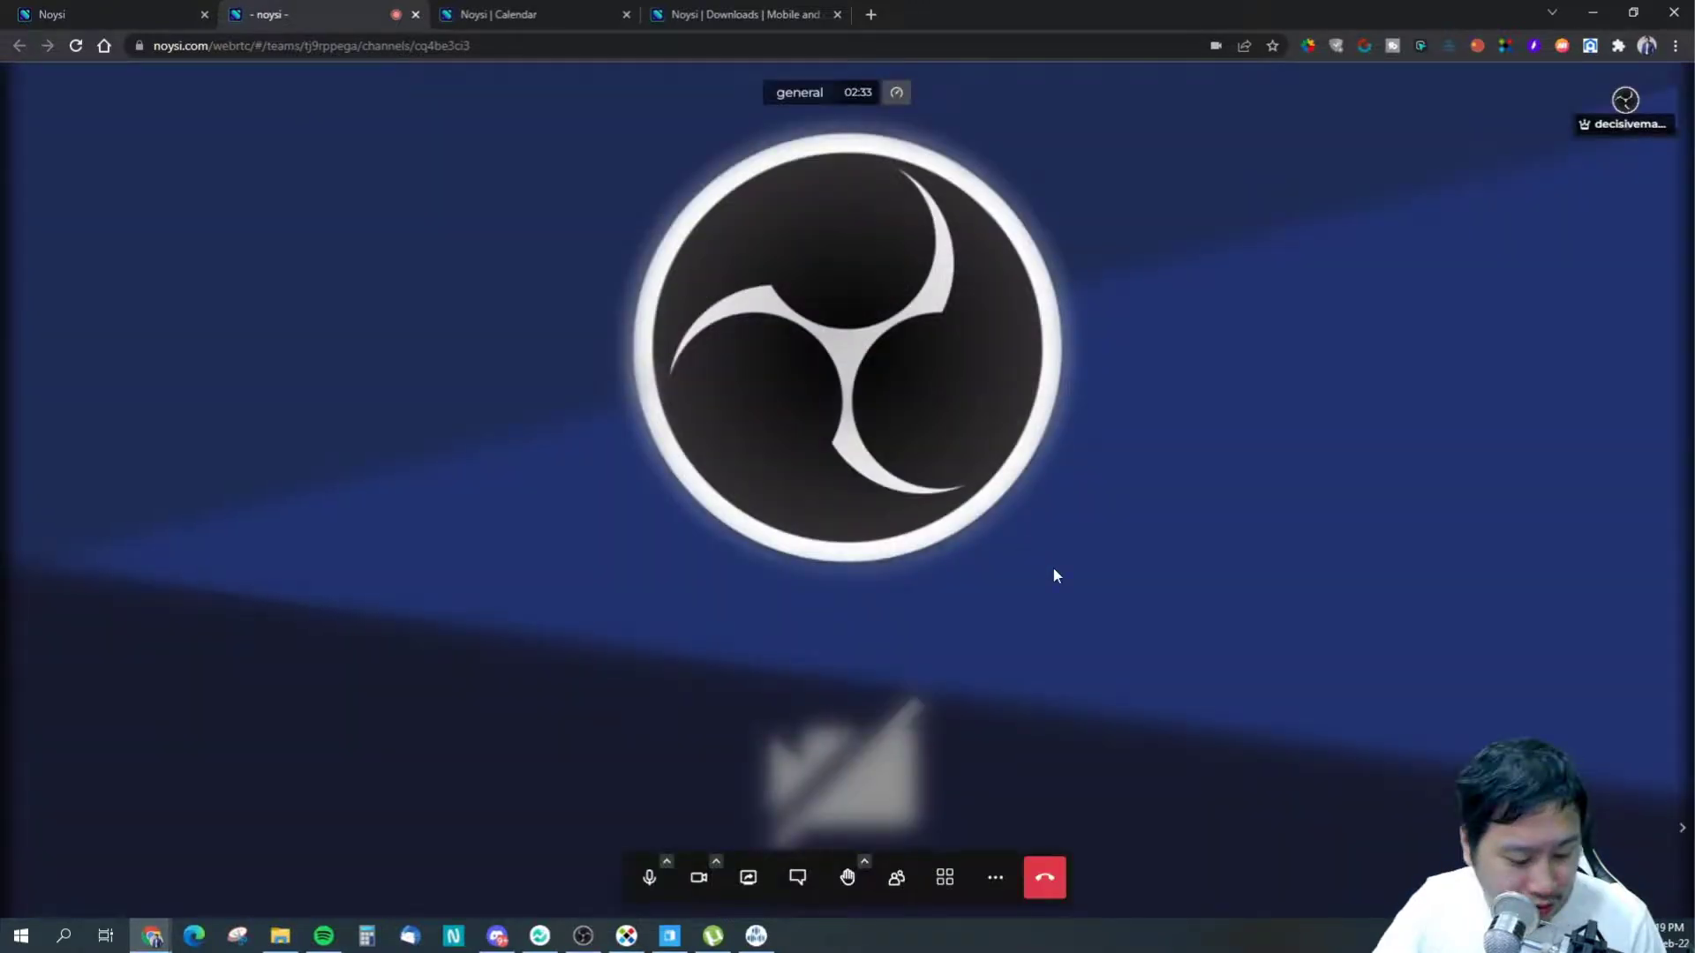
- Send a clap reaction, then browse the Profile, Moderator and More settings tabs
{"action": "key", "text": "alt+c"}
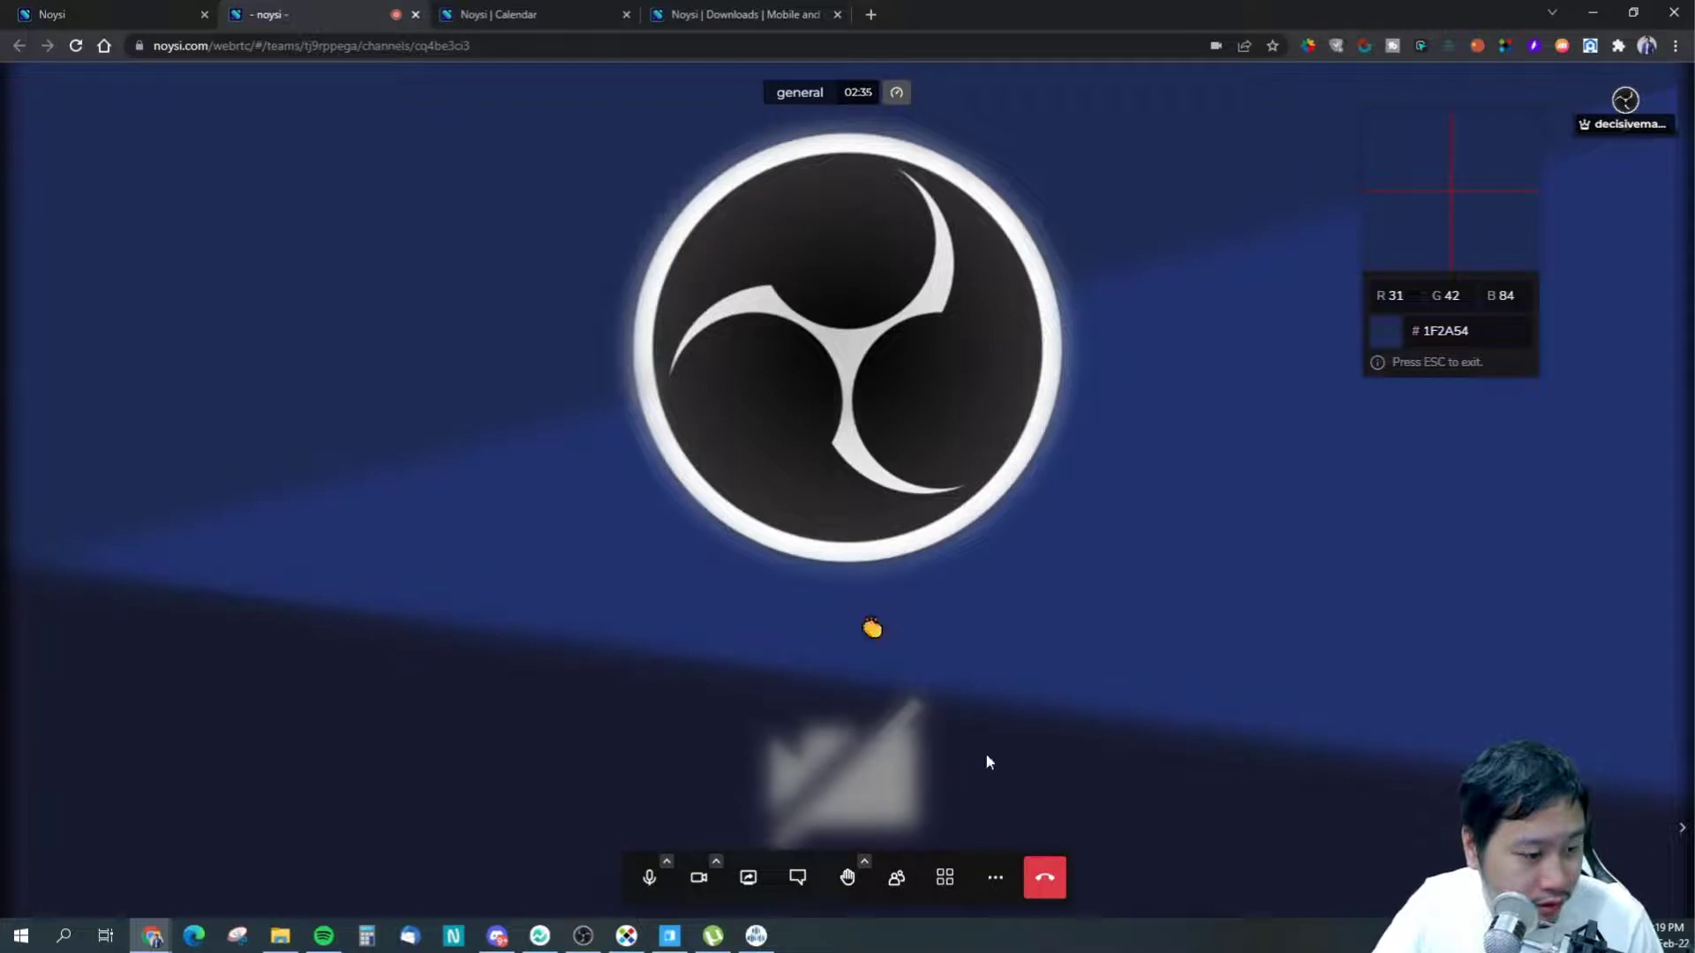
{"action": "left_click", "coordinate": [995, 877]}
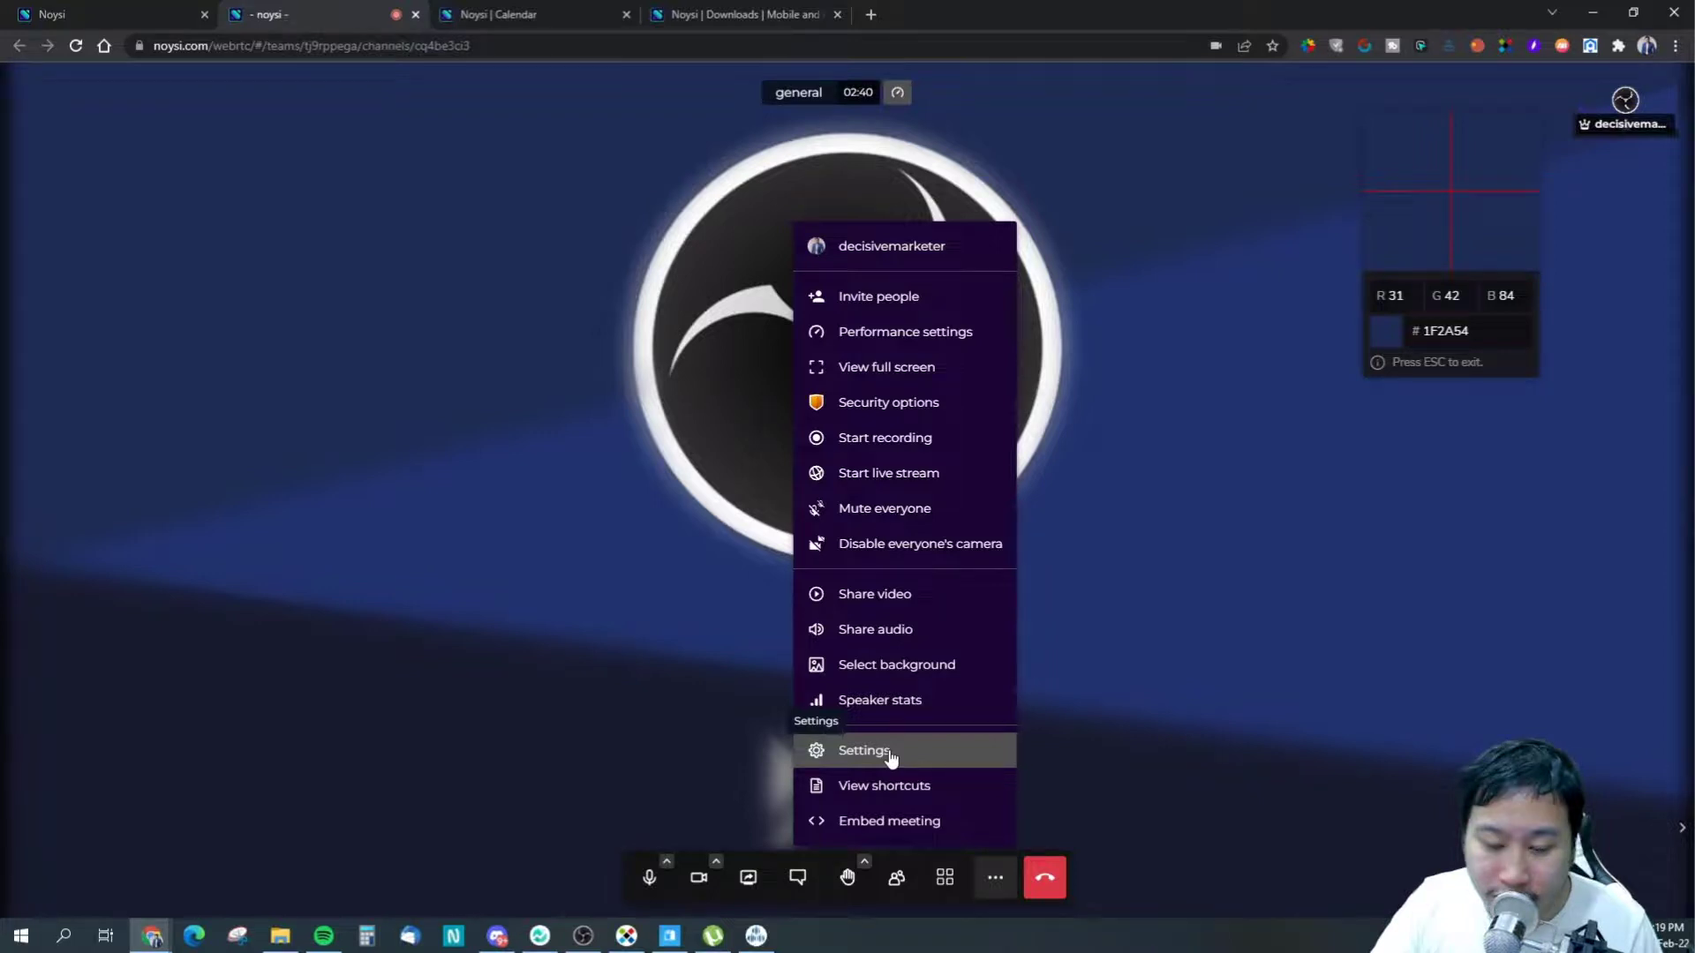
{"action": "left_click", "coordinate": [890, 757]}
{"action": "left_click", "coordinate": [686, 221]}
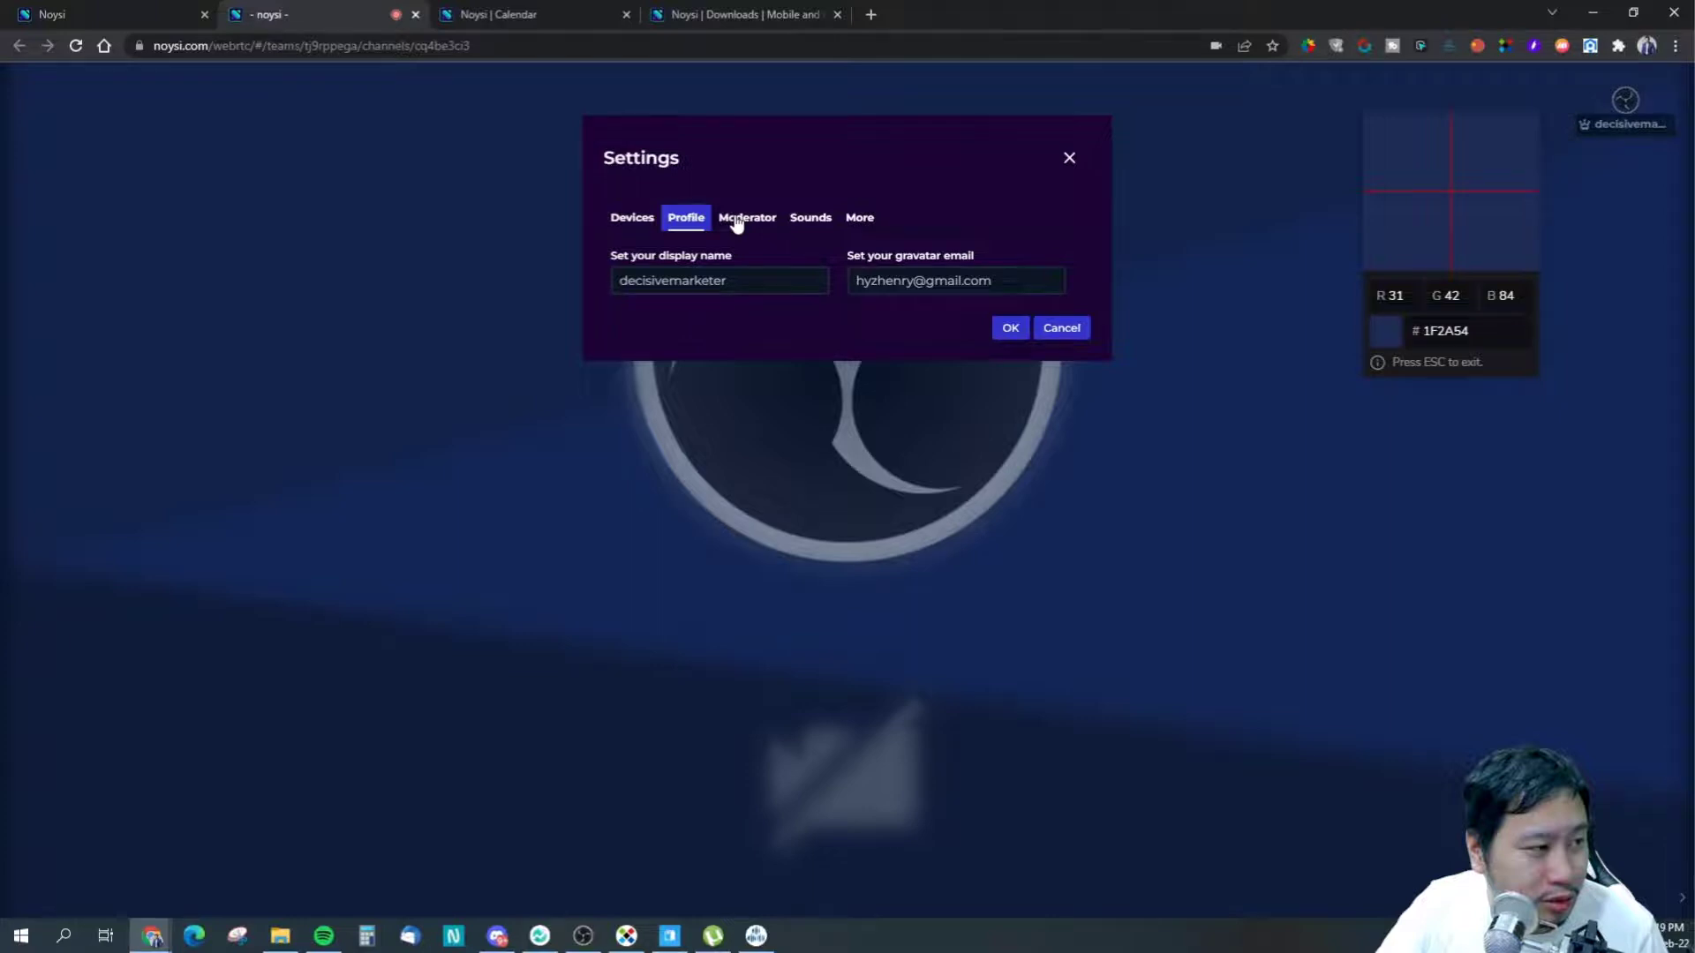
{"action": "left_click", "coordinate": [737, 224]}
{"action": "left_click", "coordinate": [854, 228]}
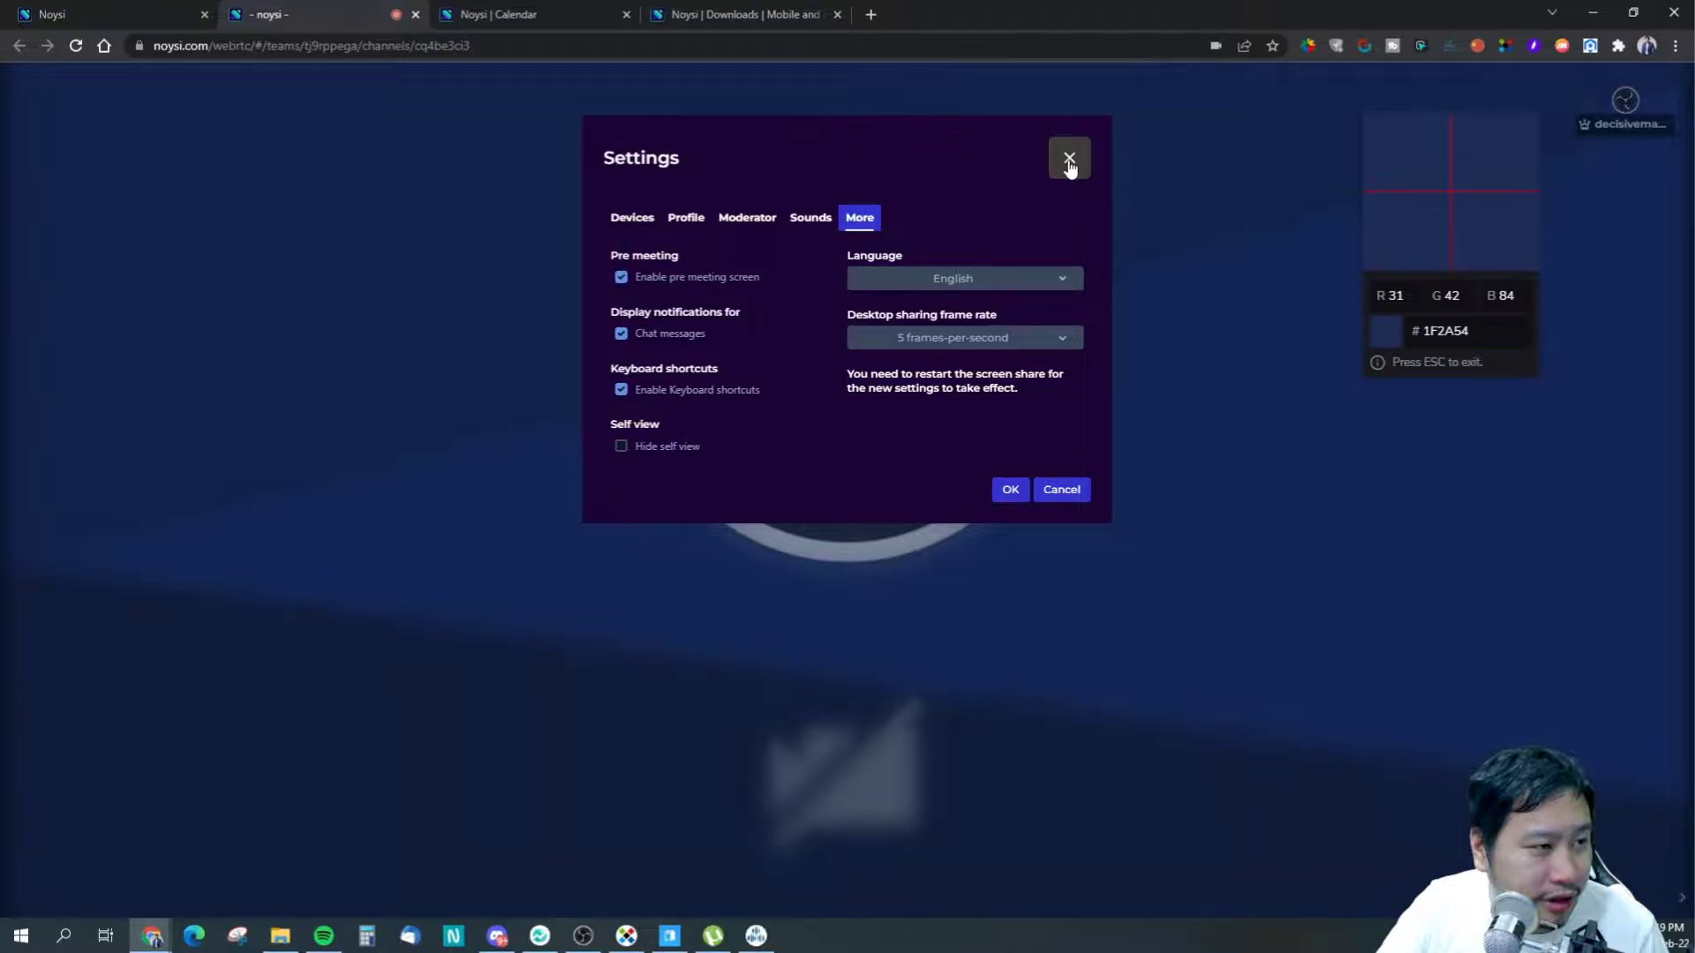
{"action": "left_click", "coordinate": [1069, 161]}
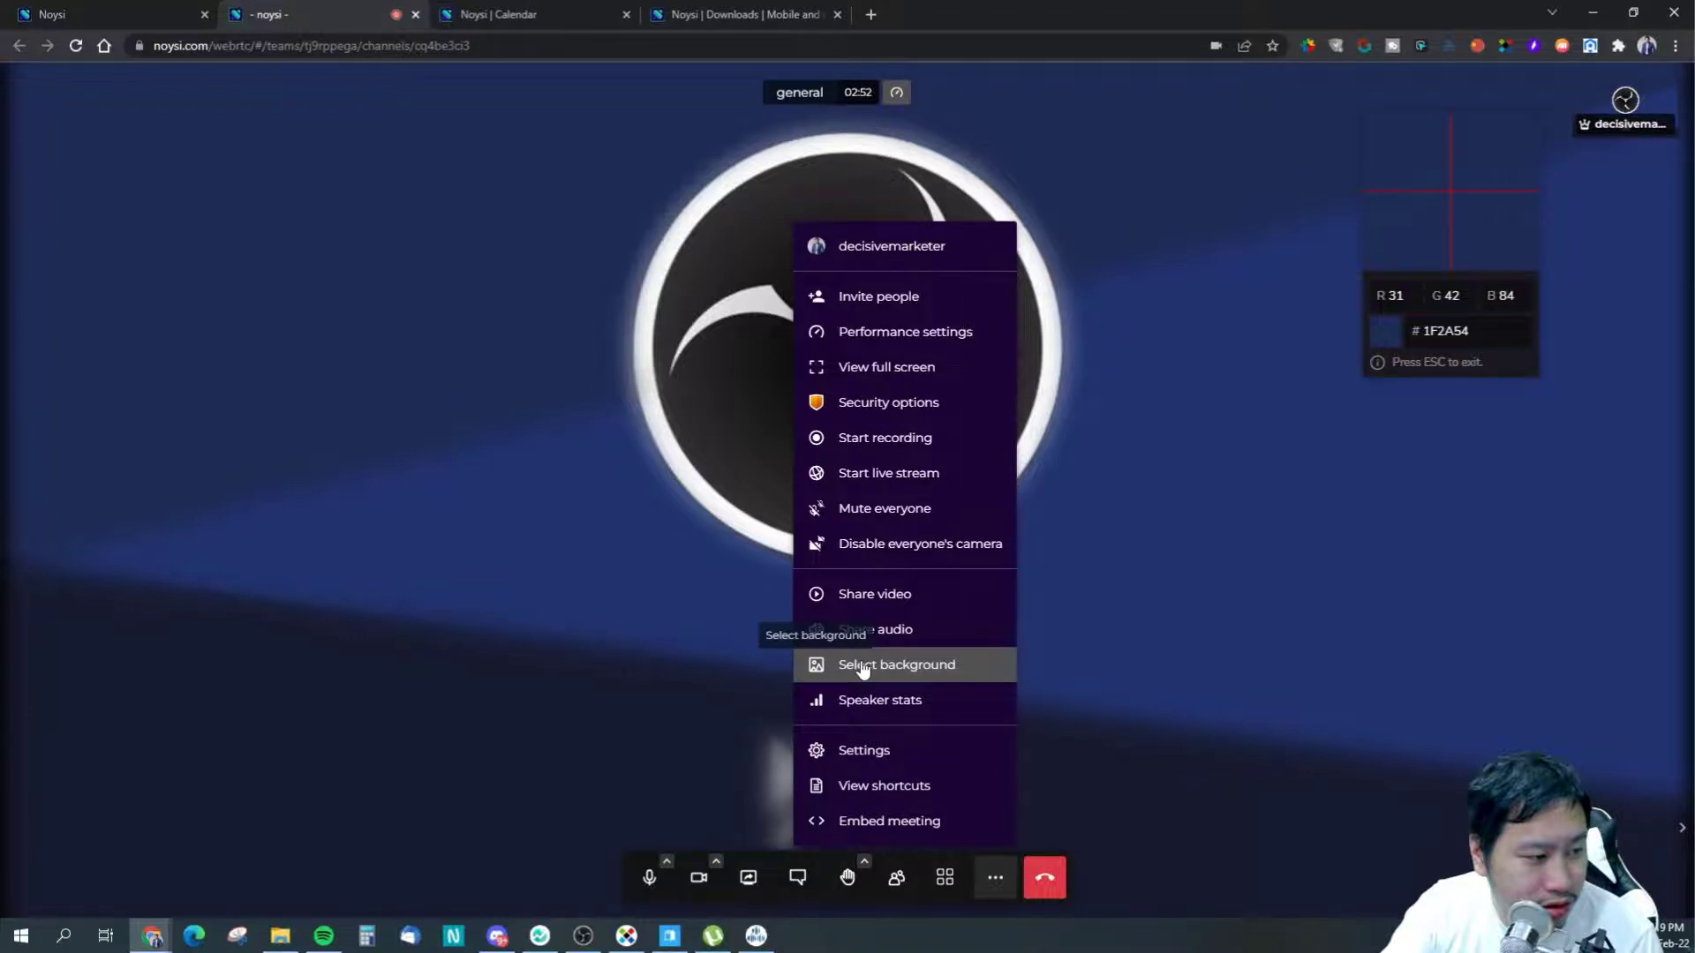
- Apply the beach image as the meeting's virtual background
{"action": "left_click", "coordinate": [863, 669]}
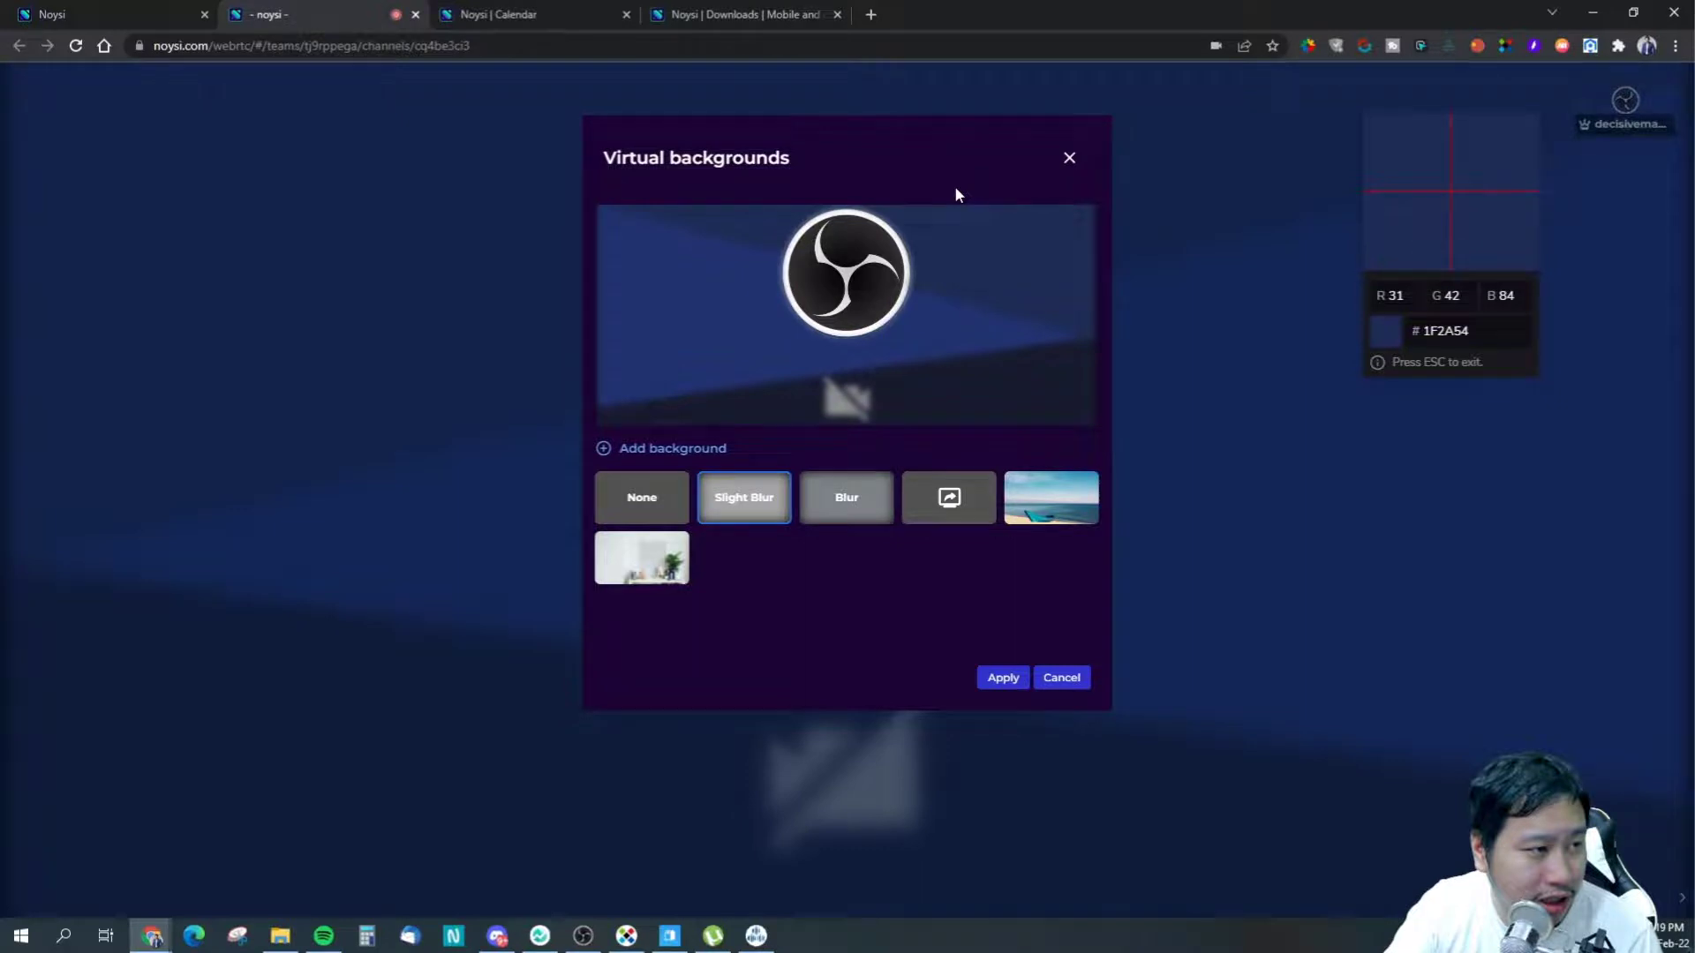
{"action": "left_click", "coordinate": [1051, 497]}
{"action": "left_click", "coordinate": [1003, 677]}
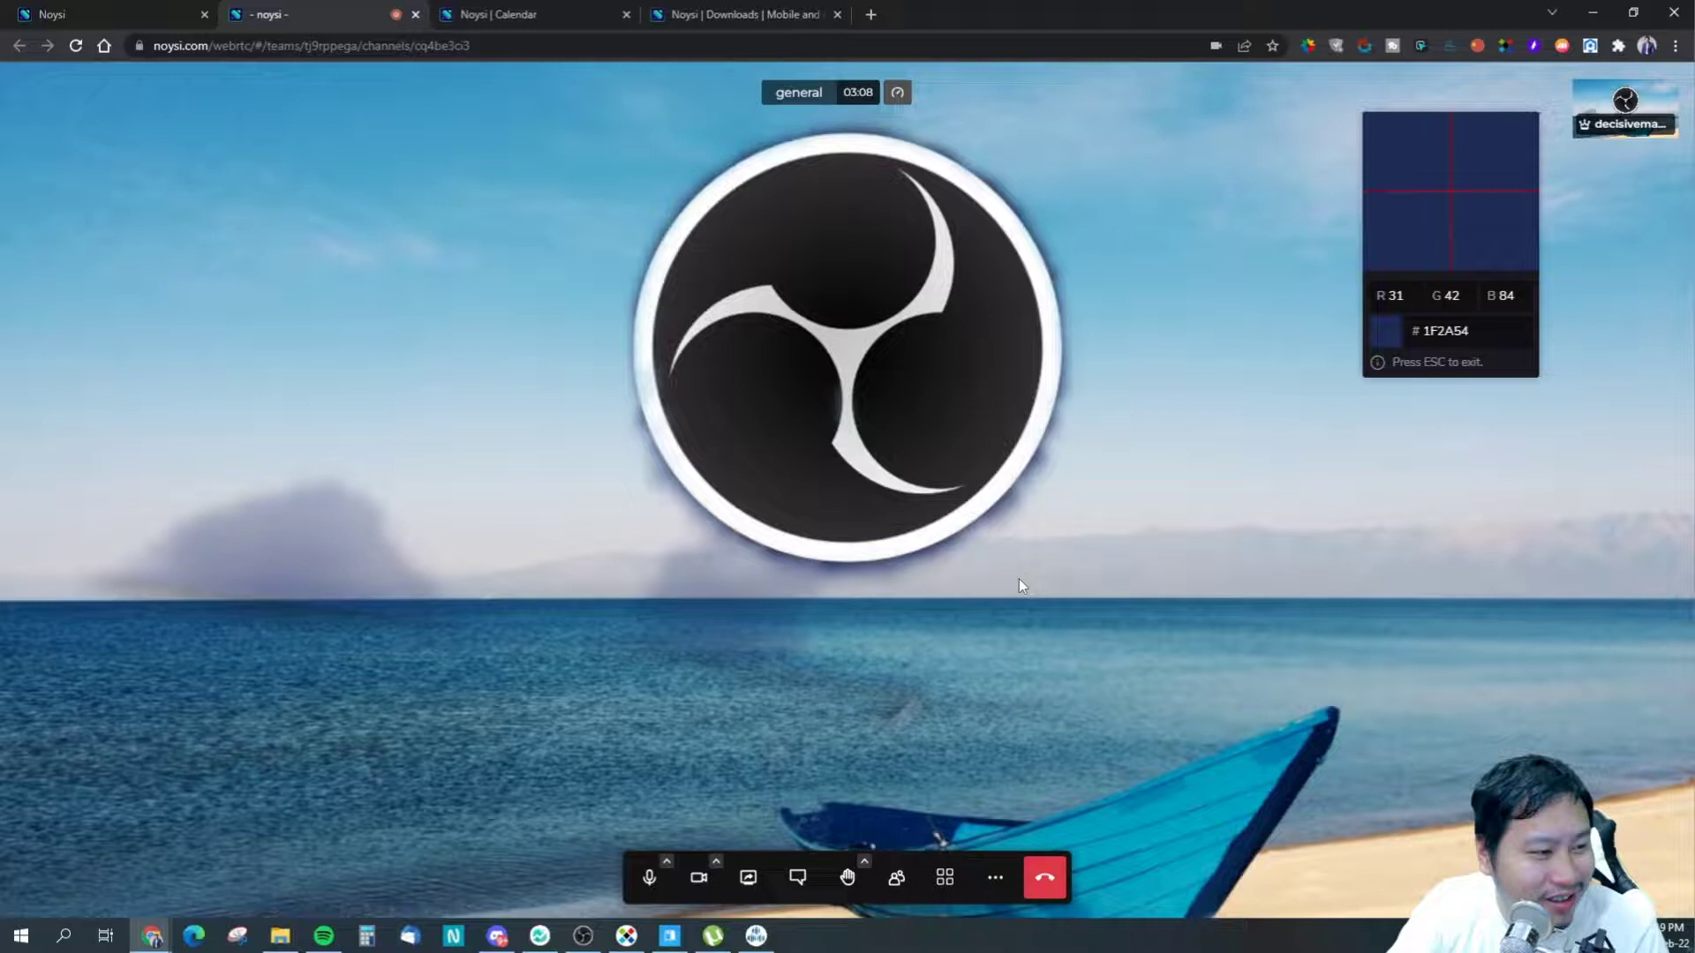
{"action": "left_click", "coordinate": [995, 877]}
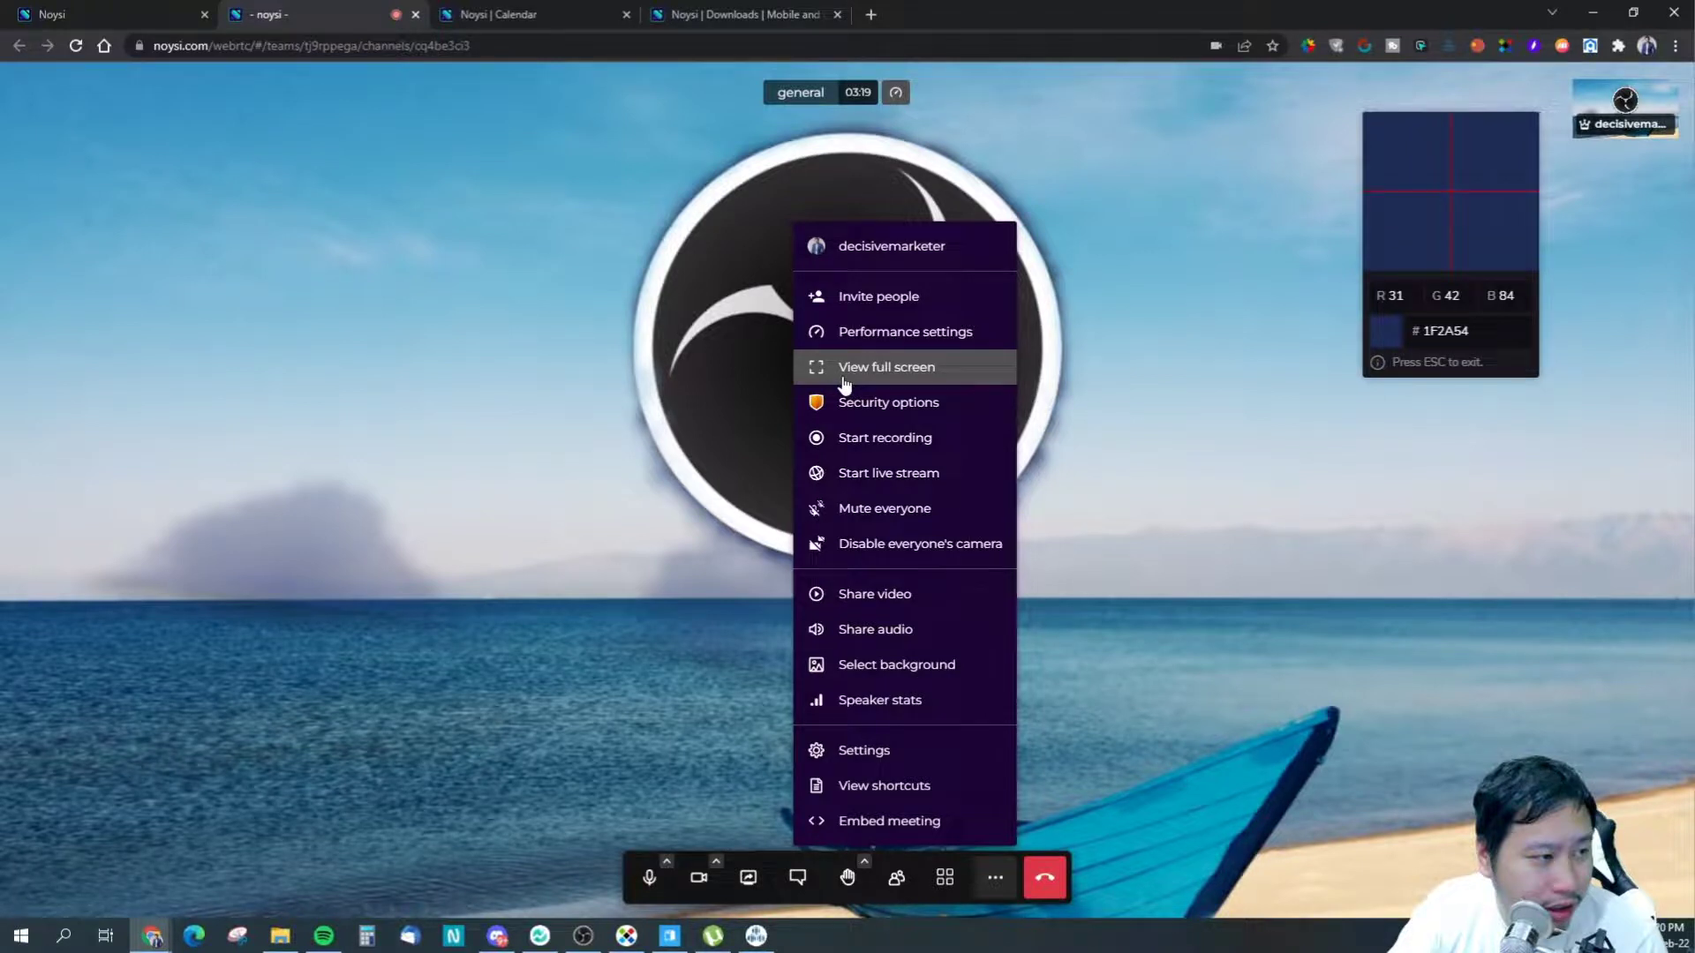
- Open the Start a live stream dialog and cancel it without streaming
{"action": "left_click", "coordinate": [889, 472]}
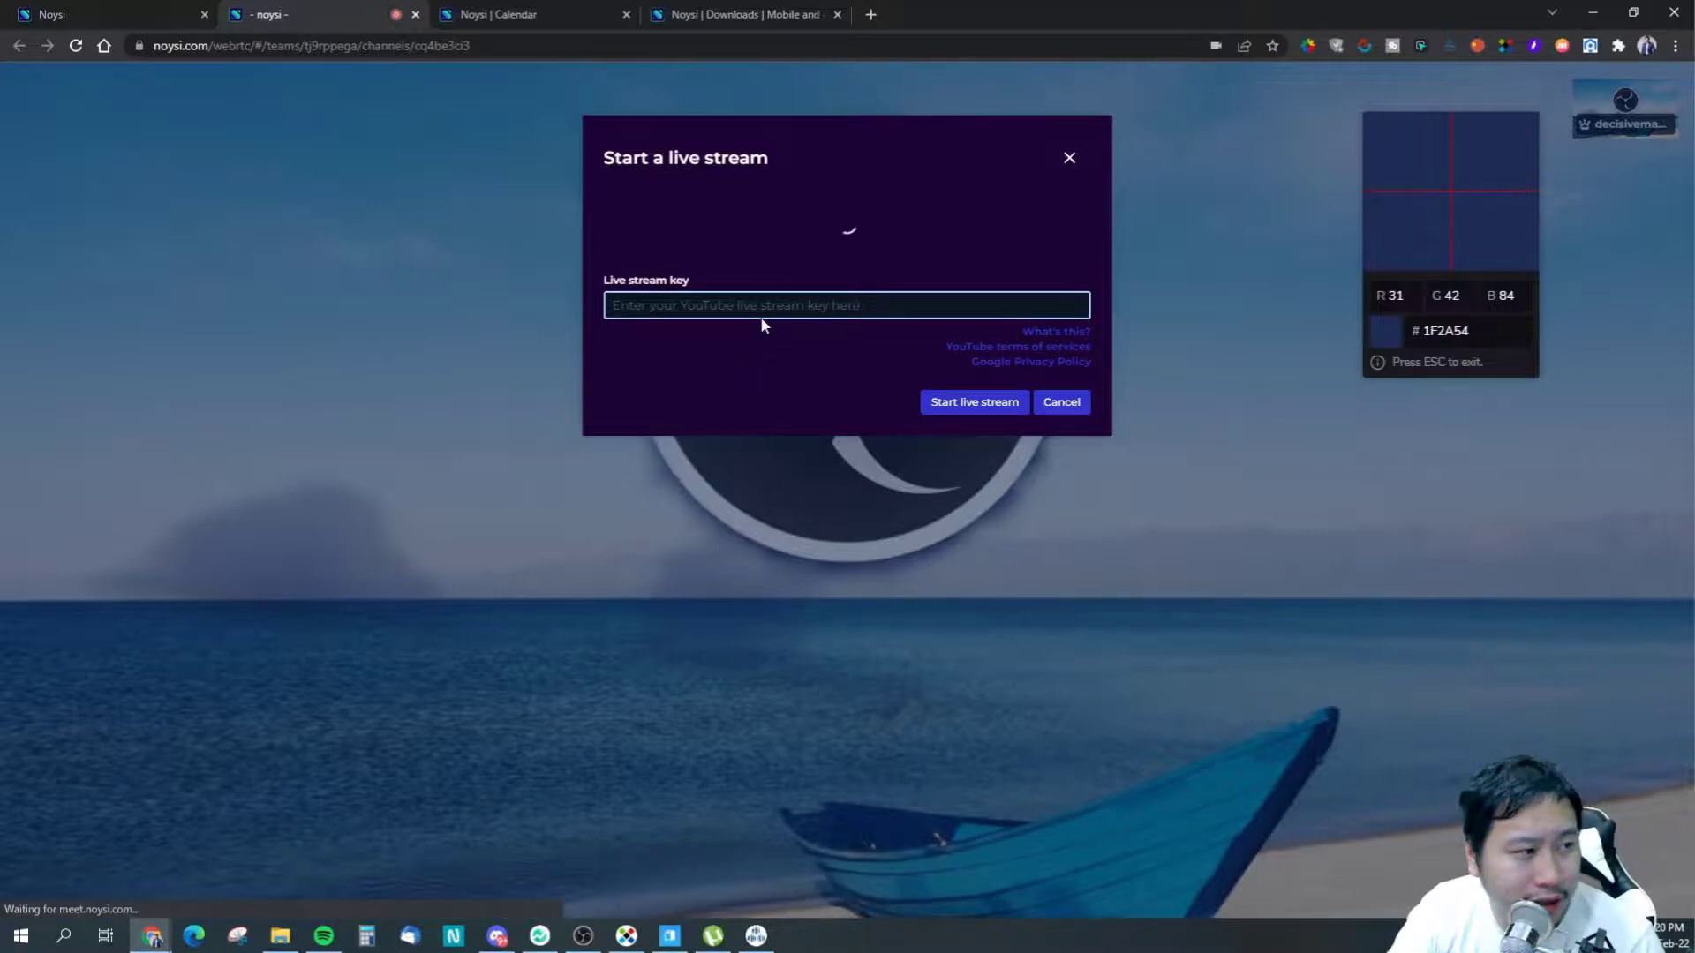
{"action": "left_click", "coordinate": [1073, 402]}
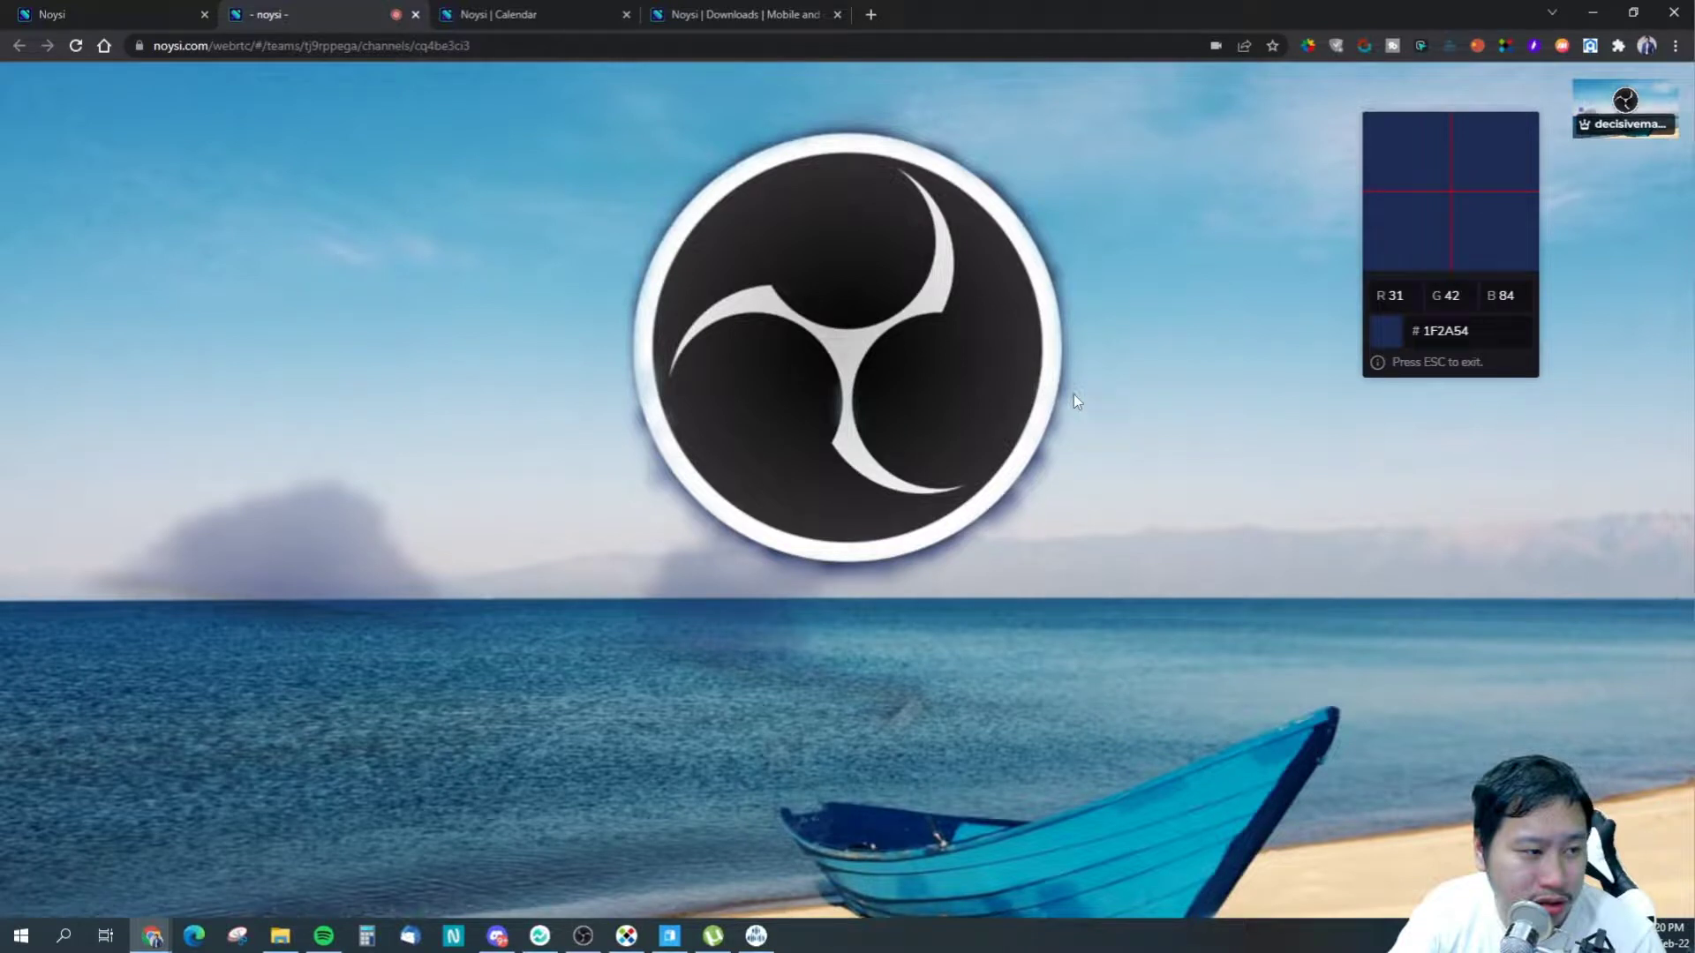
{"action": "left_click", "coordinate": [995, 877]}
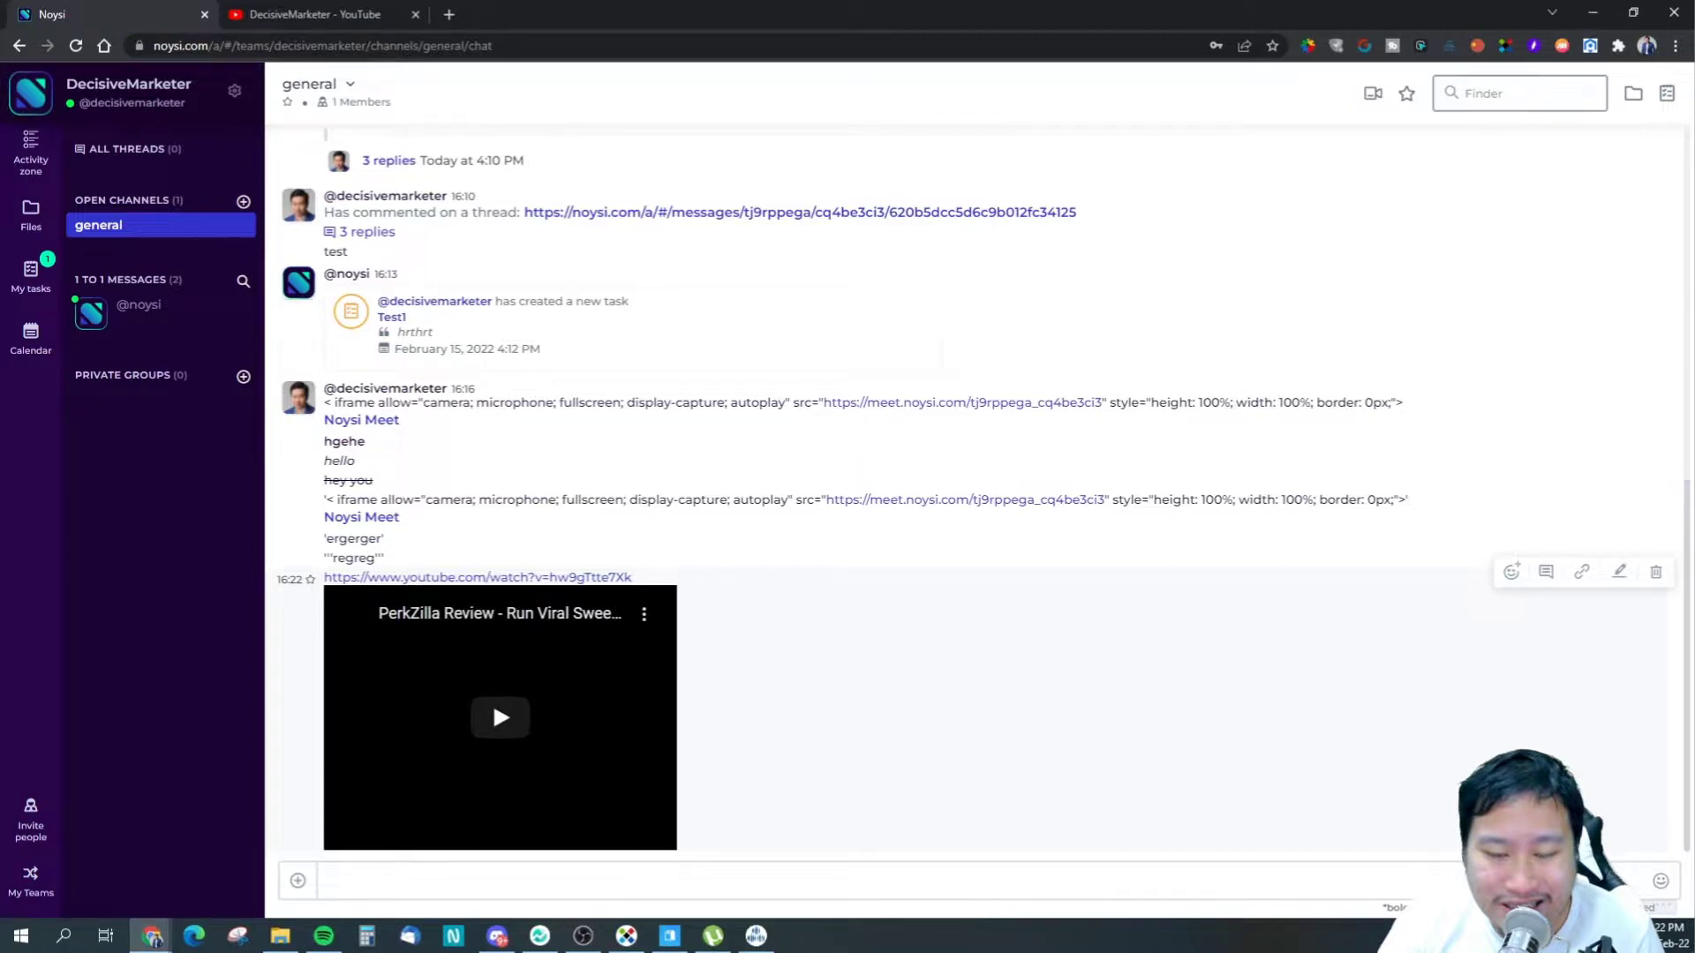
- Play the PerkZilla YouTube preview, then load instagram.com/decisivemarketer in the other tab
{"action": "left_click", "coordinate": [508, 722]}
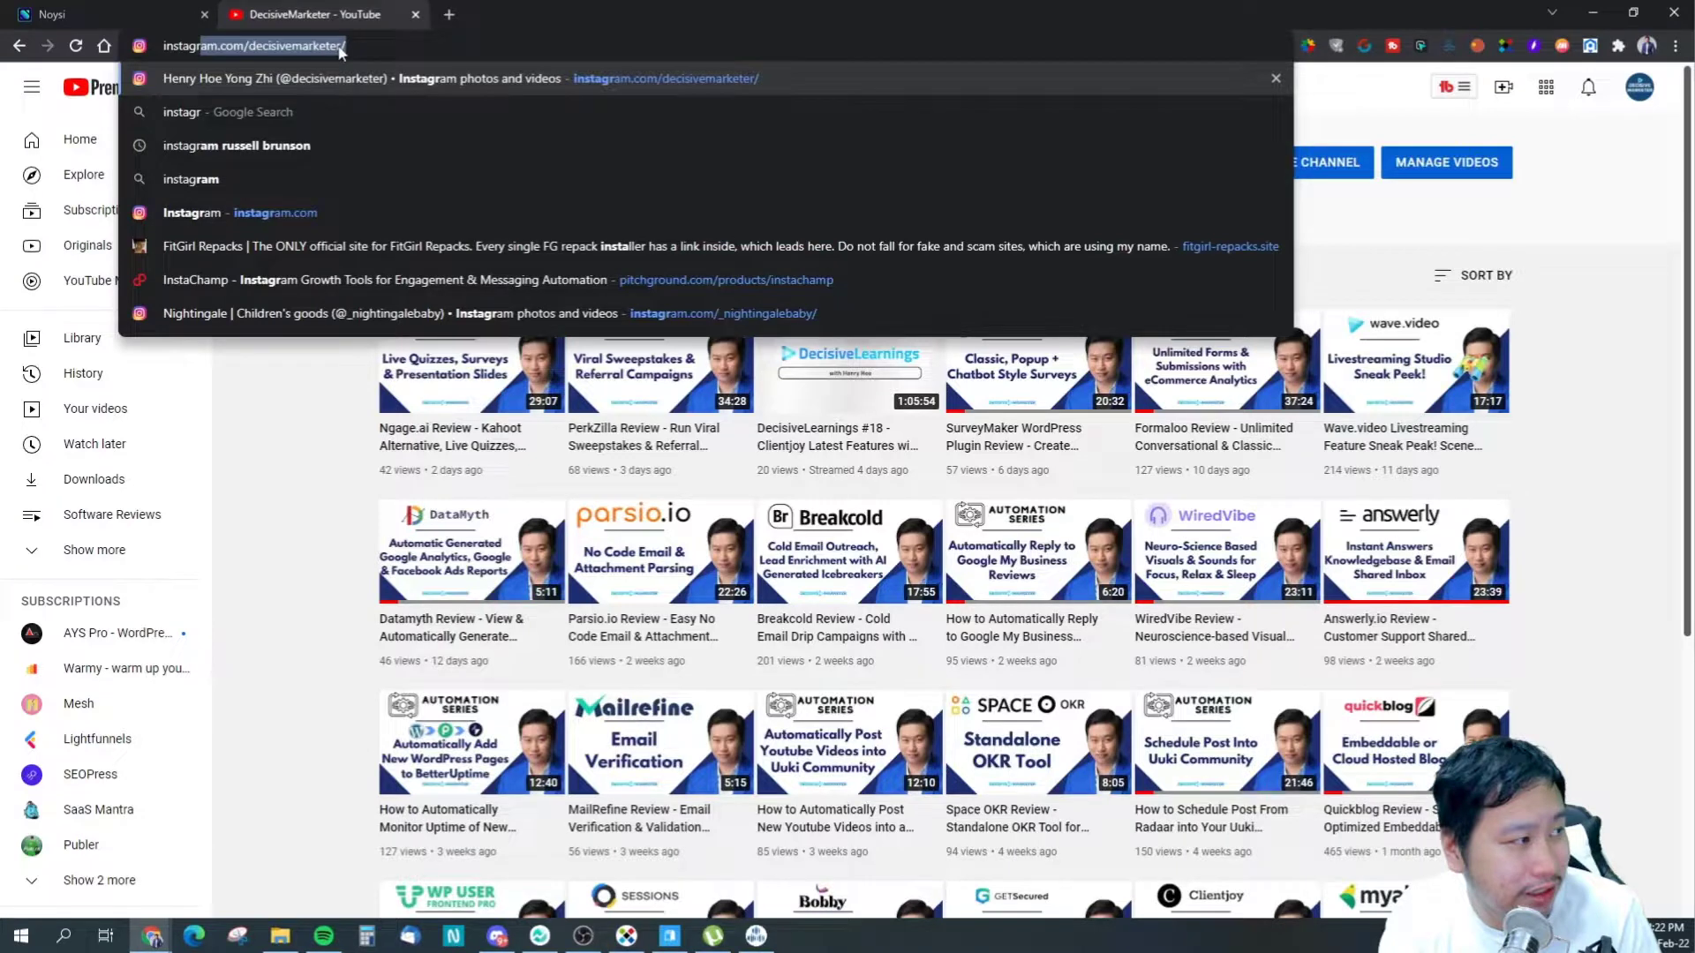
{"action": "key", "text": "Return"}
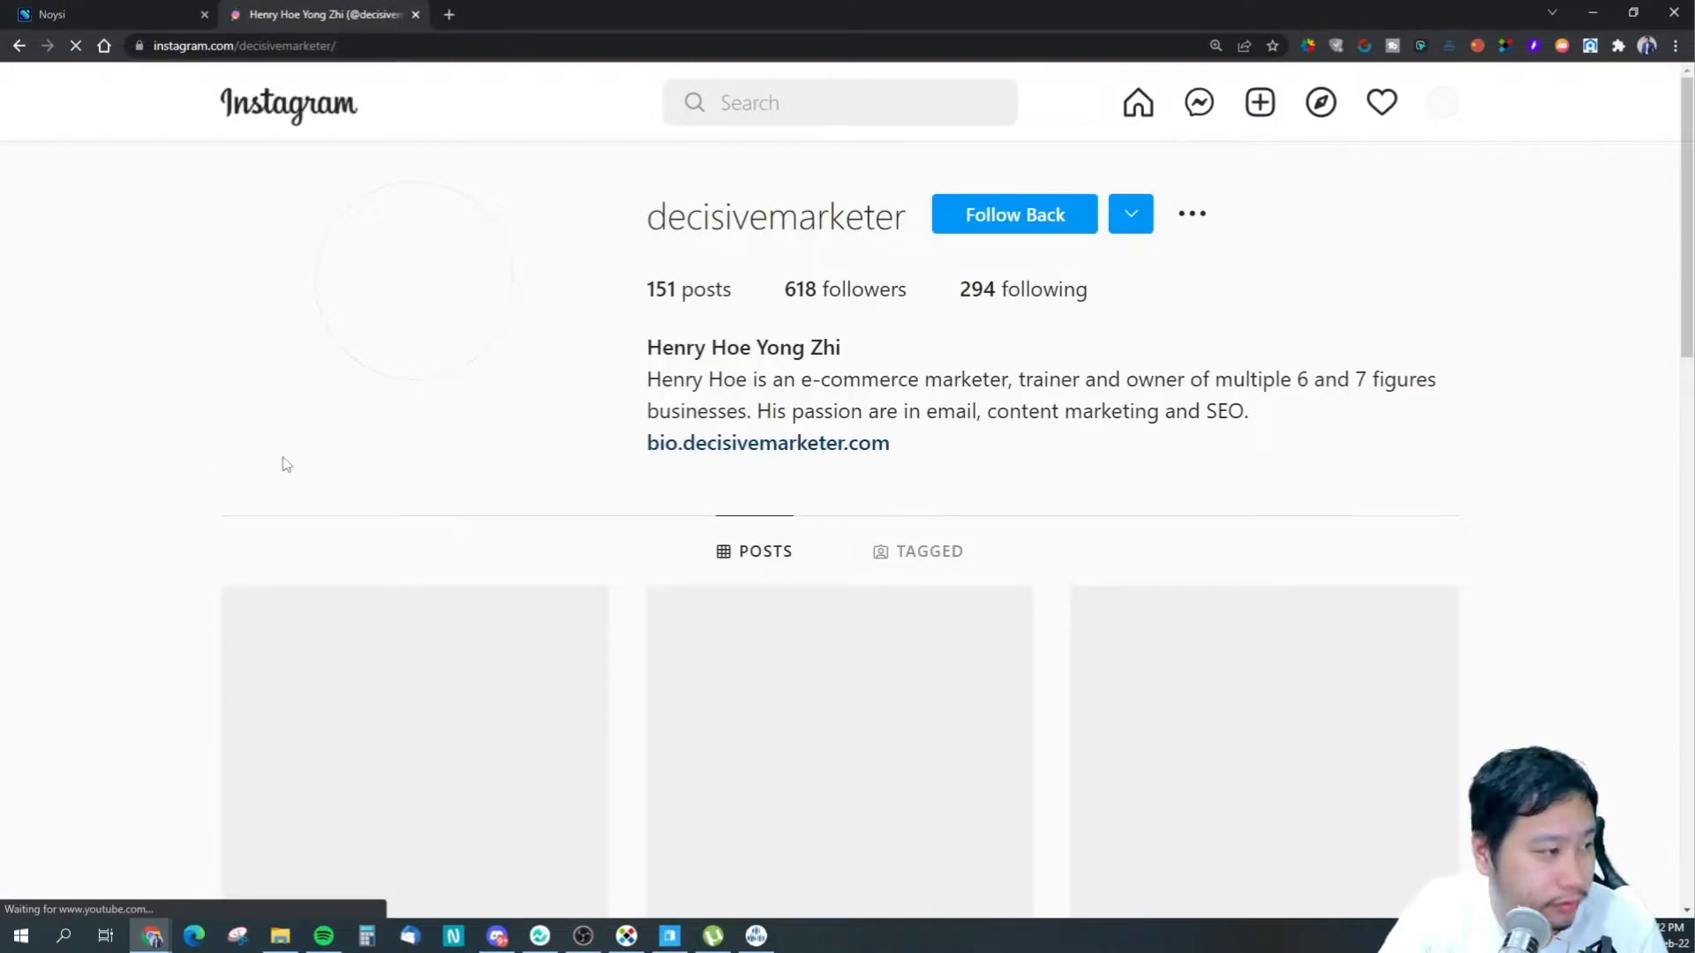
- Open the profile's first post, select its URL, and return to the Noysi chat
{"action": "scroll", "coordinate": [427, 469], "scroll_direction": "down", "scroll_amount": 4}
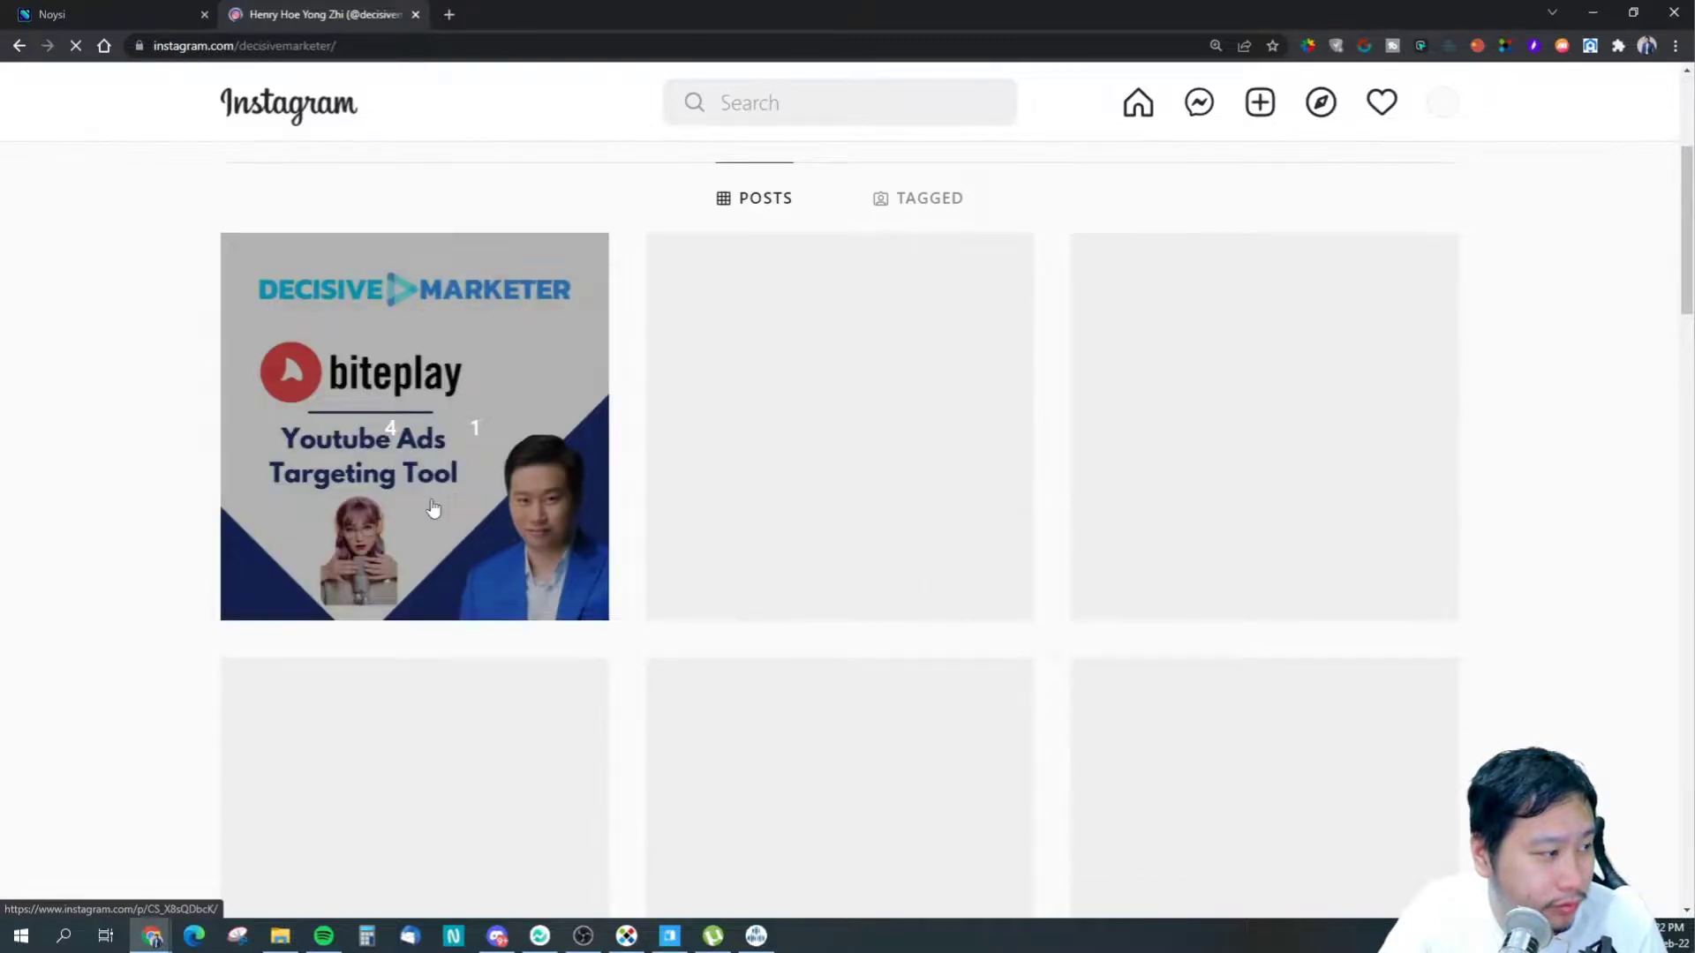
{"action": "left_click", "coordinate": [432, 507]}
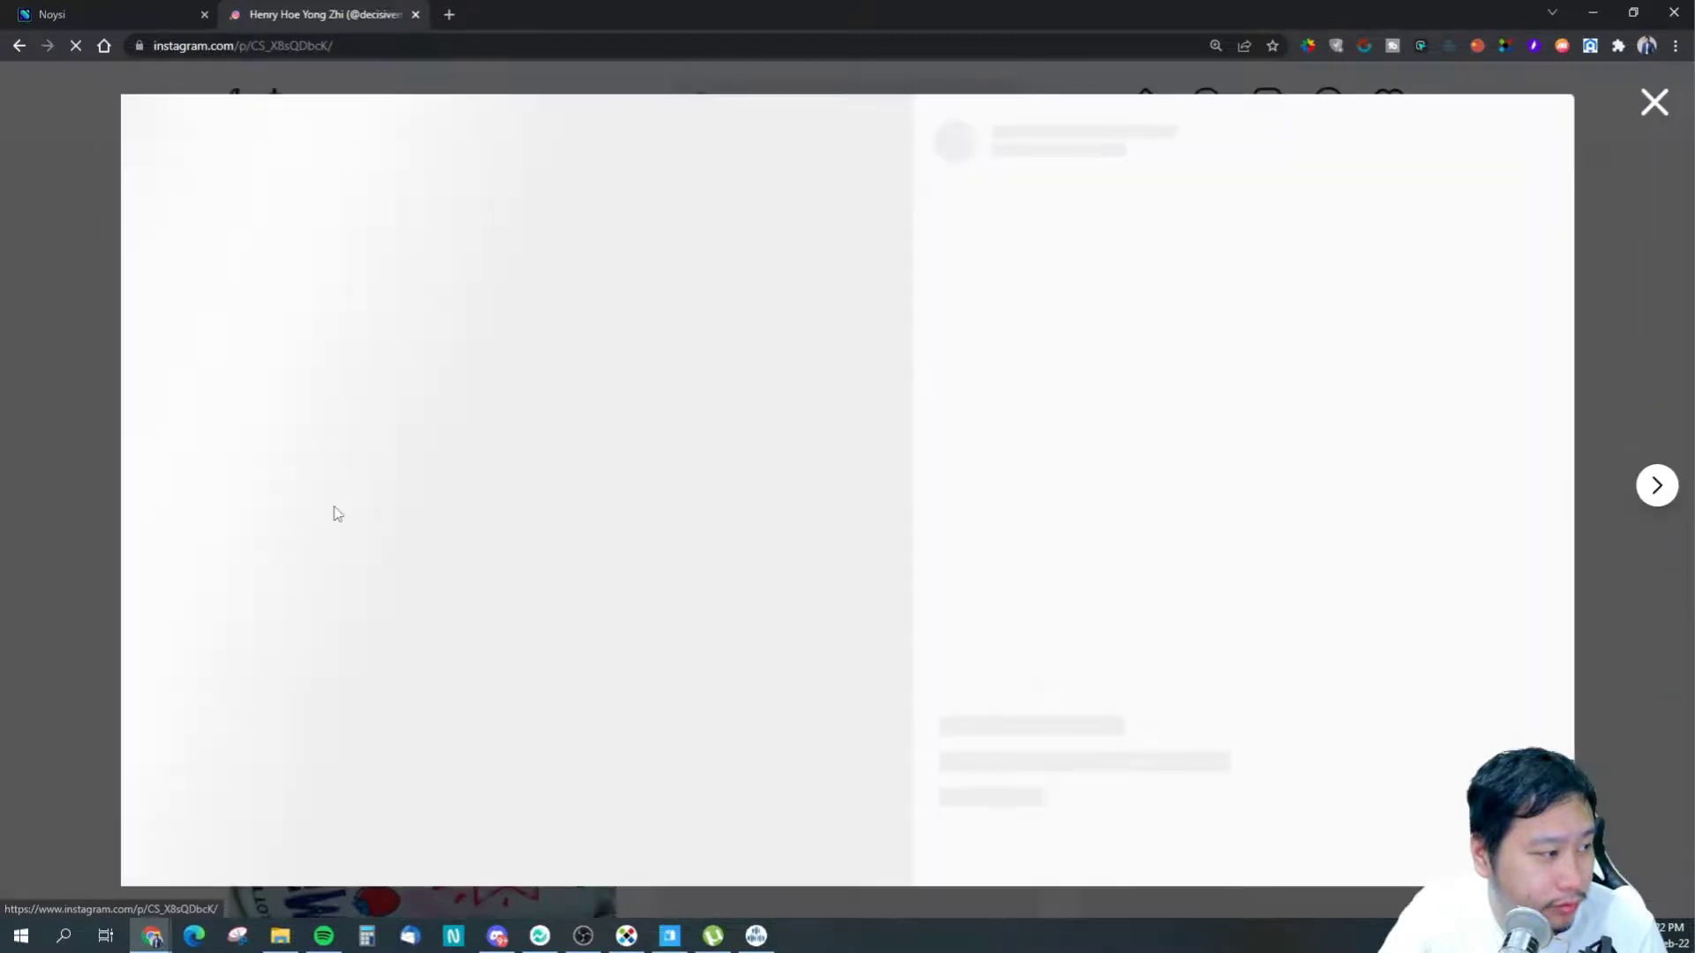
{"action": "left_click", "coordinate": [324, 55]}
{"action": "key", "text": "ctrl+c"}
{"action": "left_click", "coordinate": [129, 8]}
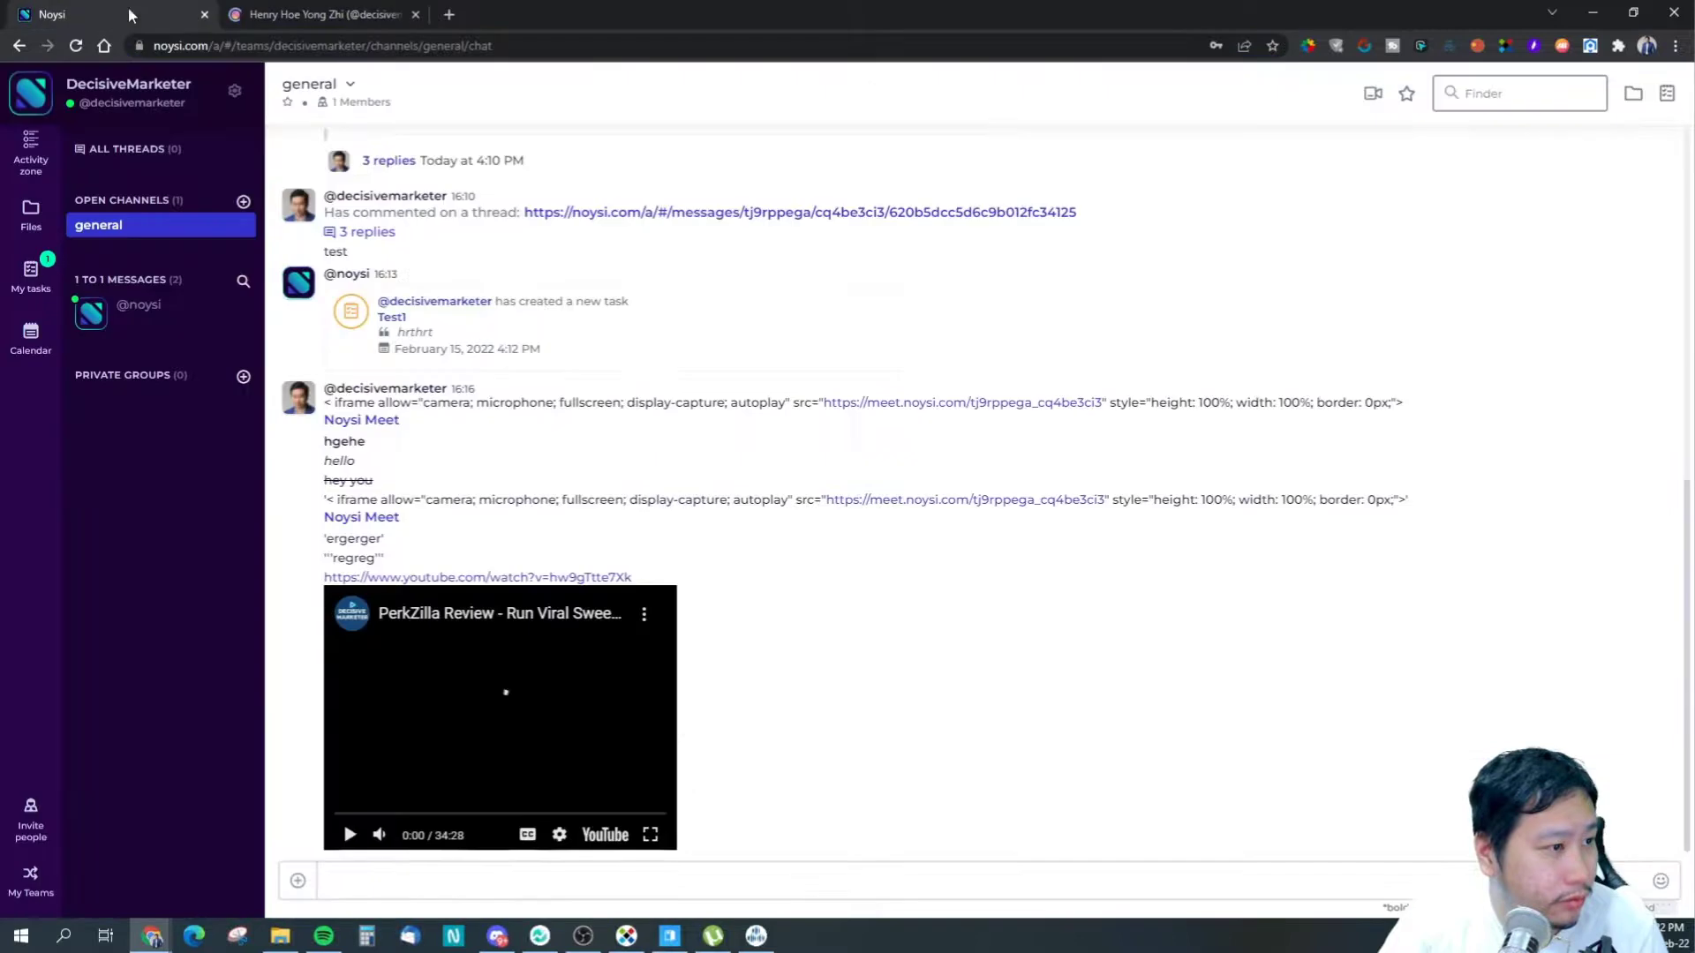
- Paste and send the Instagram post link in the general channel
{"action": "left_click", "coordinate": [528, 881]}
{"action": "key", "text": "ctrl+v"}
{"action": "key", "text": "Return"}
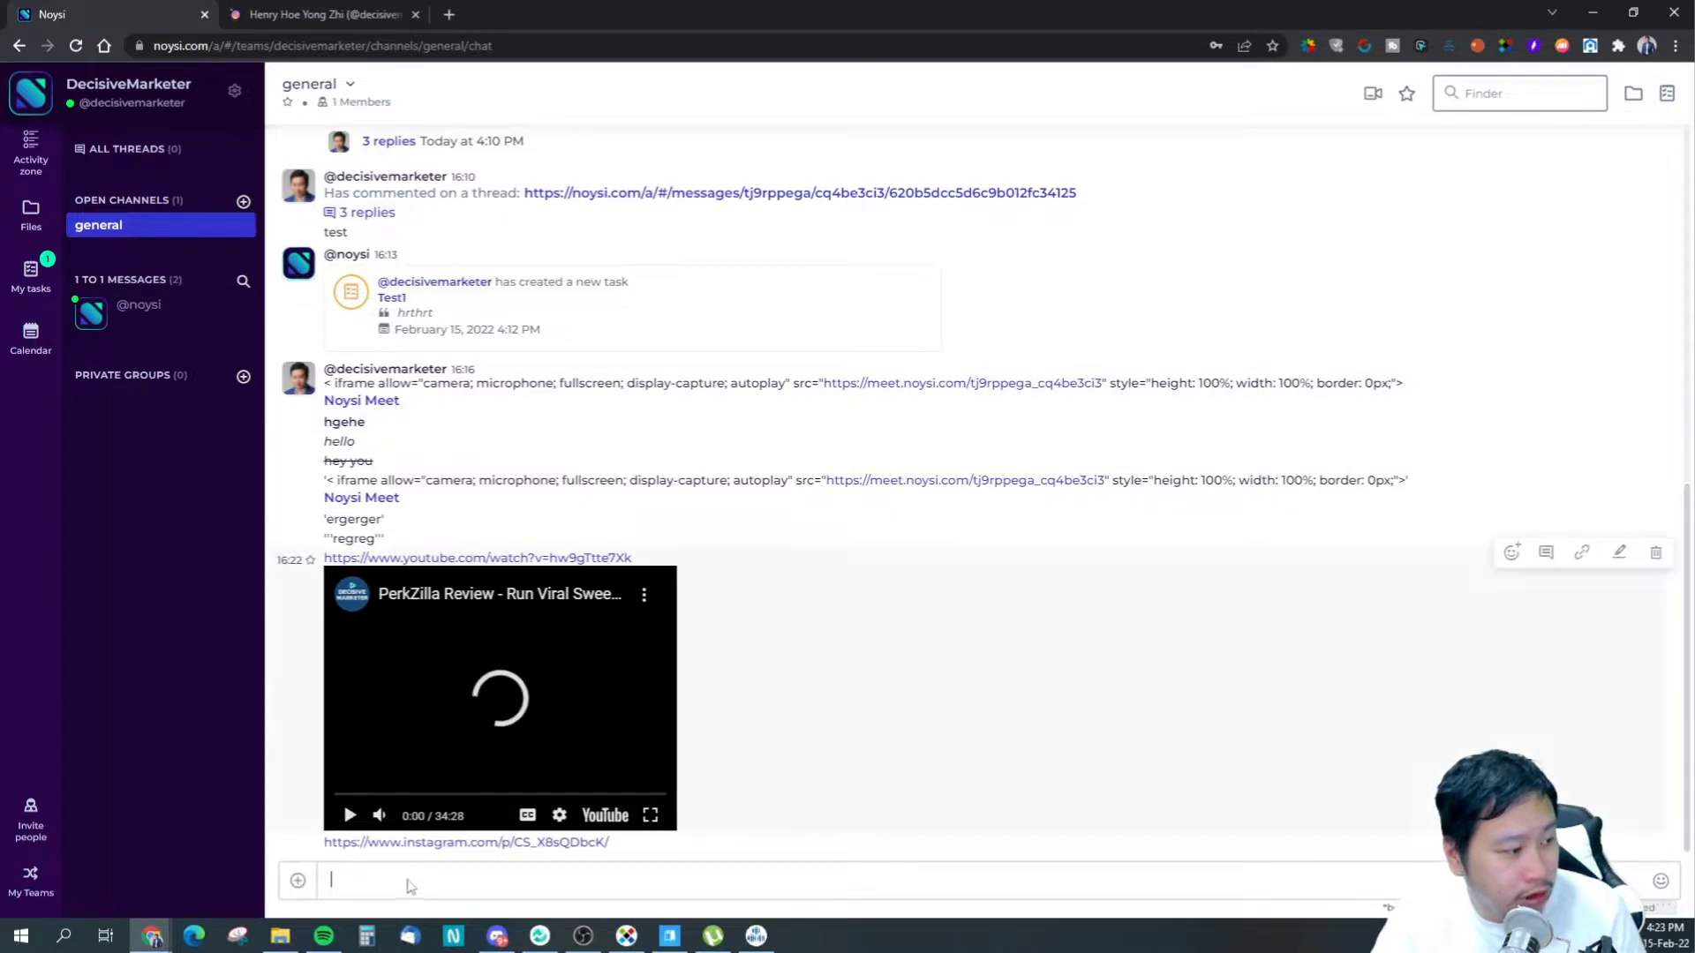
{"action": "type", "text": "https"}
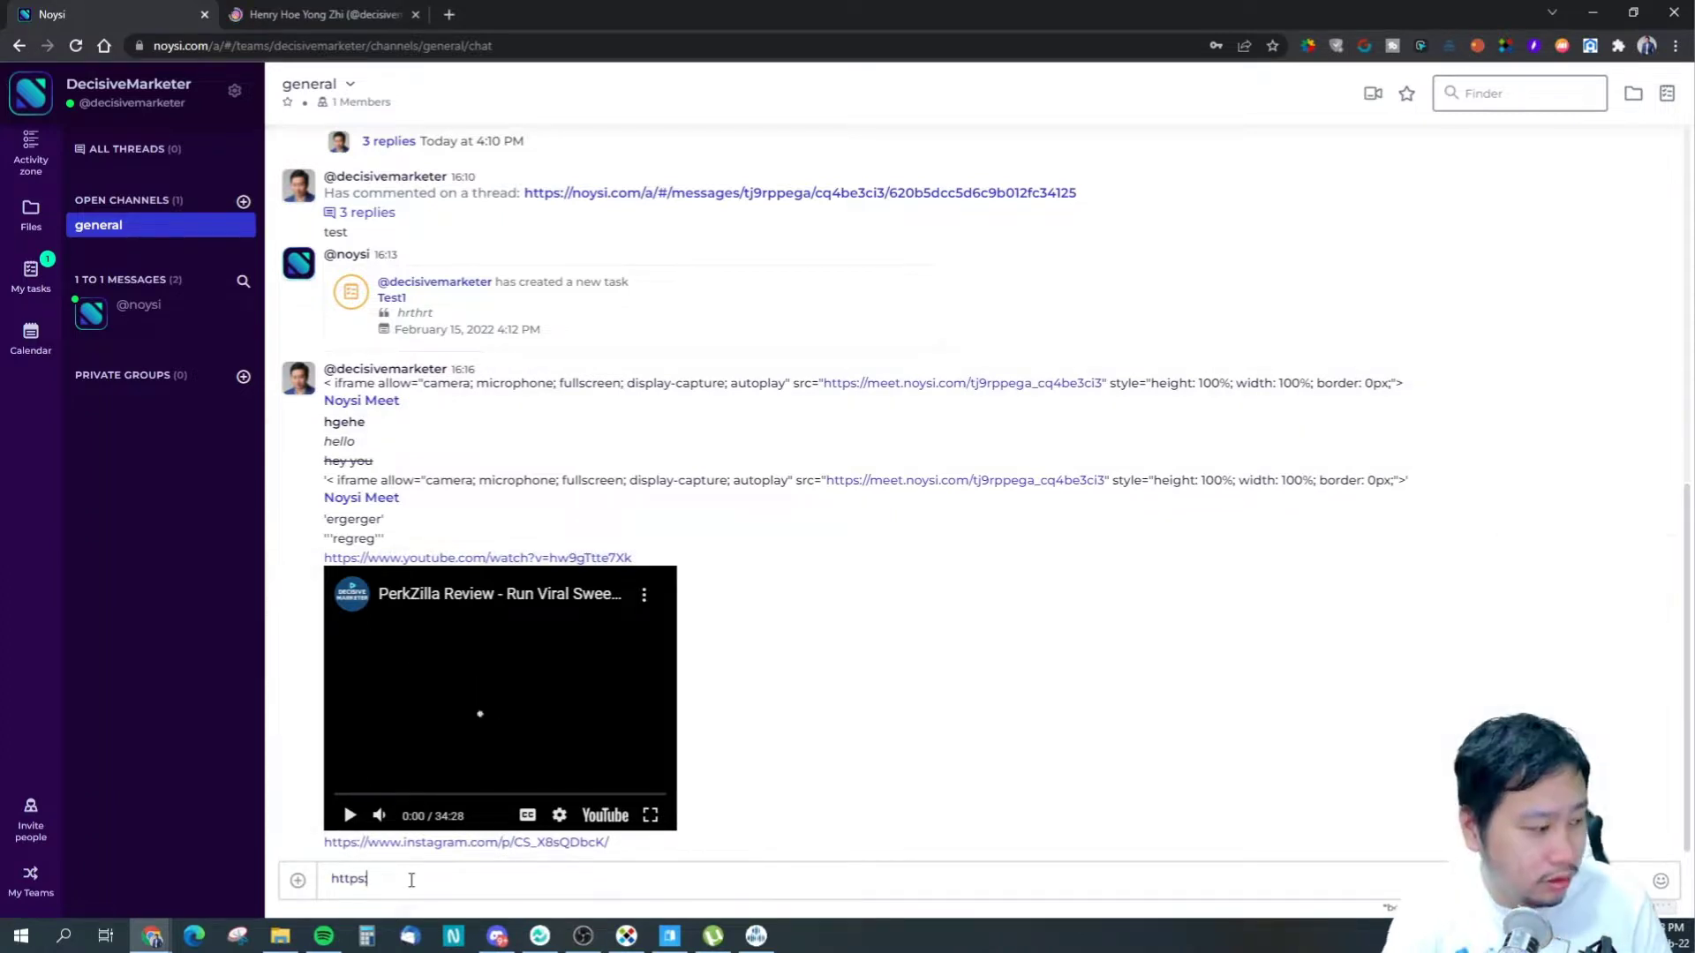
{"action": "type", "text": "://seniorcare.com.sg"}
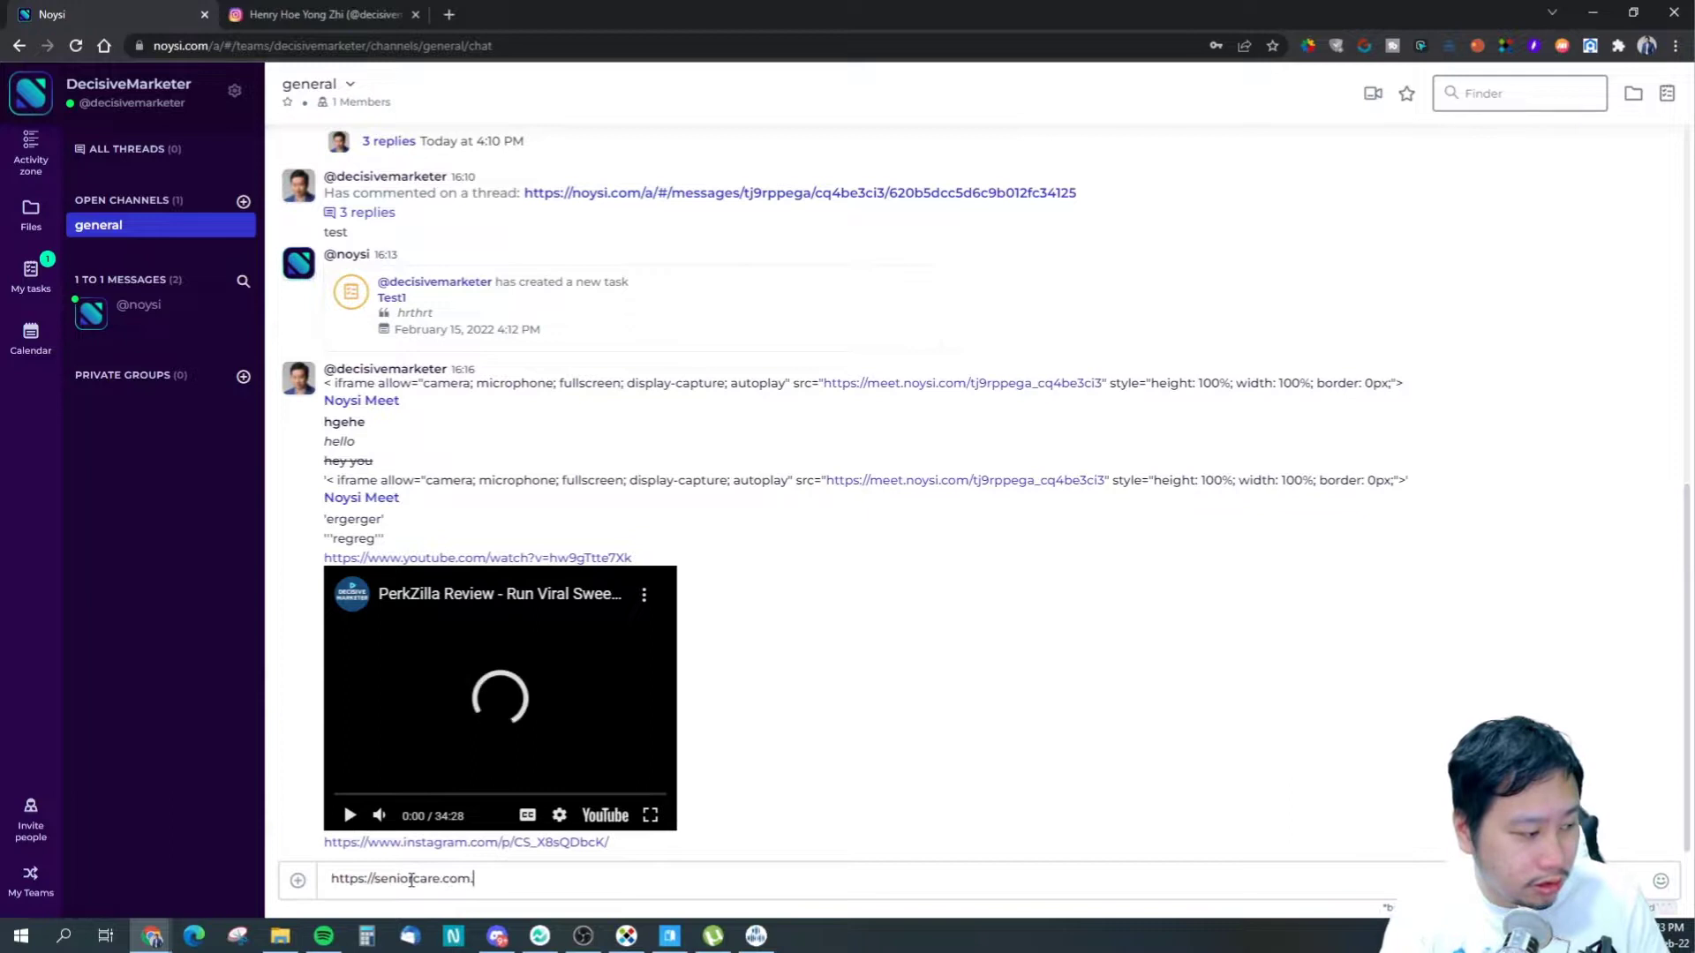
{"action": "key", "text": "Return"}
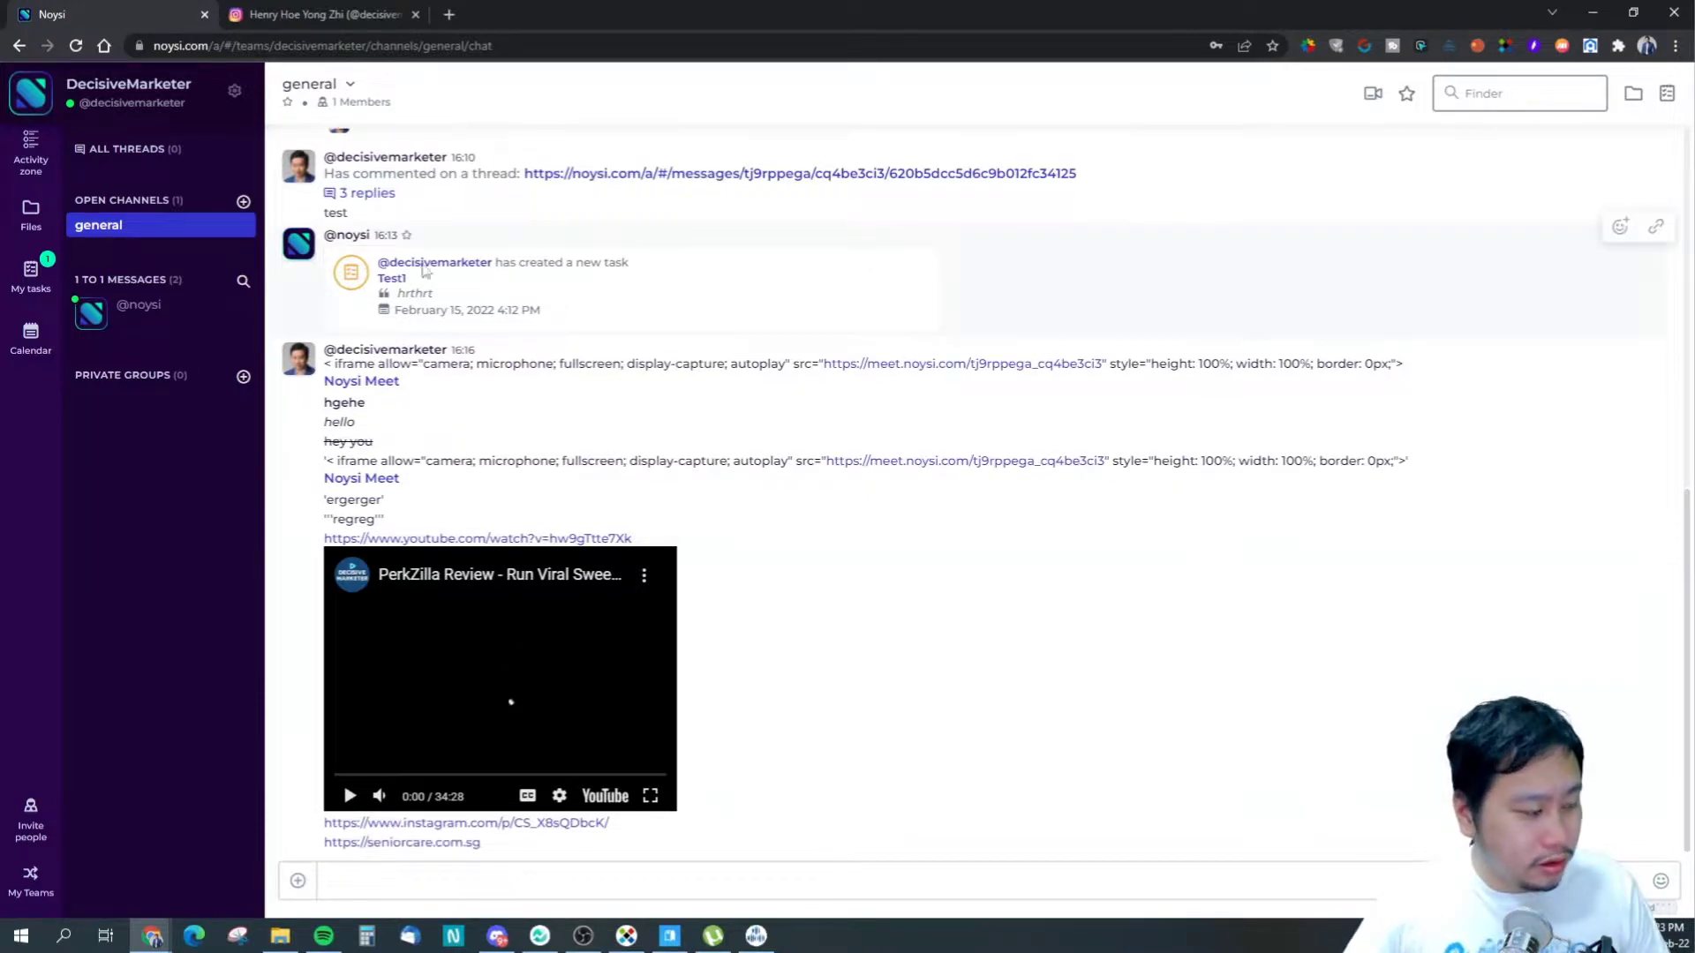
{"action": "left_click", "coordinate": [459, 822]}
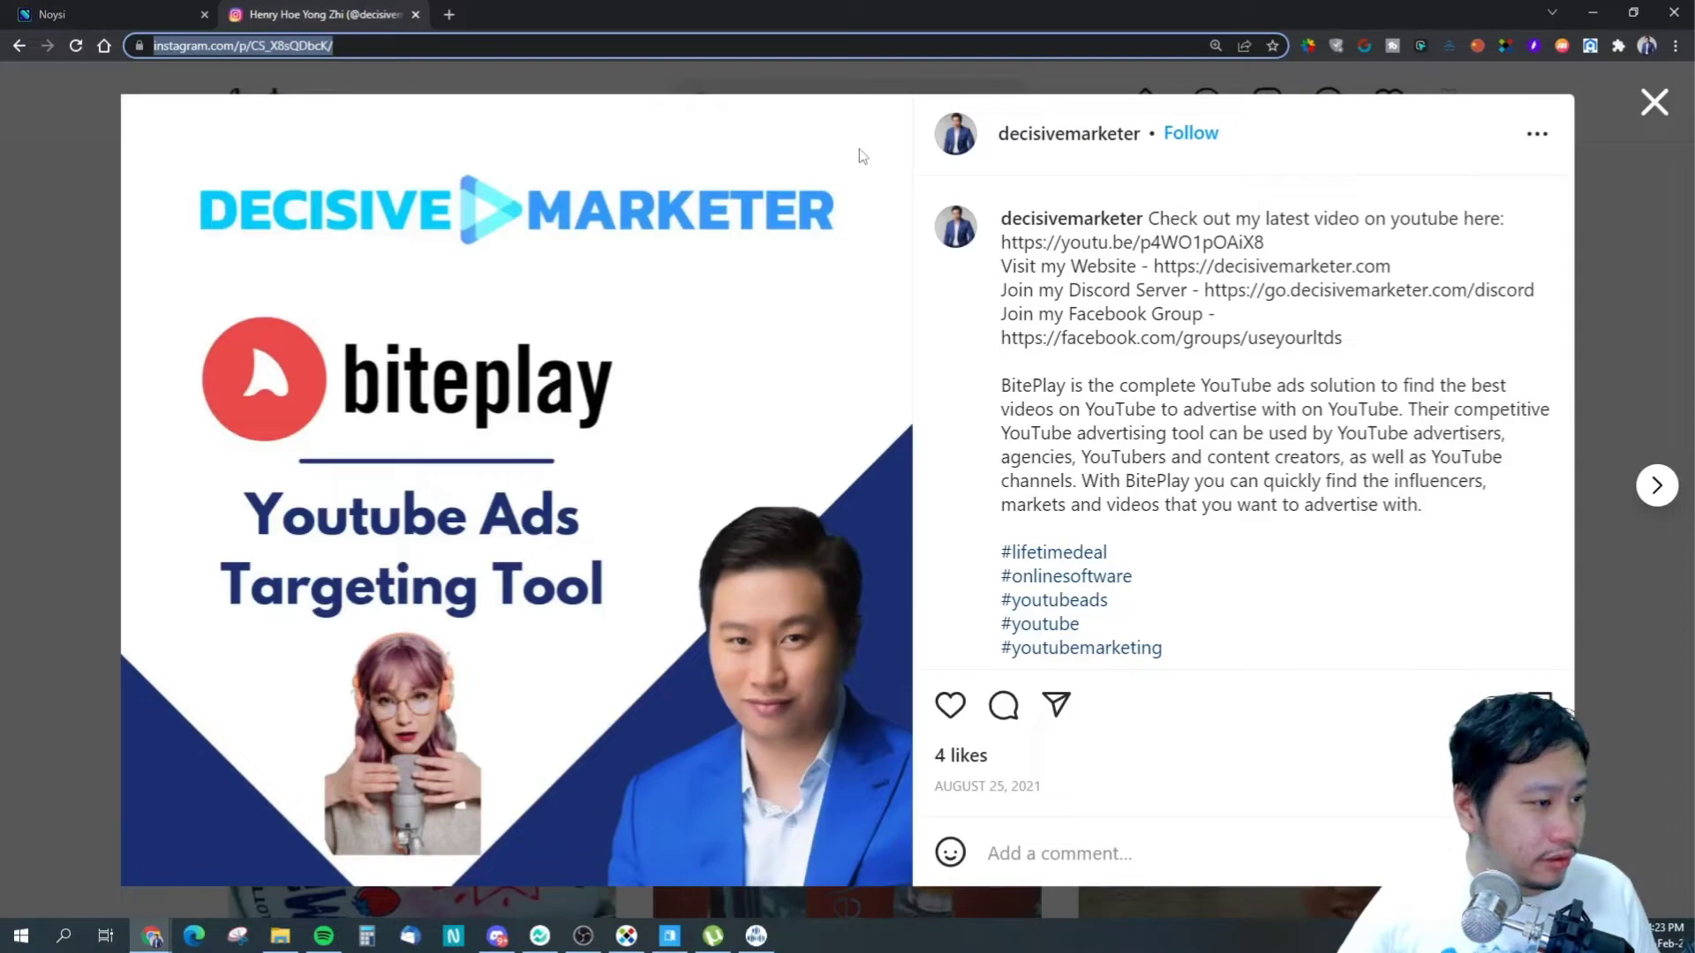
- Close the Instagram post, load twitch.tv in that tab, and glance back at the Noysi chat
{"action": "left_click", "coordinate": [1654, 102]}
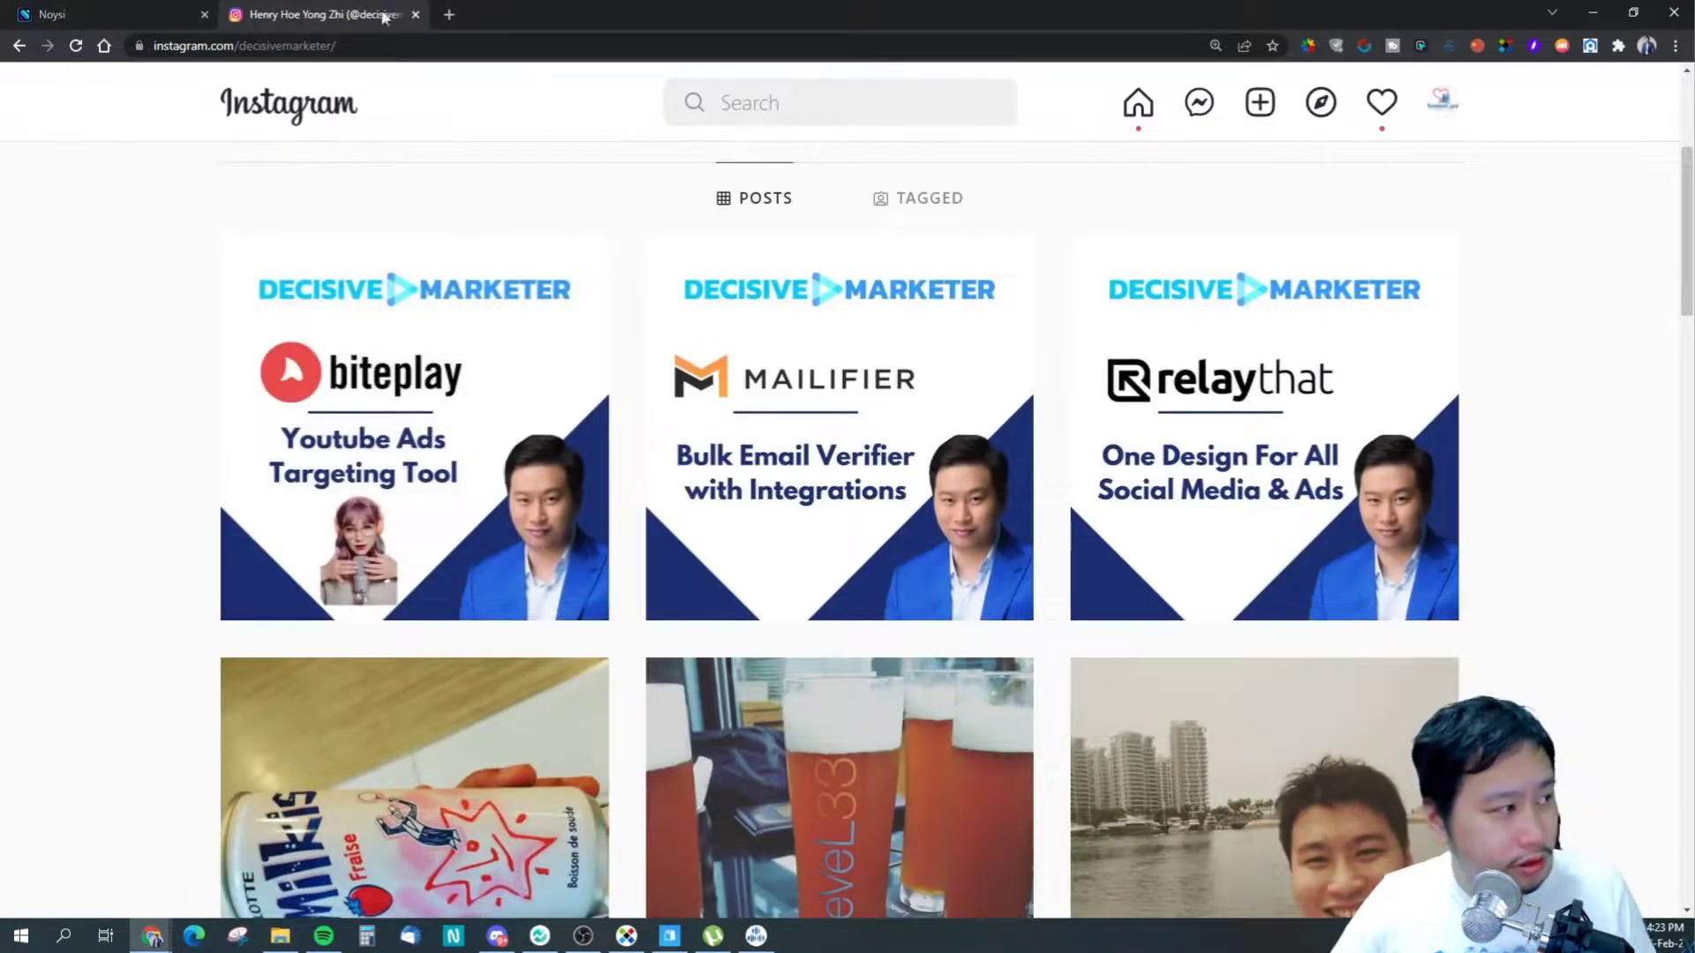
{"action": "left_click", "coordinate": [369, 51]}
{"action": "type", "text": "pintere"}
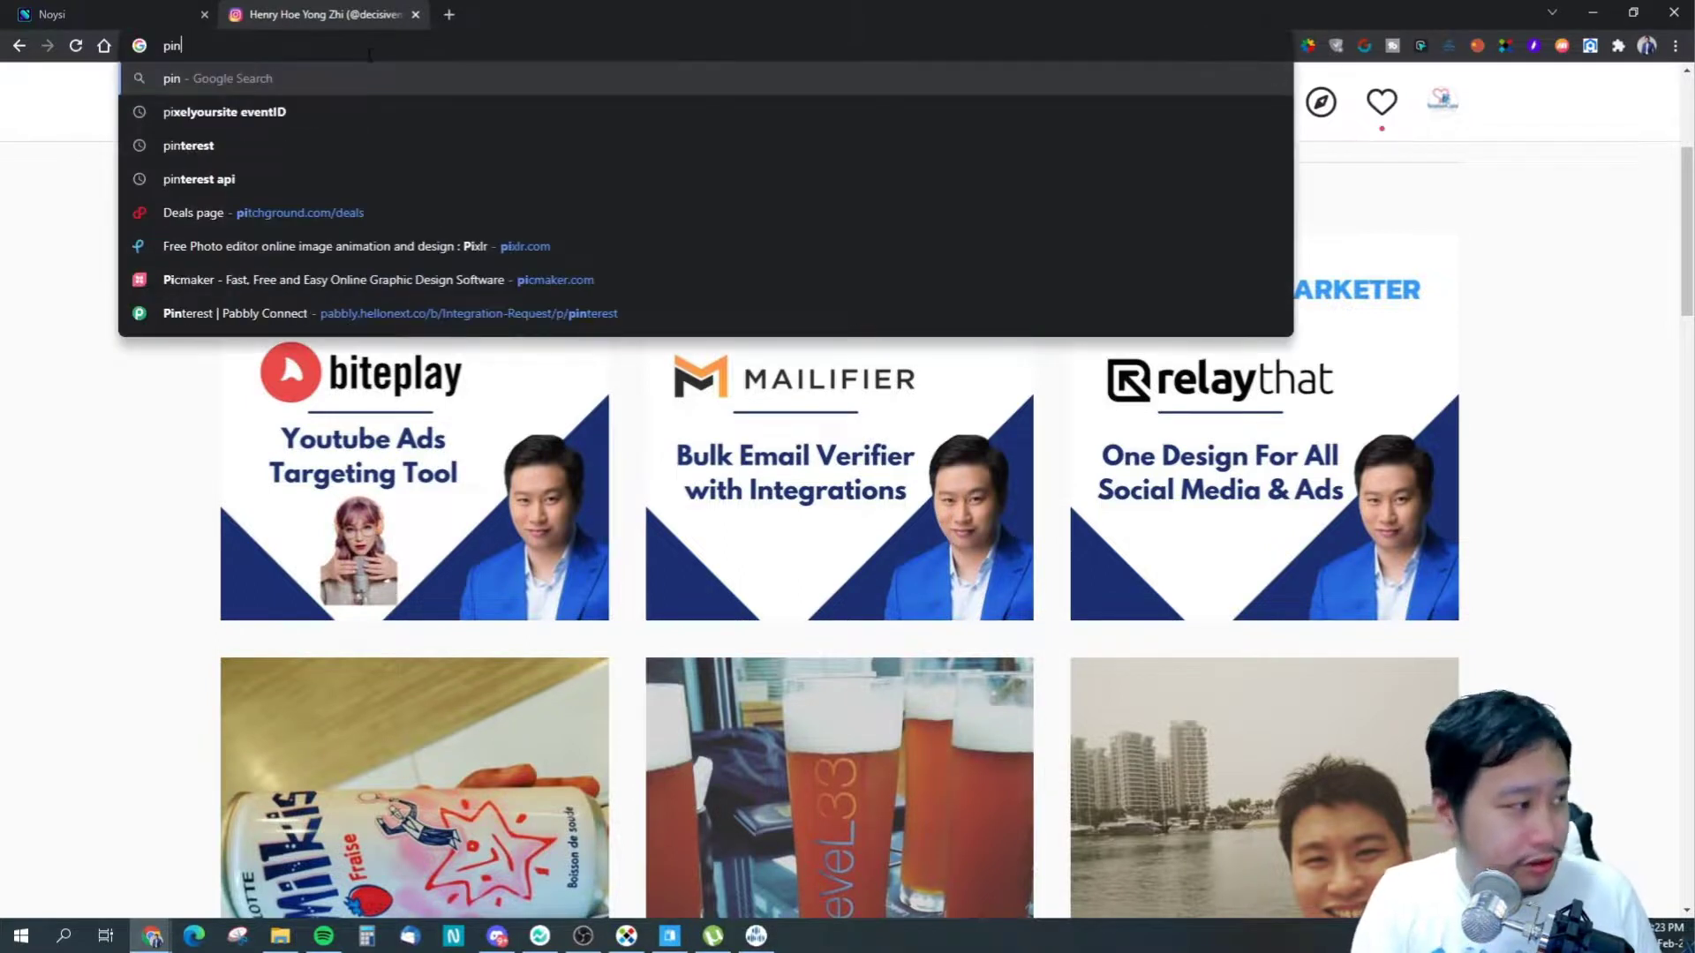
{"action": "key", "text": "BackSpace"}
{"action": "key", "text": "BackSpace"}
{"action": "key", "text": "BackSpace"}
{"action": "key", "text": "BackSpace"}
{"action": "key", "text": "BackSpace"}
{"action": "key", "text": "BackSpace"}
{"action": "key", "text": "BackSpace"}
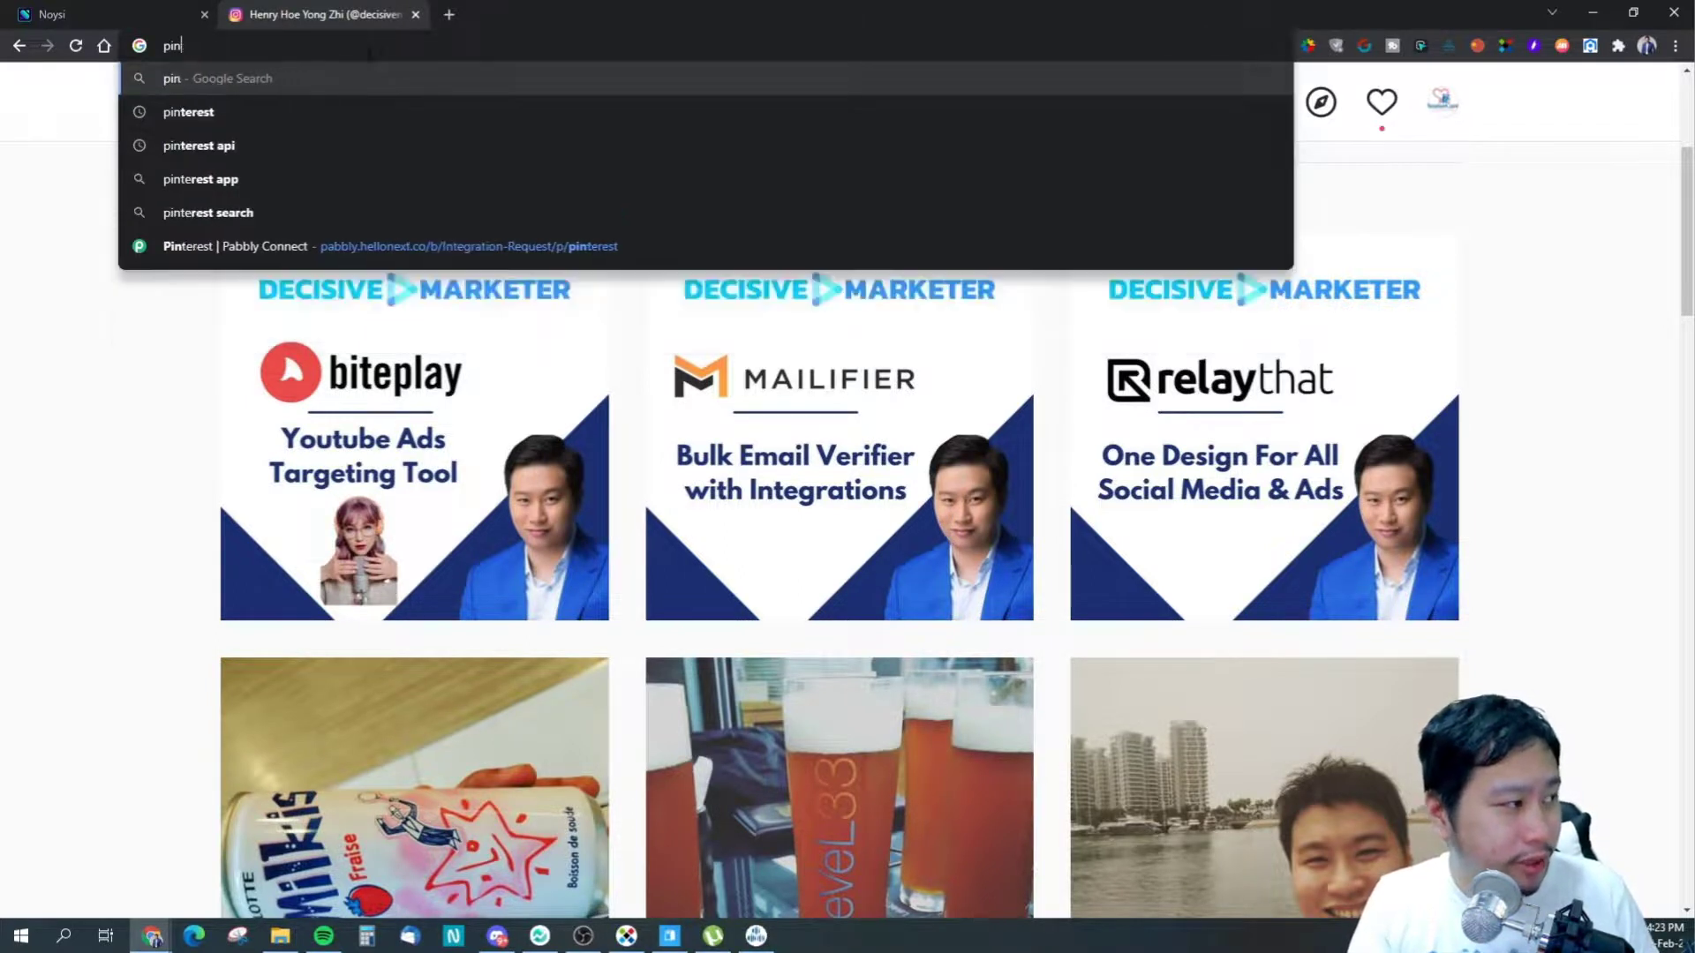
{"action": "type", "text": "twitch"}
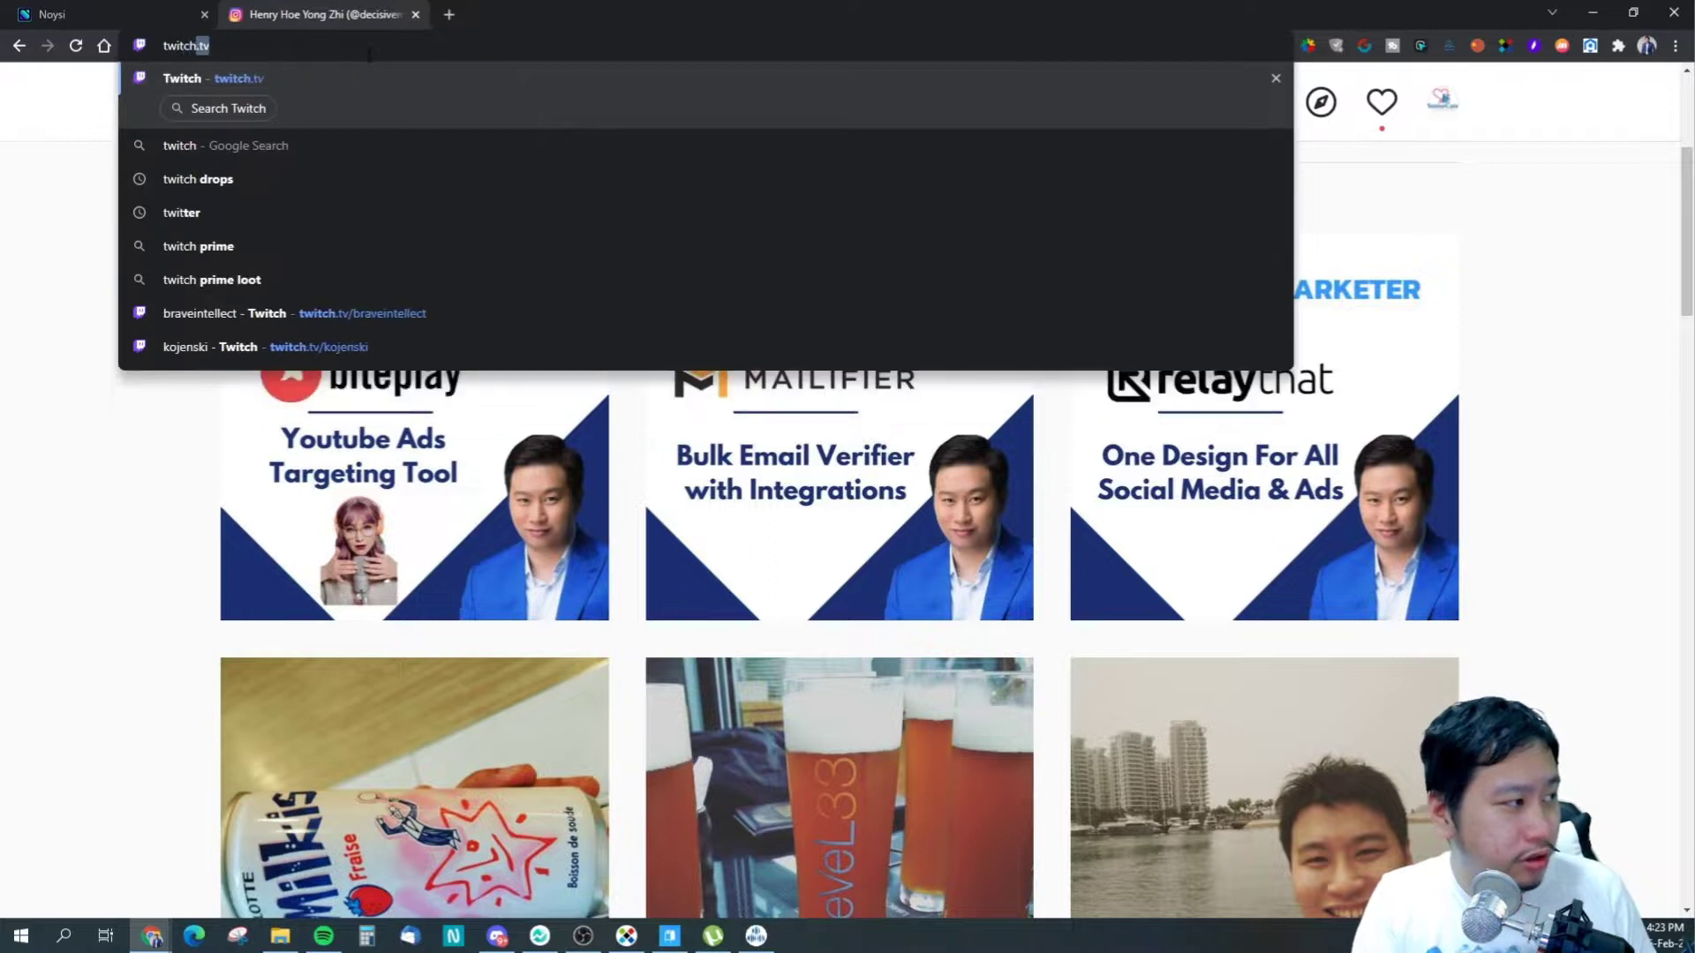
{"action": "key", "text": "Escape"}
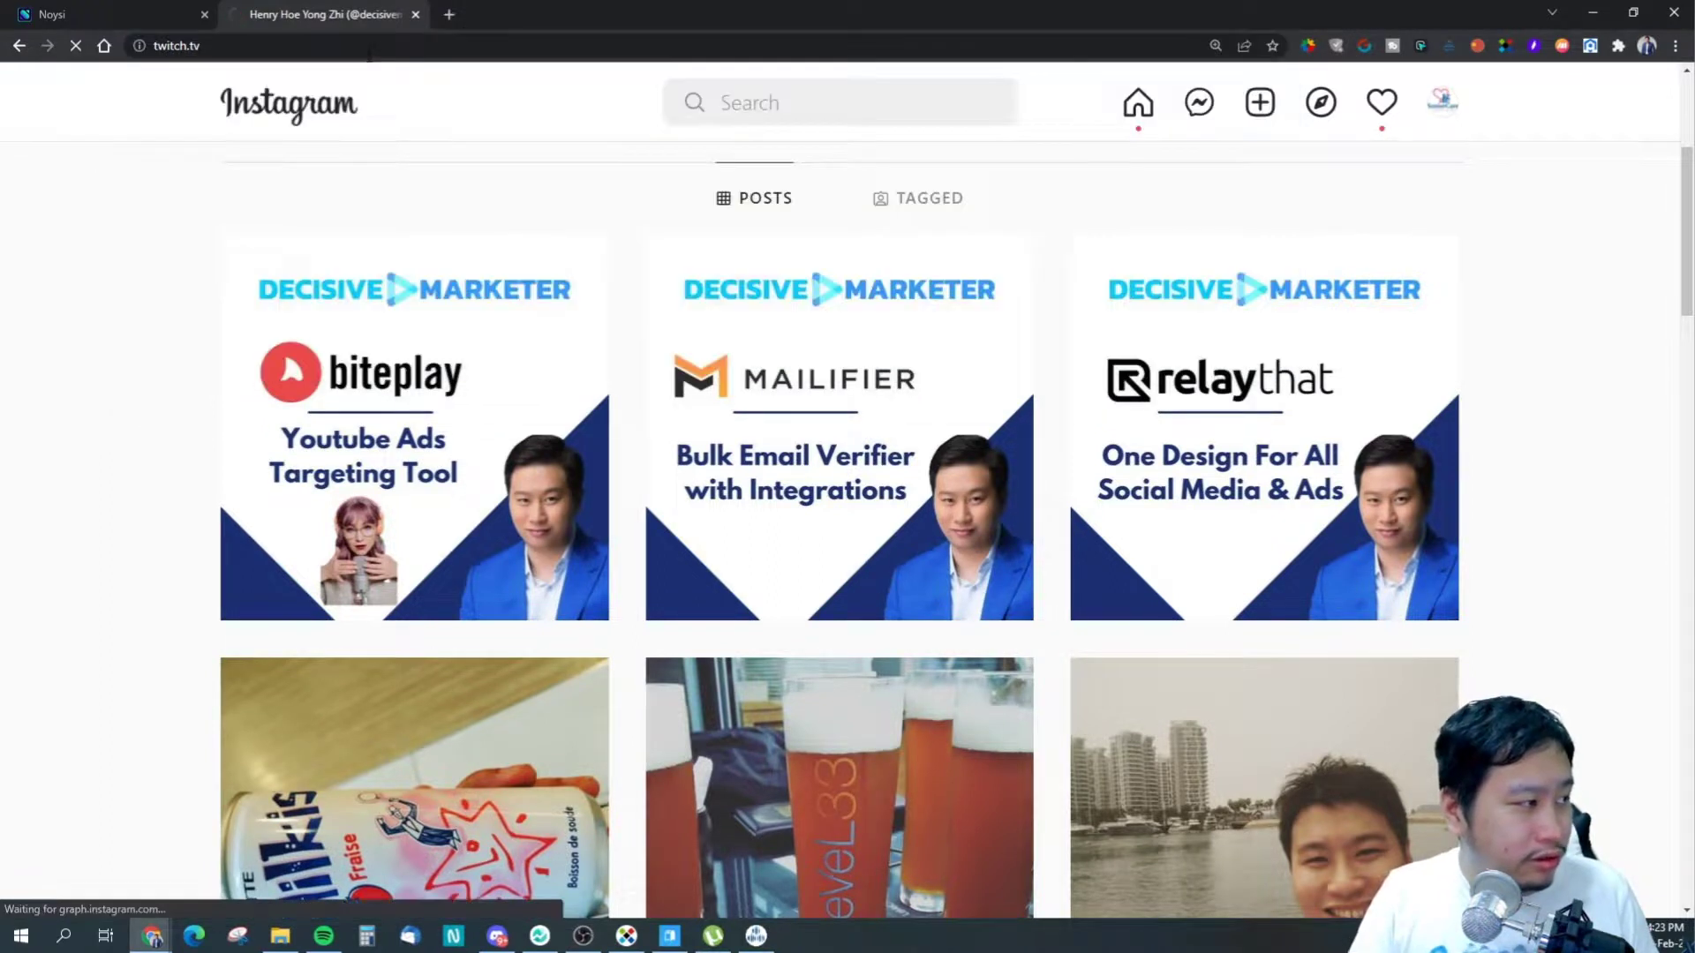
{"action": "left_click", "coordinate": [113, 13]}
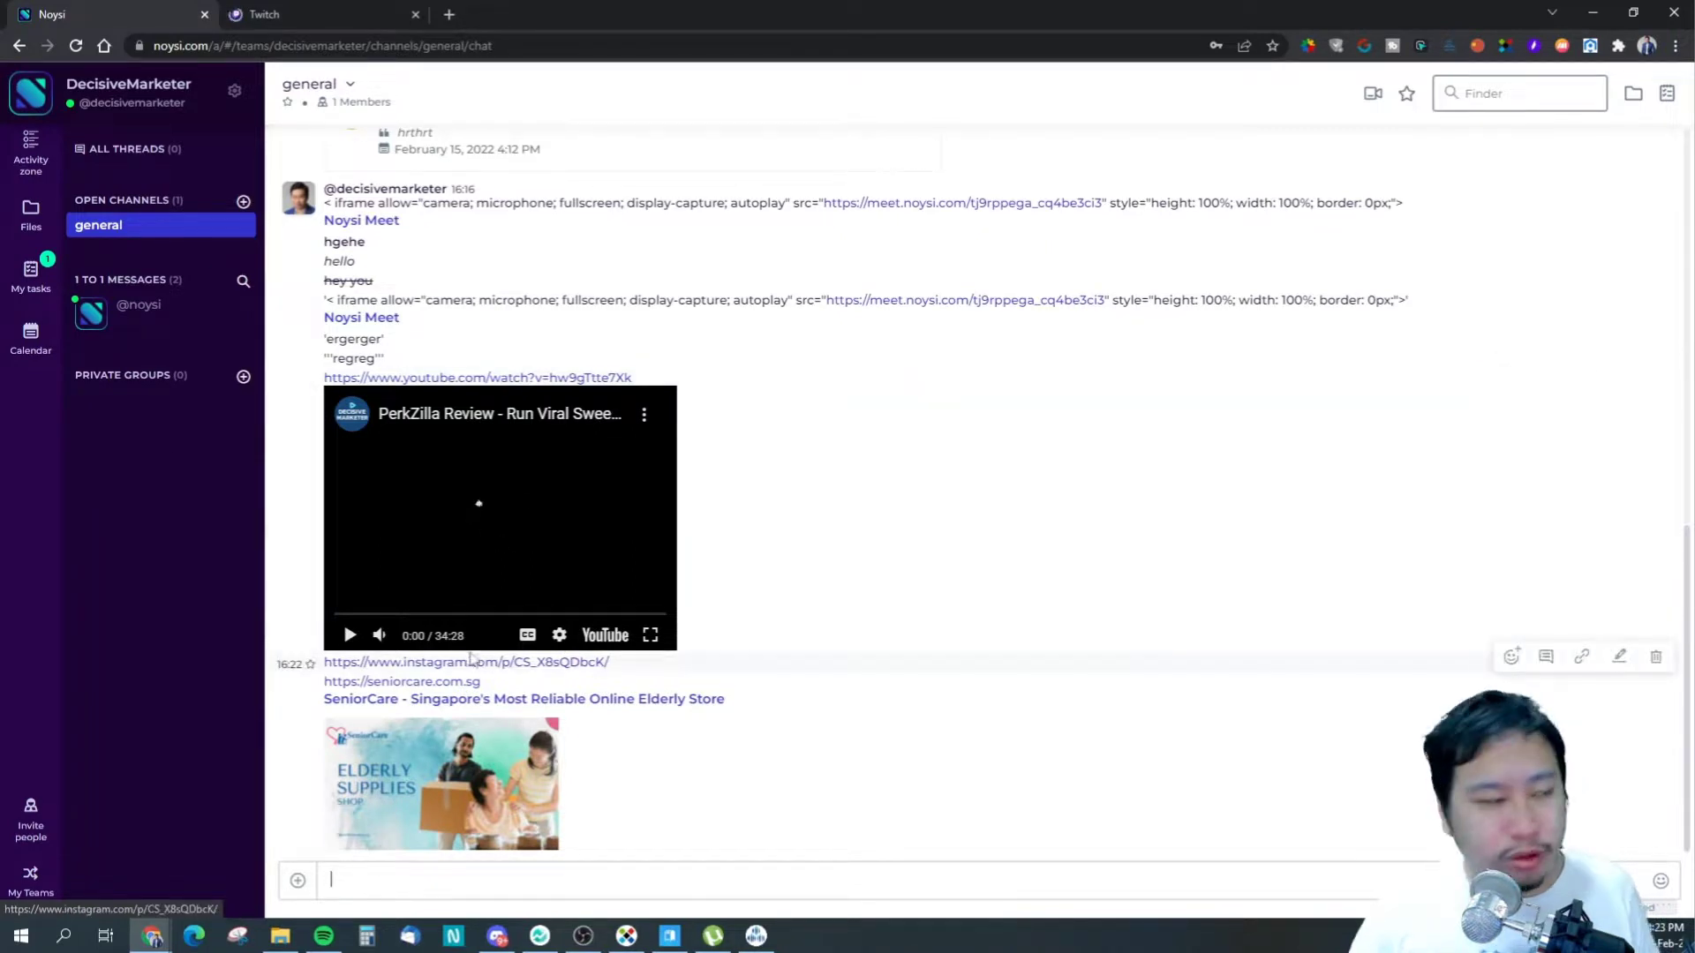
{"action": "key", "text": "ctrl+Tab"}
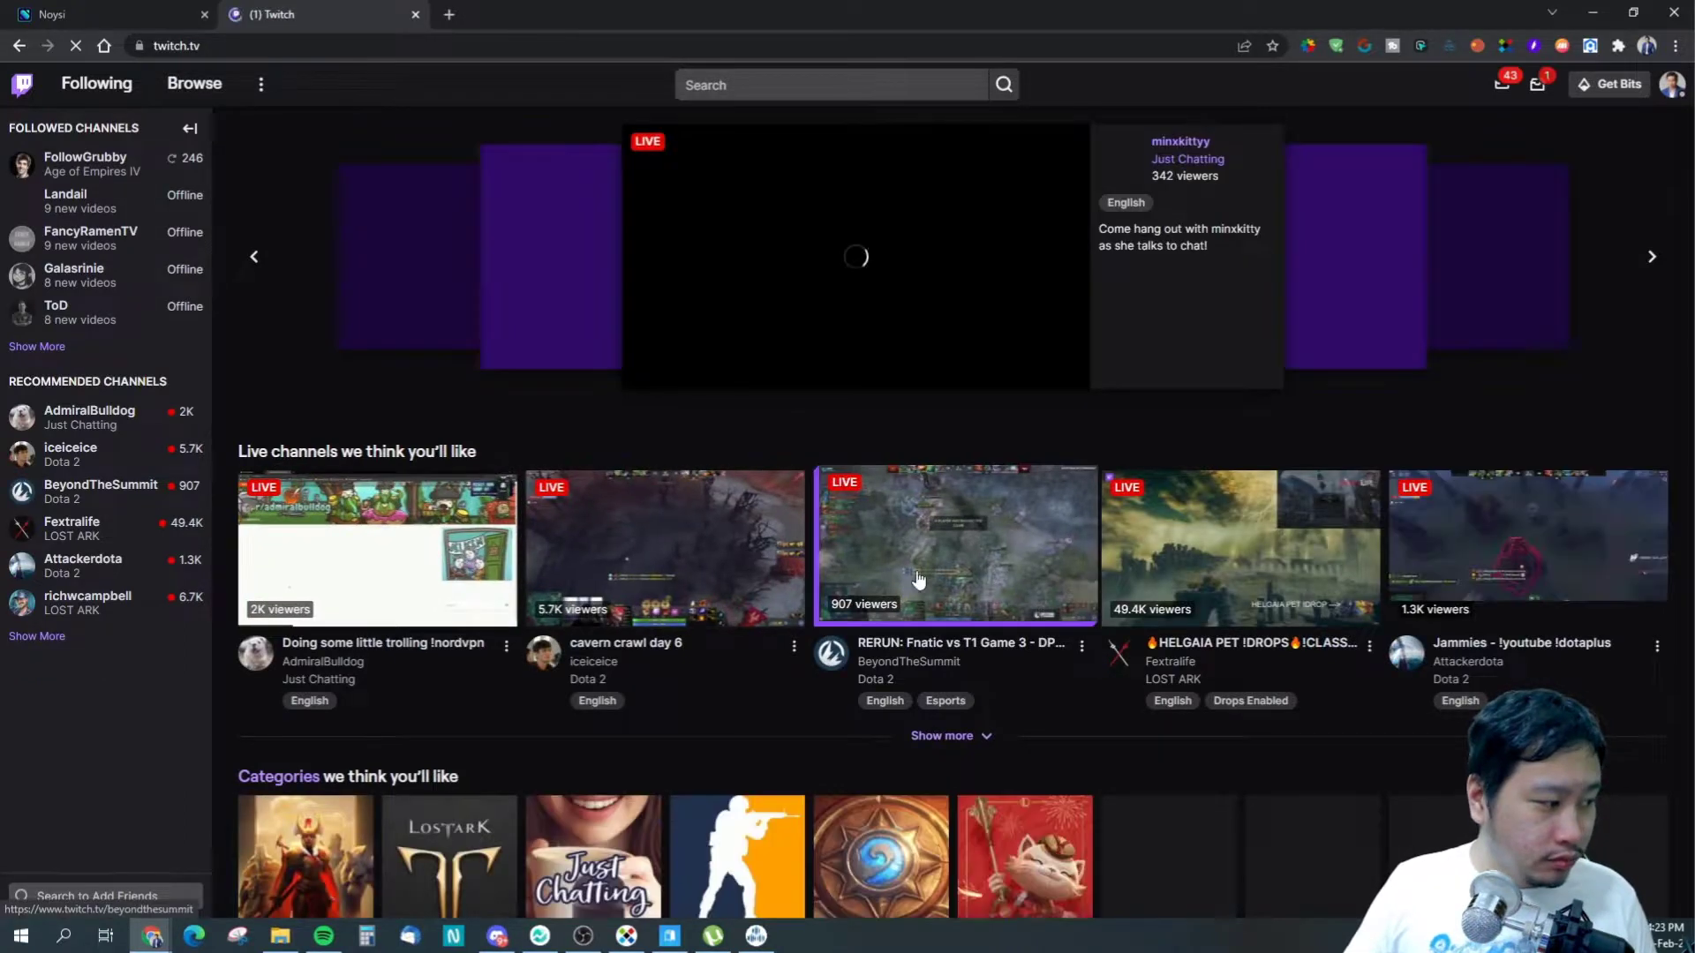
- Copy the Fextralife live channel's link and post it in Noysi's general chat
{"action": "right_click", "coordinate": [1278, 572]}
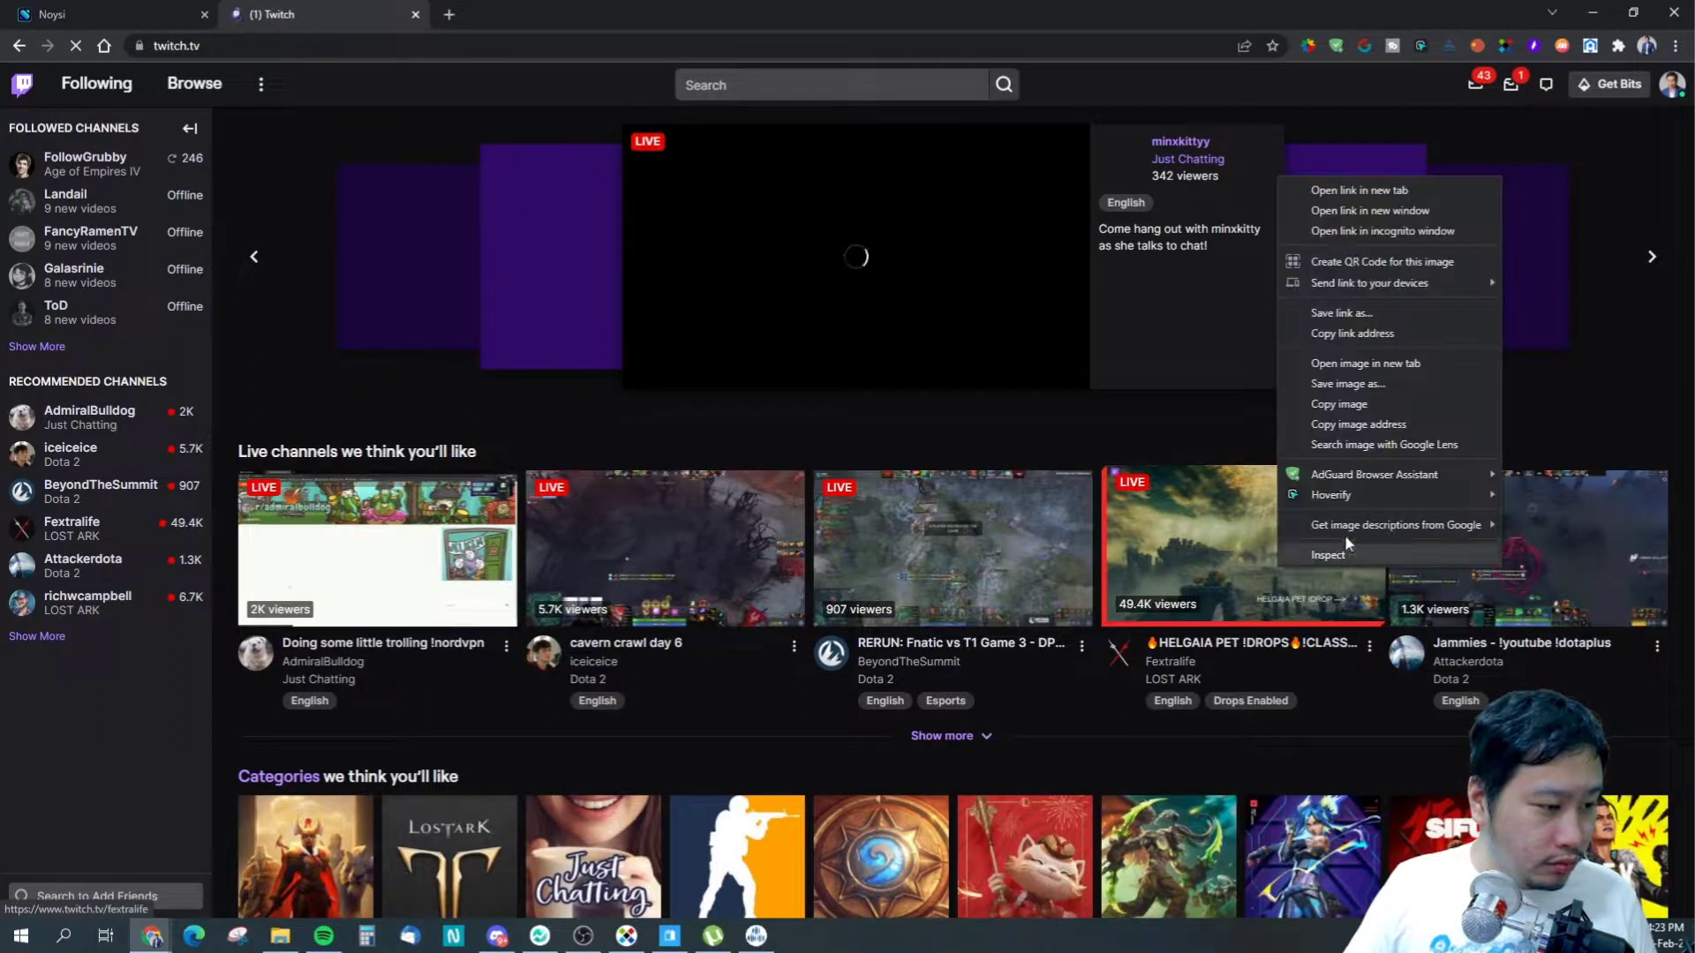
{"action": "left_click", "coordinate": [1352, 335]}
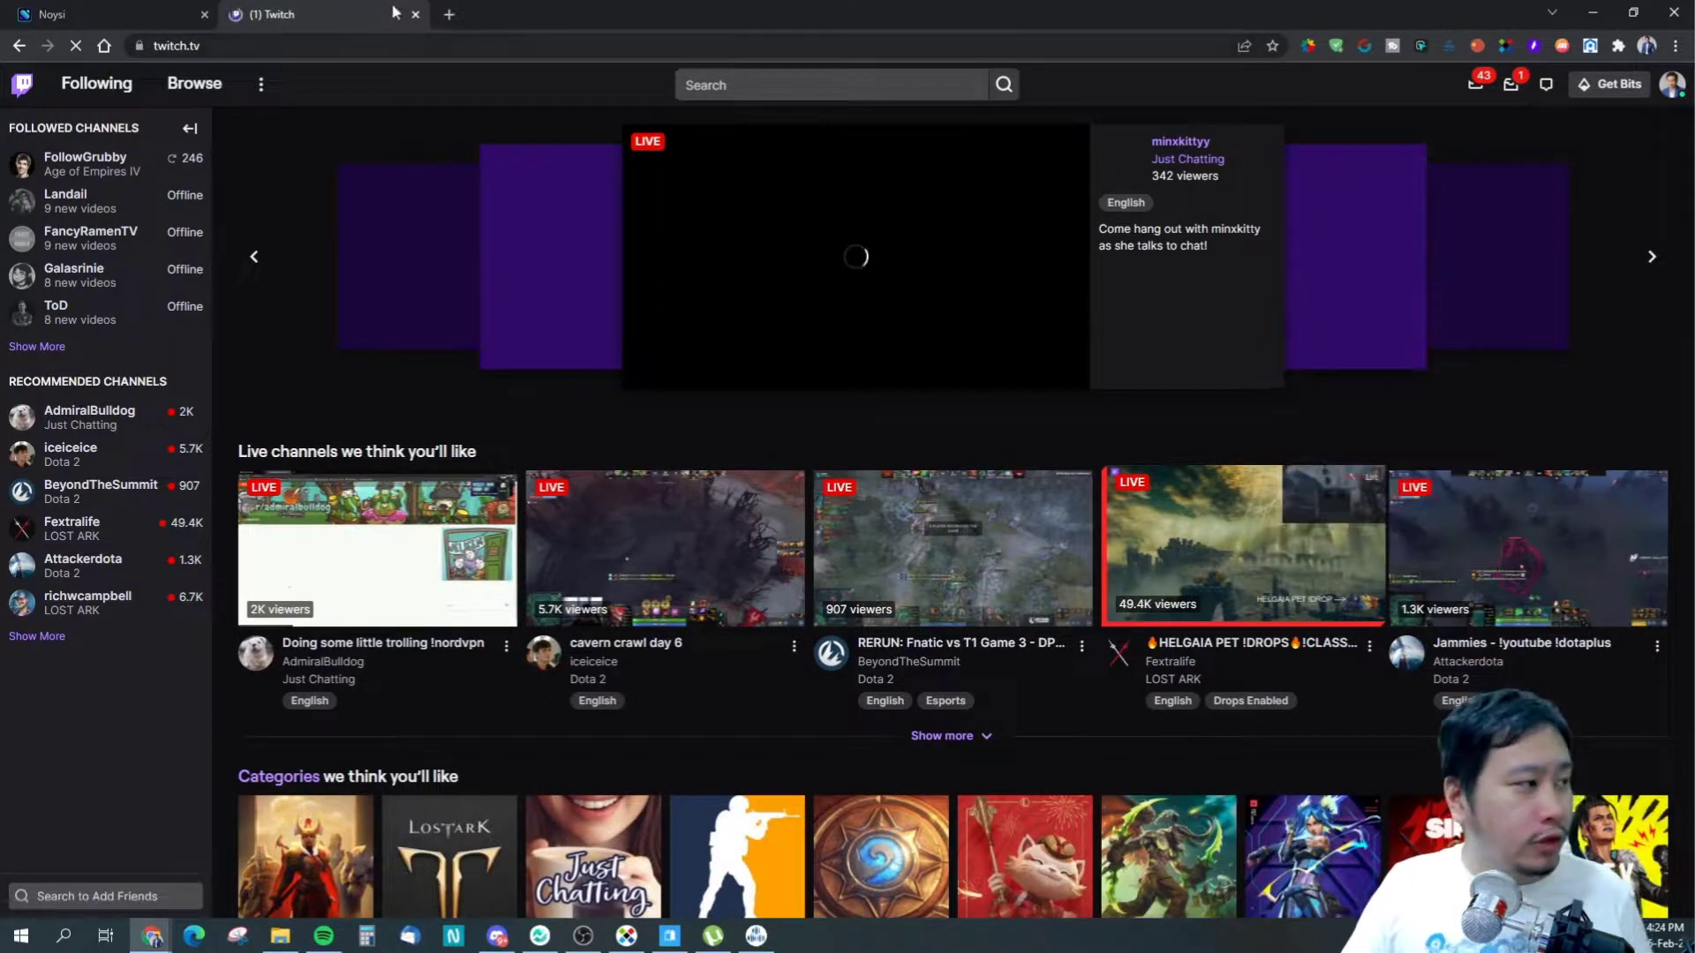
{"action": "left_click", "coordinate": [133, 14]}
{"action": "left_click", "coordinate": [485, 872]}
{"action": "key", "text": "ctrl+v"}
{"action": "key", "text": "Return"}
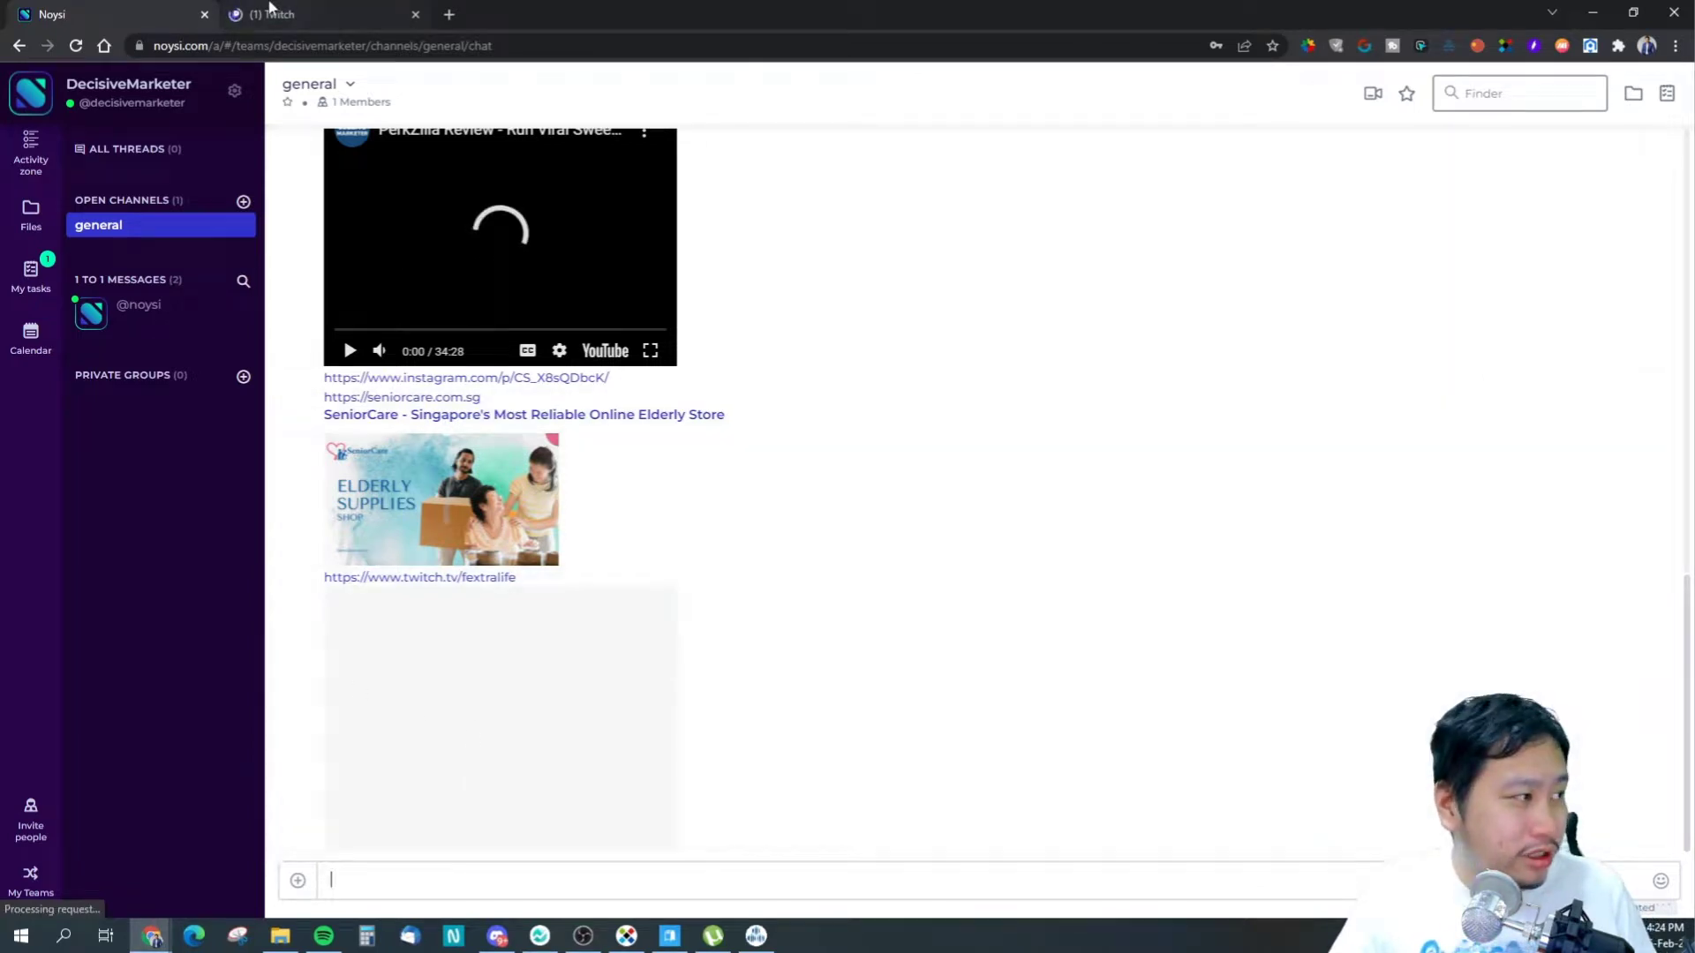
{"action": "left_click", "coordinate": [270, 10]}
{"action": "left_click", "coordinate": [389, 46]}
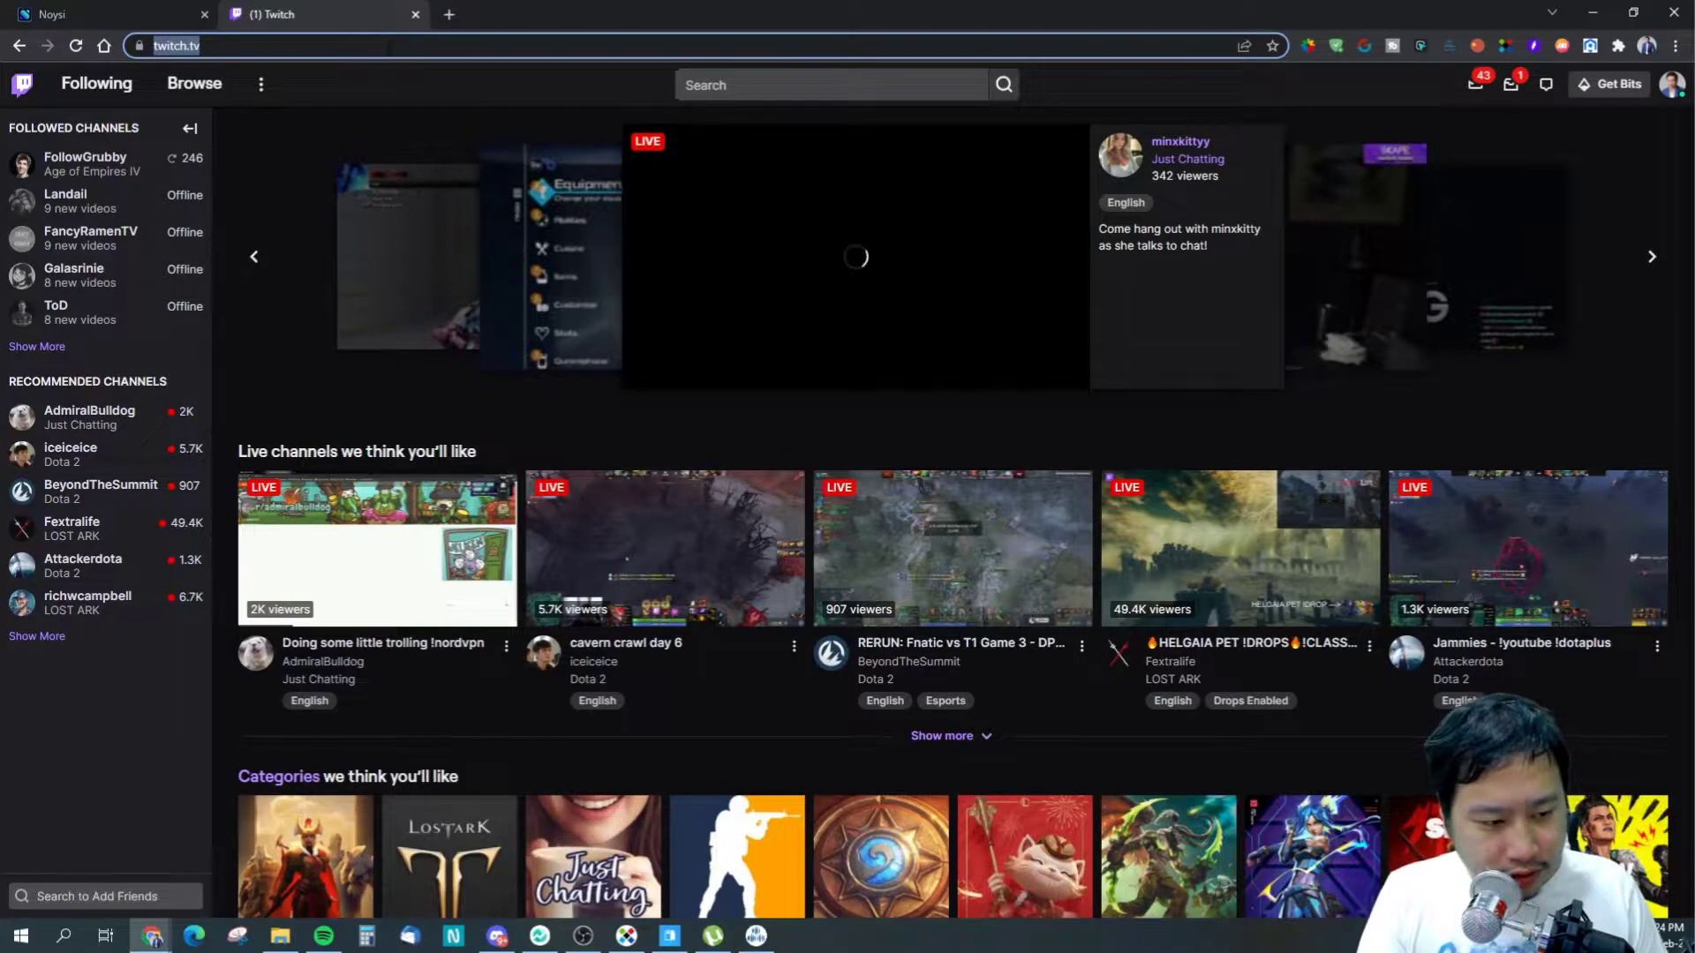
- Load twitter.com in the second tab, fixing the mistyped address, and check the Noysi chat
{"action": "type", "text": "pintr"}
{"action": "key", "text": "BackSpace"}
{"action": "key", "text": "BackSpace"}
{"action": "key", "text": "BackSpace"}
{"action": "key", "text": "BackSpace"}
{"action": "type", "text": "twitc"}
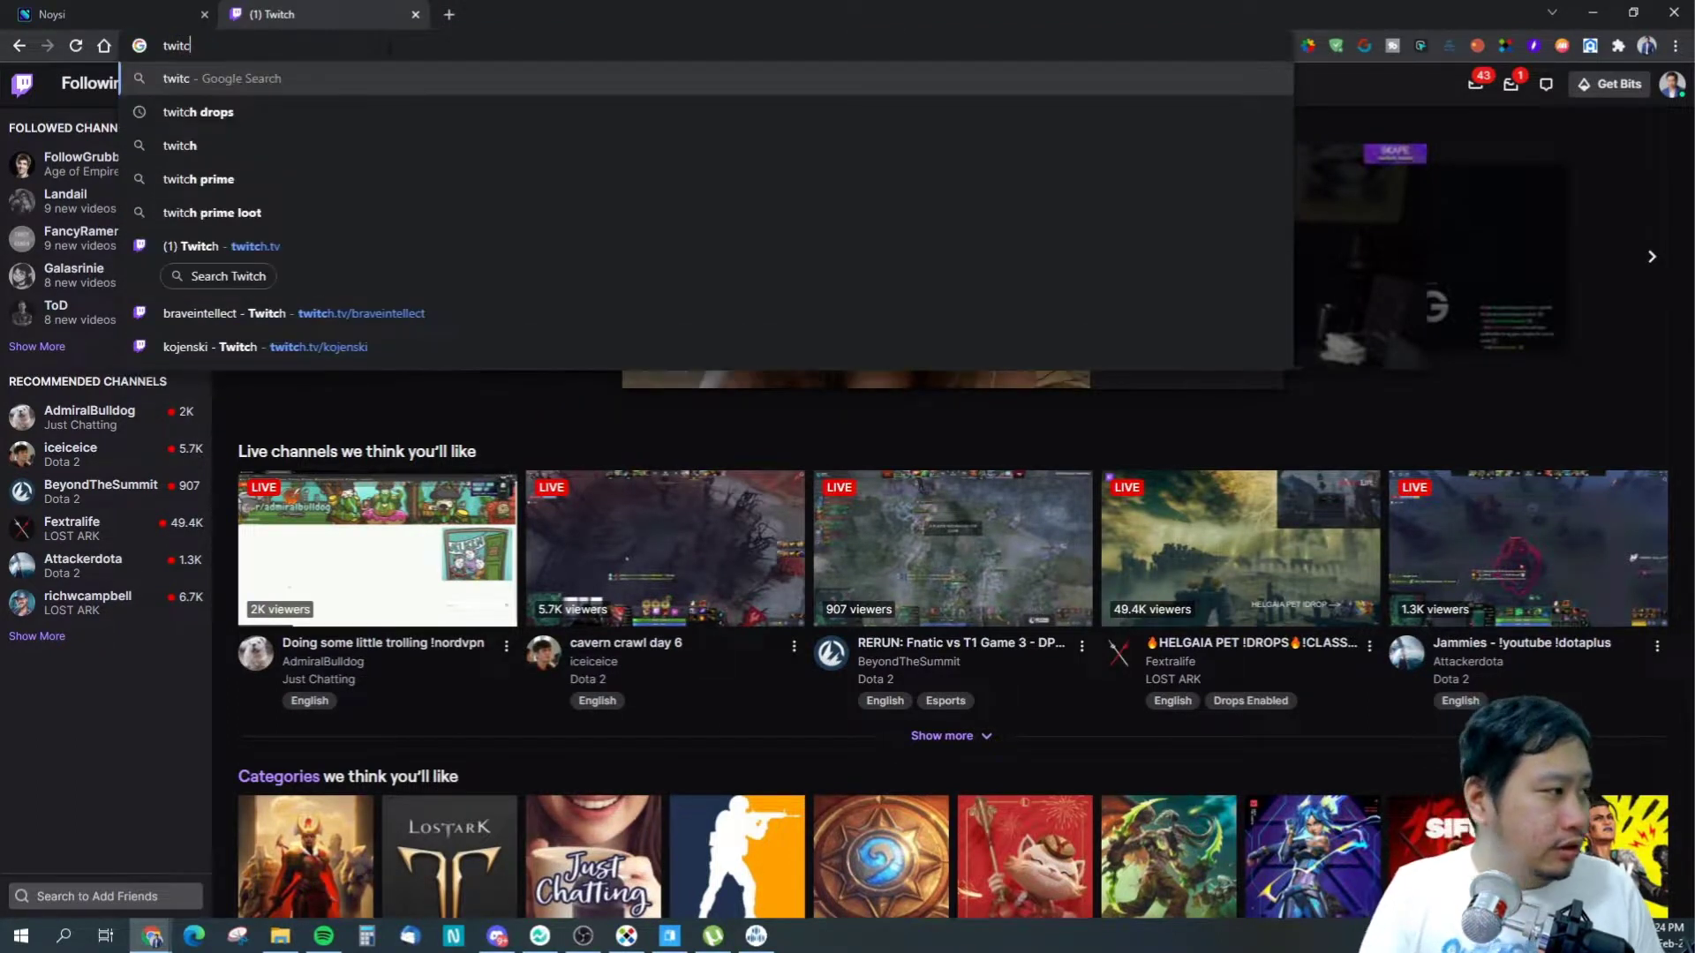
{"action": "key", "text": "BackSpace"}
{"action": "type", "text": "tt"}
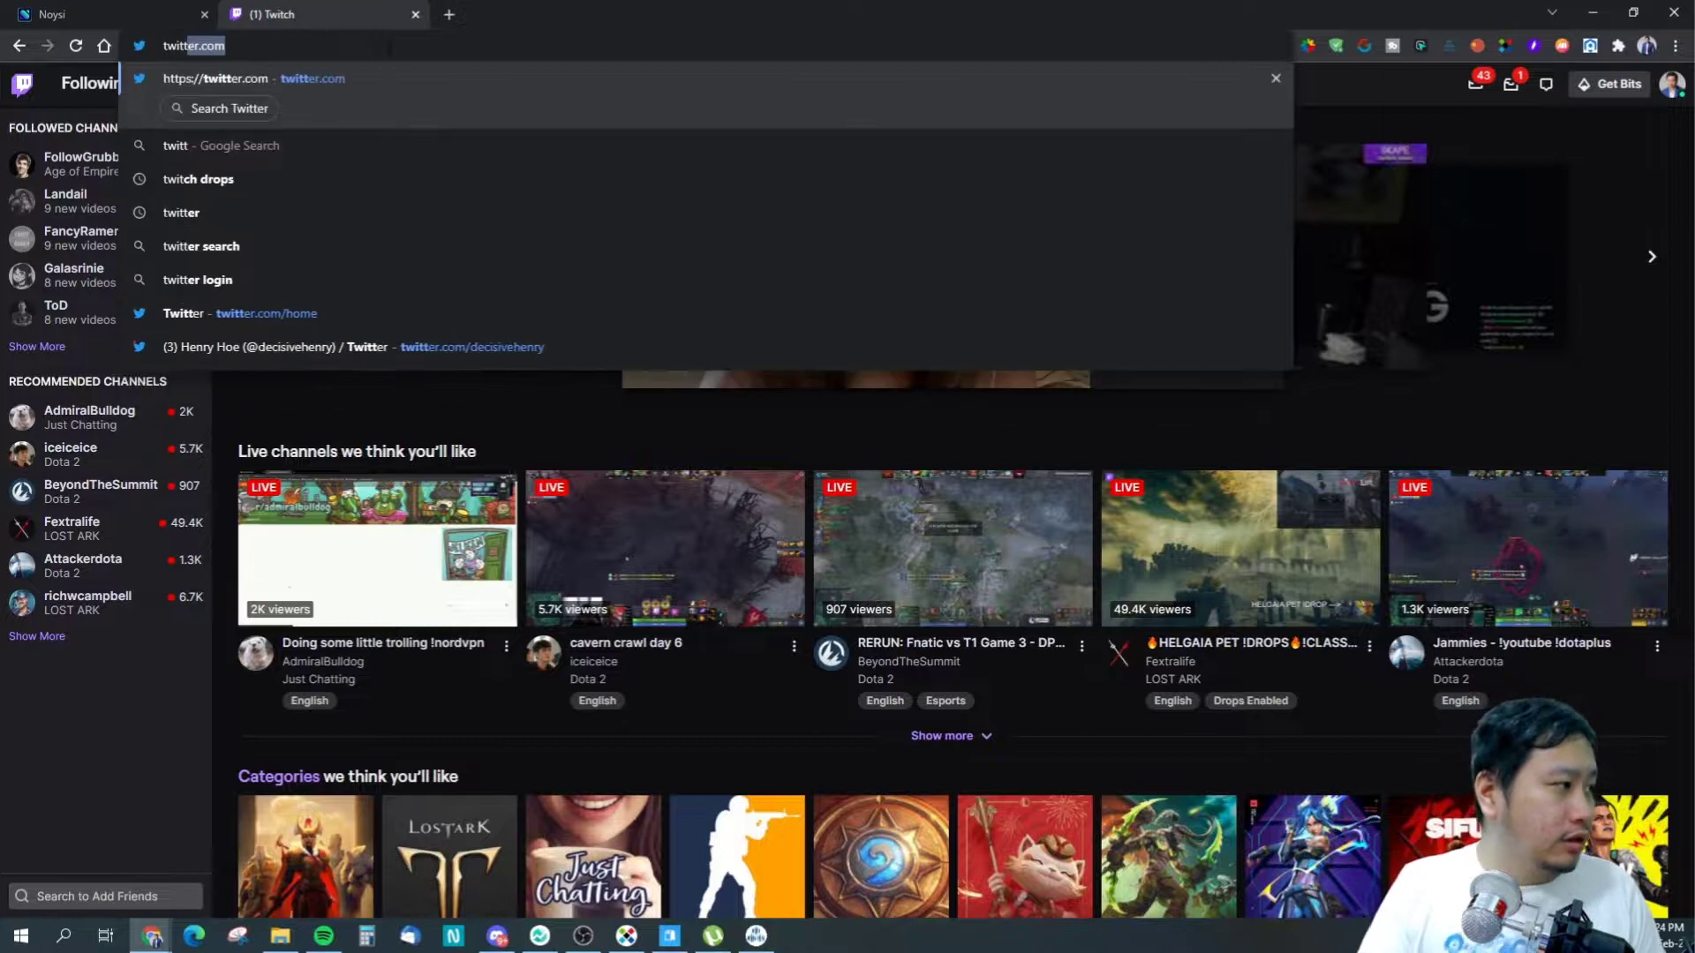
{"action": "key", "text": "Return"}
{"action": "left_click", "coordinate": [106, 14]}
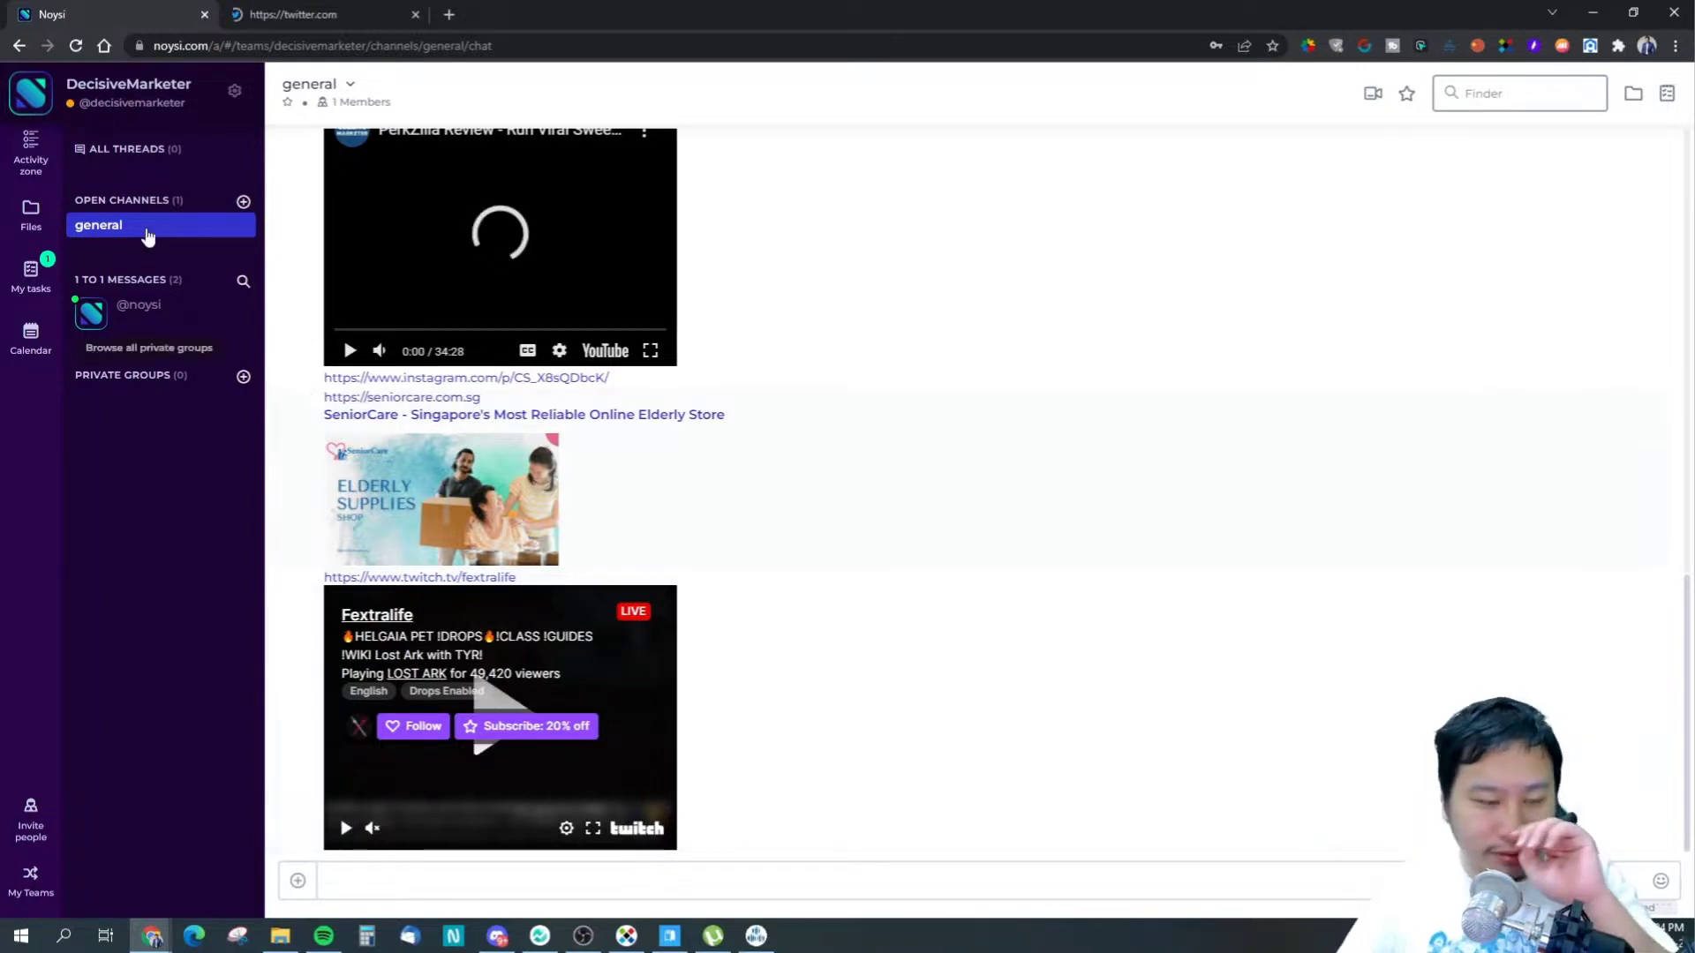
- Open the Fengbishan temple climb tweet and post its link in Noysi's general chat
{"action": "left_click", "coordinate": [262, 9]}
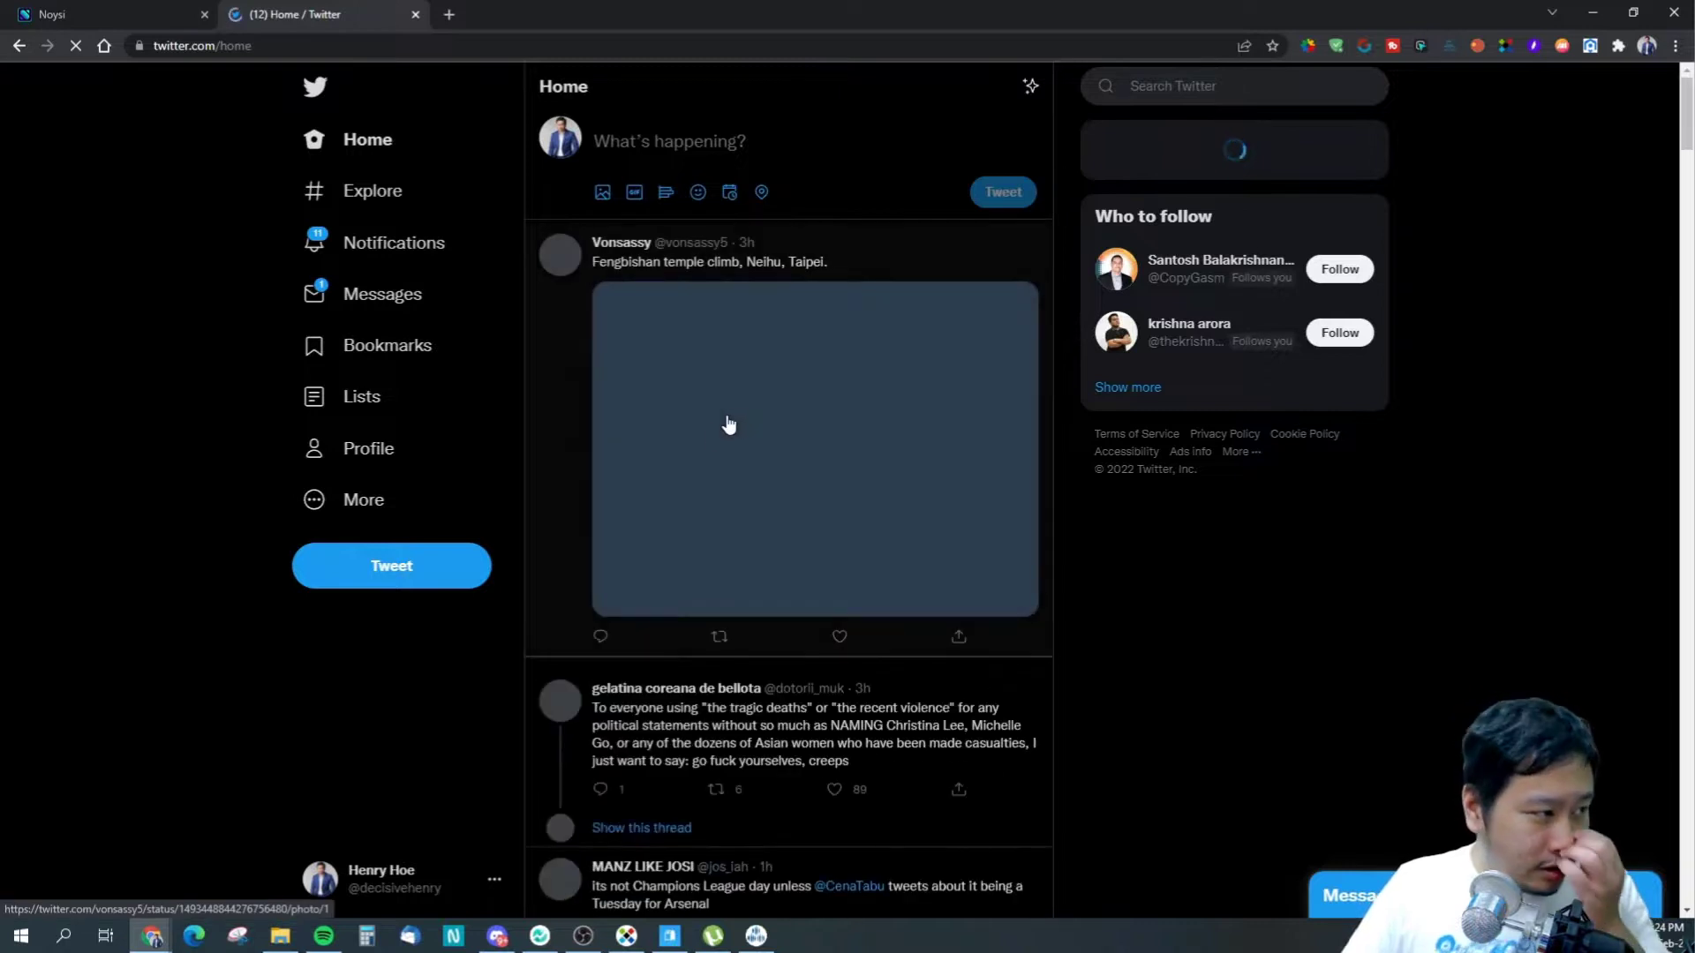
{"action": "left_click", "coordinate": [822, 260]}
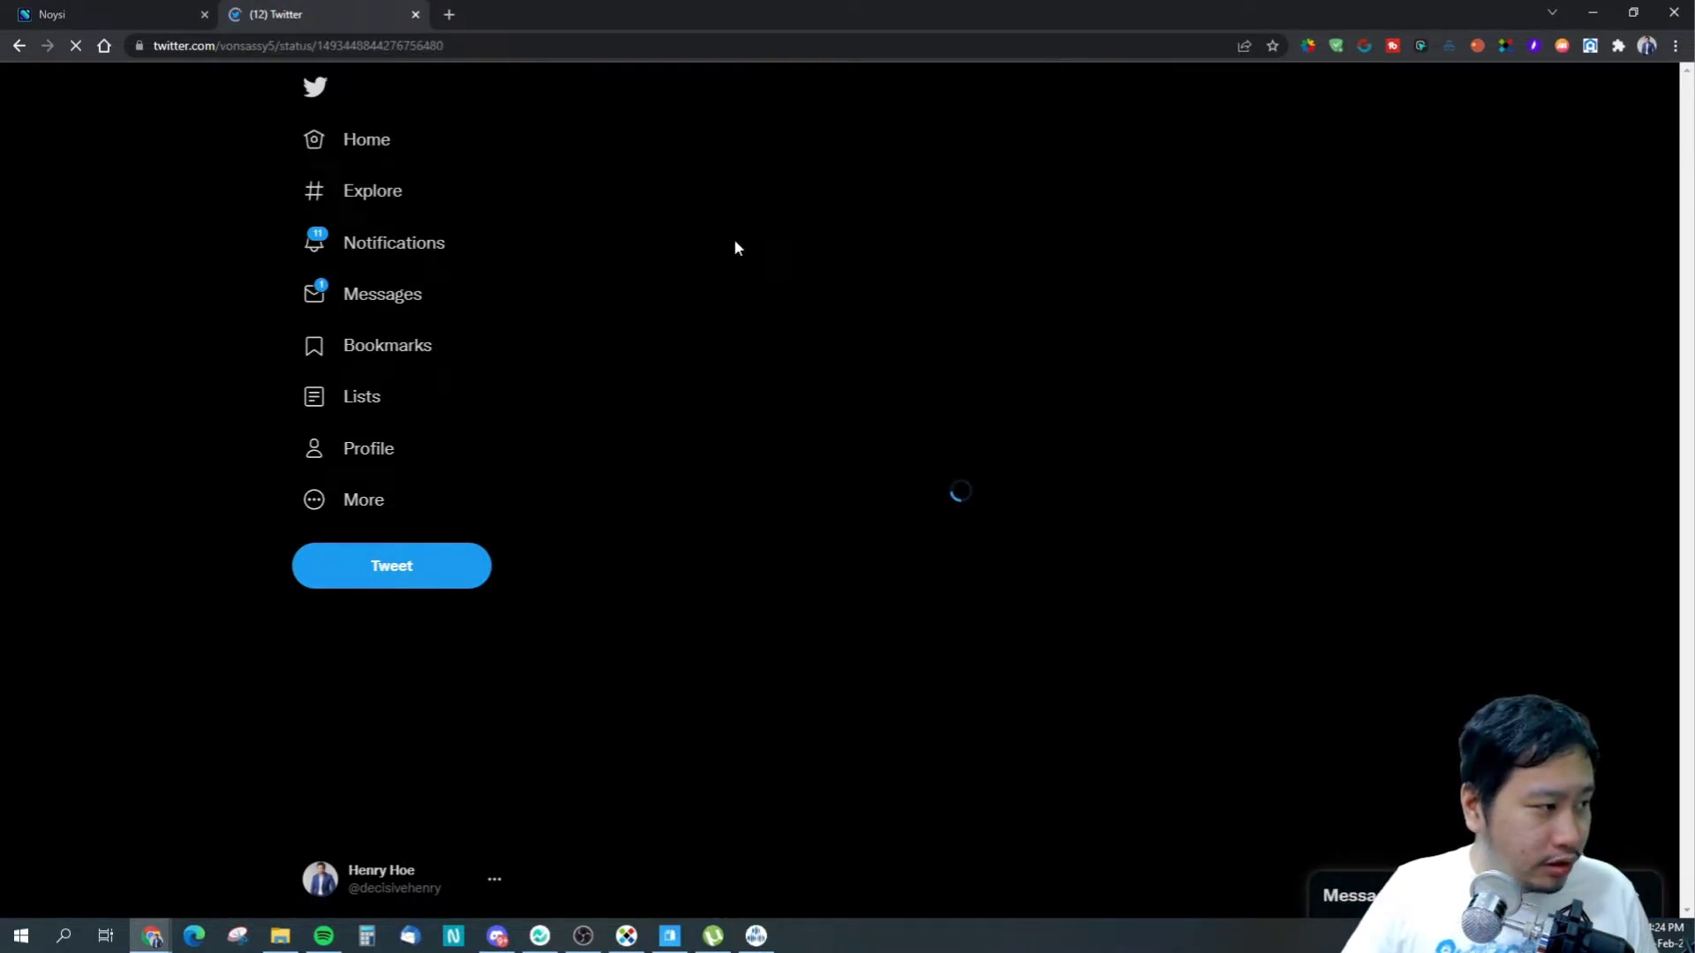
{"action": "key", "text": "ctrl+Page_Up"}
{"action": "left_click", "coordinate": [519, 877]}
{"action": "key", "text": "ctrl+v"}
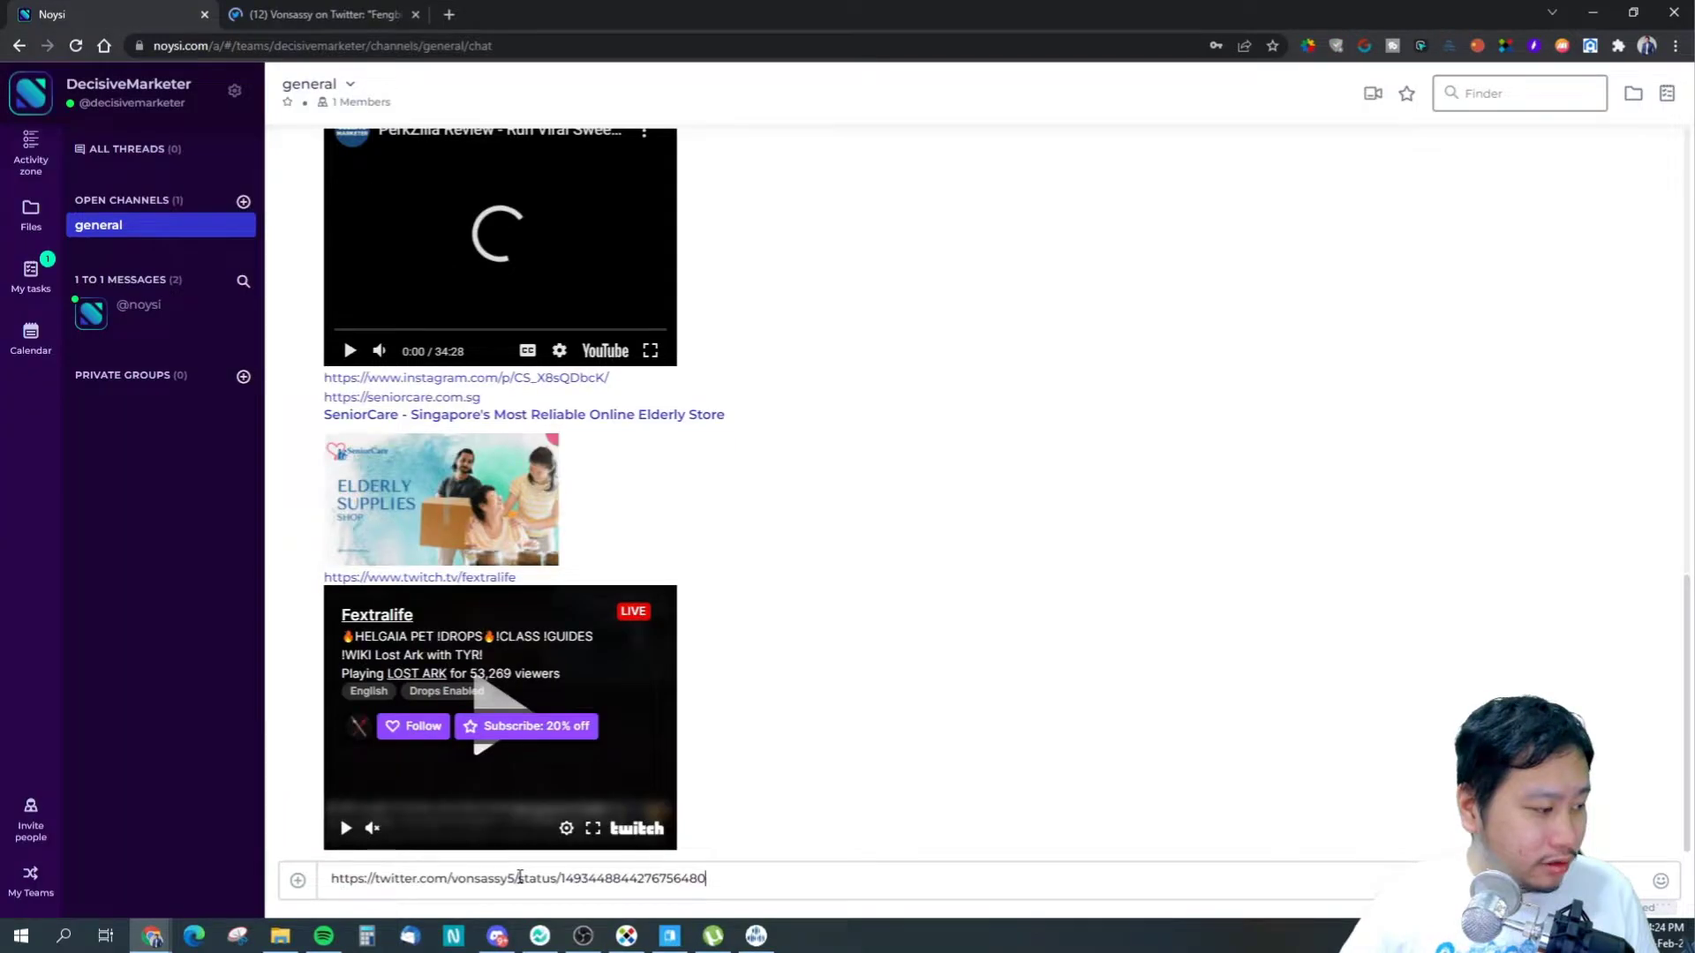
{"action": "key", "text": "Return"}
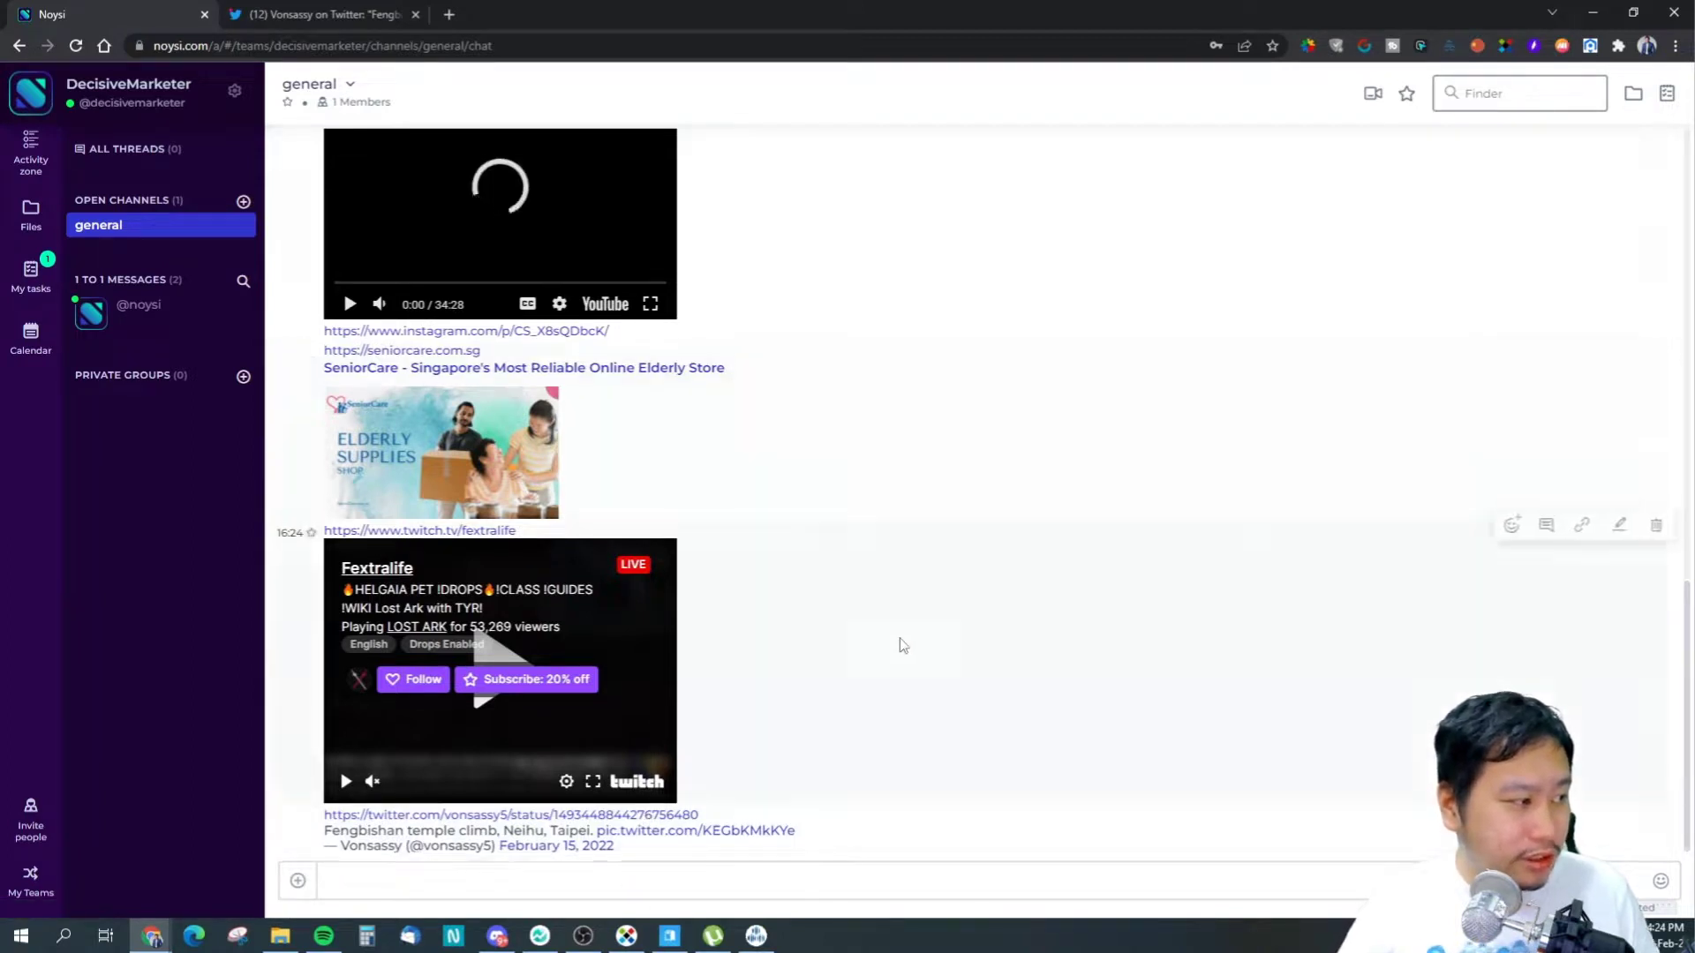
- Scroll over the tweet's preview in the chat, then return to the tweet page
{"action": "scroll", "coordinate": [527, 406], "scroll_direction": "up", "scroll_amount": 2}
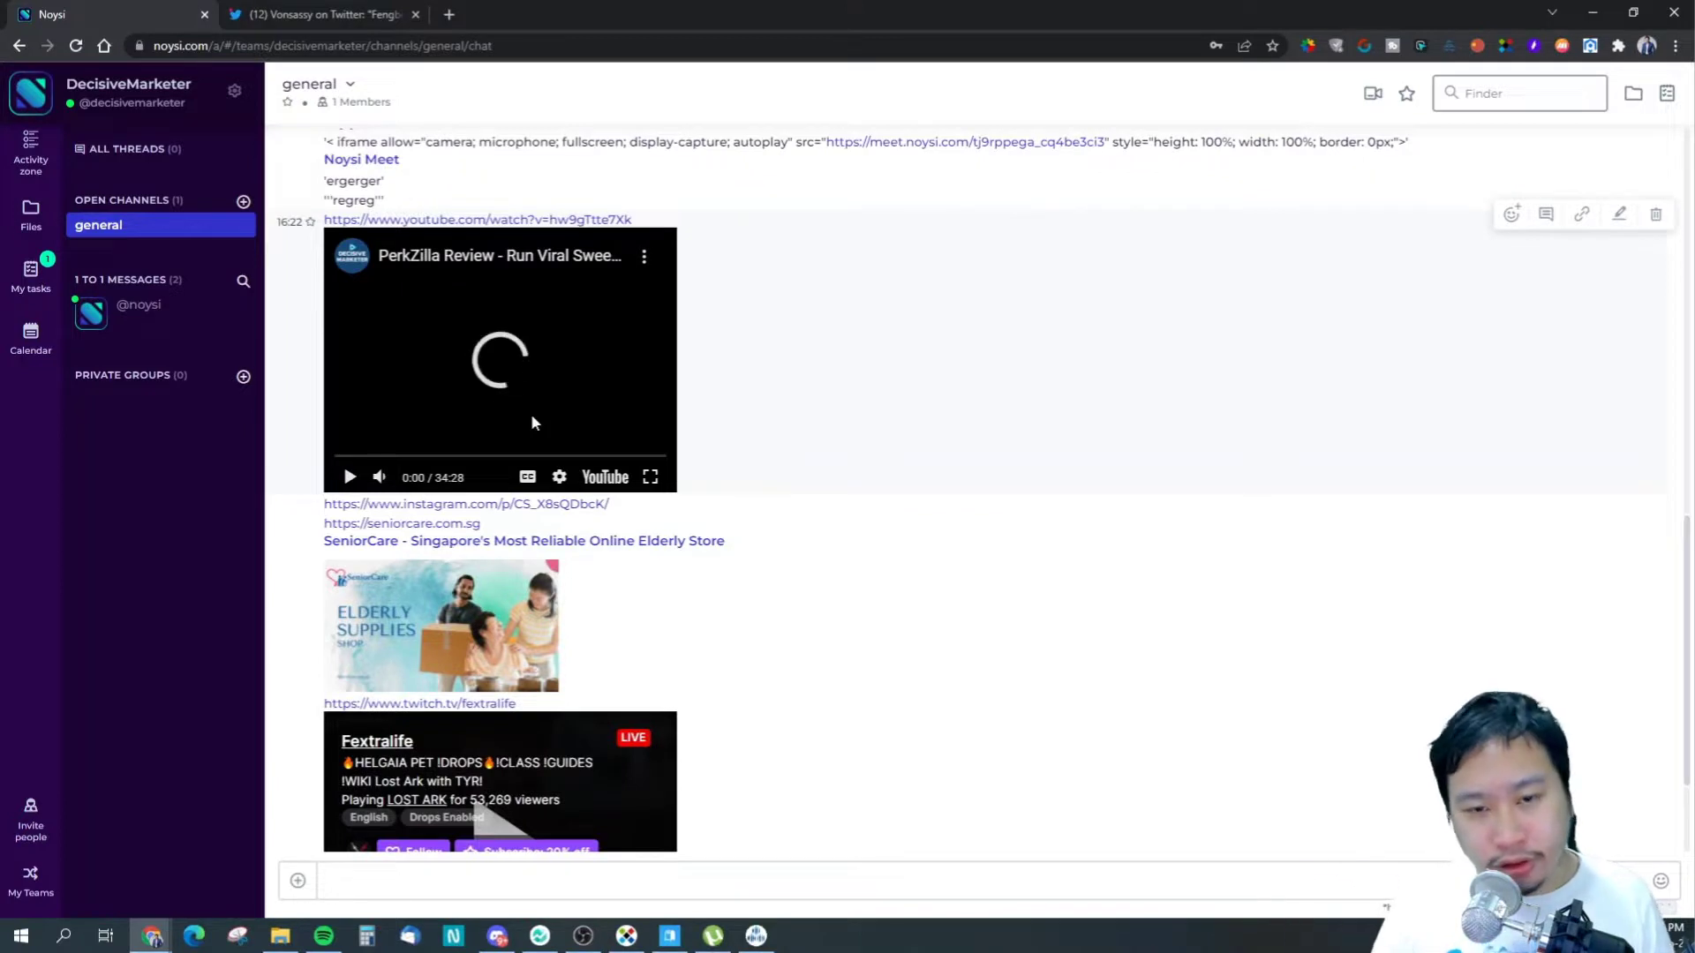
{"action": "scroll", "coordinate": [587, 473], "scroll_direction": "down", "scroll_amount": 2}
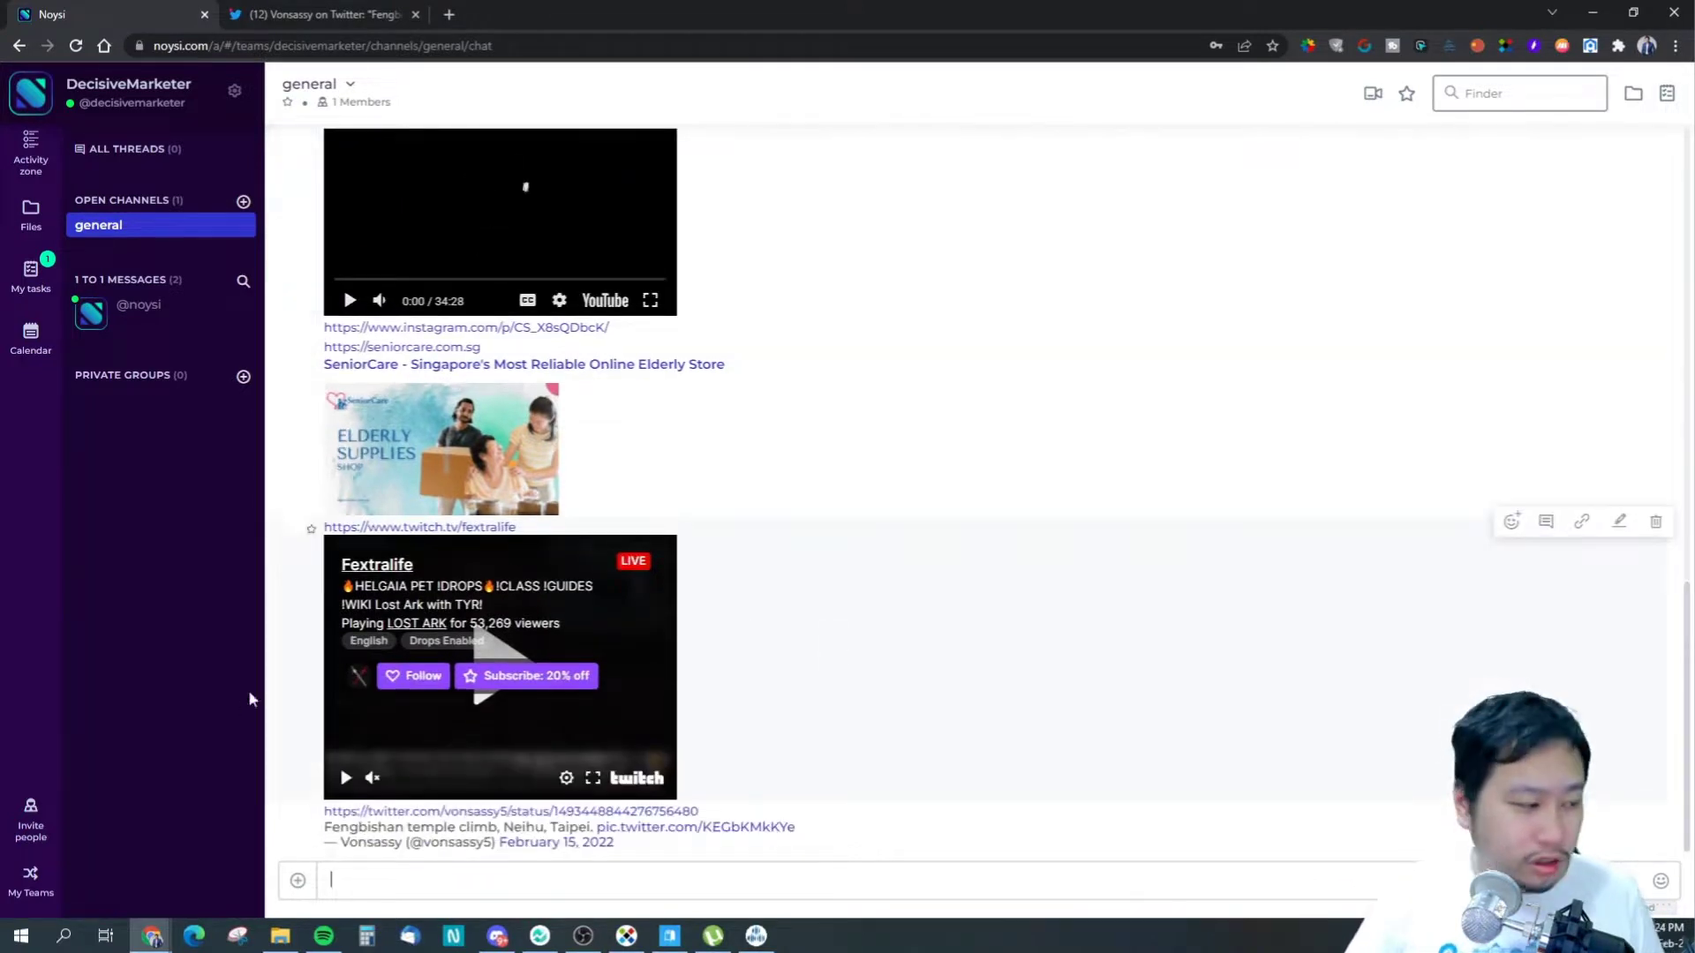
{"action": "left_click", "coordinate": [398, 14]}
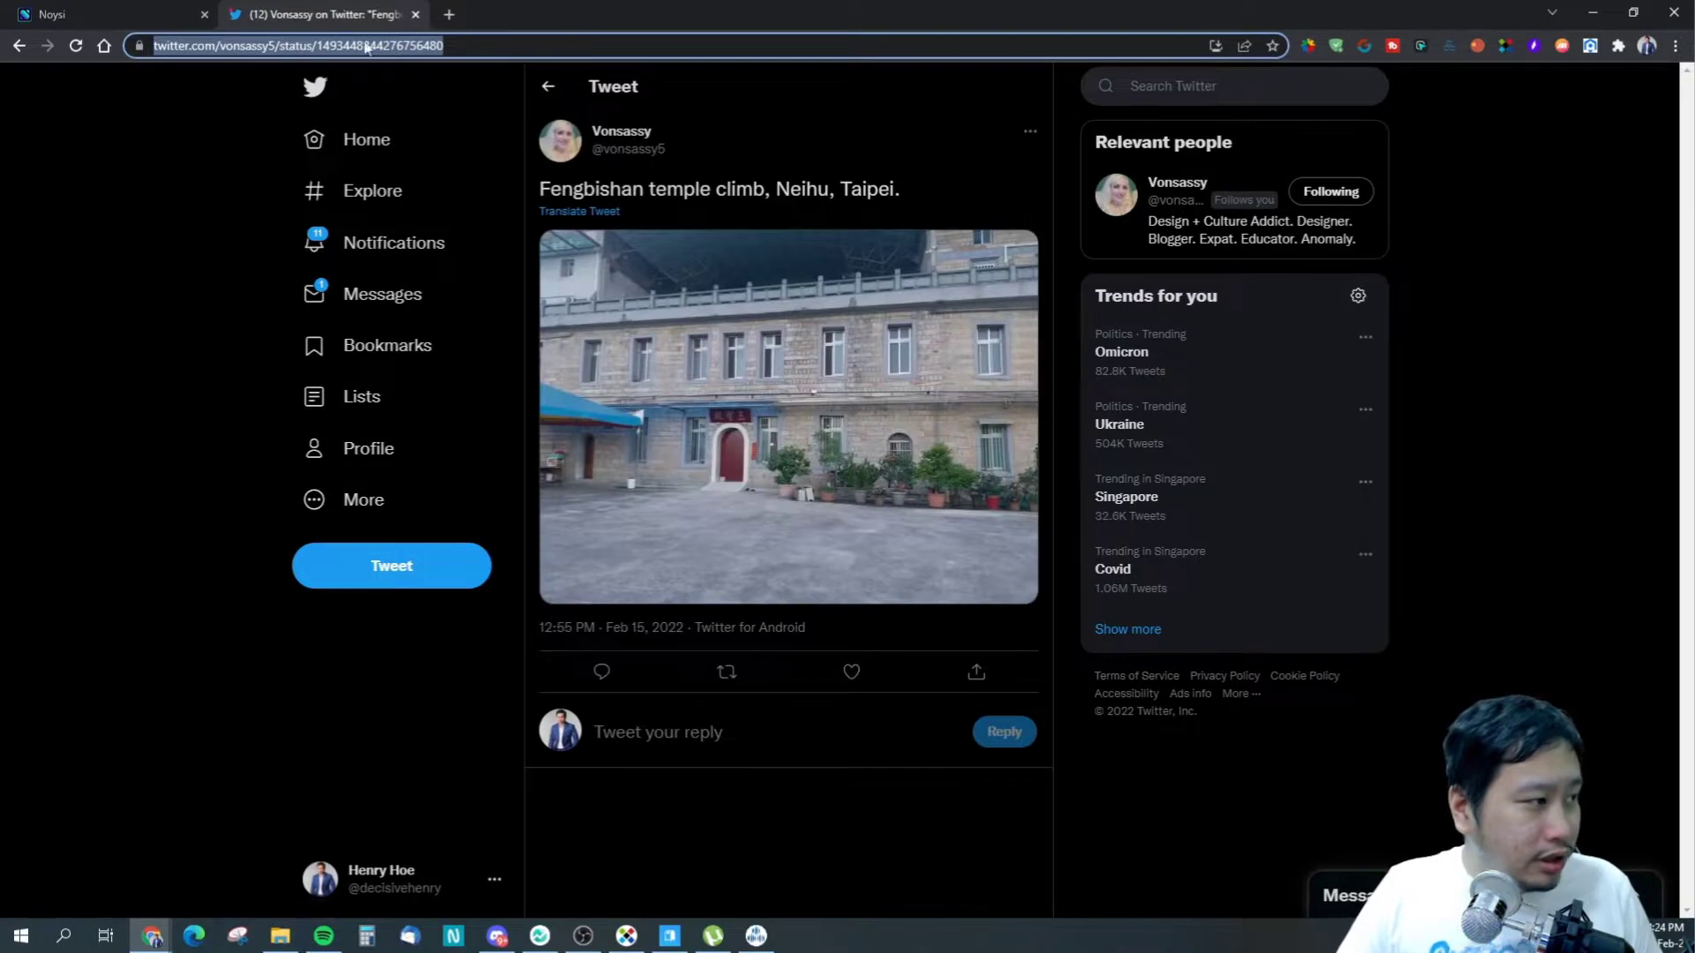
- Search the web for pinterest, open it, and keep the business account when prompted
{"action": "type", "text": "pinteres"}
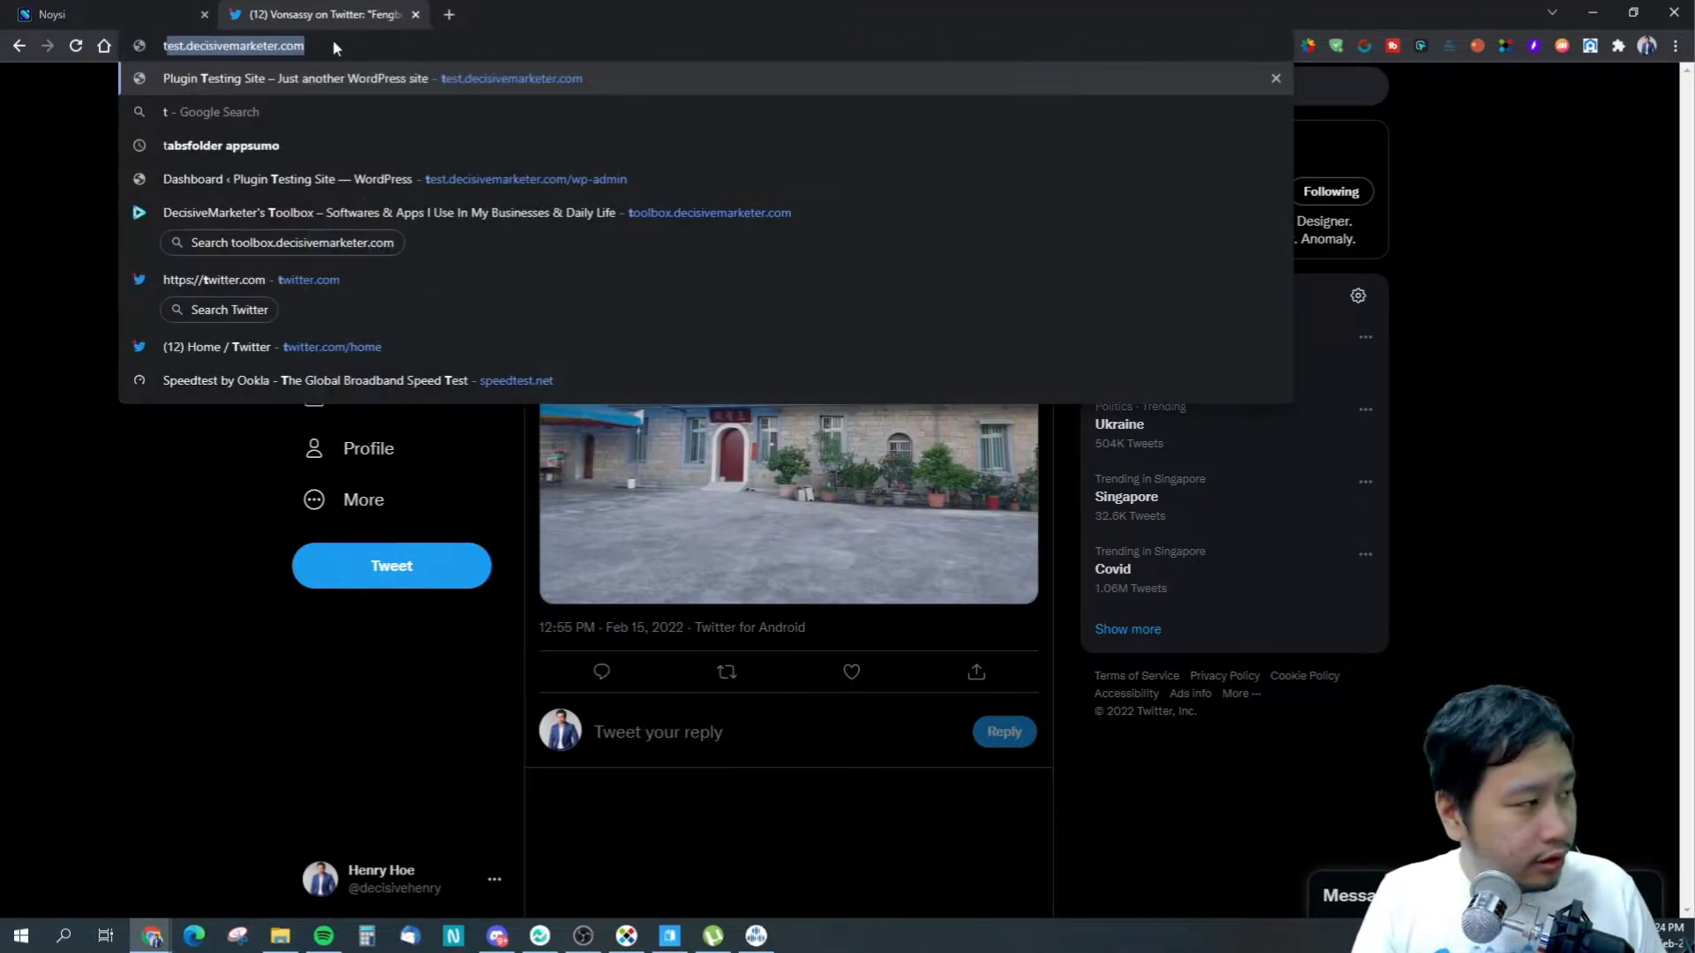
{"action": "type", "text": "t"}
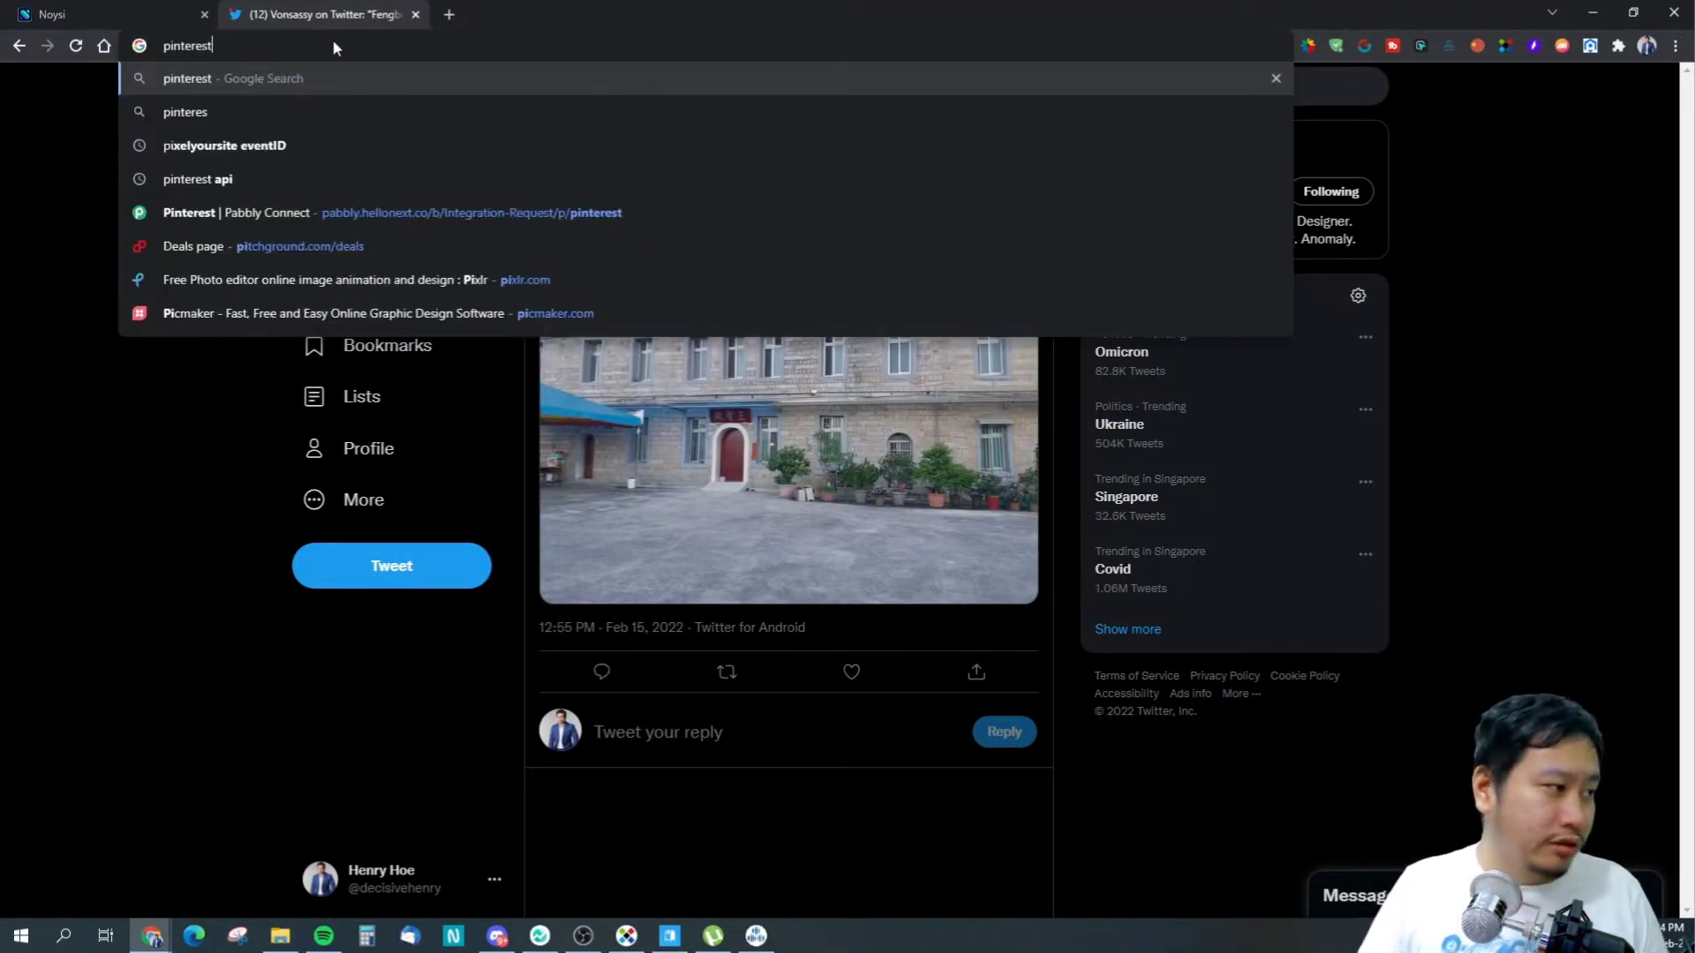
{"action": "key", "text": "Return"}
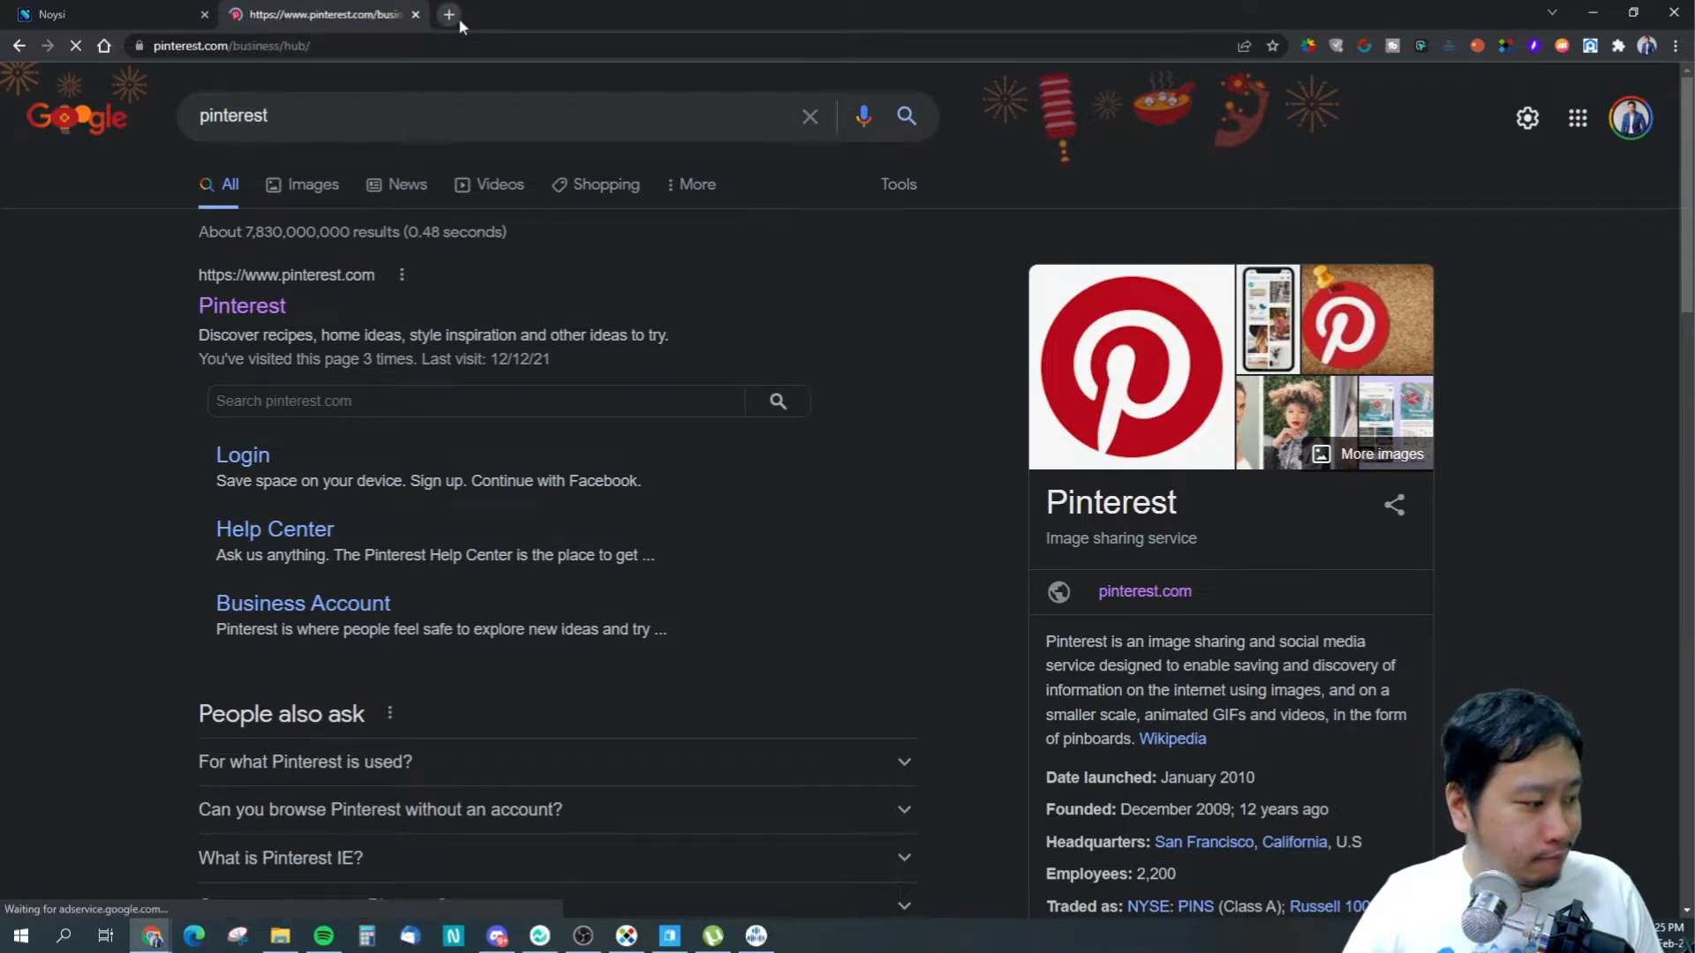
{"action": "scroll", "coordinate": [185, 381], "scroll_direction": "down", "scroll_amount": 1}
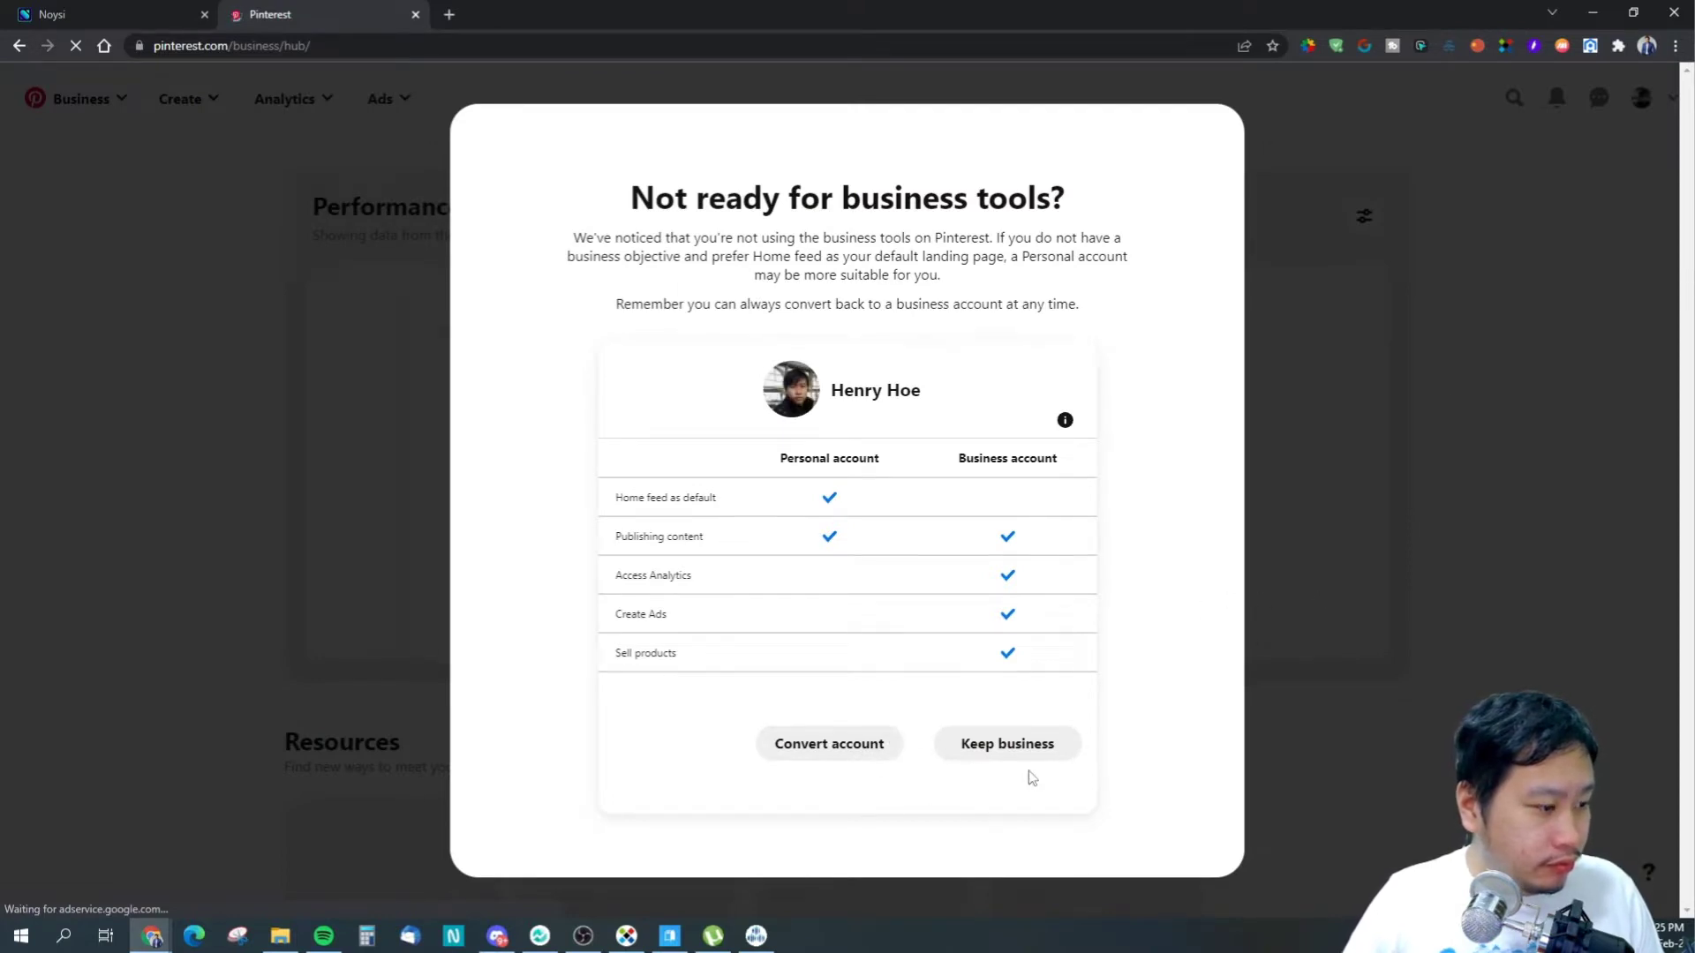
{"action": "left_click", "coordinate": [1050, 746]}
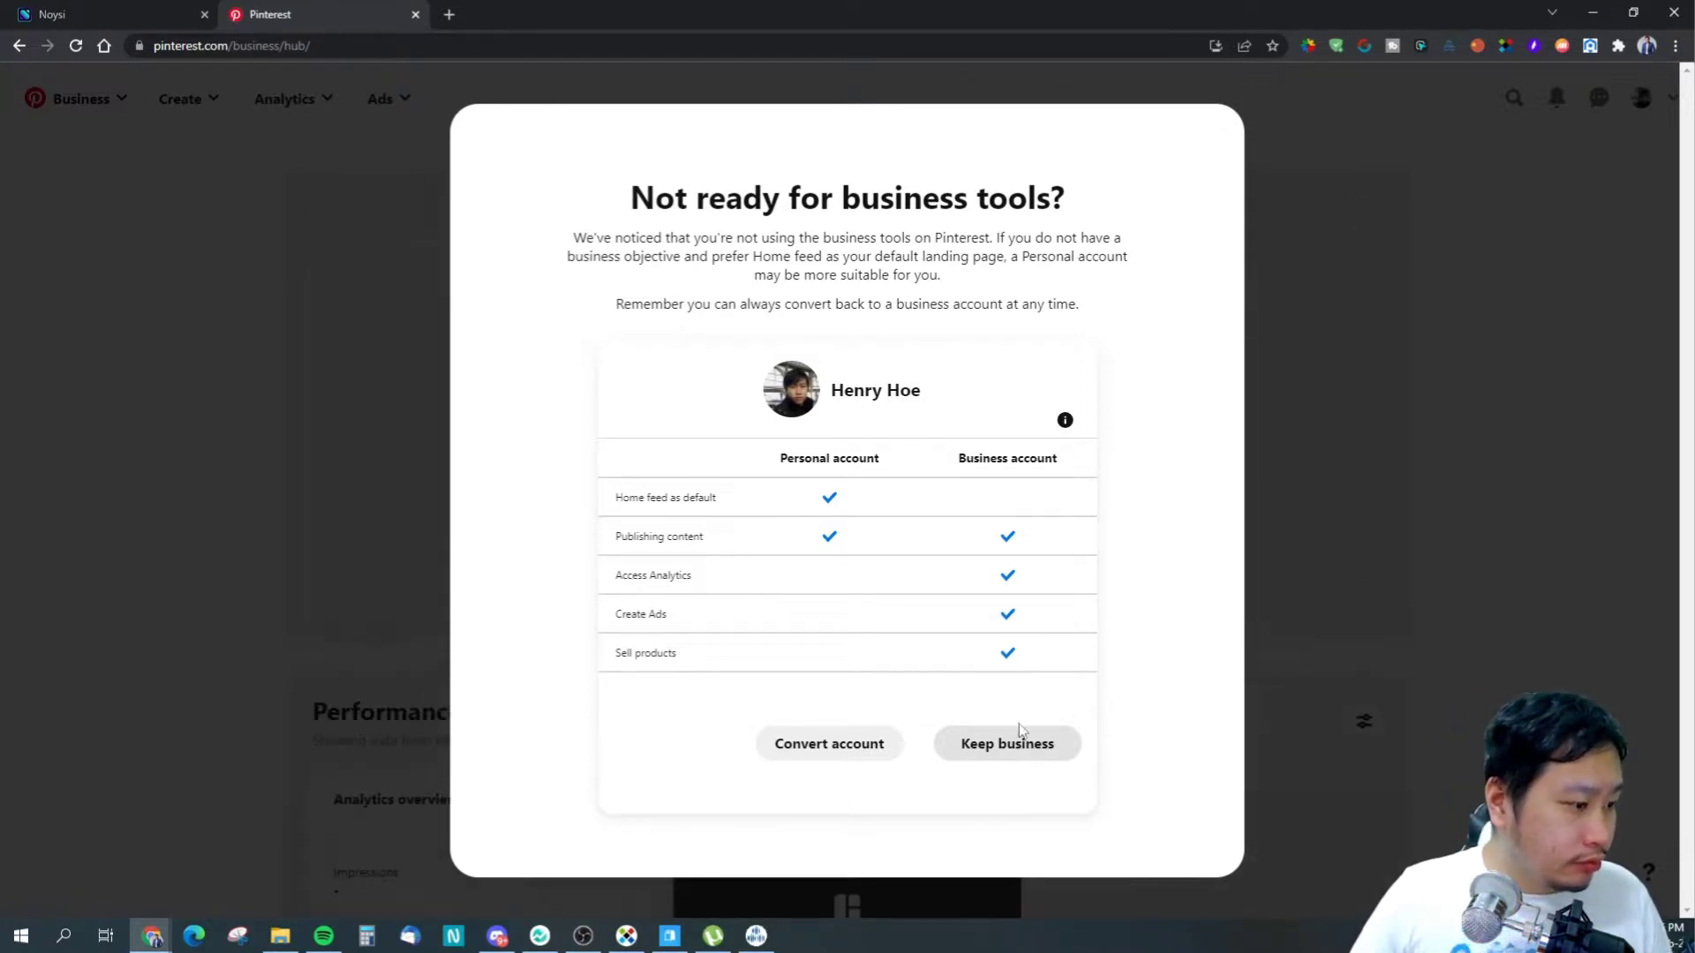
{"action": "left_click", "coordinate": [1002, 748]}
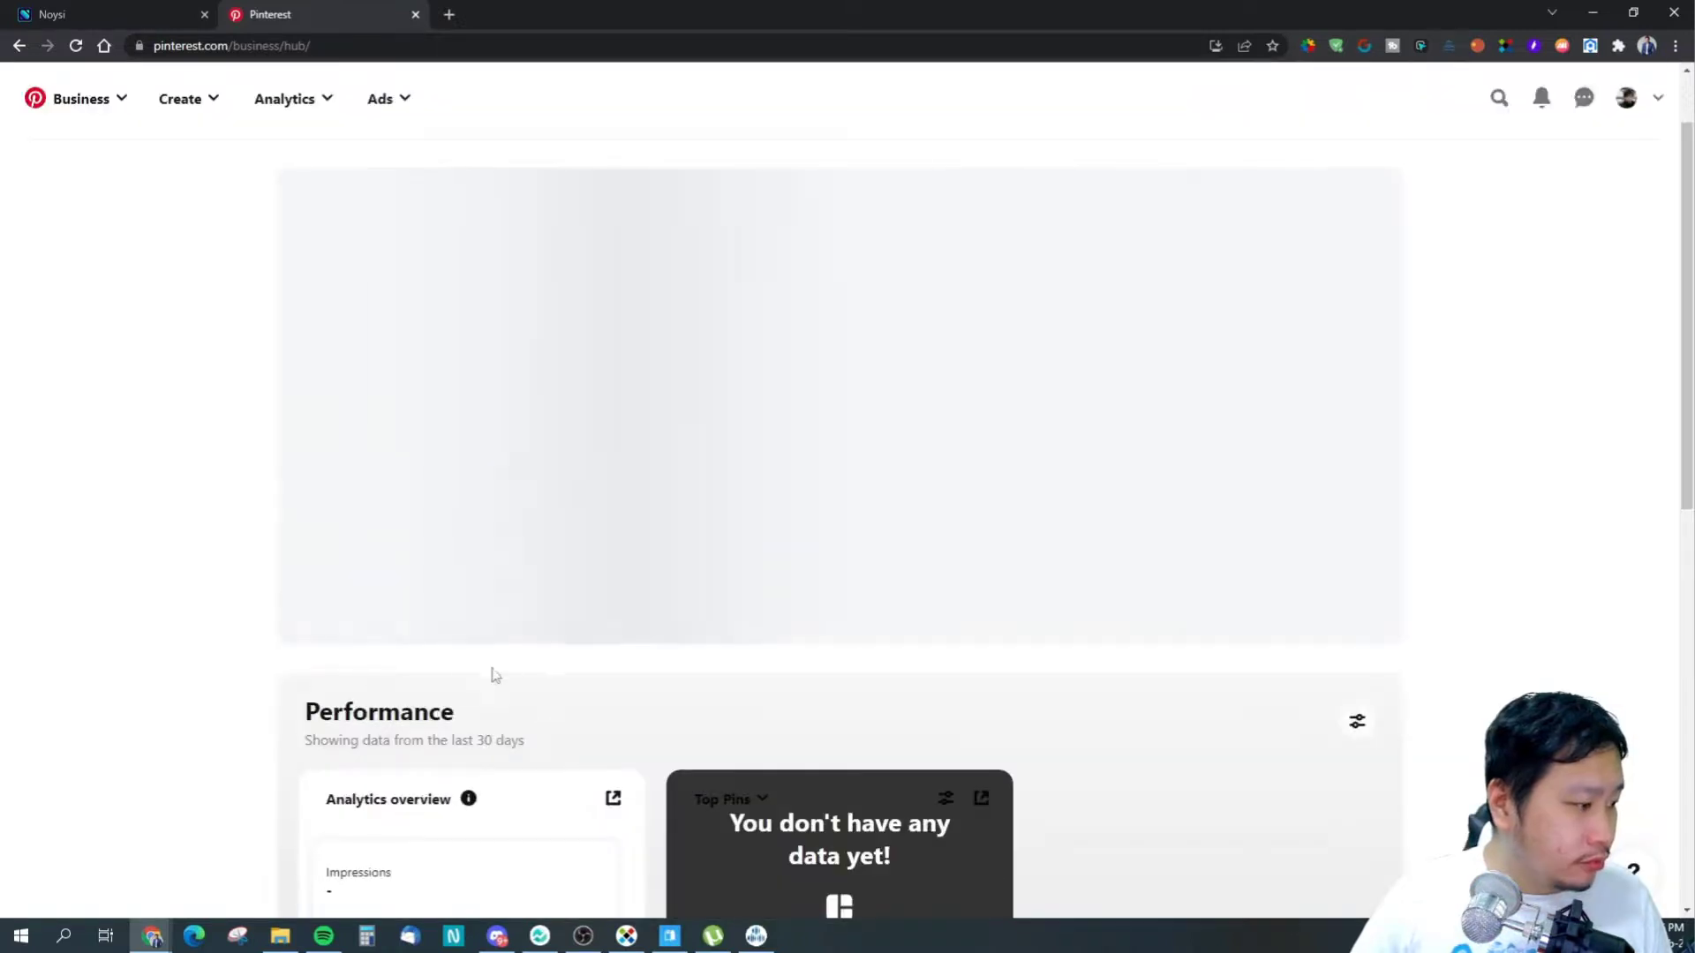
- Trim /business/hub/ from the address to reach the Pinterest main page
{"action": "scroll", "coordinate": [495, 675], "scroll_direction": "down", "scroll_amount": 10}
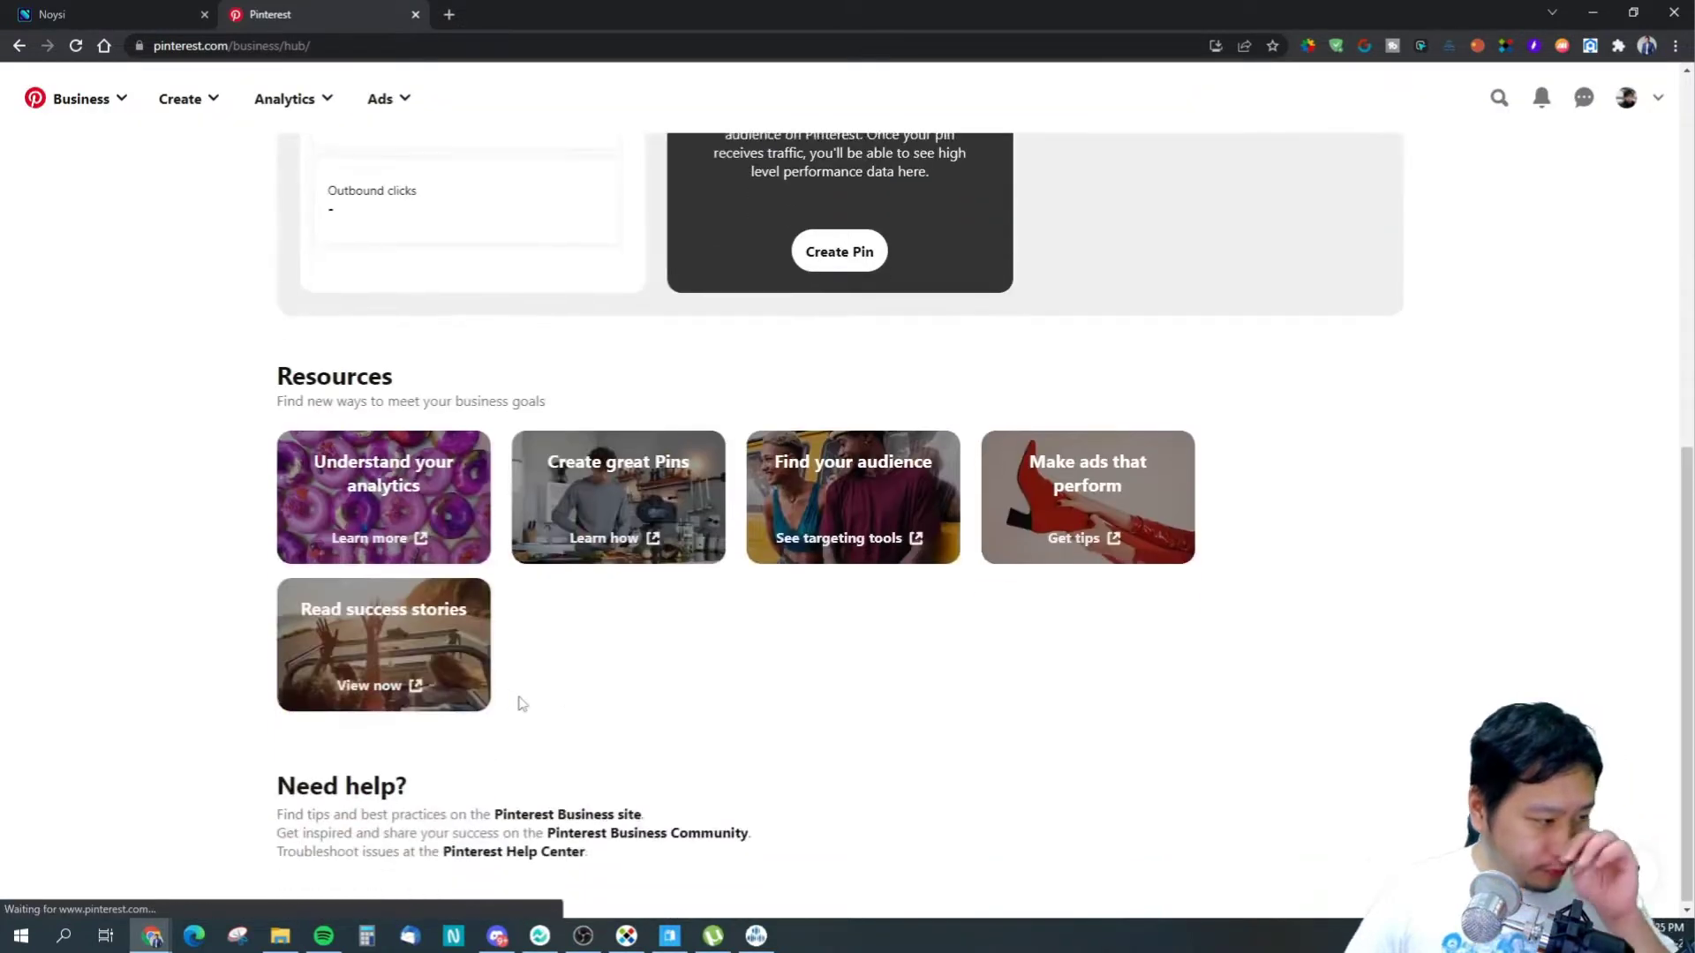
{"action": "scroll", "coordinate": [363, 419], "scroll_direction": "up", "scroll_amount": 6}
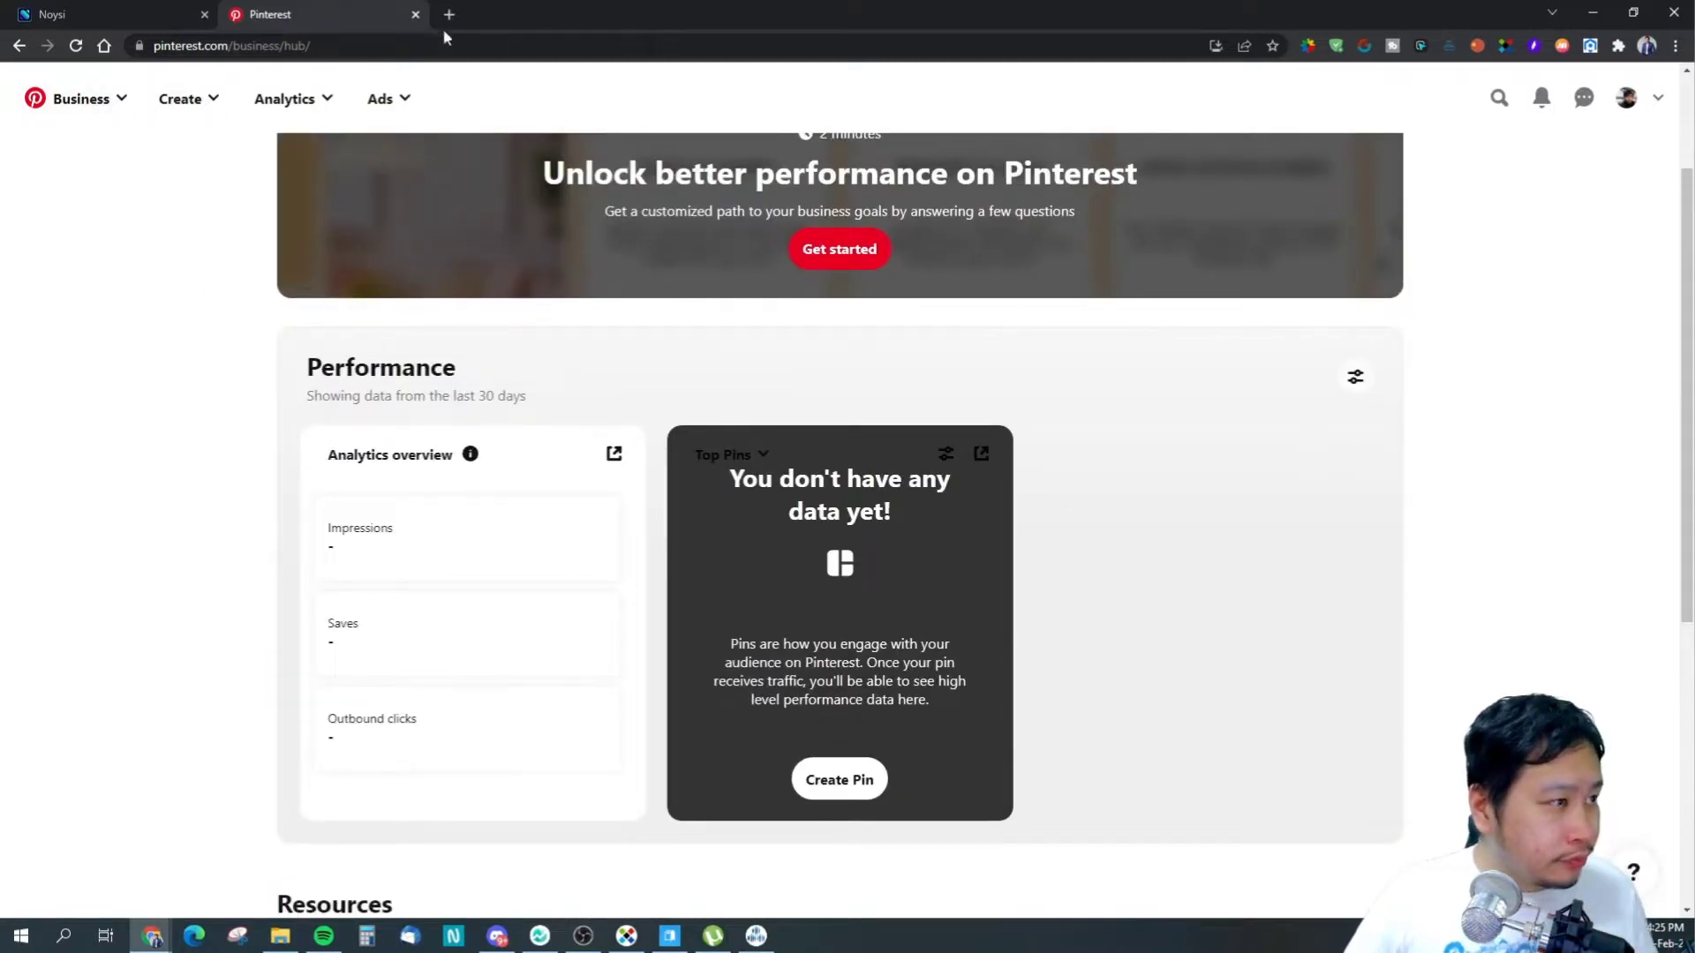
{"action": "left_click", "coordinate": [381, 45]}
{"action": "left_click_drag", "start_coordinate": [381, 45], "coordinate": [279, 45]}
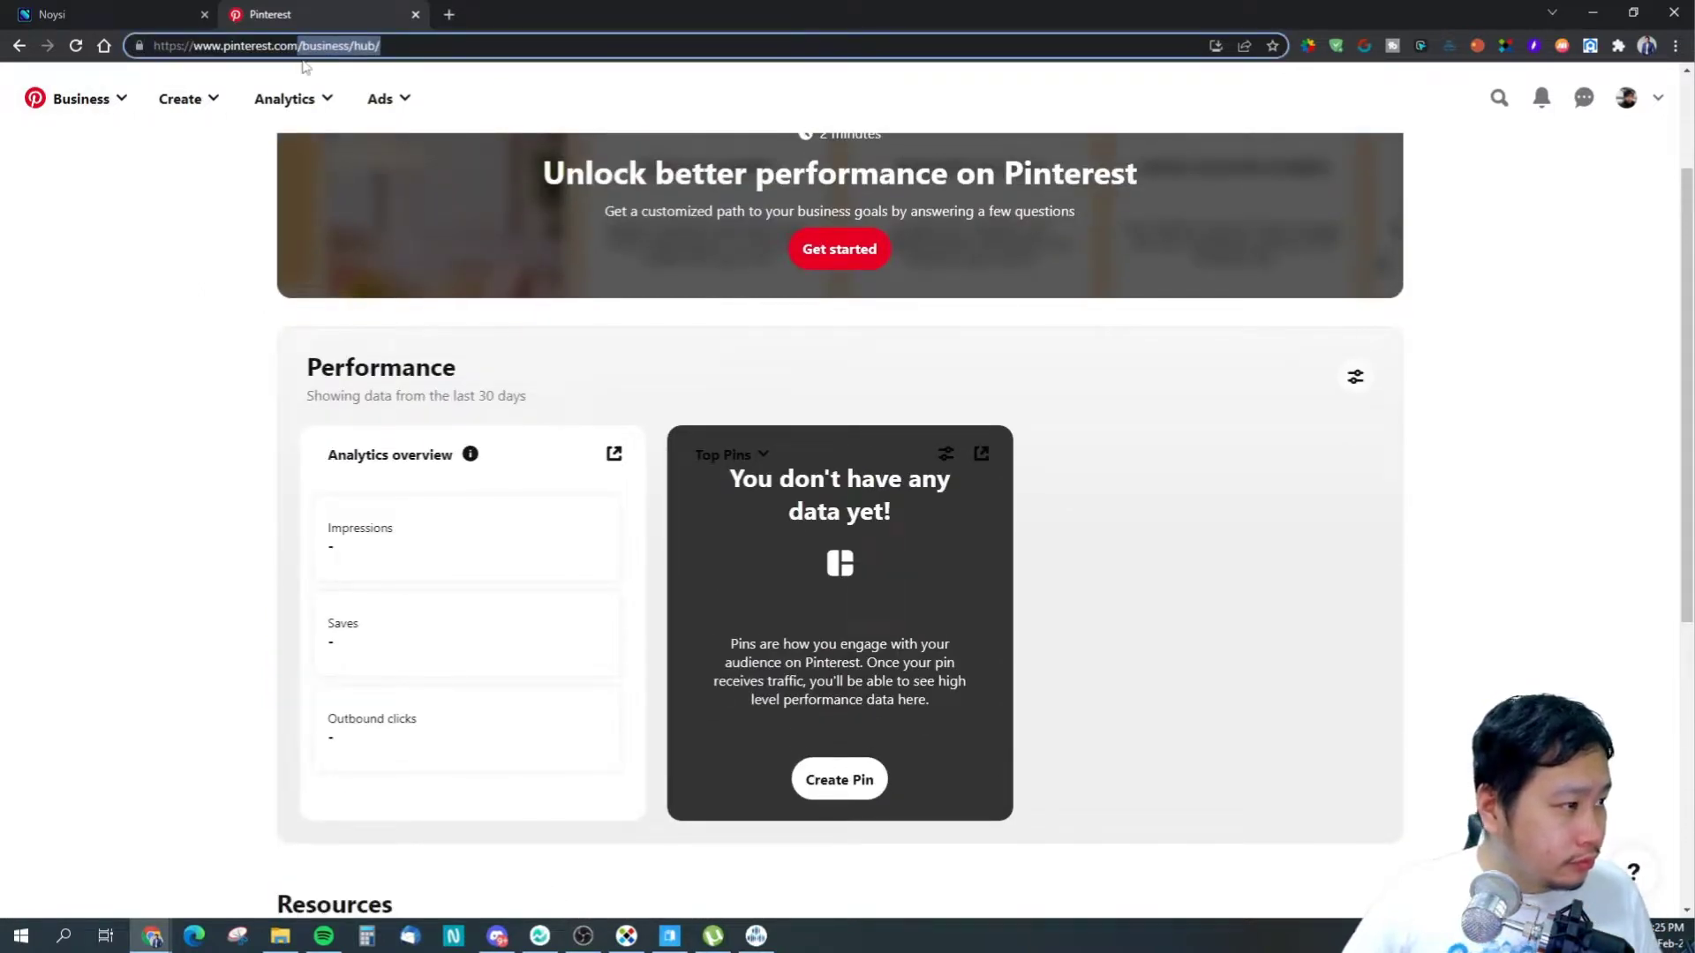
{"action": "key", "text": "BackSpace"}
{"action": "key", "text": "Return"}
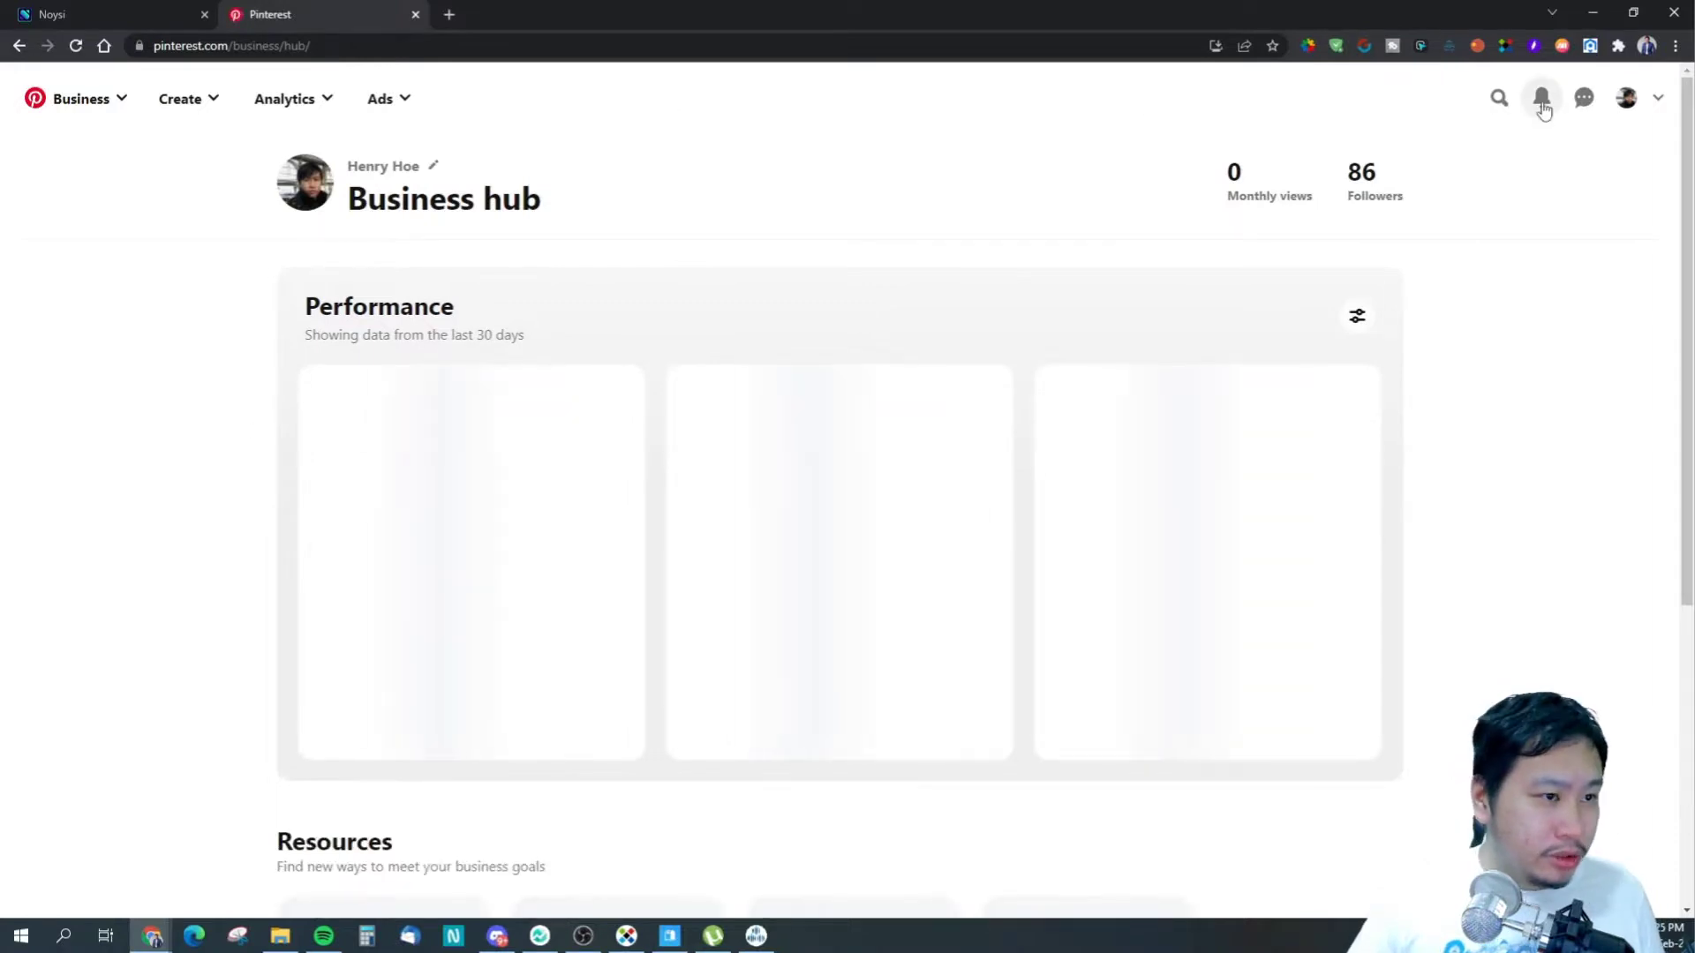
- Open the hair-curling video pin from the Business menu's Home feed
{"action": "left_click", "coordinate": [1651, 105]}
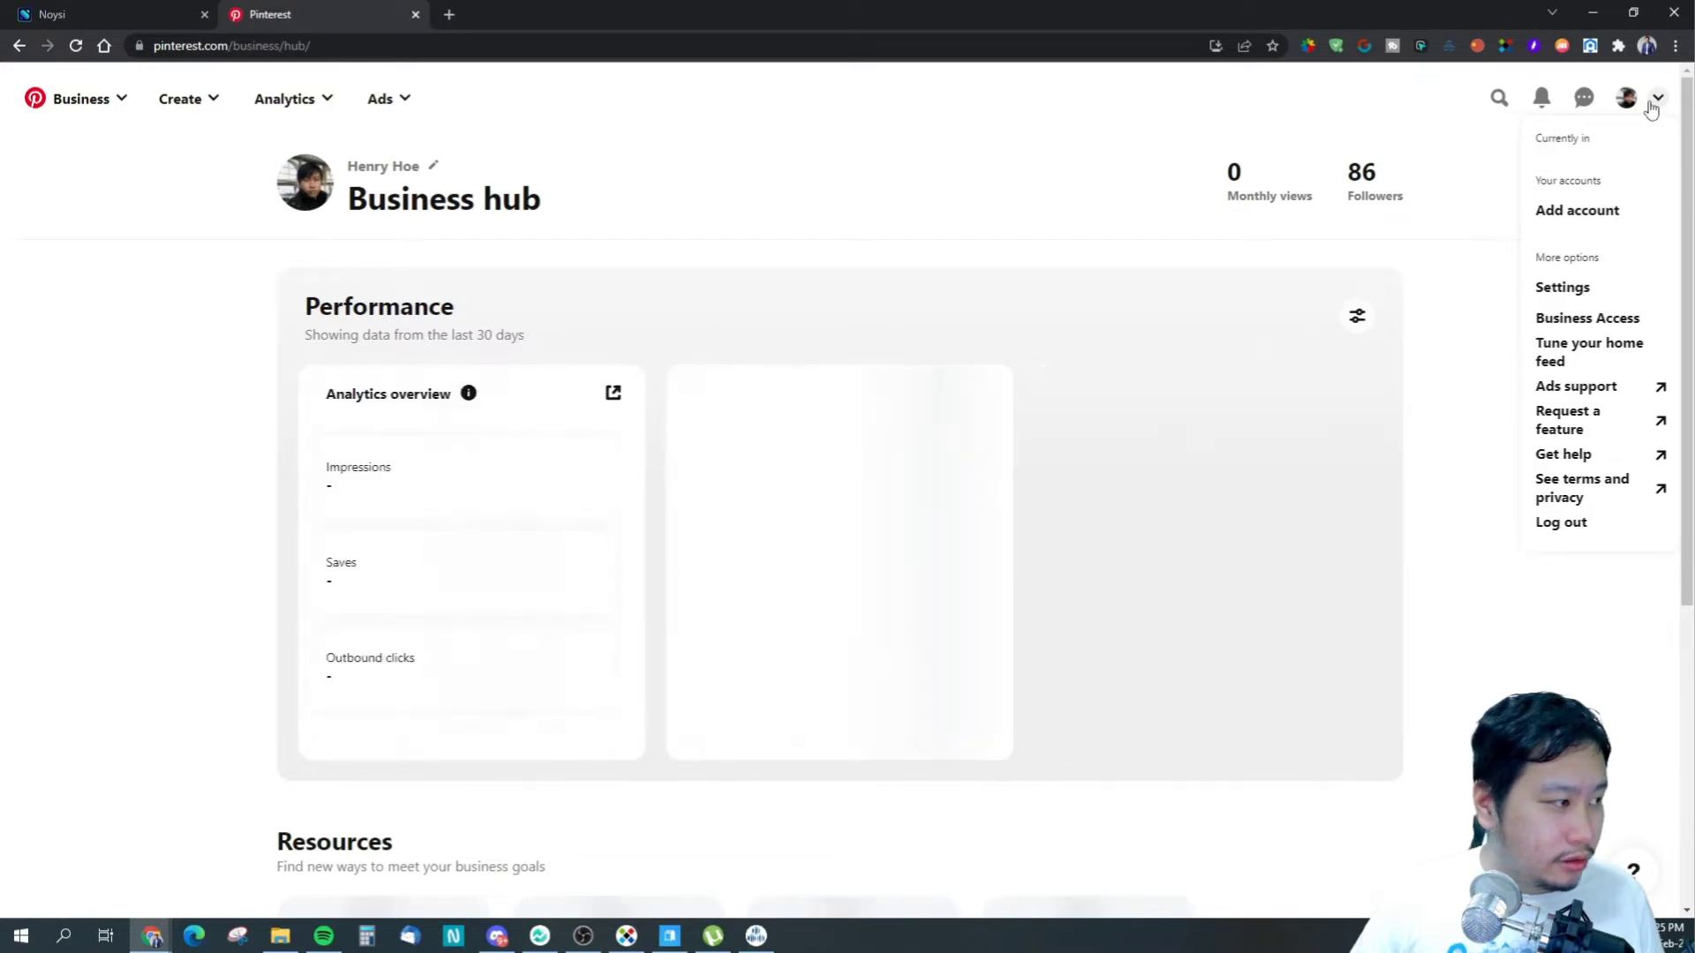
{"action": "left_click", "coordinate": [1650, 102]}
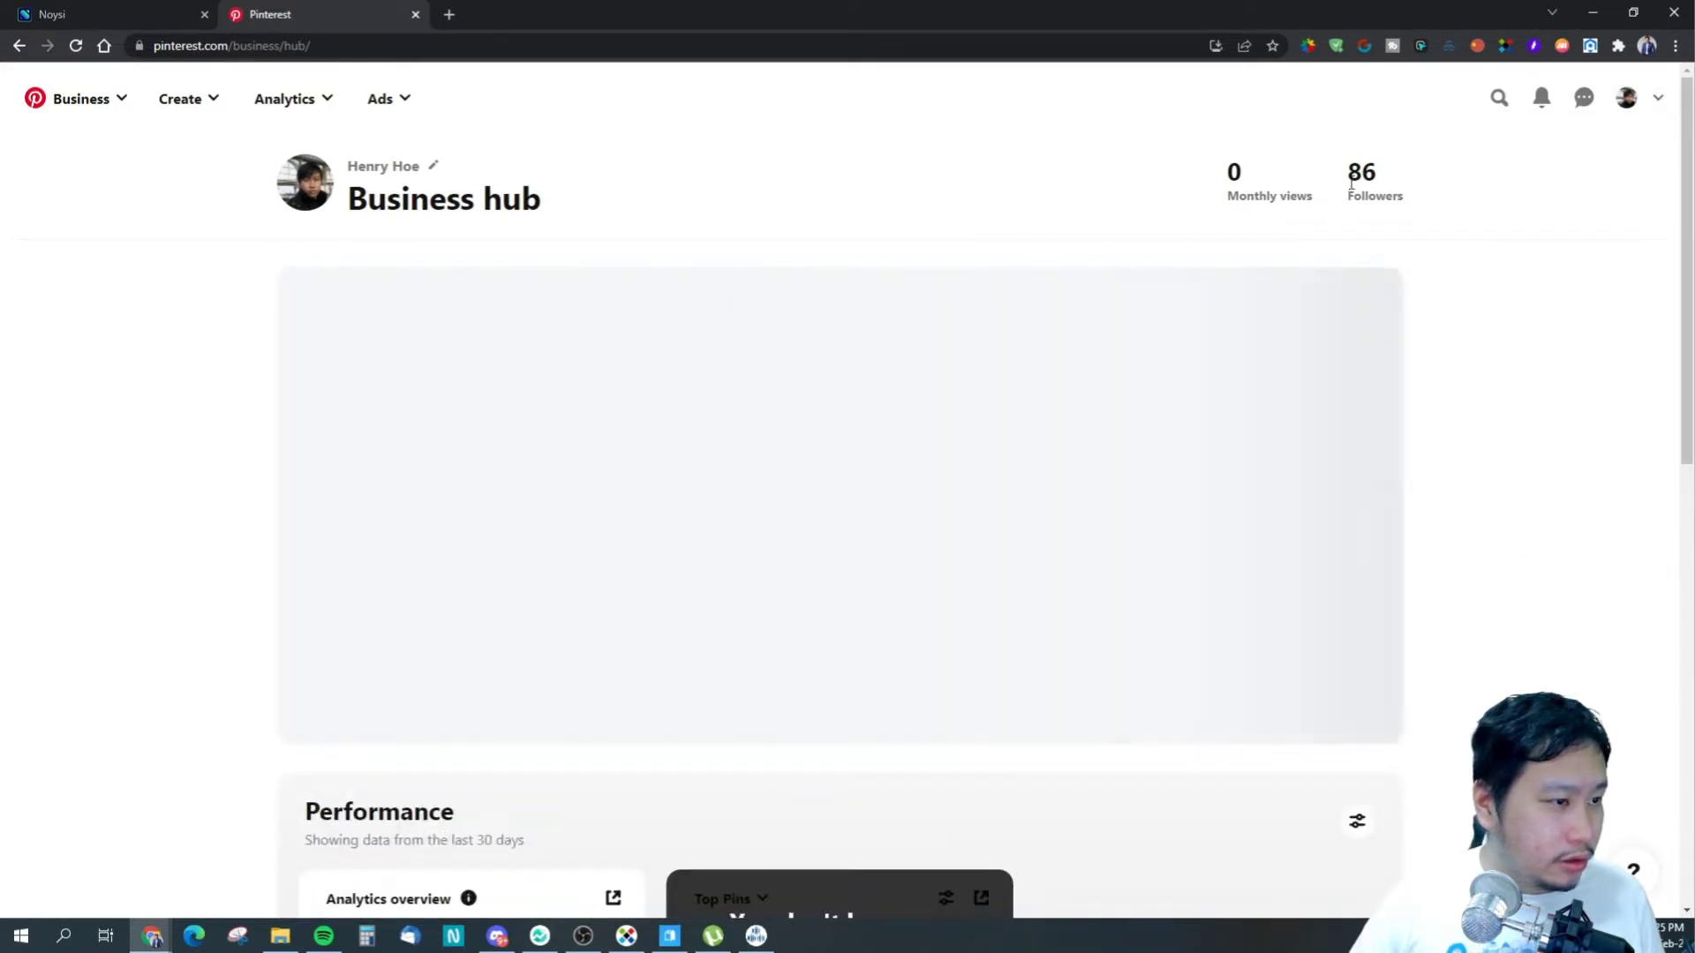
{"action": "left_click", "coordinate": [314, 109]}
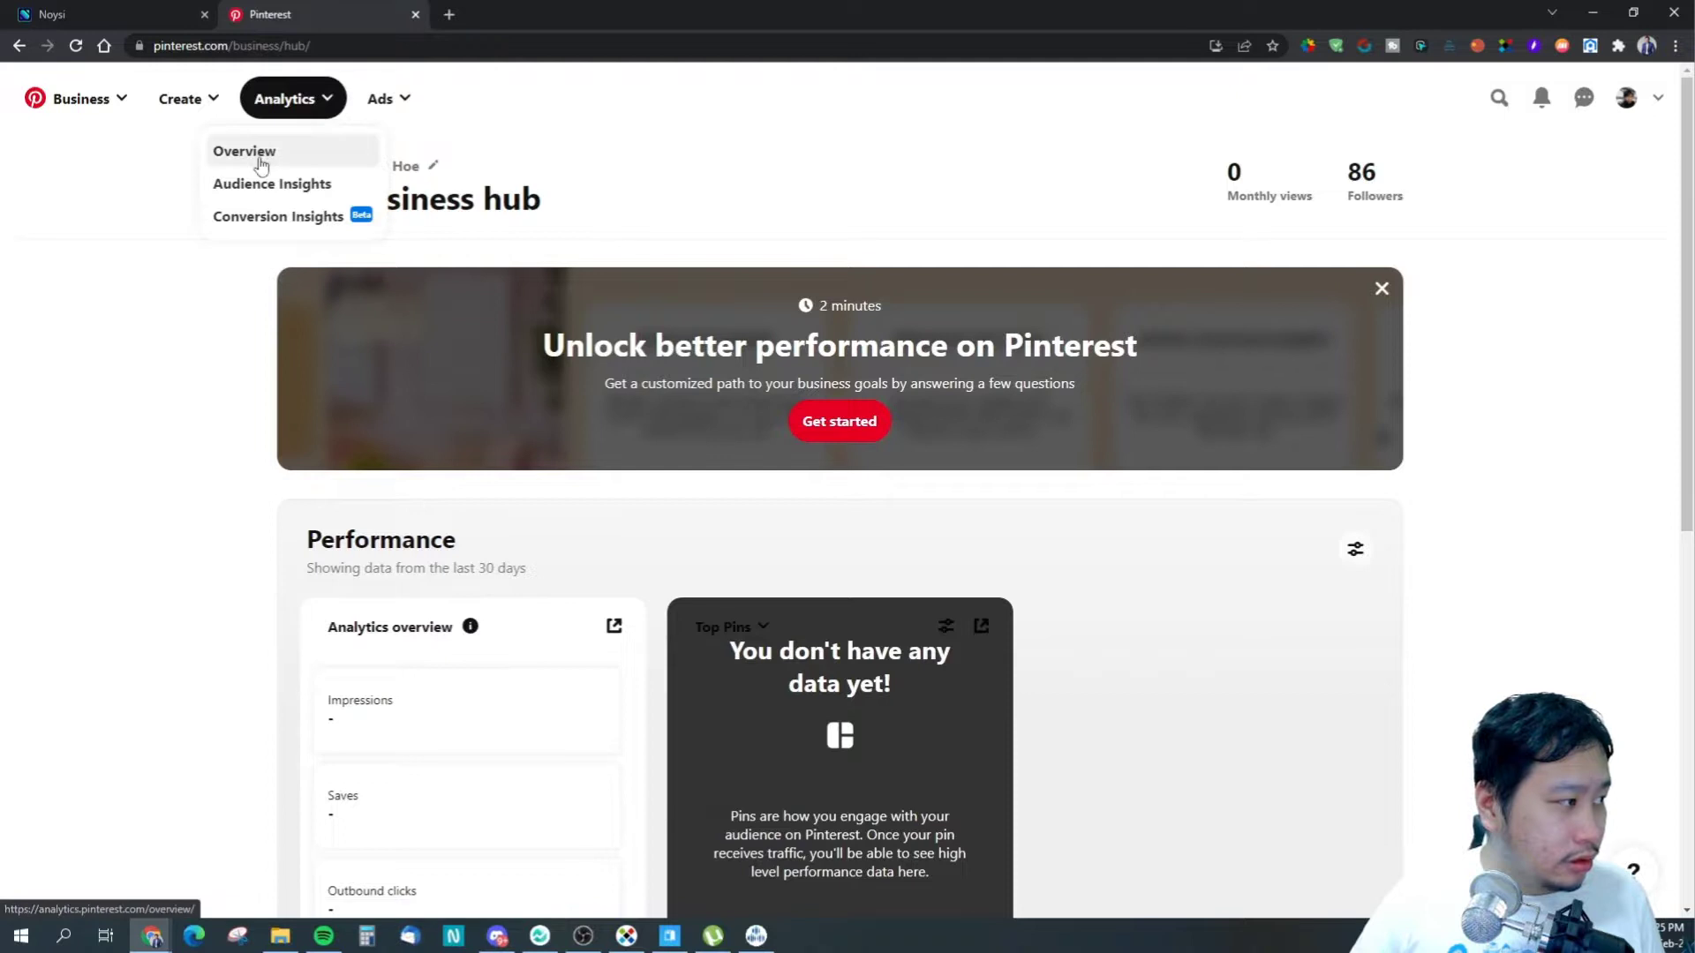
{"action": "left_click", "coordinate": [88, 107]}
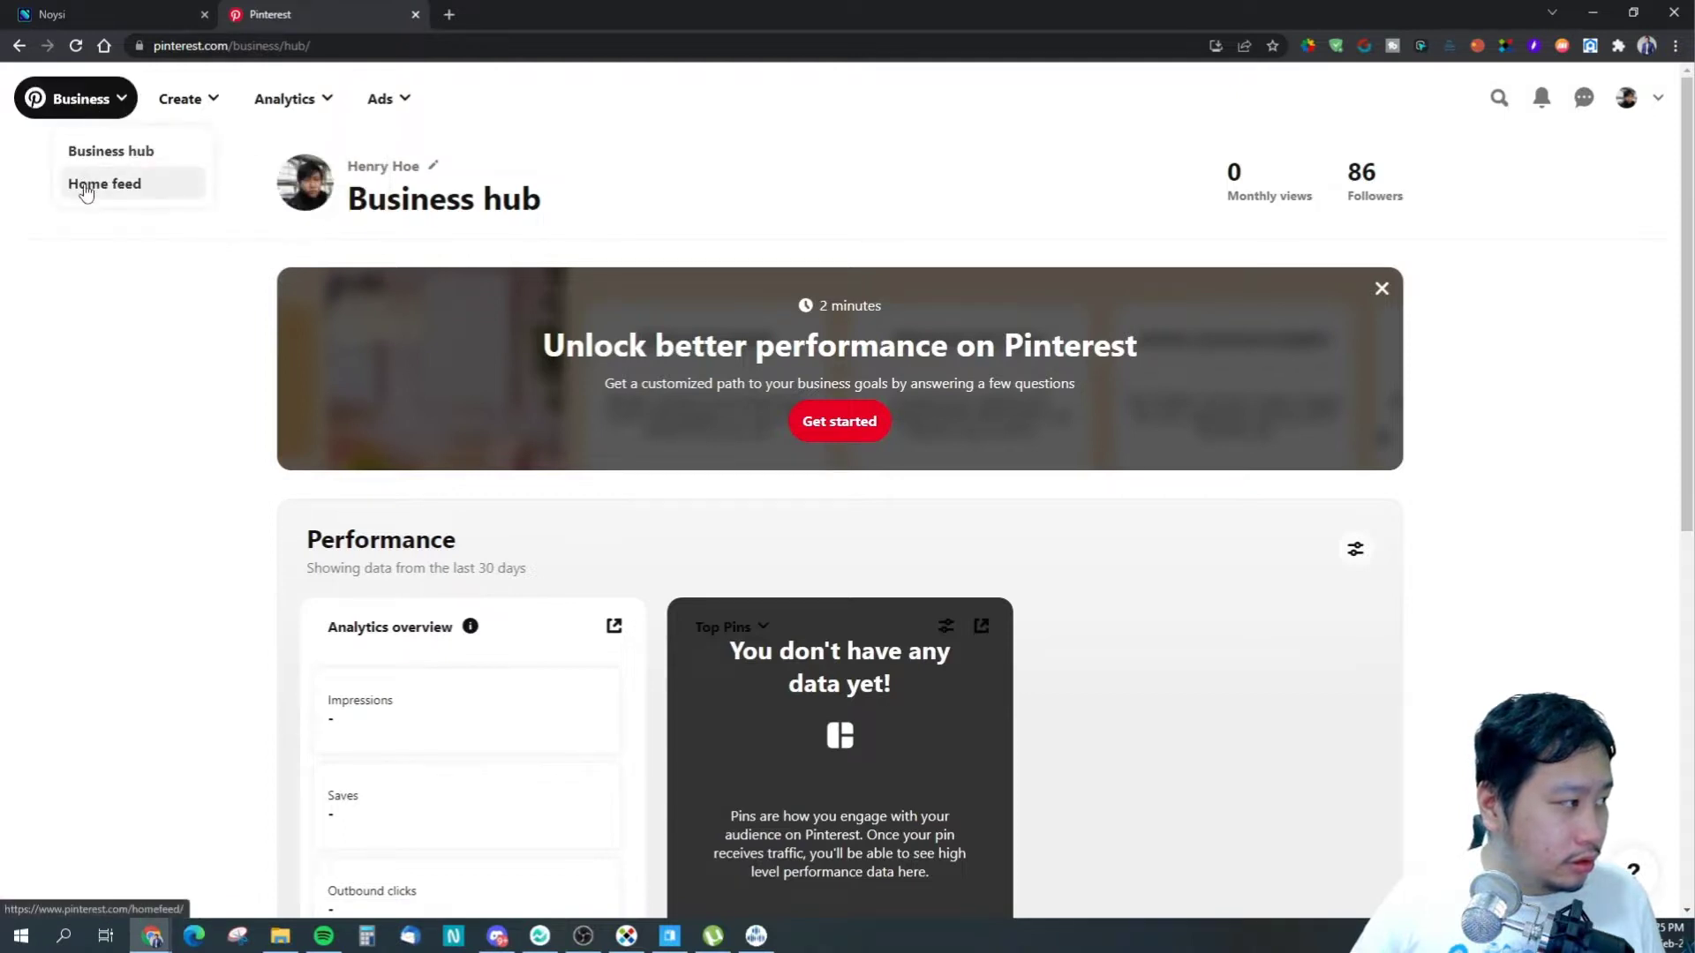
{"action": "left_click", "coordinate": [89, 184]}
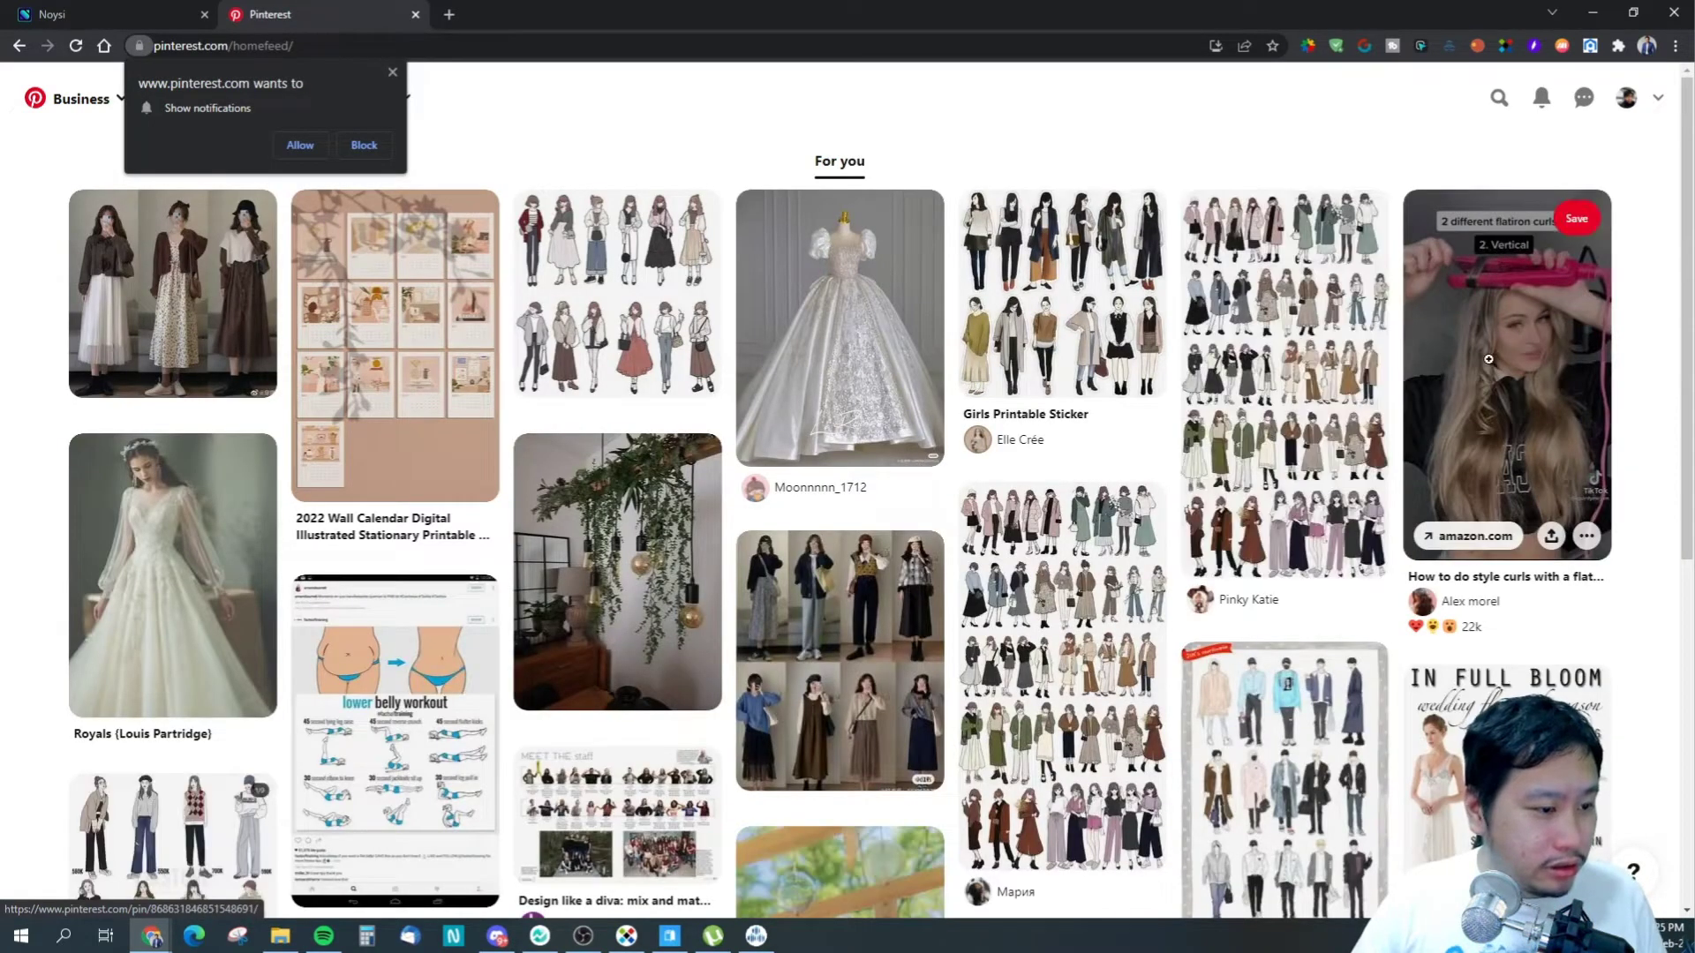
{"action": "left_click", "coordinate": [1430, 344]}
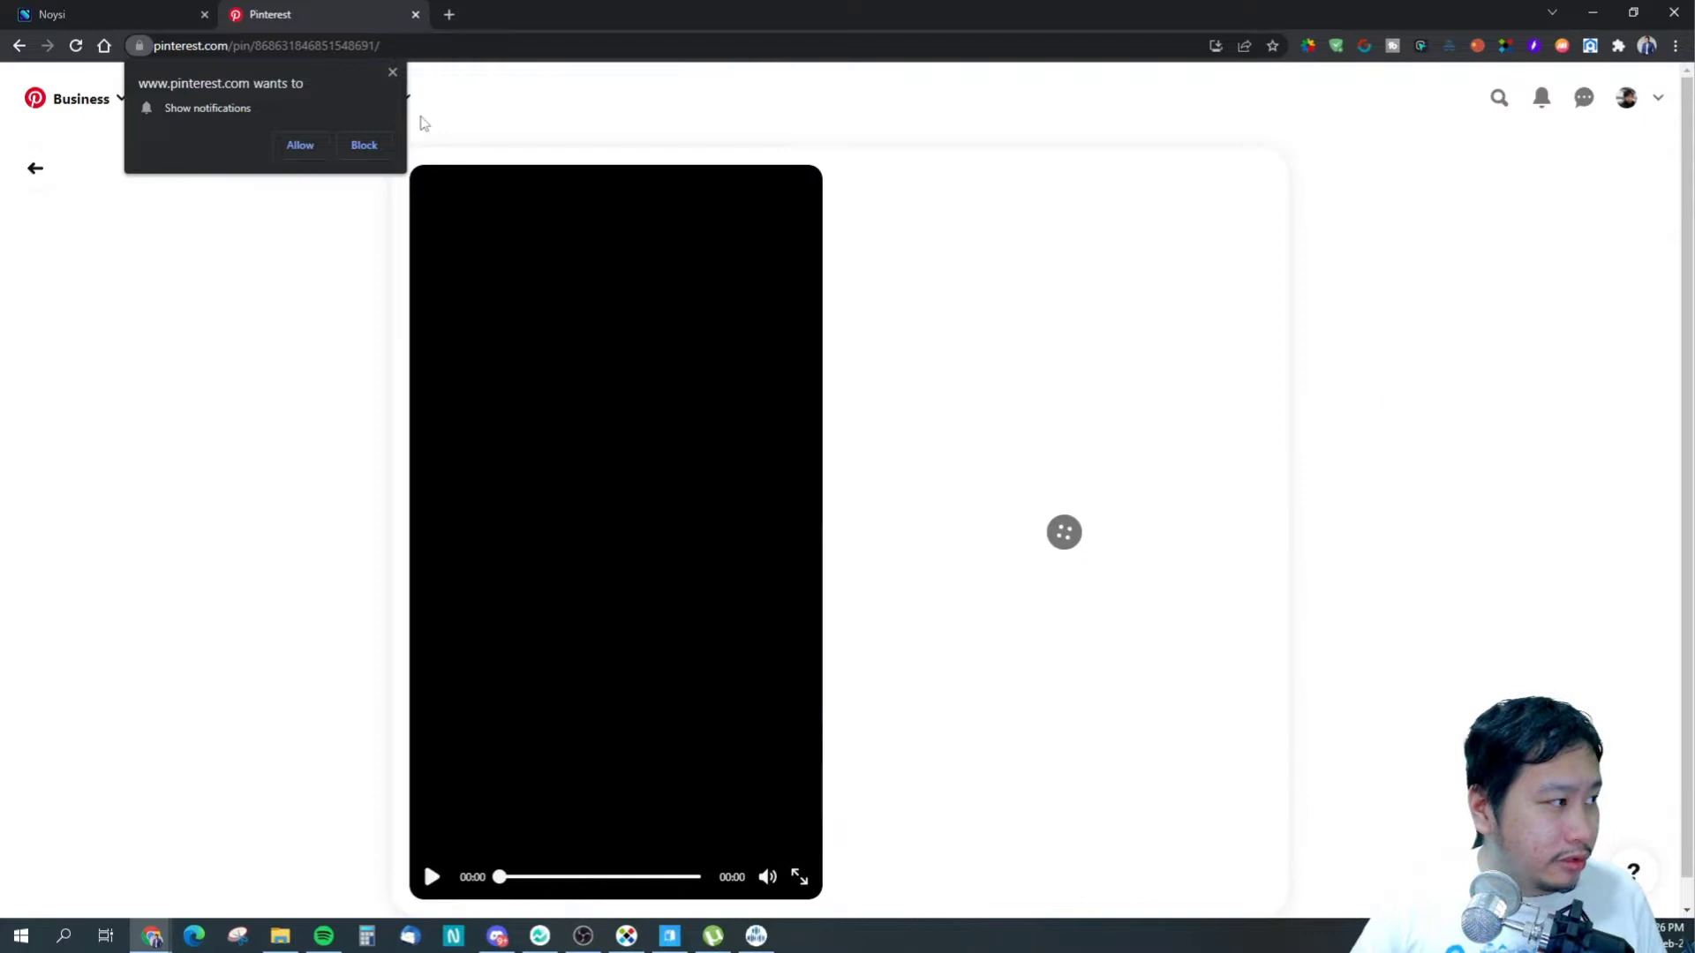
- Paste and send the Pinterest pin link in Noysi's general channel
{"action": "left_click", "coordinate": [133, 14]}
{"action": "key", "text": "ctrl+v"}
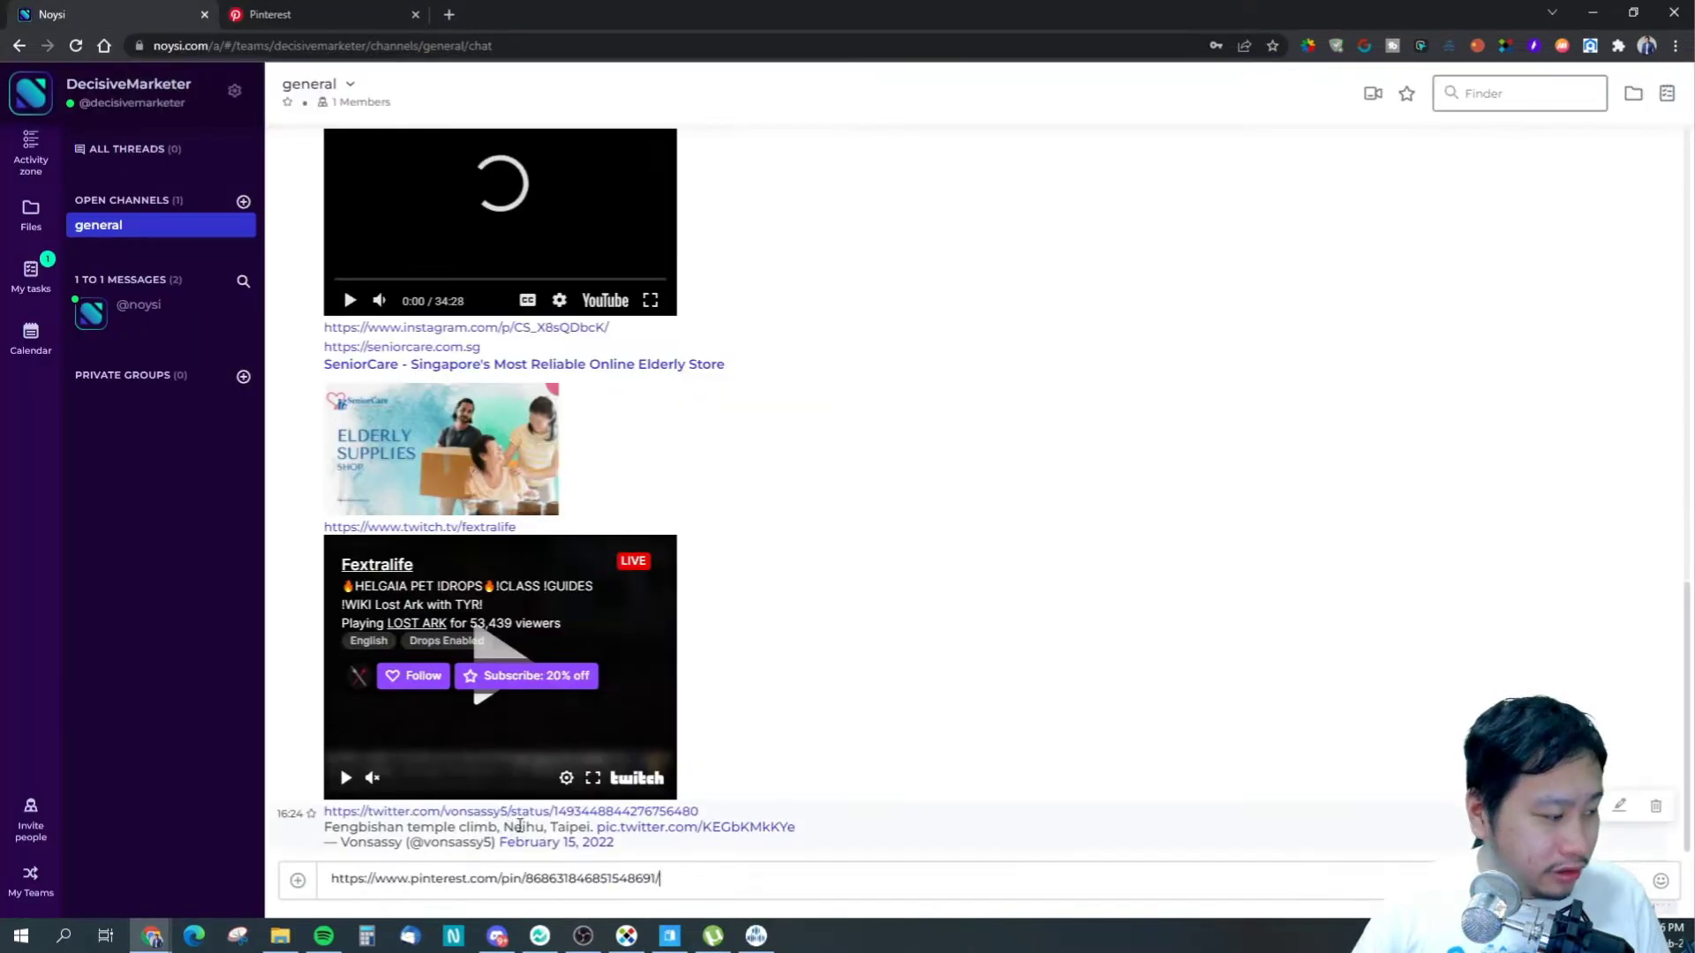
{"action": "key", "text": "Return"}
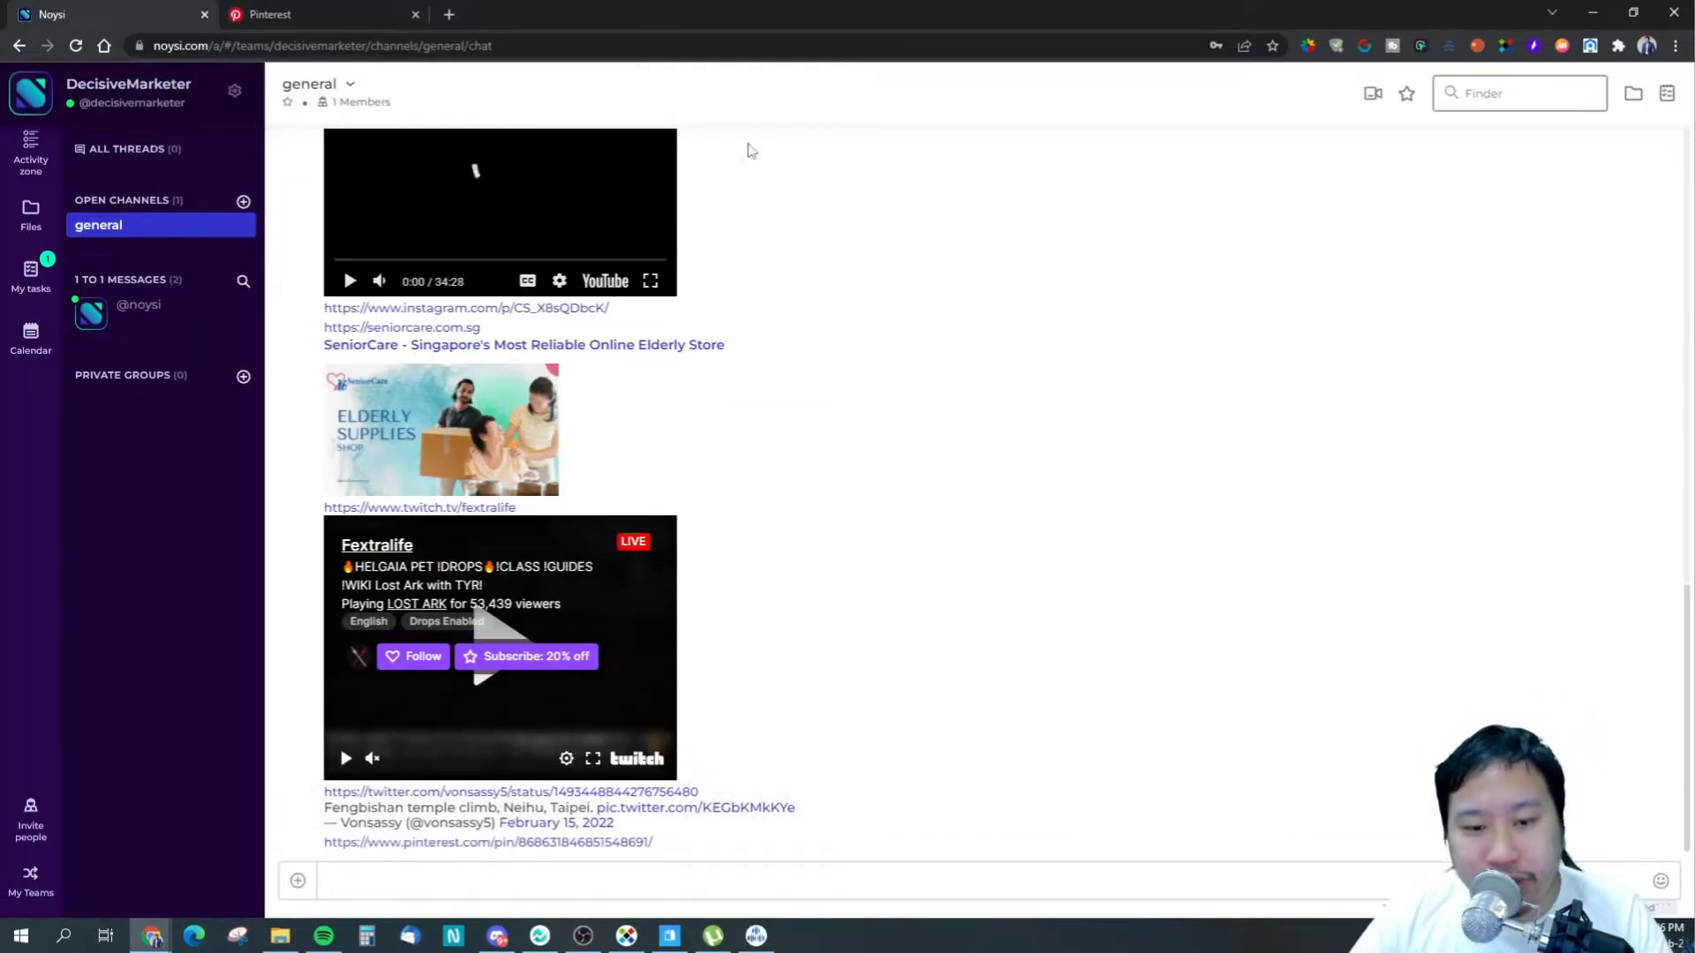
- Pause the pin's video, then scroll through the Noysi chat's shared link previews
{"action": "left_click", "coordinate": [292, 14]}
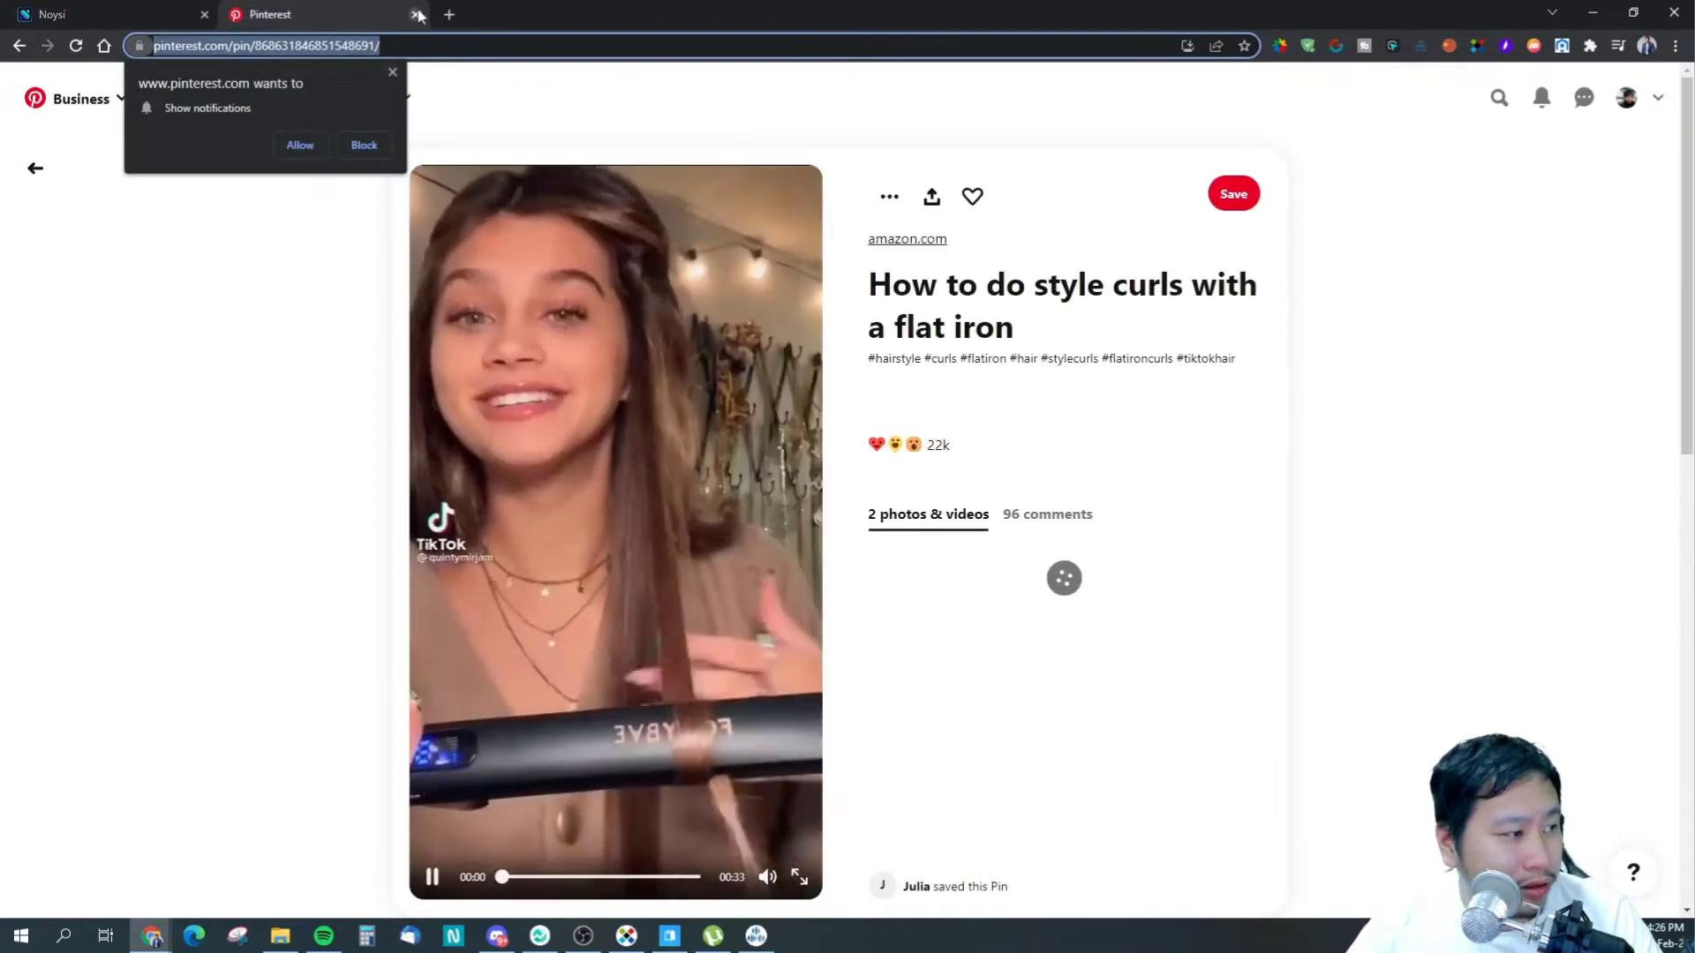
{"action": "left_click", "coordinate": [435, 878]}
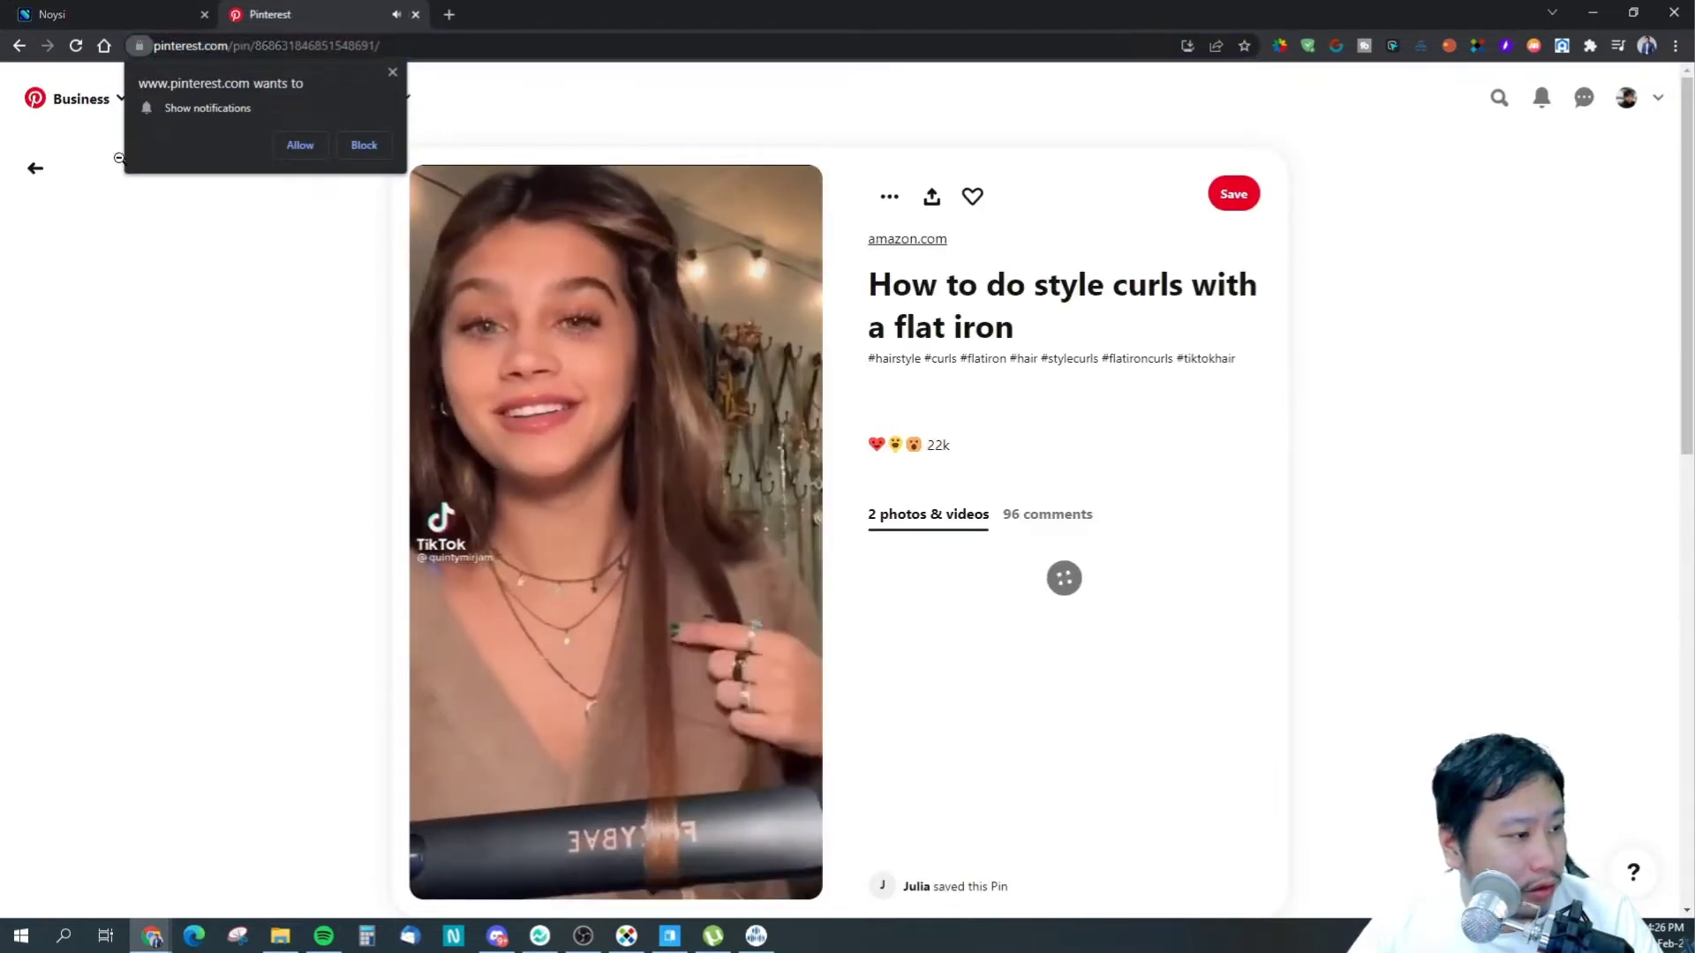
{"action": "left_click", "coordinate": [46, 11]}
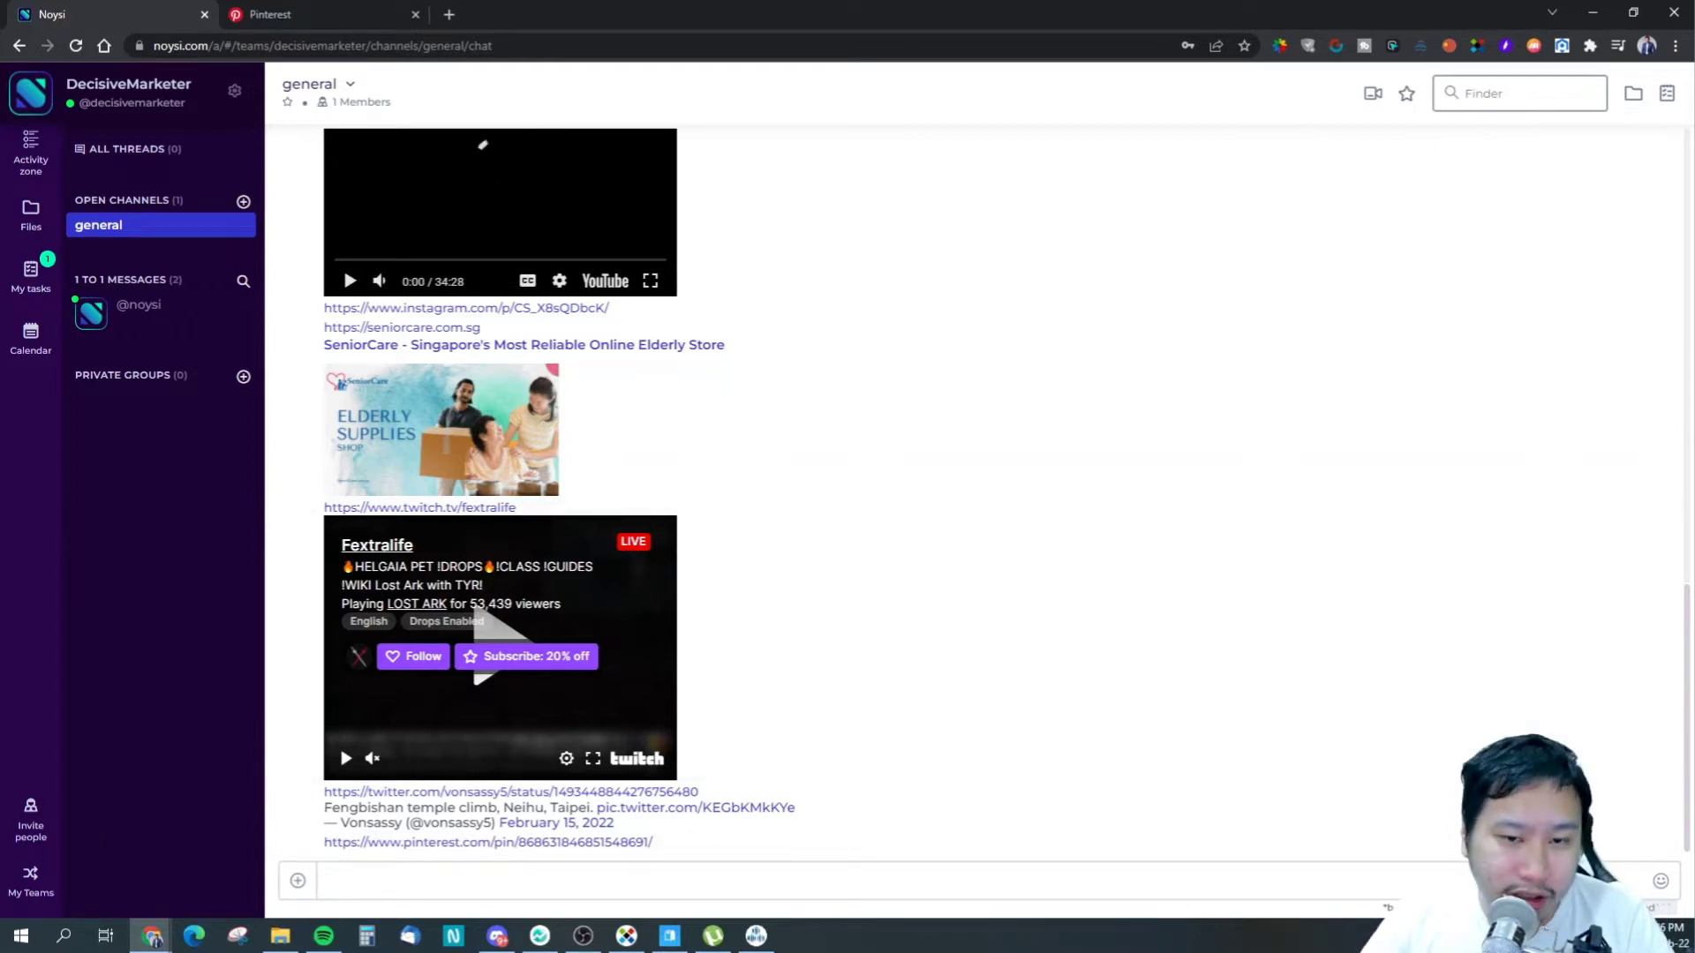
{"action": "scroll", "coordinate": [1468, 529], "scroll_direction": "up", "scroll_amount": 3}
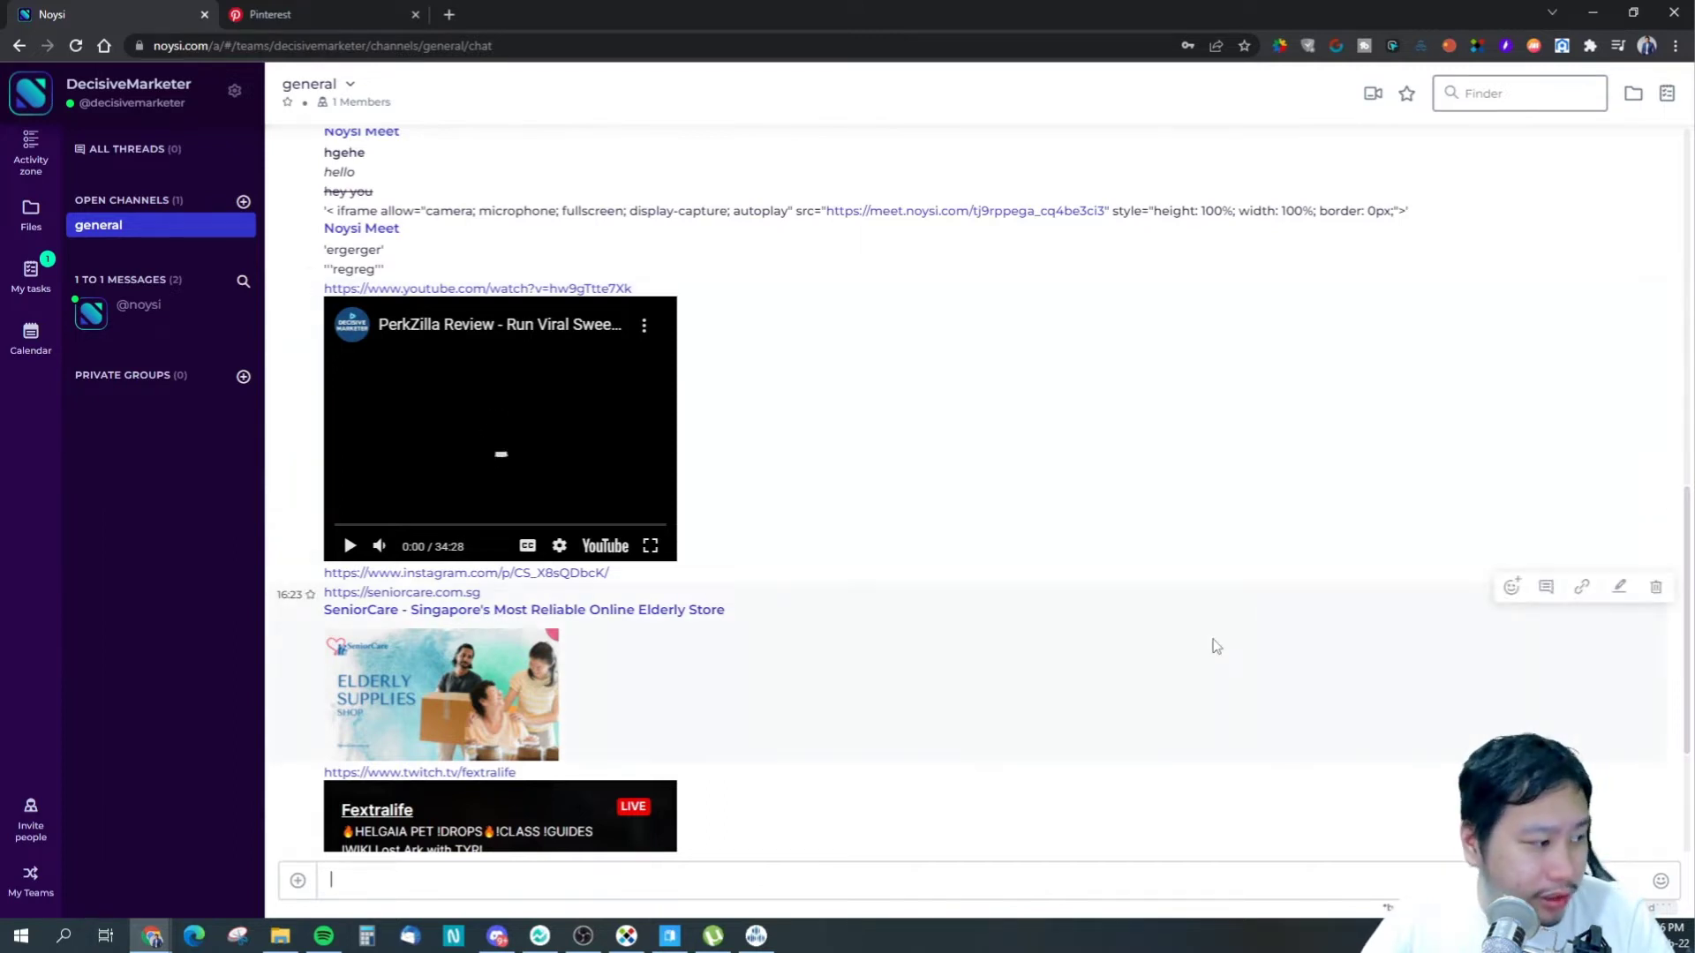
{"action": "scroll", "coordinate": [1216, 644], "scroll_direction": "down", "scroll_amount": 3}
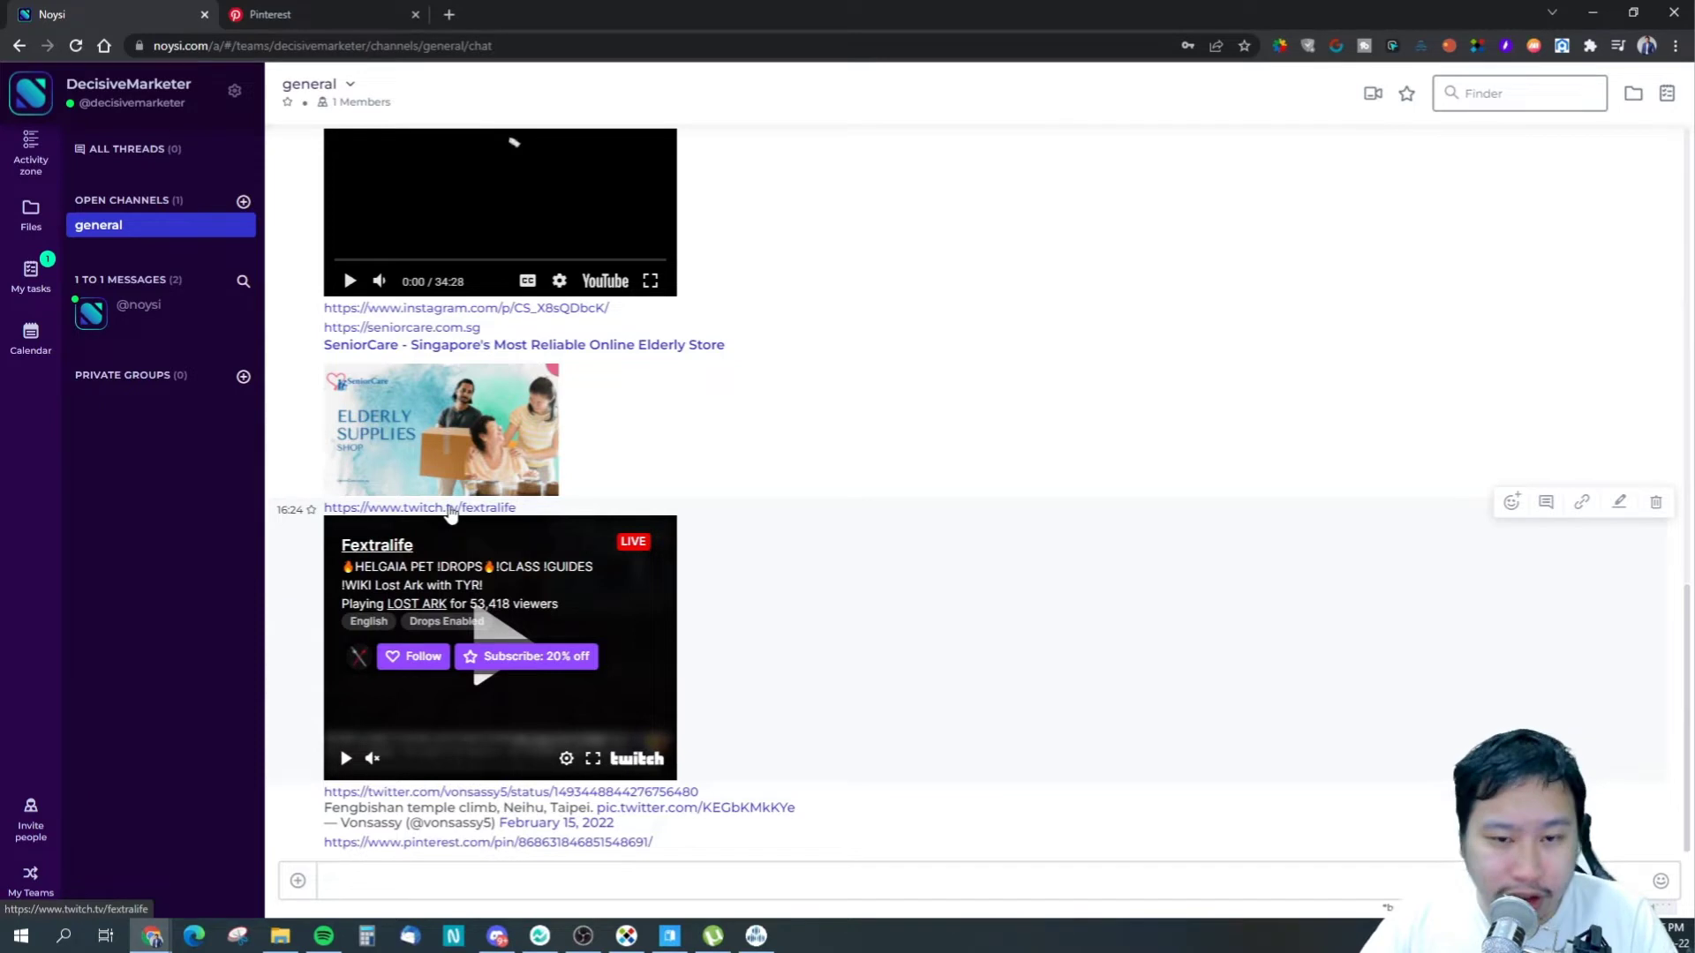
{"action": "scroll", "coordinate": [450, 512], "scroll_direction": "up", "scroll_amount": 3}
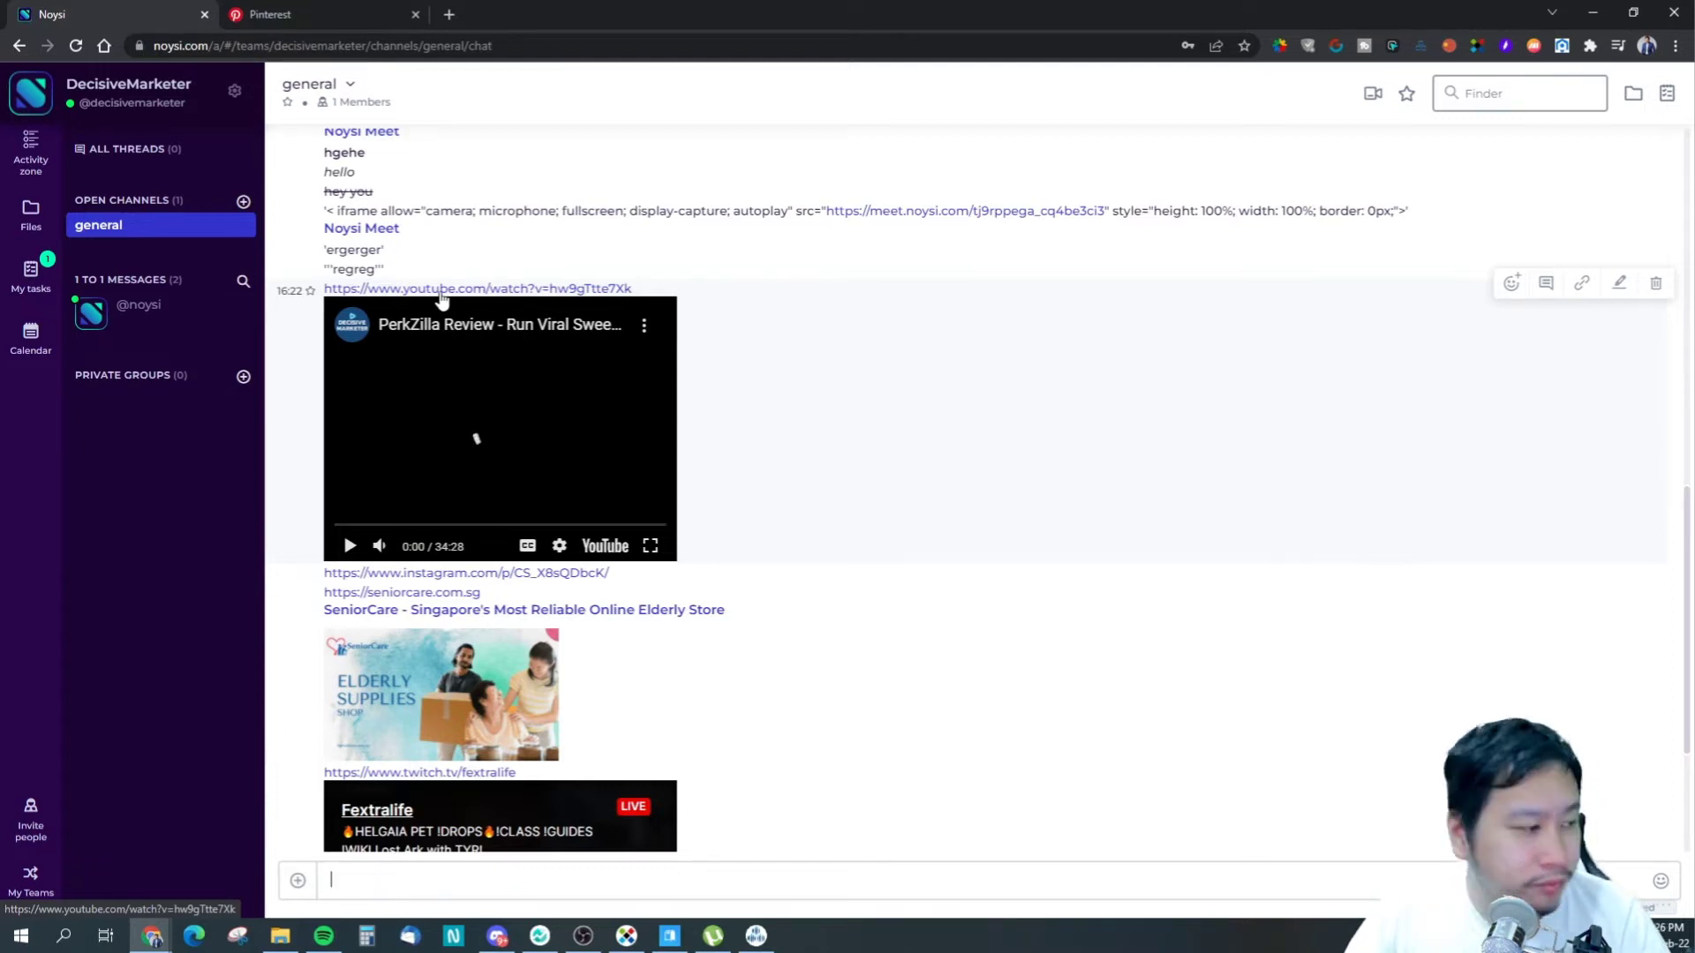
{"action": "scroll", "coordinate": [1102, 768], "scroll_direction": "down", "scroll_amount": 3}
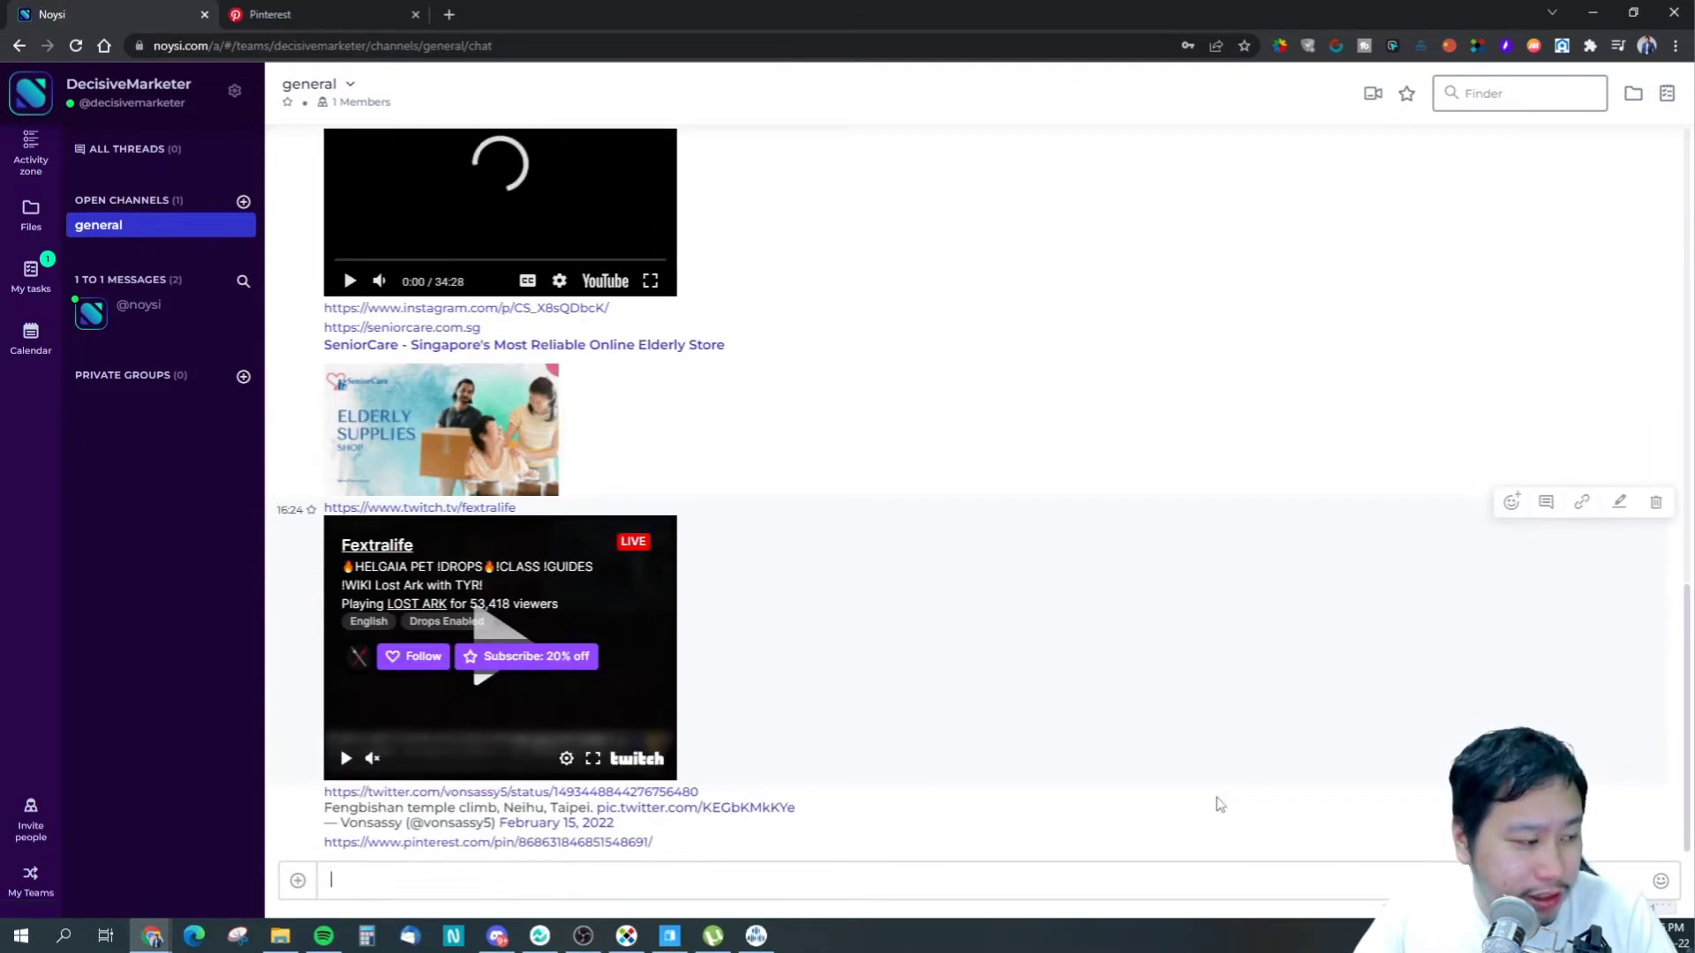